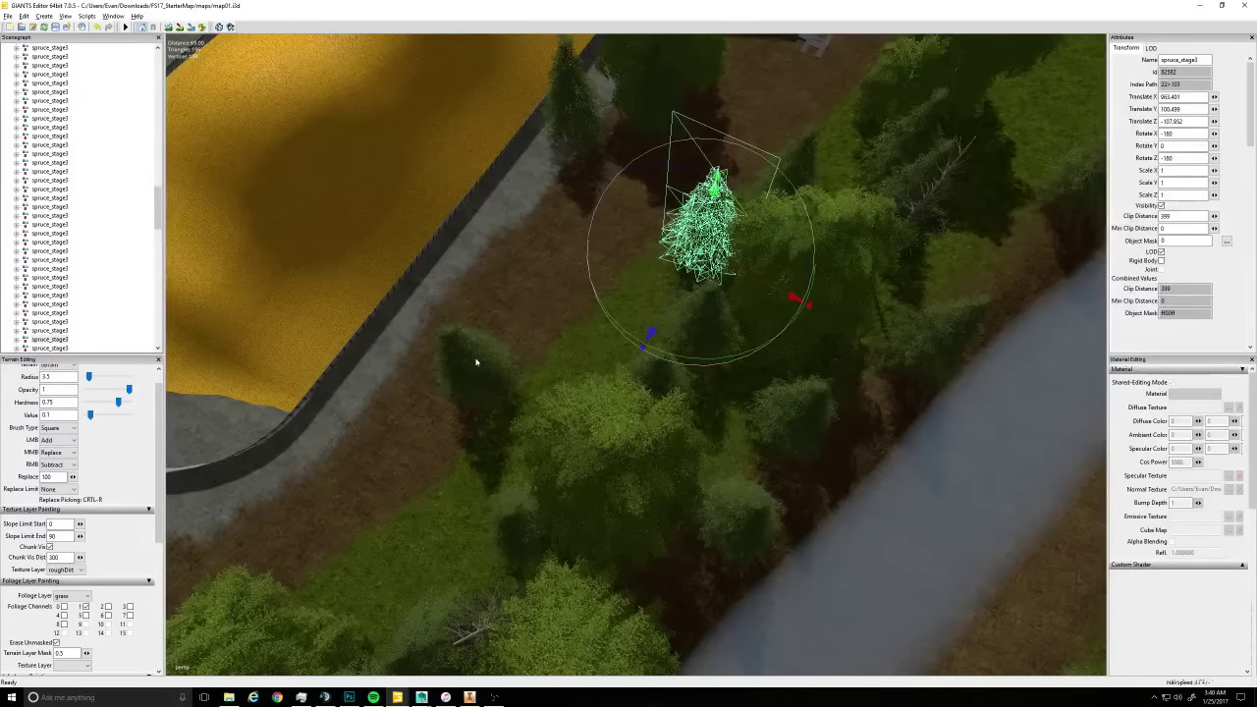
Move the spruce_stage3 tree beside the grain pile wall onto the grassy tree strip near the bridge, at about X 971
left_click(476, 361)
left_click(453, 361)
left_click_drag(454, 361, 475, 263, "alt")
left_click_drag(692, 383, 535, 356)
left_click_drag(589, 399, 580, 439)
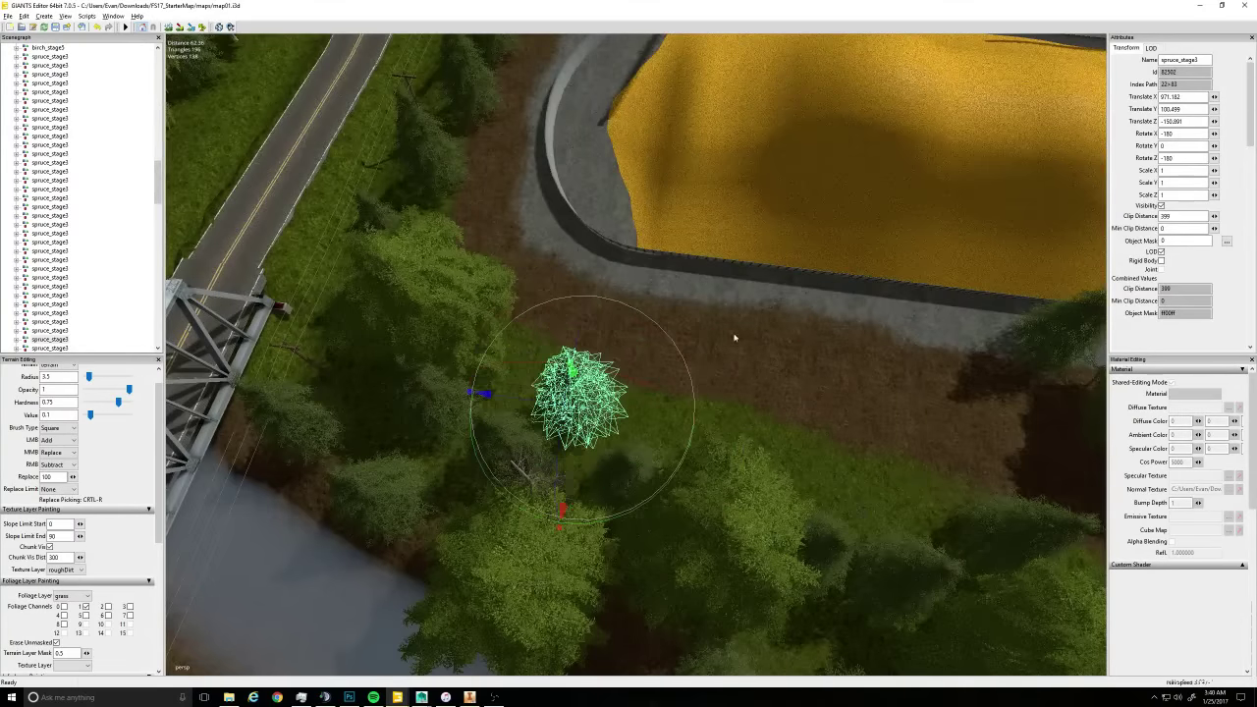
Examine the tree placement along the river, the bridge and the grain piles from close up and from a distance
left_click_drag(734, 336, 687, 399, "alt")
middle_click_drag(685, 400, 803, 413)
left_click_drag(802, 414, 605, 566, "alt")
scroll(625, 577, "down", 5)
middle_click_drag(626, 578, 695, 336)
left_click_drag(695, 335, 535, 314, "alt")
scroll(577, 299, "up", 5)
middle_click_drag(535, 312, 491, 412)
scroll(91, 309, "down", 5)
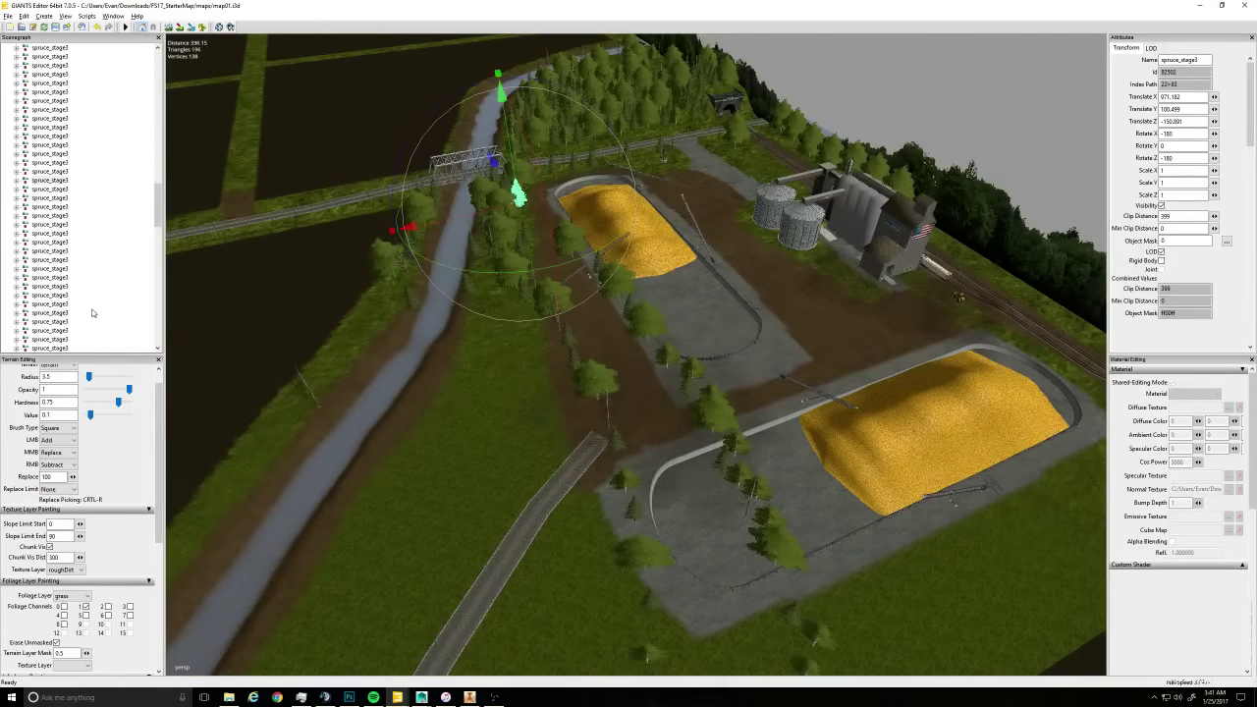
Move the last birch_stage3 tree in the scene list from the far field to the riverbank beside the road bridge, at about Z -160.5
scroll(90, 309, "down", 2)
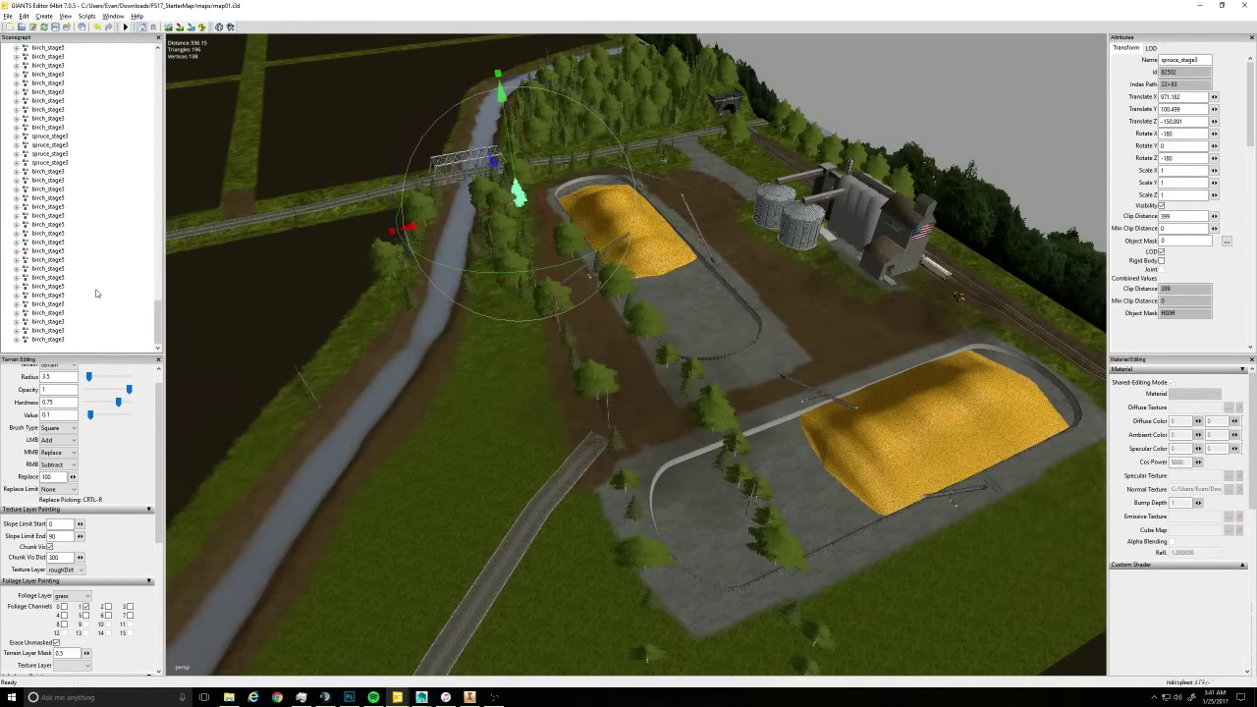
left_click(47, 338)
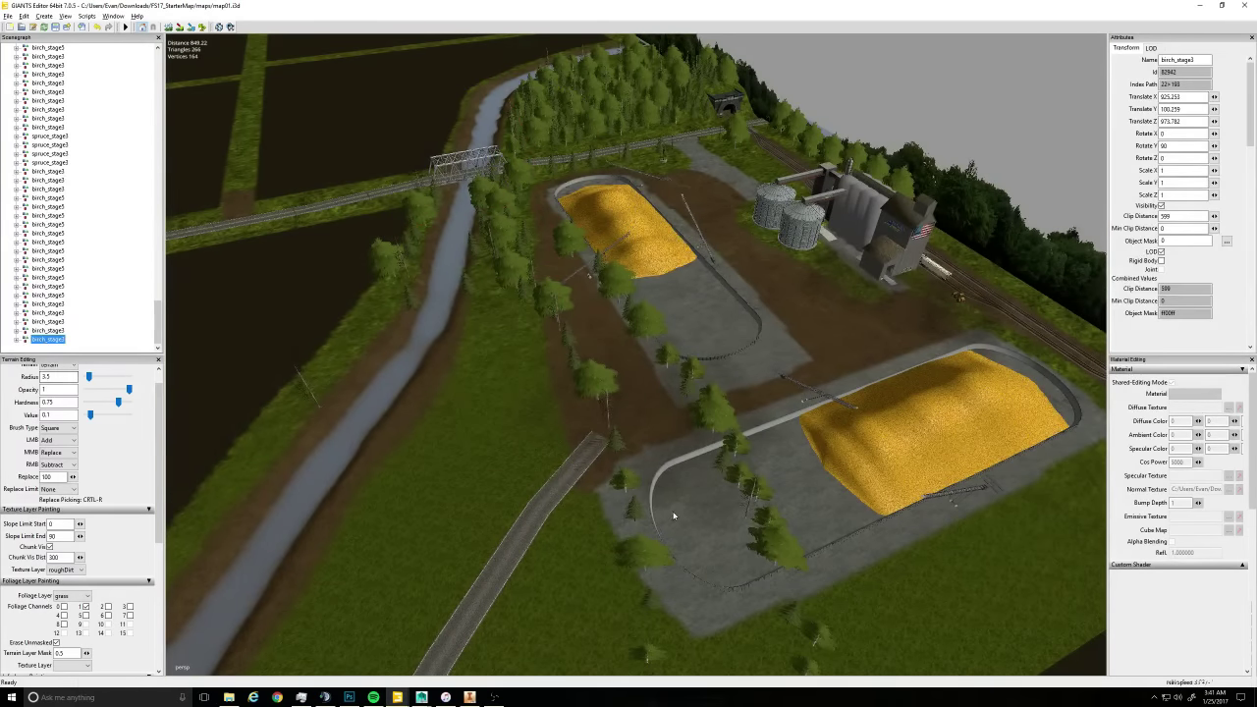
key("f")
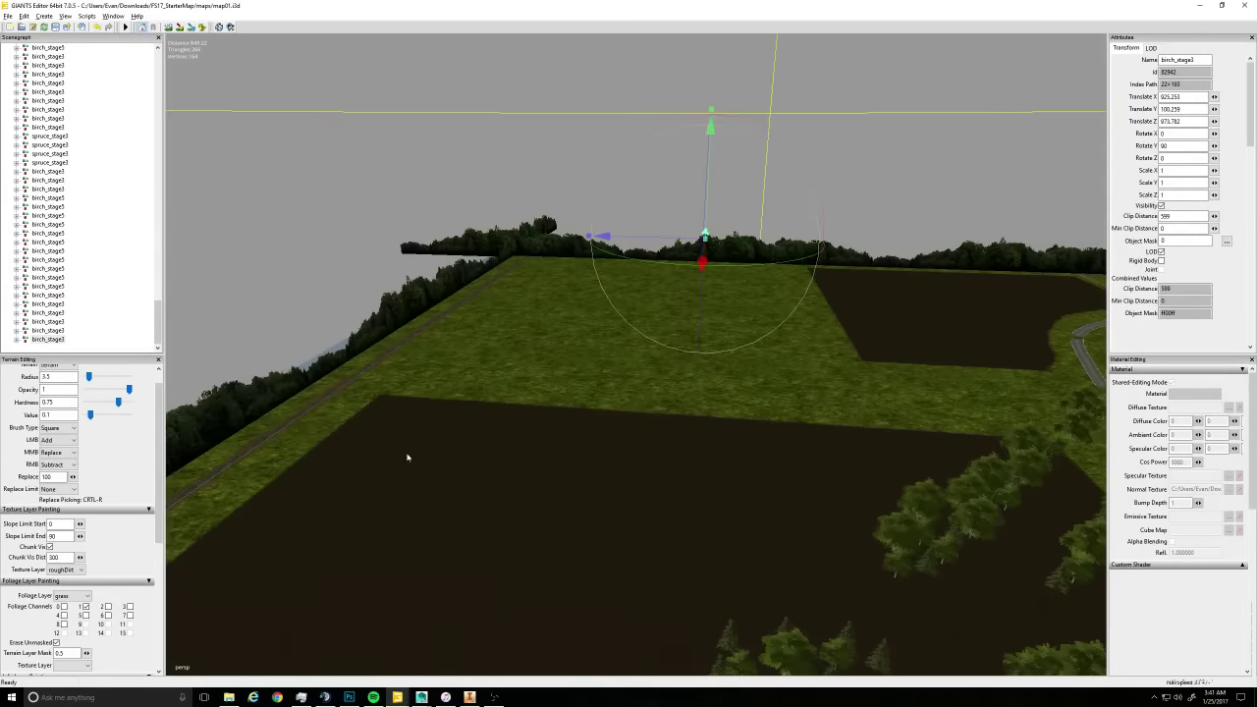
left_click_drag(408, 456, 621, 342, "alt")
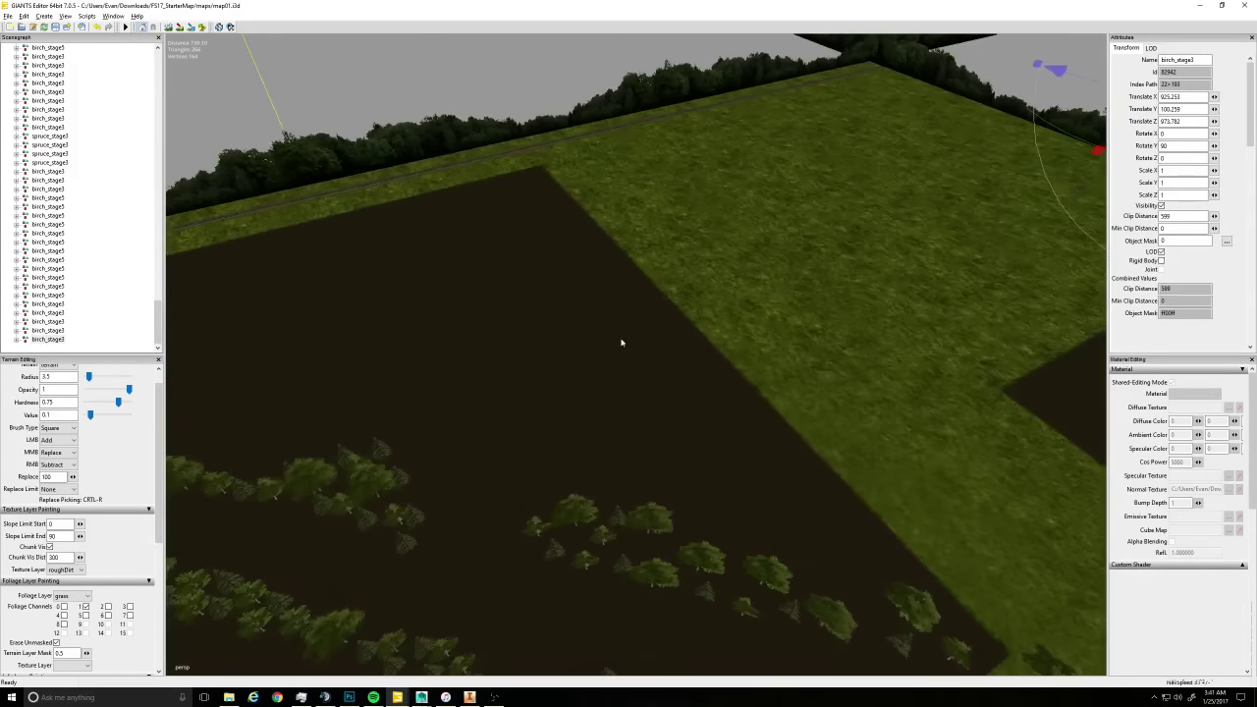
right_click_drag(620, 341, 437, 663, "alt")
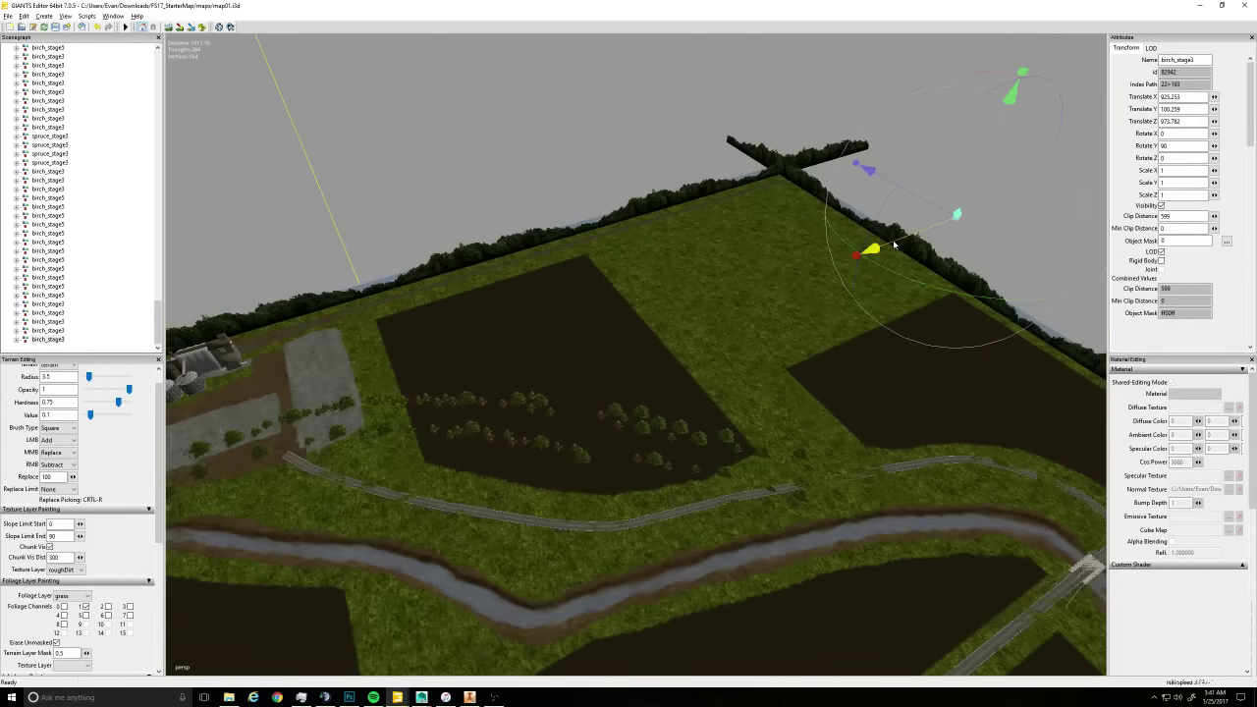
left_click_drag(894, 246, 501, 351)
right_click_drag(500, 351, 704, 425, "alt")
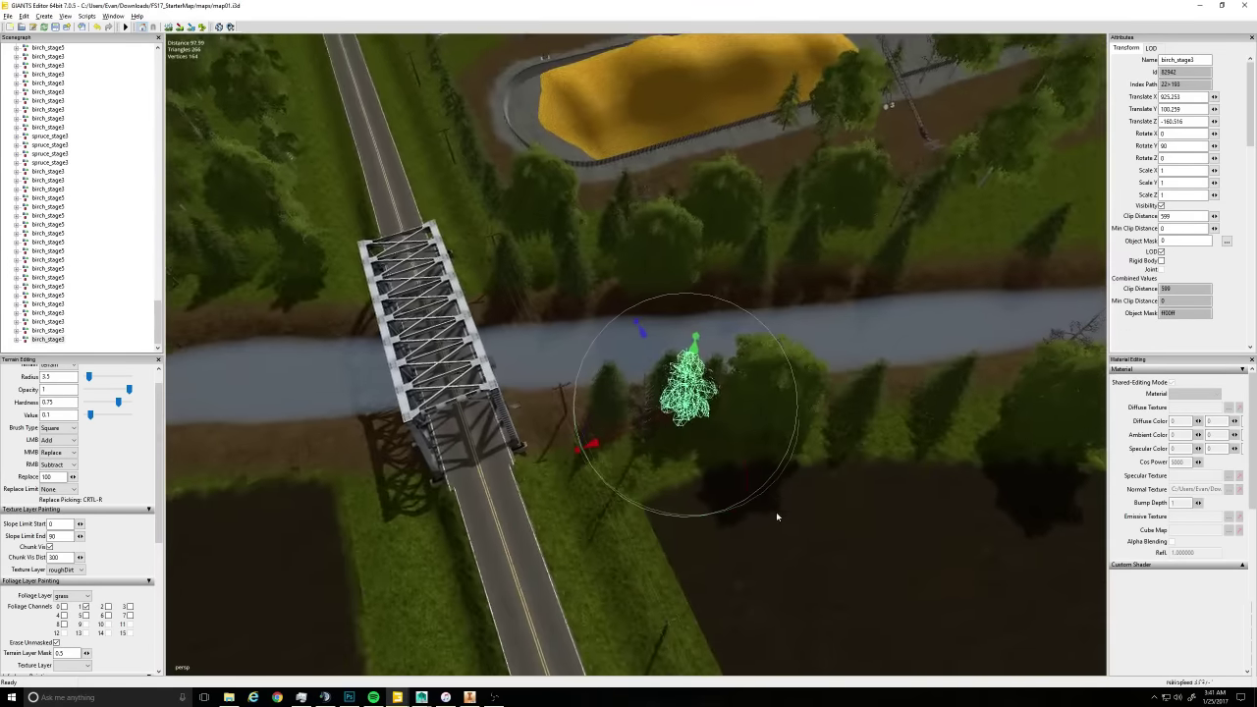
Place another birch_stage3 tree on the field side of the riverbank at about X 906, Z -131
left_click_drag(654, 411, 733, 351)
left_click_drag(695, 269, 741, 308)
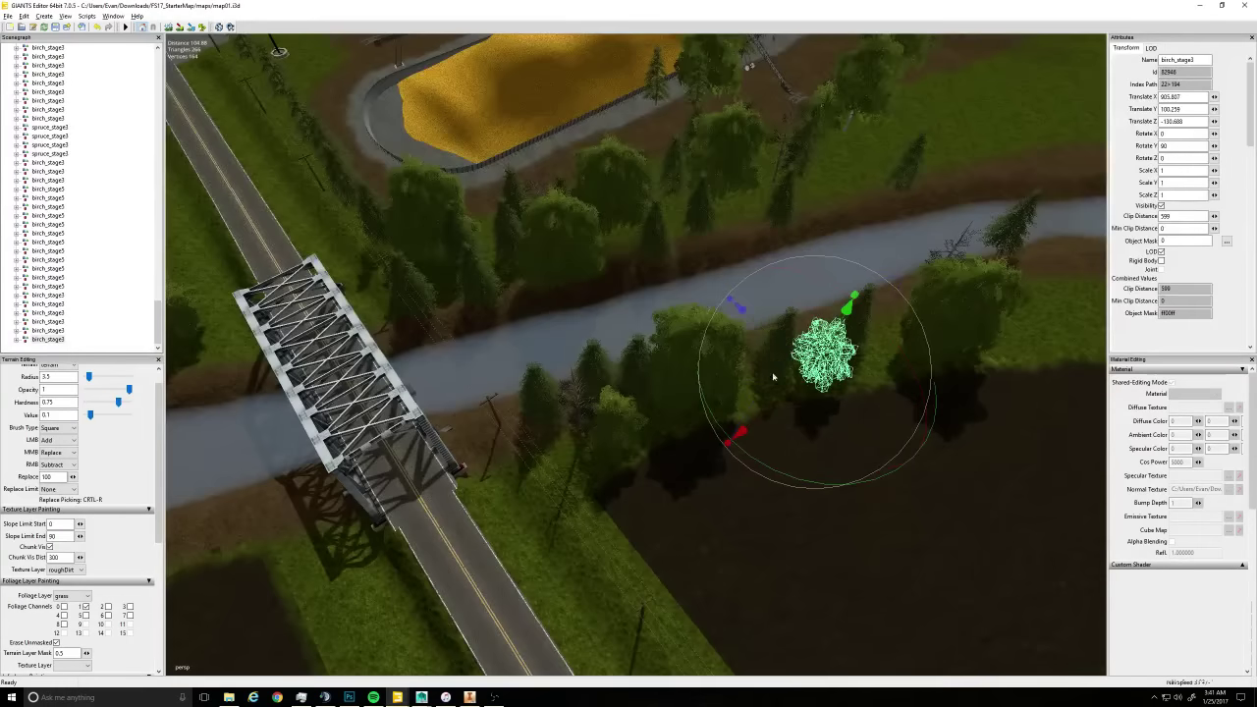
left_click_drag(1022, 290, 788, 395, "alt")
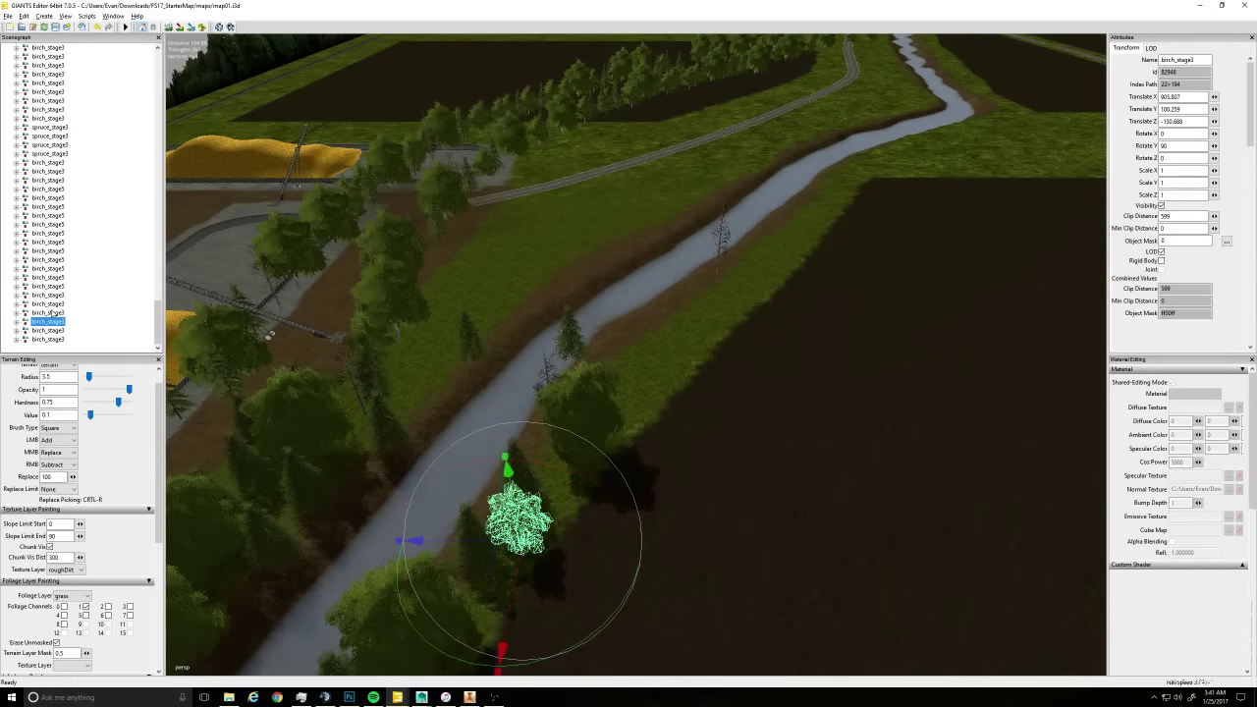
Select a range of birch trees near the end of the scene list and check which ones are highlighted around the silos
left_click_drag(51, 312, 65, 129)
left_click(65, 75, "shift")
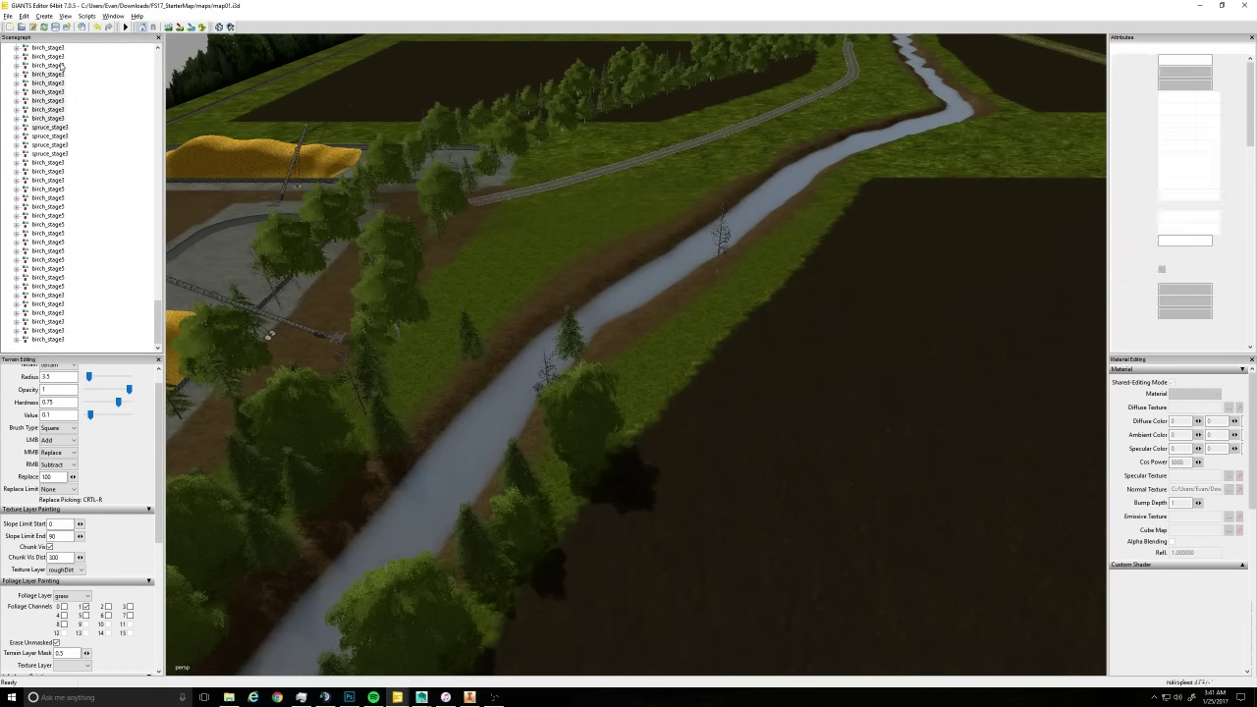
left_click(46, 321)
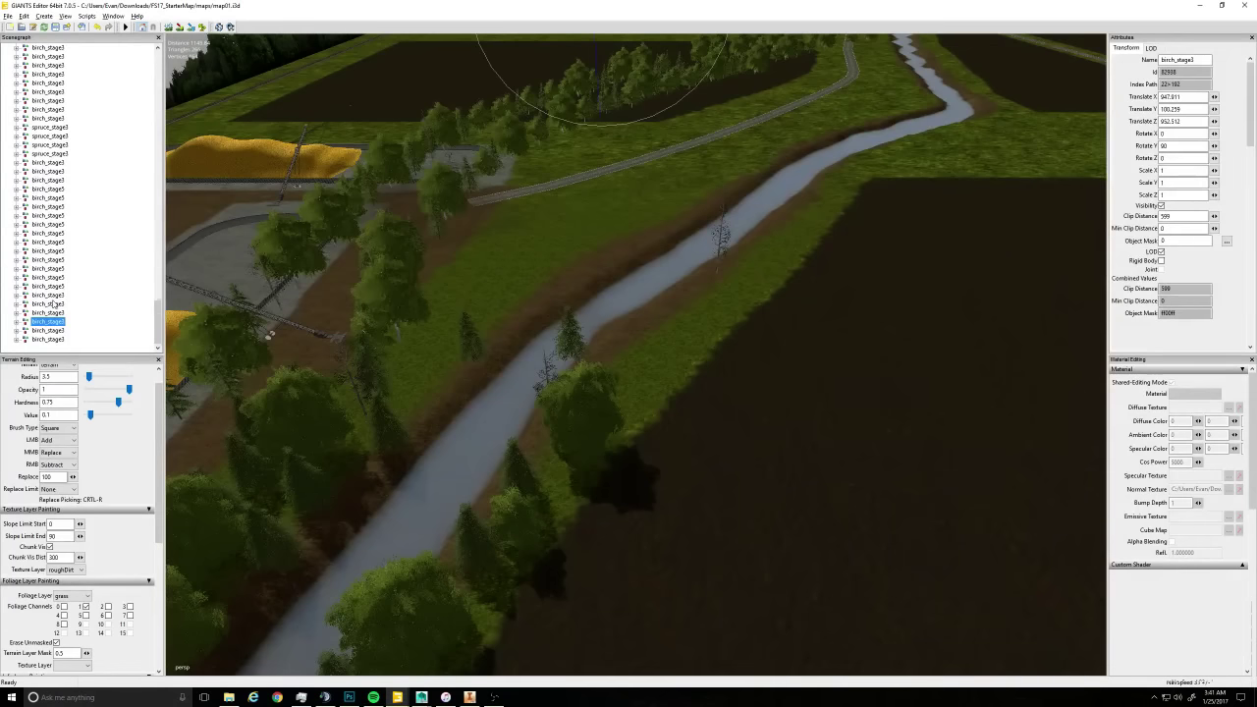
left_click_drag(61, 304, 41, 163)
left_click_drag(550, 402, 581, 249, "alt")
left_click_drag(623, 322, 452, 339, "alt")
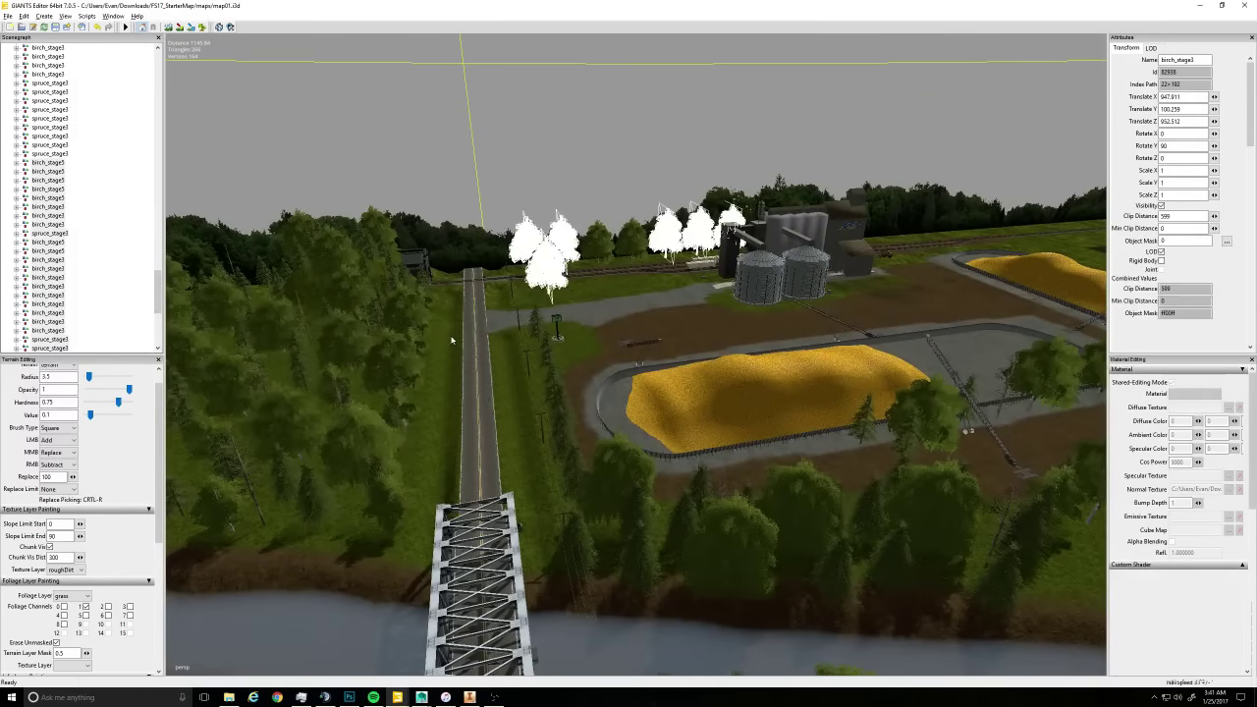
Select smaller ranges of birch_stage3 and birch_stage5 trees to identify which entries belong to the trees near the silos
scroll(61, 246, "down", 3)
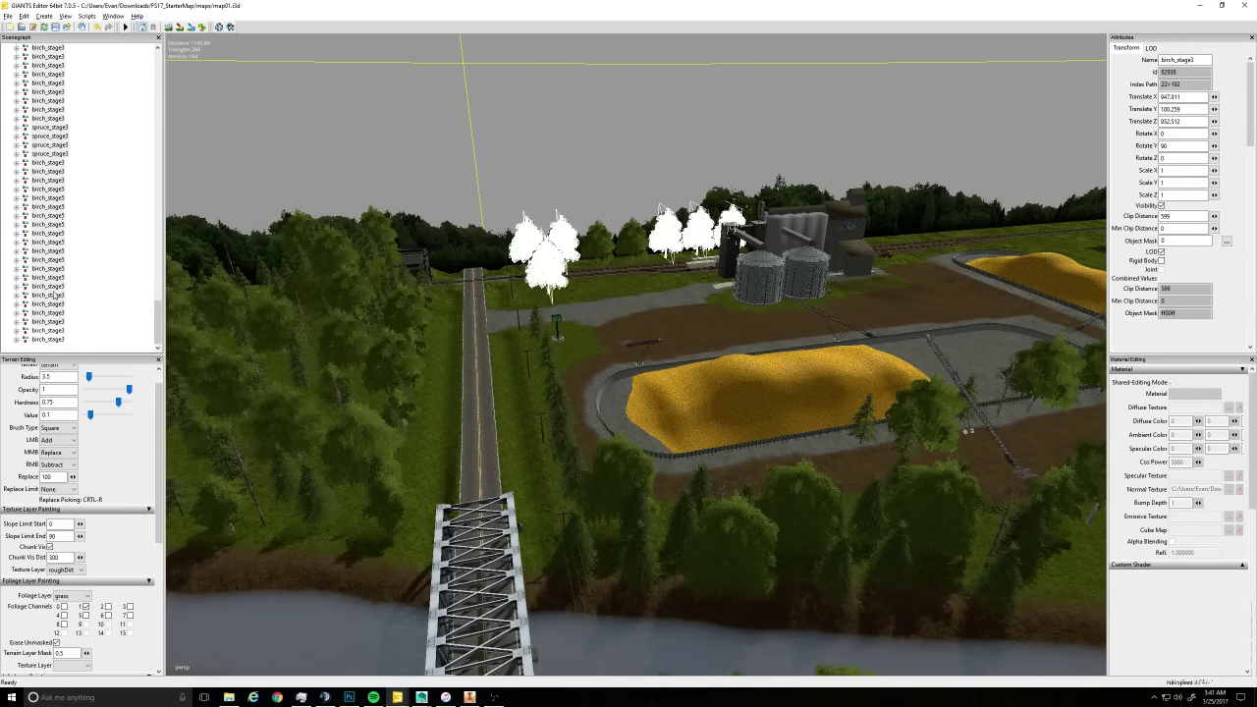
left_click(49, 321)
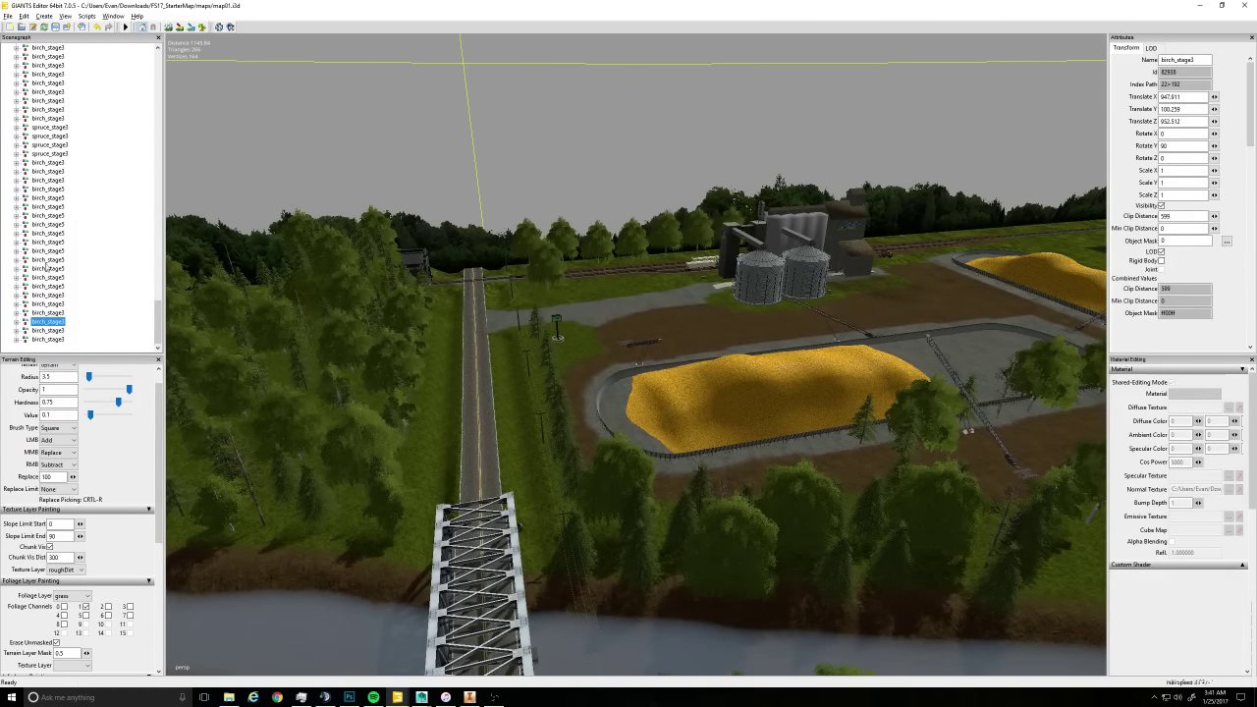
left_click(46, 199, "shift")
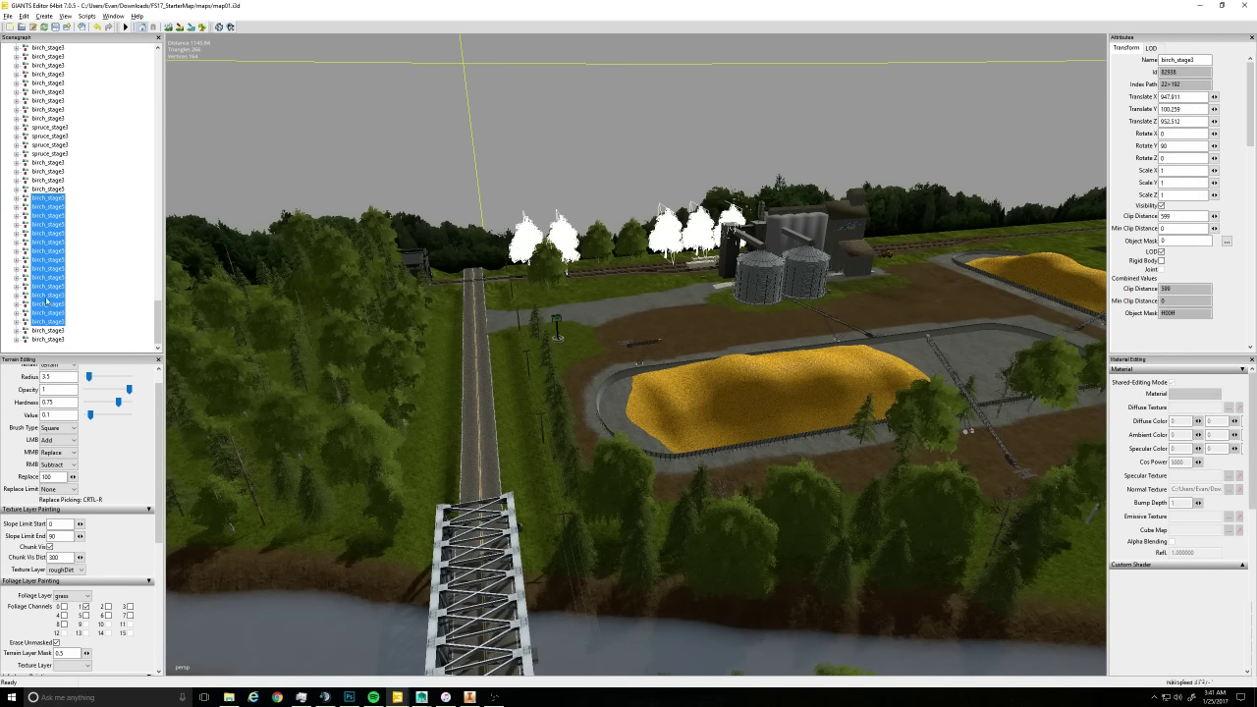
left_click(48, 242)
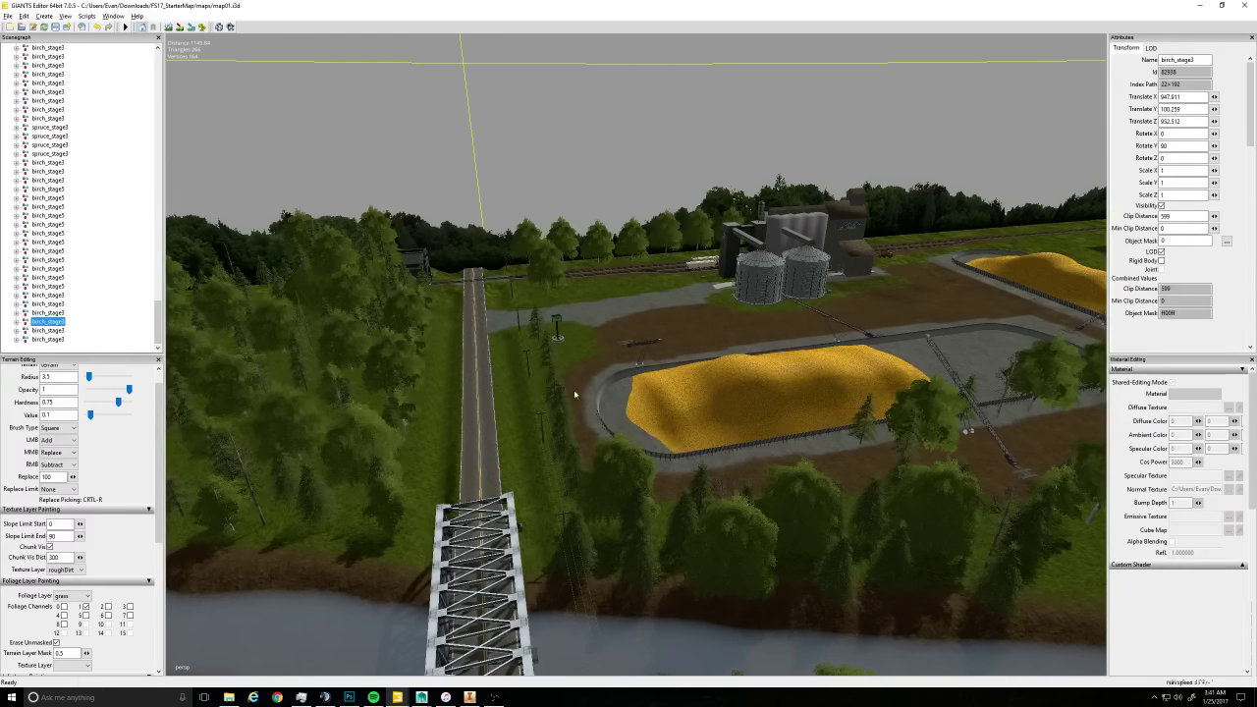
mouse_move(576, 395)
left_mouse_down("alt")
mouse_move(684, 433)
mouse_move(704, 383)
mouse_move(560, 388)
left_mouse_up("alt")
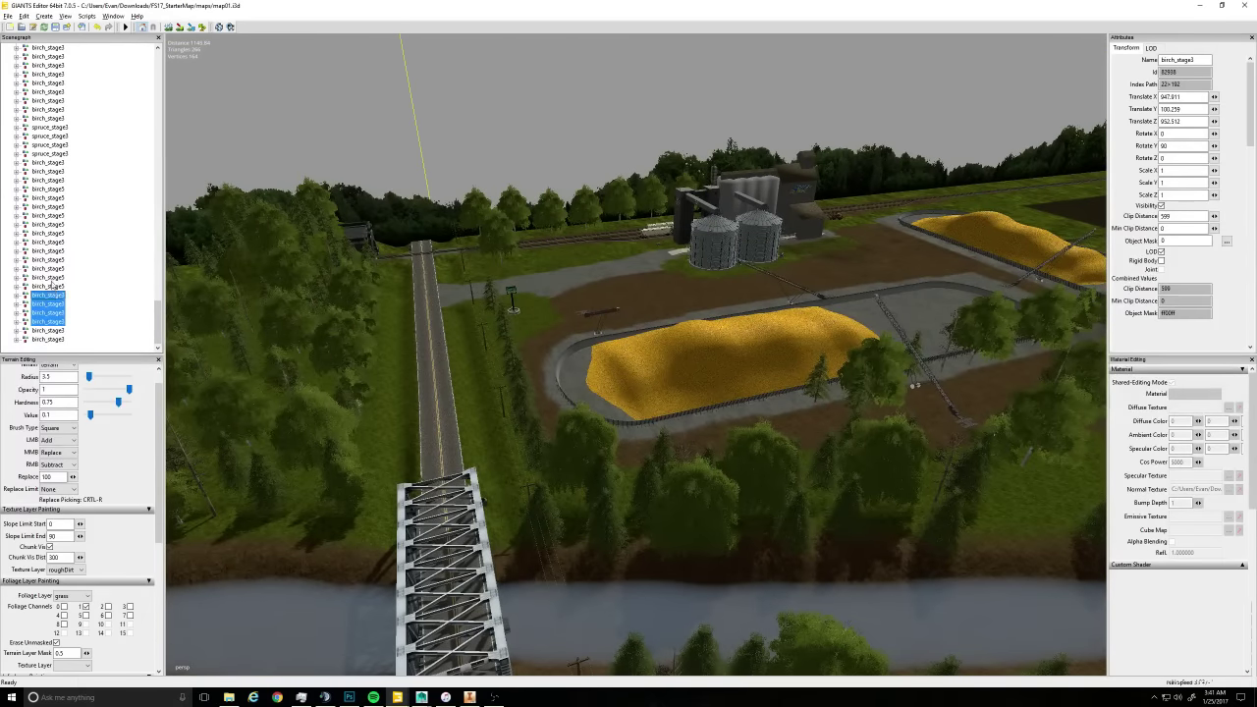
left_click_drag(44, 267, 37, 216)
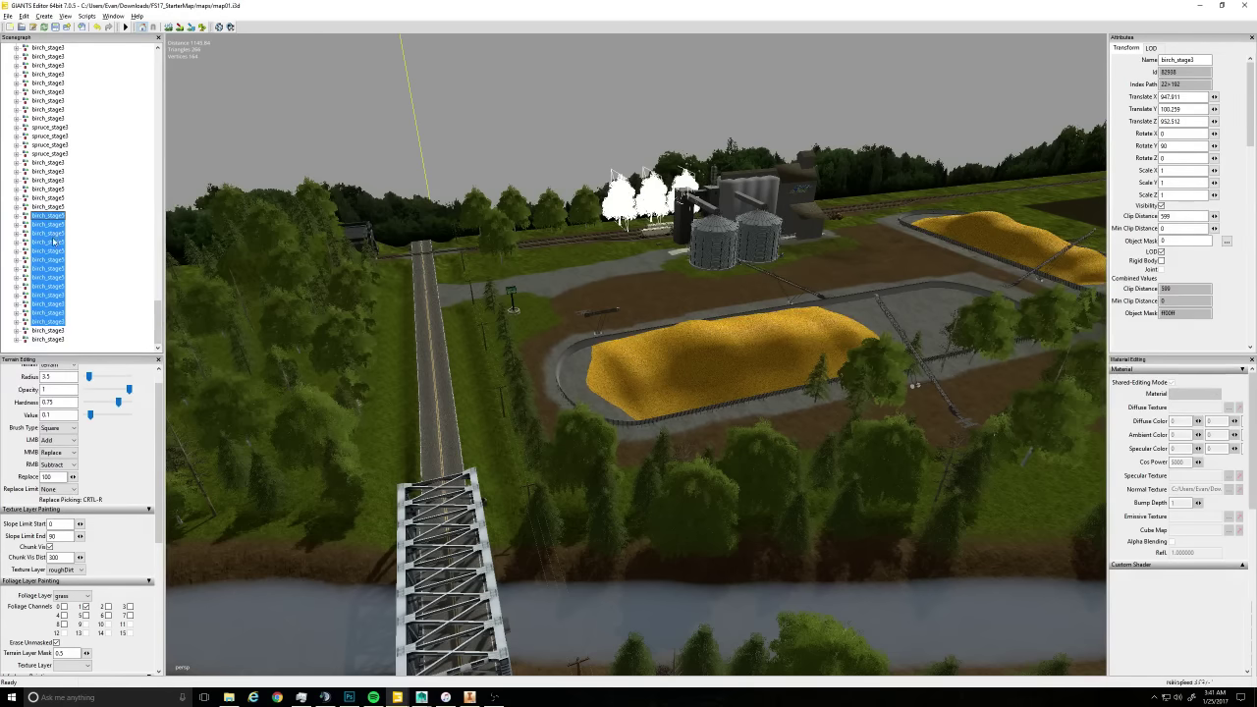
left_click(49, 243)
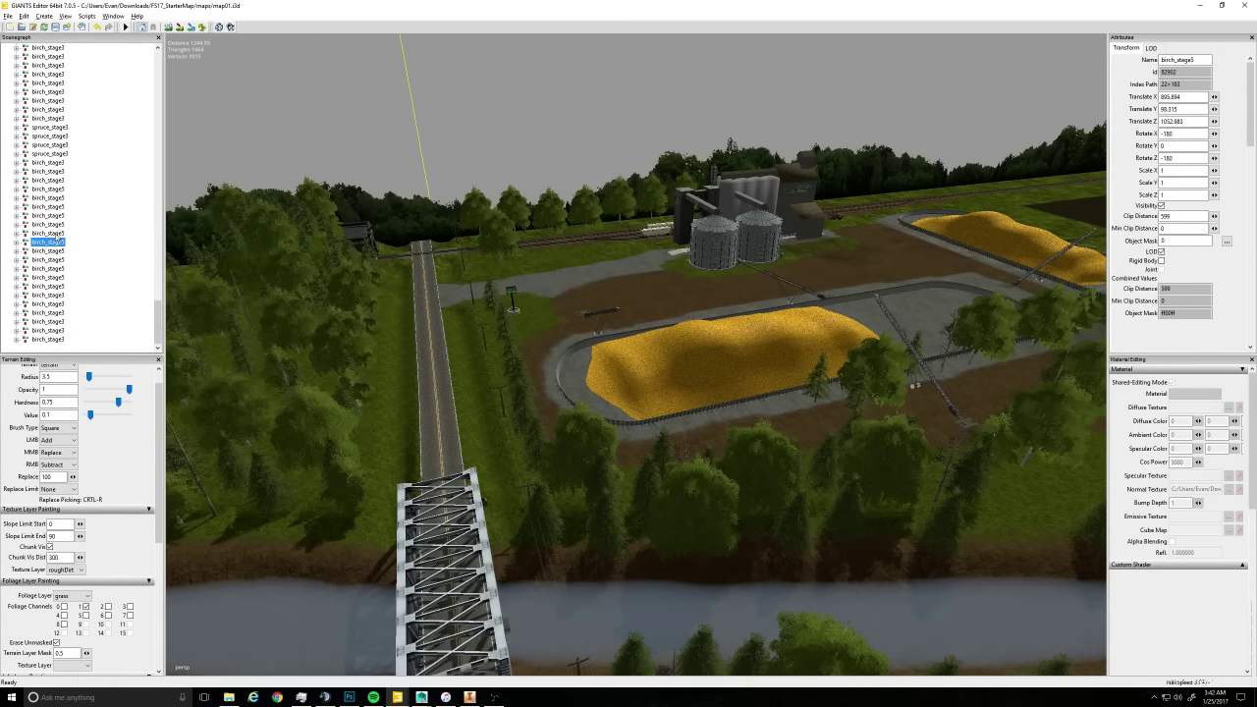
Select the stray birch_stage5 trees at the far edge of the map and delete them
left_click(57, 234)
left_click(58, 246)
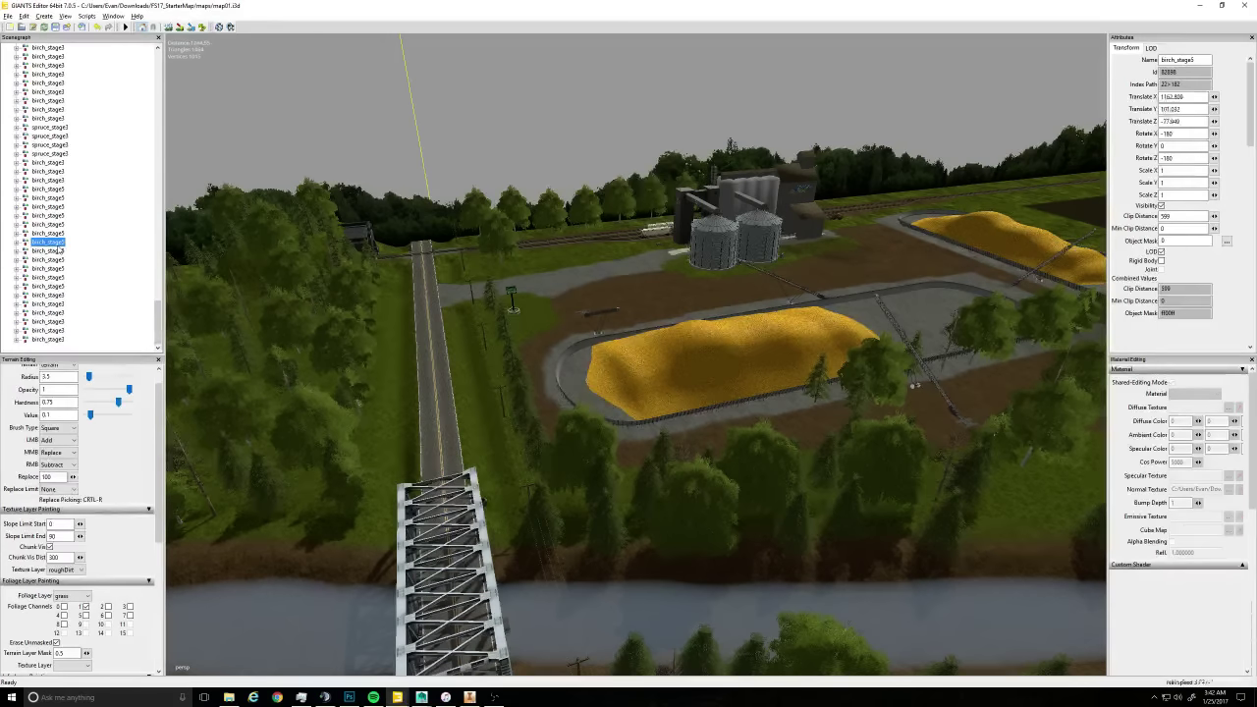
left_click(59, 315, "shift")
left_click_drag(717, 328, 871, 315, "alt")
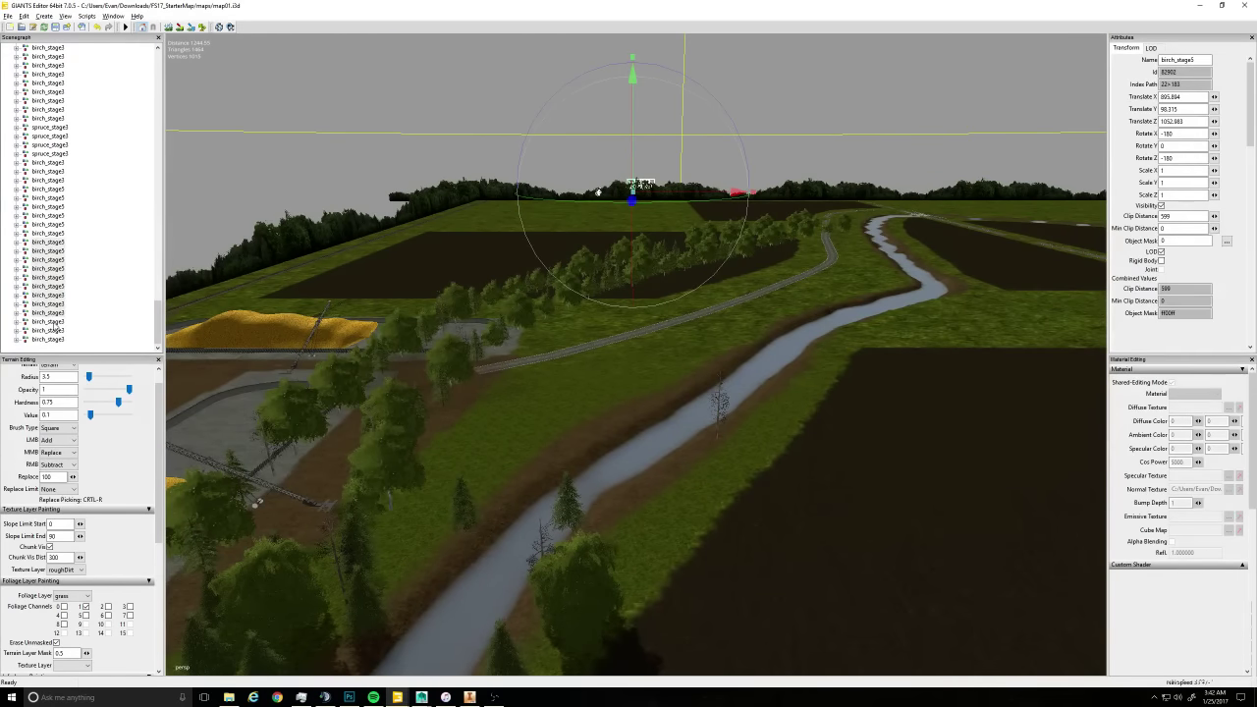
left_click(55, 325, "shift")
left_click_drag(622, 342, 579, 416, "alt")
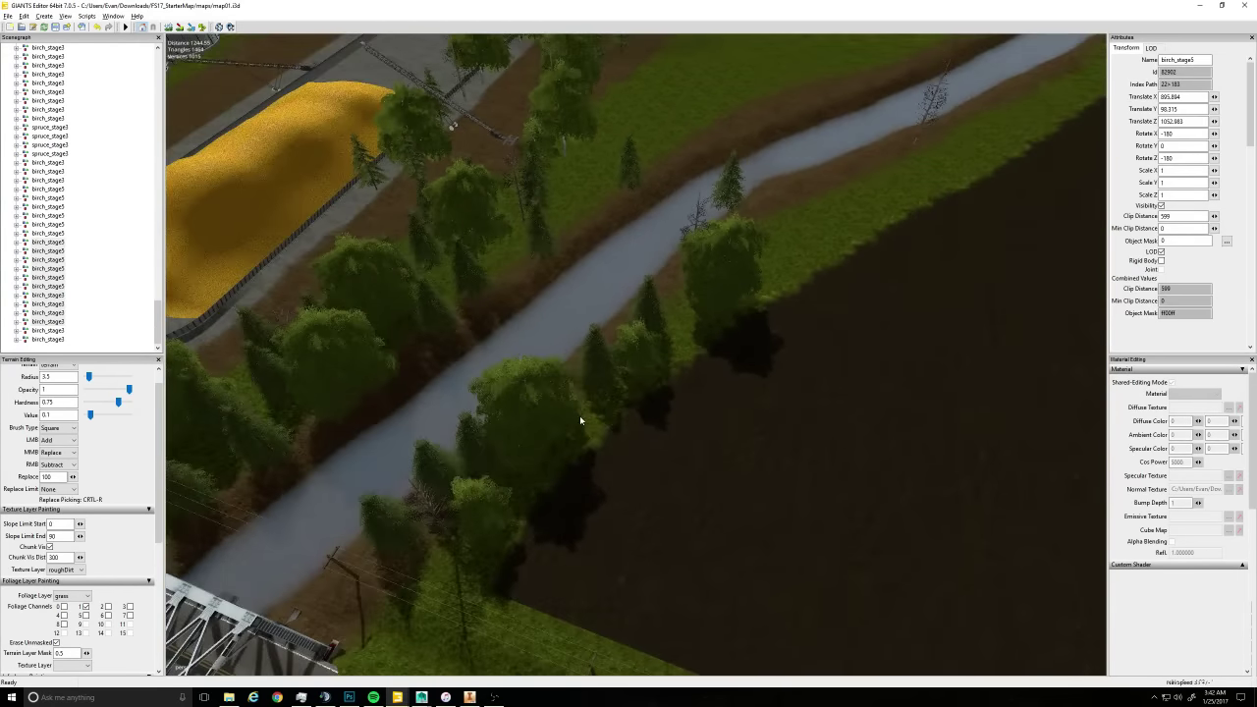
key("f")
key("Delete")
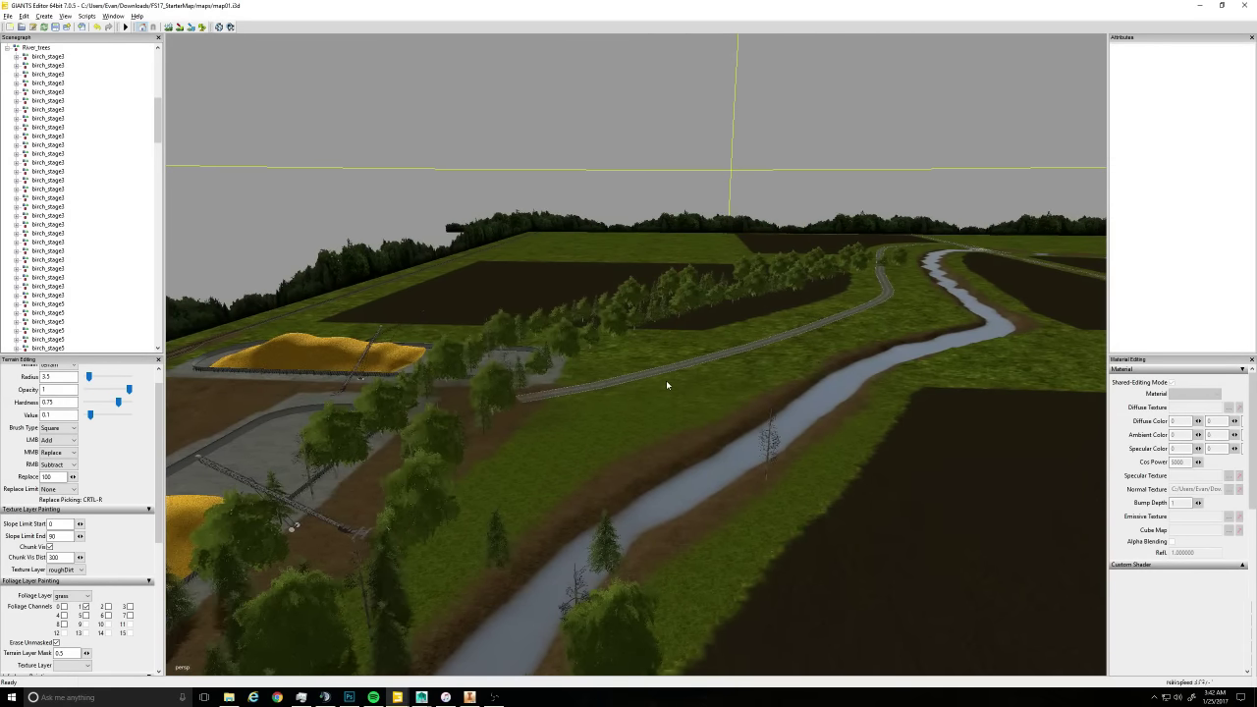
Move the birch_stage5 tree standing beside the grain pile across the river to the far bank, at about X 893
left_click_drag(684, 404, 660, 467, "alt")
mouse_move(660, 467)
right_mouse_down()
mouse_move(732, 306)
mouse_move(814, 482)
mouse_move(835, 469)
mouse_move(731, 533)
mouse_move(514, 373)
right_mouse_up()
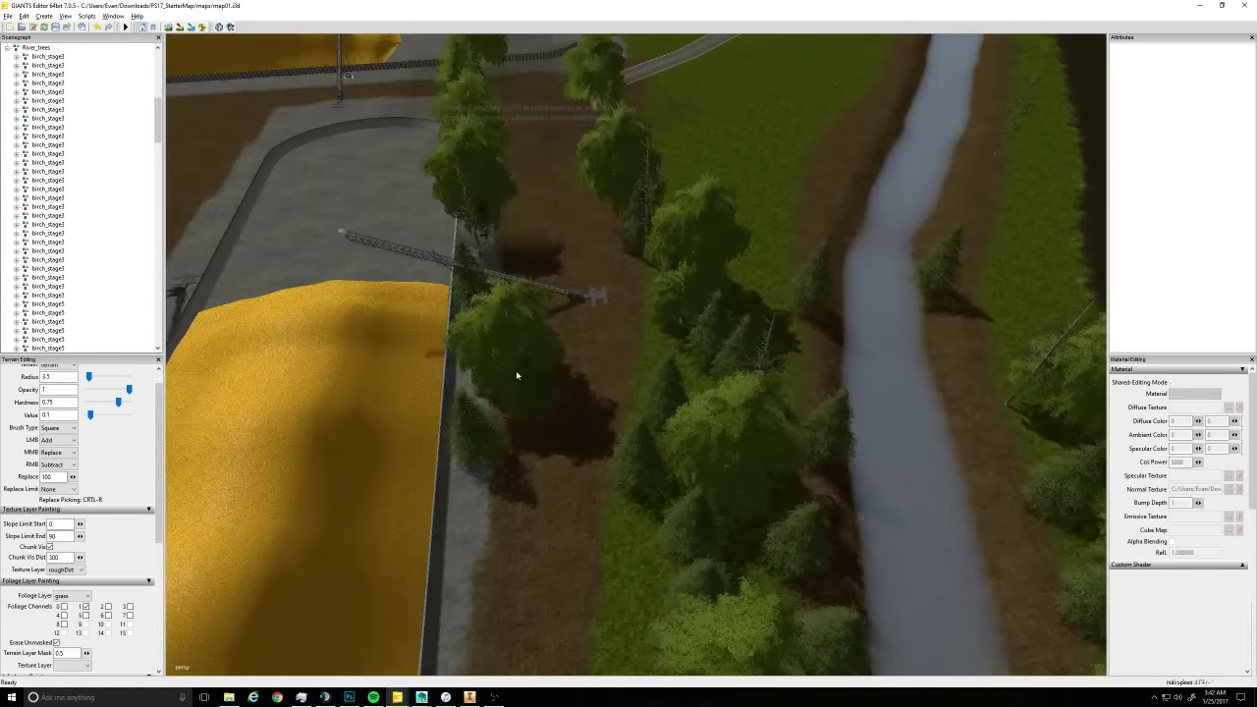
key("3")
left_click(505, 326)
mouse_move(505, 326)
right_mouse_down()
mouse_move(648, 425)
mouse_move(567, 457)
right_mouse_up()
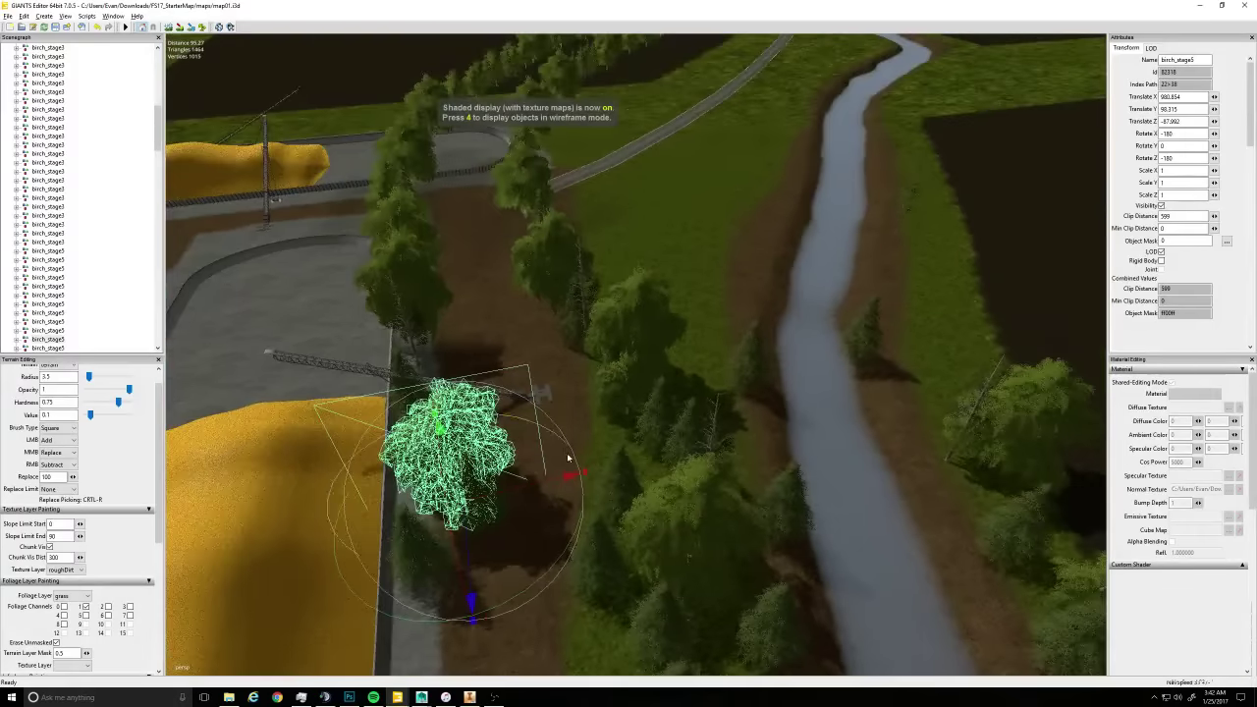
left_click_drag(555, 476, 882, 377)
Shift the birch_stage5 tree along the far riverbank to about X 872, Z -55
right_click_drag(782, 438, 780, 270)
left_click_drag(780, 270, 813, 364, "alt")
right_click_drag(814, 364, 541, 448, "alt")
left_click_drag(541, 449, 510, 625, "alt")
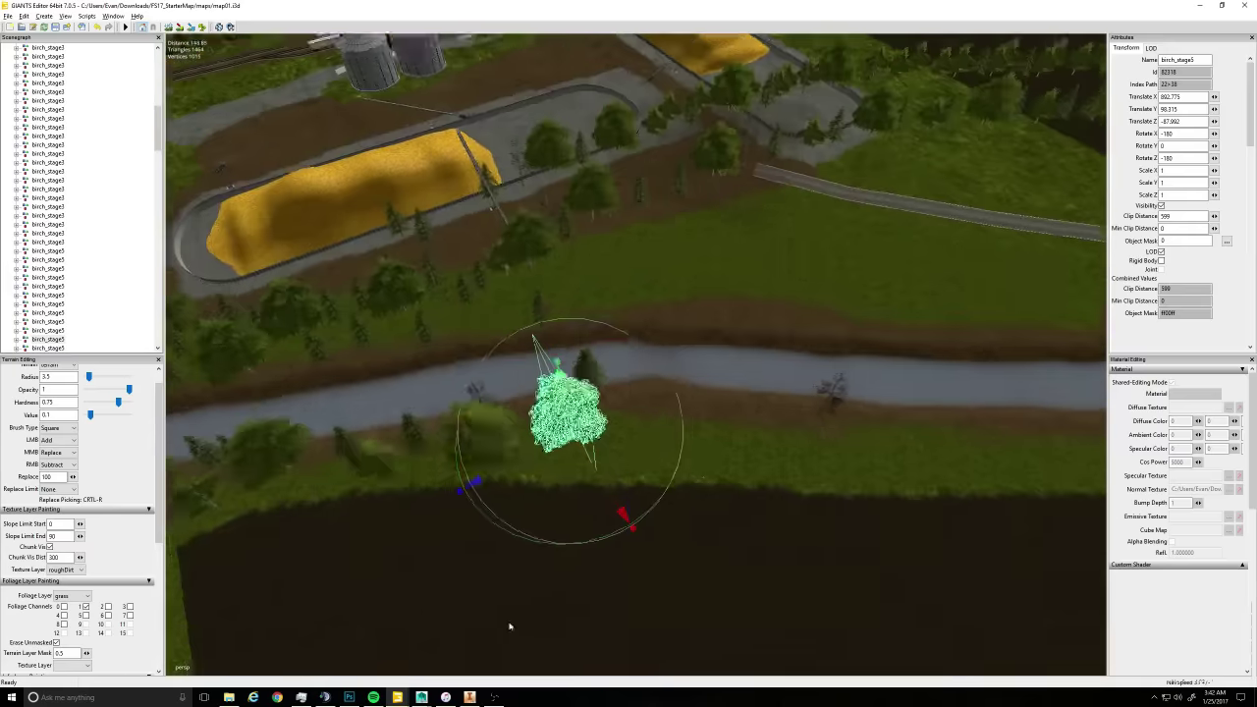
left_click_drag(531, 452, 713, 466)
Move the spruce_stage3 tree on the dirt strip beside the grain pile across the river to about X 893, Z -92
left_click_drag(776, 407, 651, 426, "alt")
right_click_drag(651, 426, 673, 343, "alt")
left_click_drag(672, 344, 641, 446, "alt")
right_click_drag(641, 446, 593, 370, "alt")
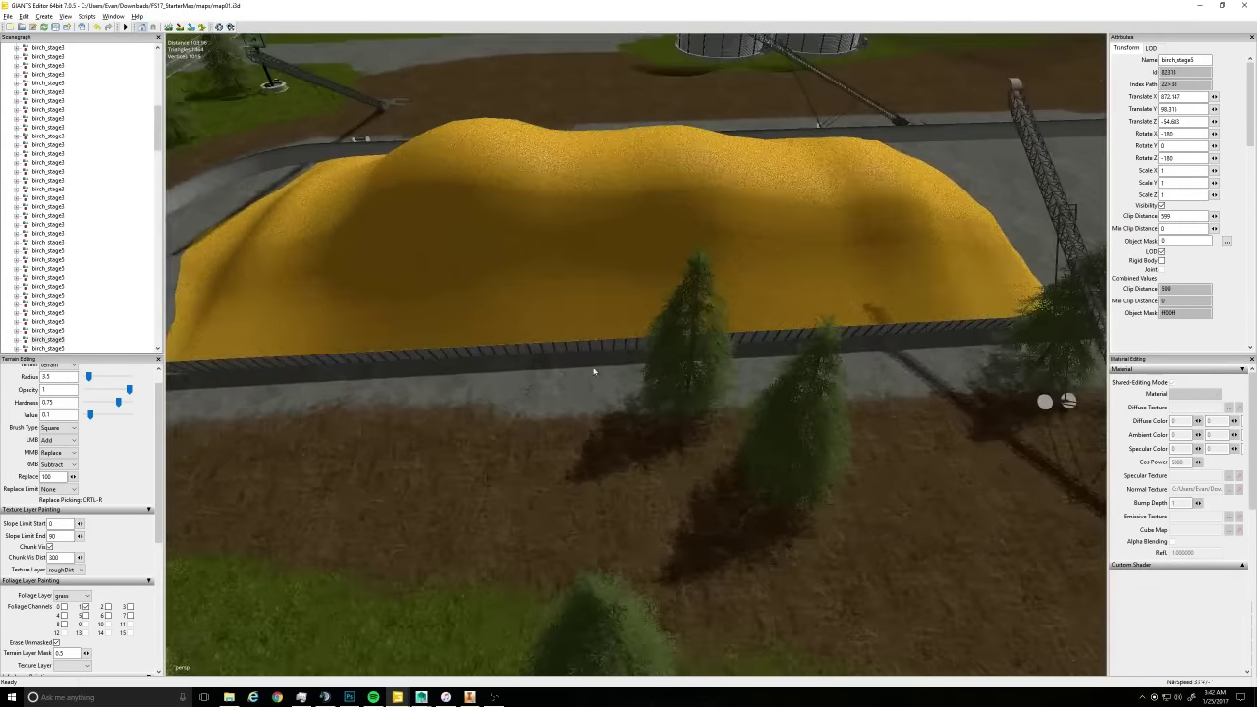
left_click_drag(593, 370, 674, 454, "alt")
right_click_drag(674, 453, 581, 520)
left_click(502, 395)
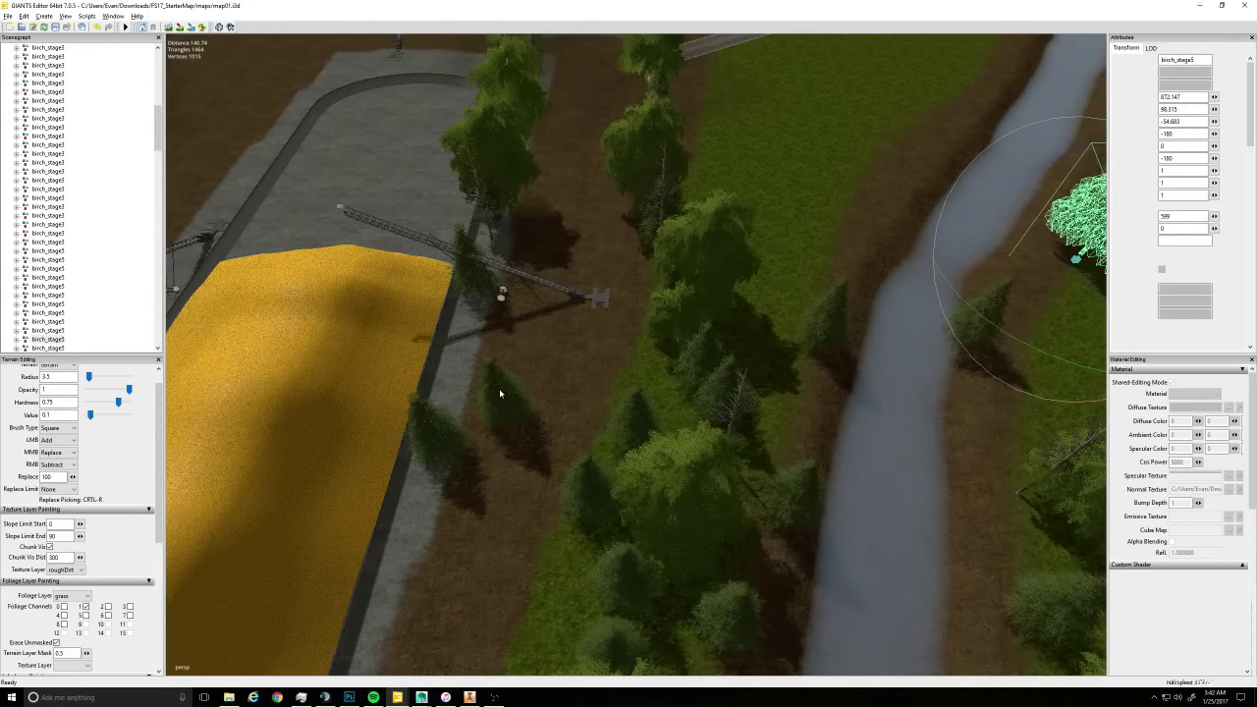
left_click_drag(501, 393, 938, 389, "alt")
left_click_drag(799, 346, 703, 379)
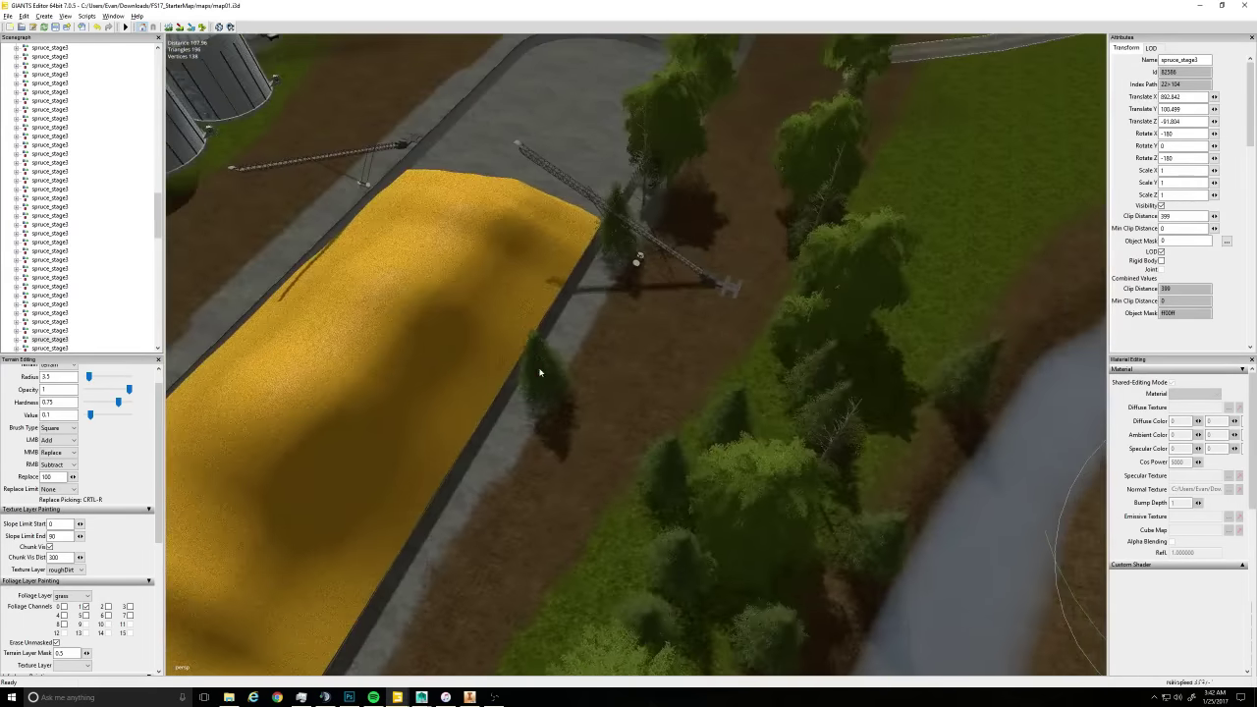
Move the remaining spruce_stage3 tree by the grain pile wall across the river to about X 885, Z -78, and deselect it
left_click(556, 390)
left_click_drag(557, 391, 581, 338, "alt")
left_click_drag(579, 448, 891, 458)
right_click_drag(890, 457, 870, 455)
left_click_drag(870, 455, 815, 378)
left_click_drag(776, 294, 840, 284)
left_click(746, 262)
left_click_drag(561, 488, 583, 460, "alt")
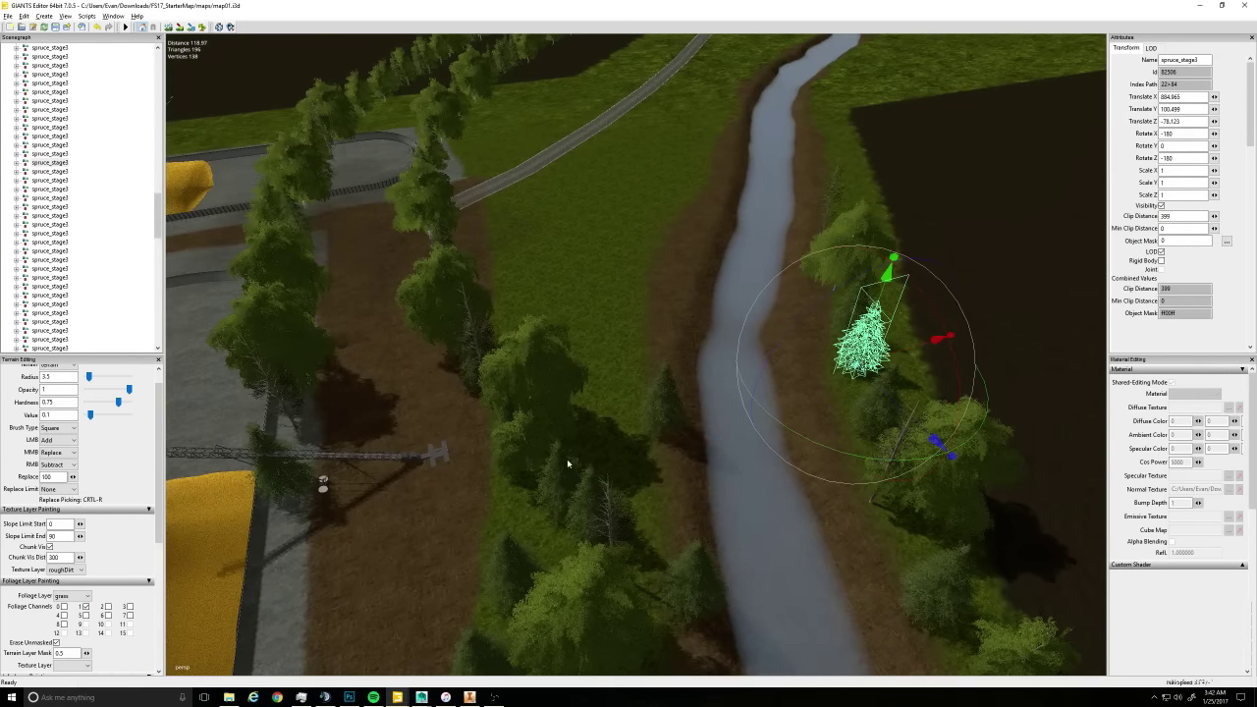
middle_click_drag(566, 463, 588, 396)
left_click(579, 84)
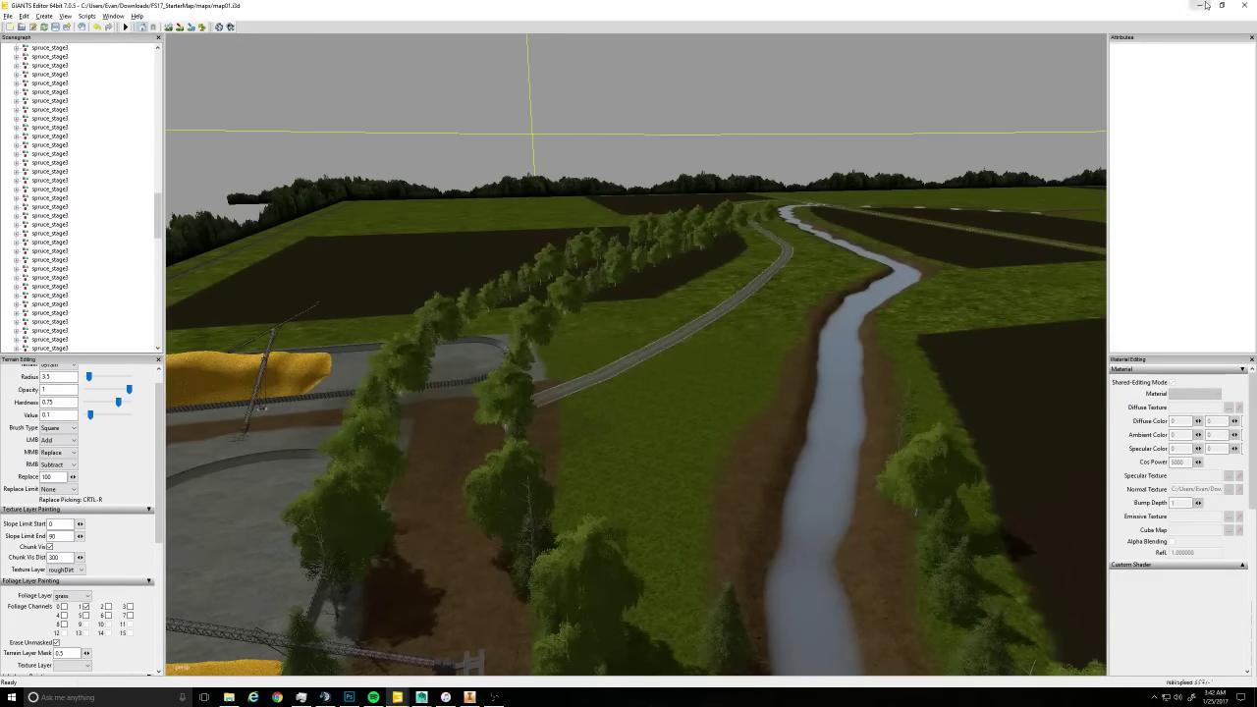
Switch to Maya and examine the JohnDeere_608C header model from several angles
left_click(1205, 6)
left_click_drag(713, 371, 547, 465, "alt")
left_click(629, 480)
left_click_drag(628, 479, 513, 446, "alt")
scroll(599, 472, "up", 5)
scroll(402, 445, "down", 3)
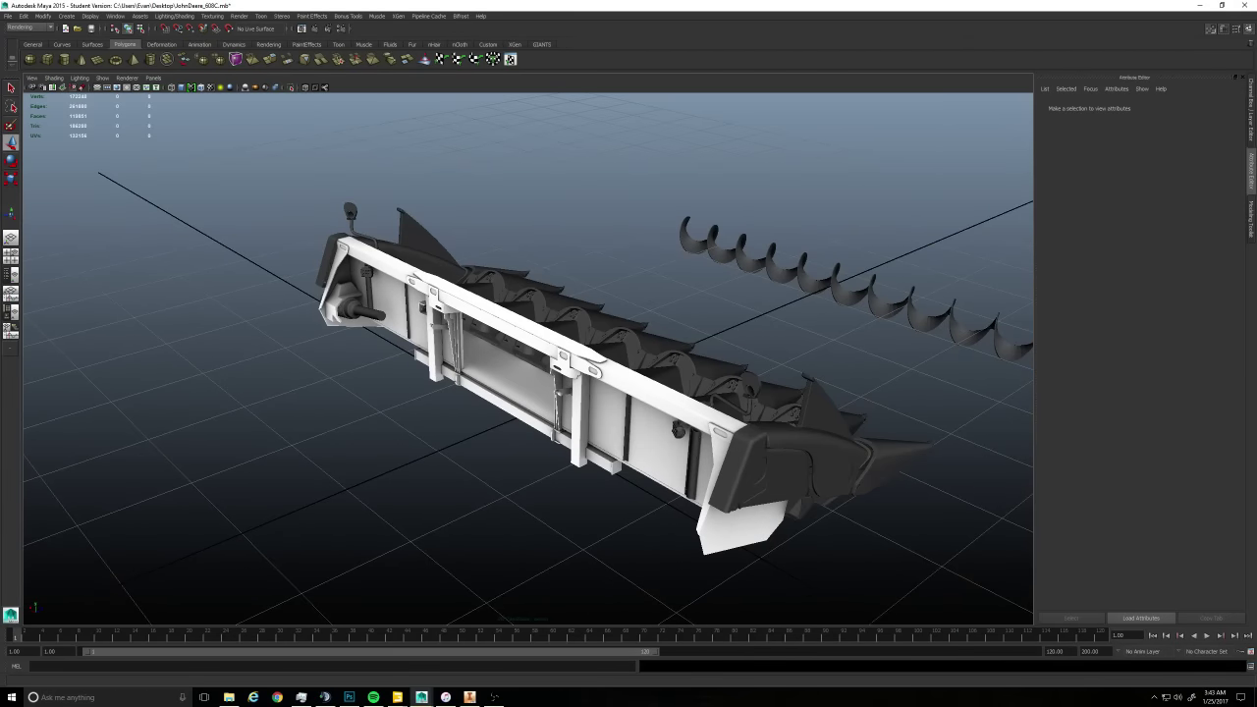
Inspect the back of the header by selecting the Frame_Detail strips and the Wire_Covers object
left_click(628, 429)
left_click_drag(471, 492, 539, 487, "alt")
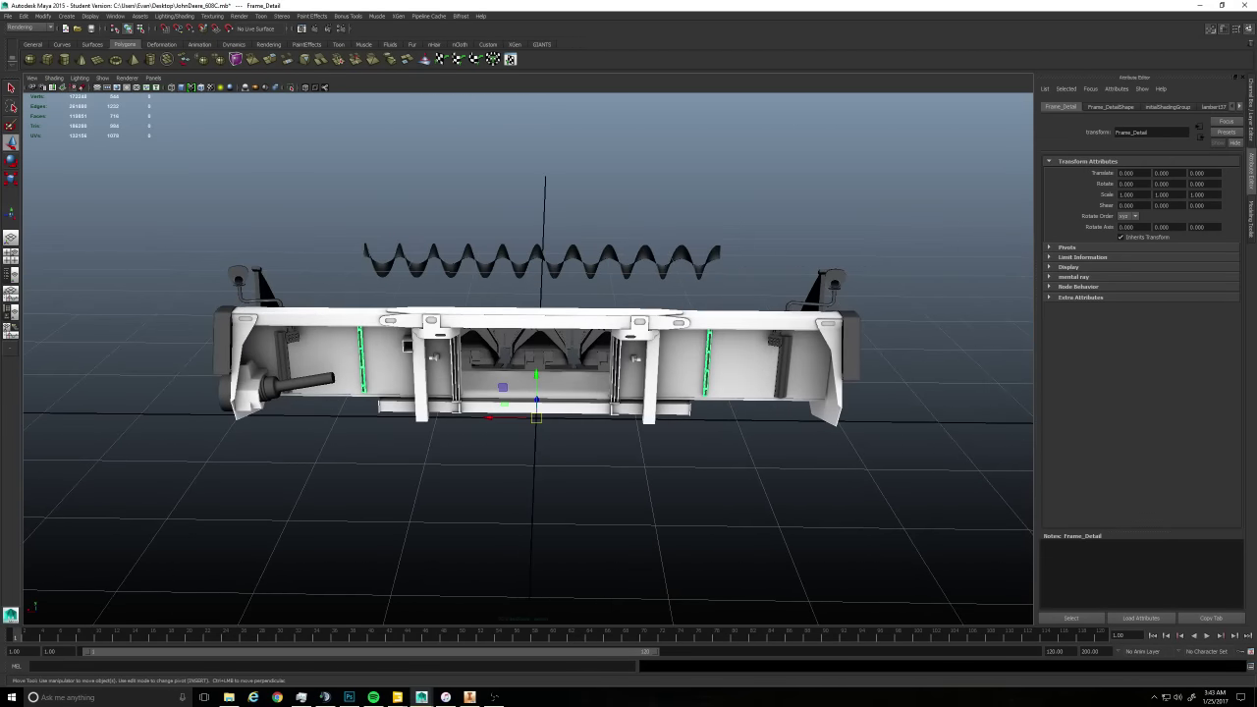
left_click(782, 367)
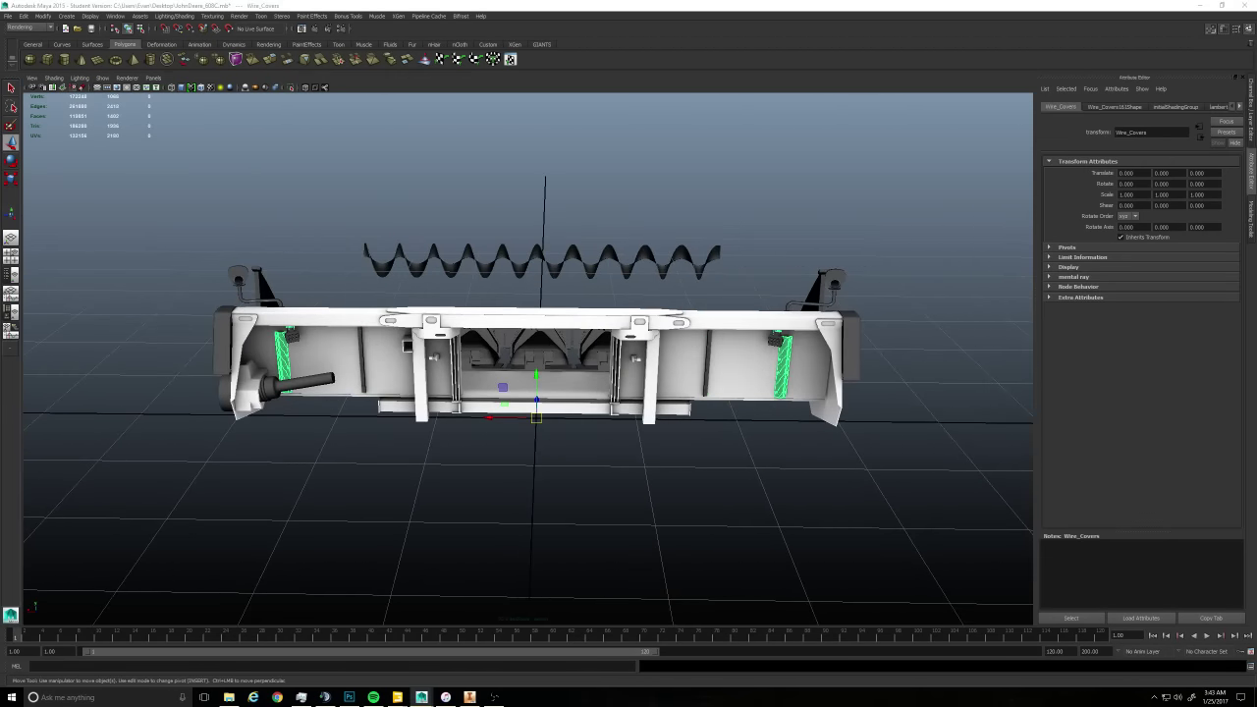
Apply Automatic Mapping UVs to the Frame_Detail strips on the header's back using the Polygons menu set, and return to object selection
left_click(707, 364)
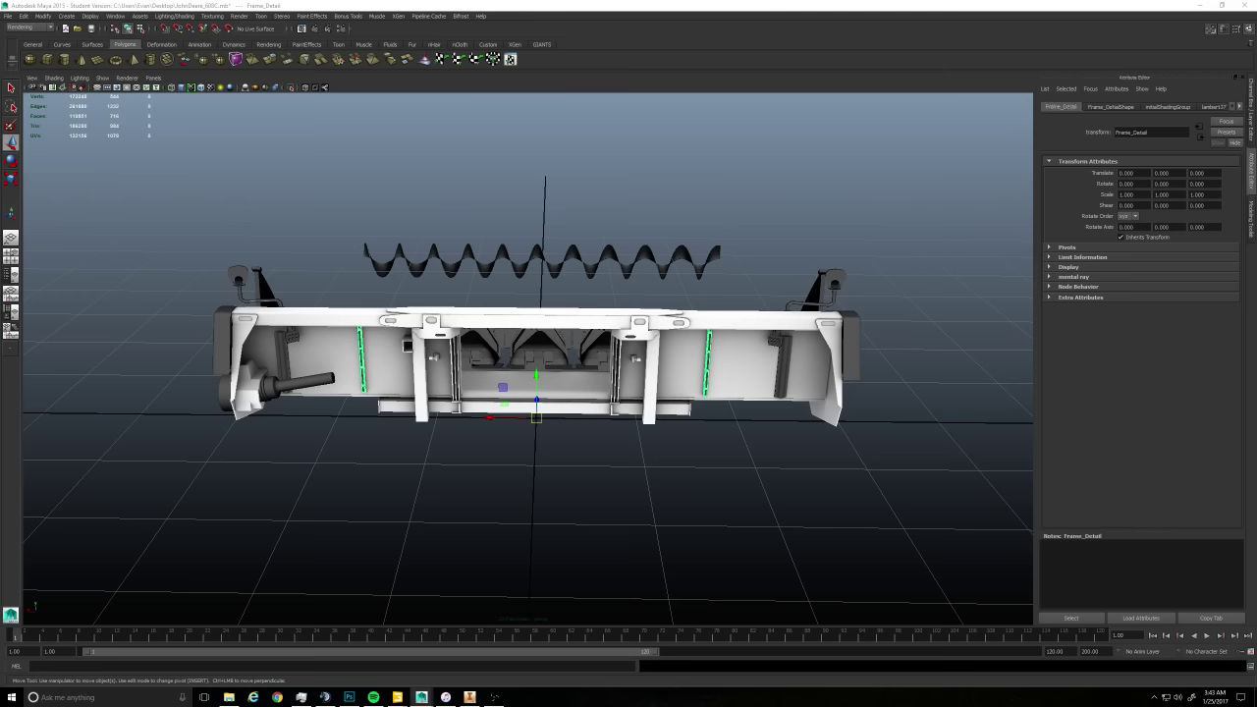
left_click(782, 367)
left_click(650, 371)
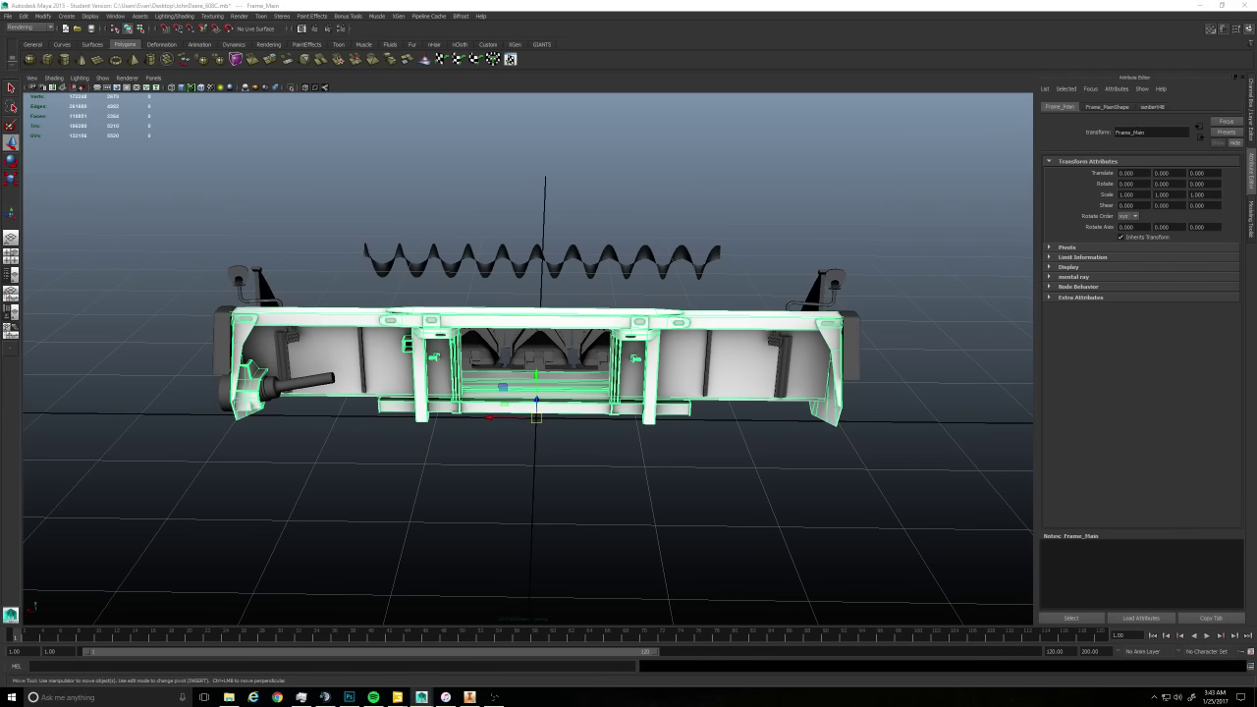
key("ctrl+z")
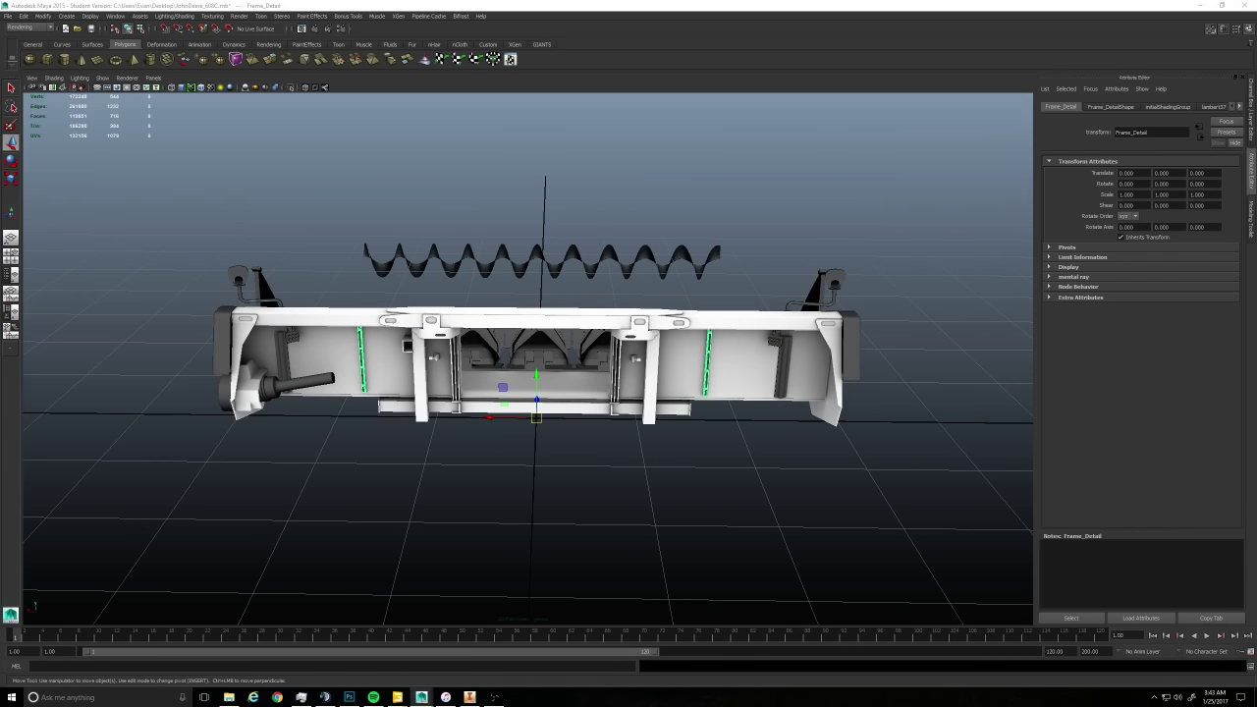
left_click(34, 28)
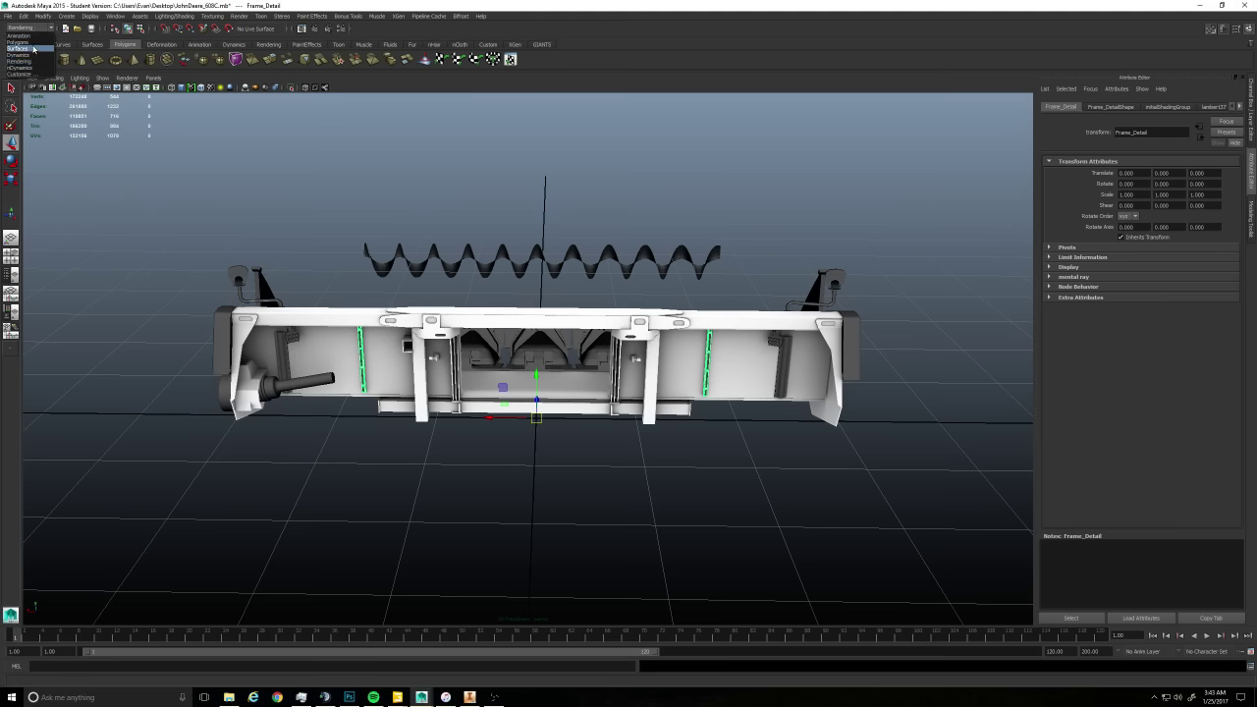
left_click(33, 43)
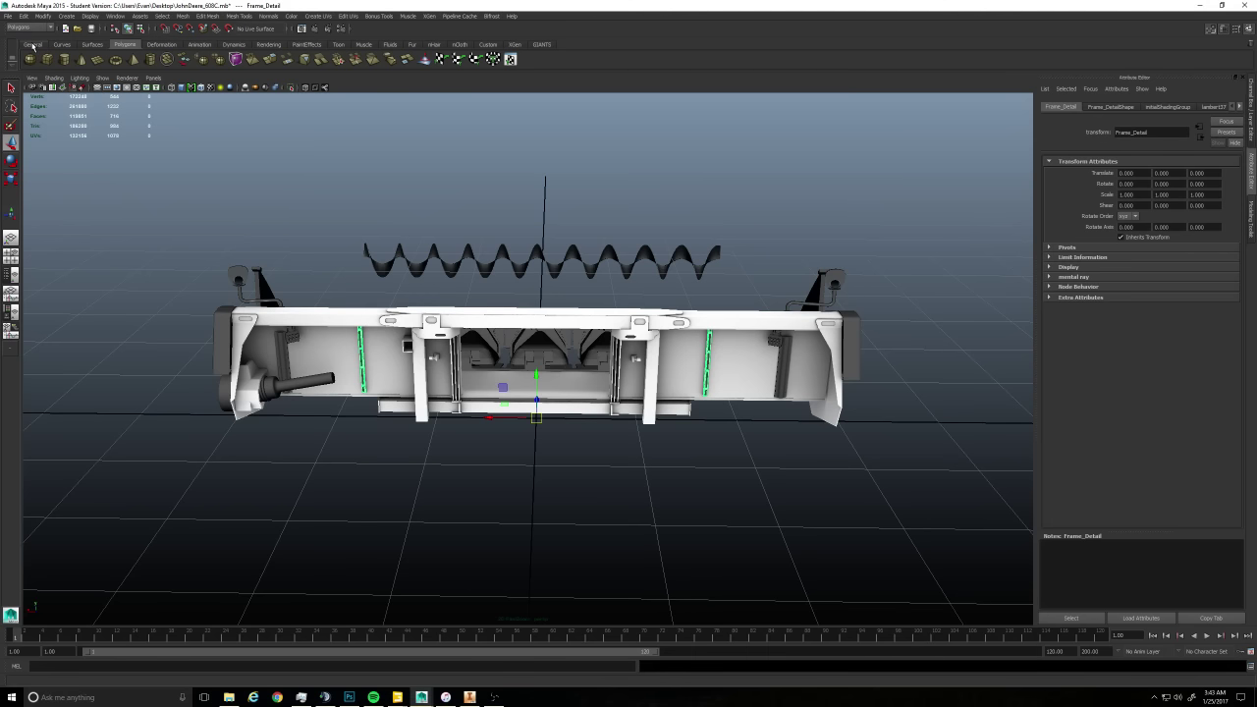
left_click(318, 16)
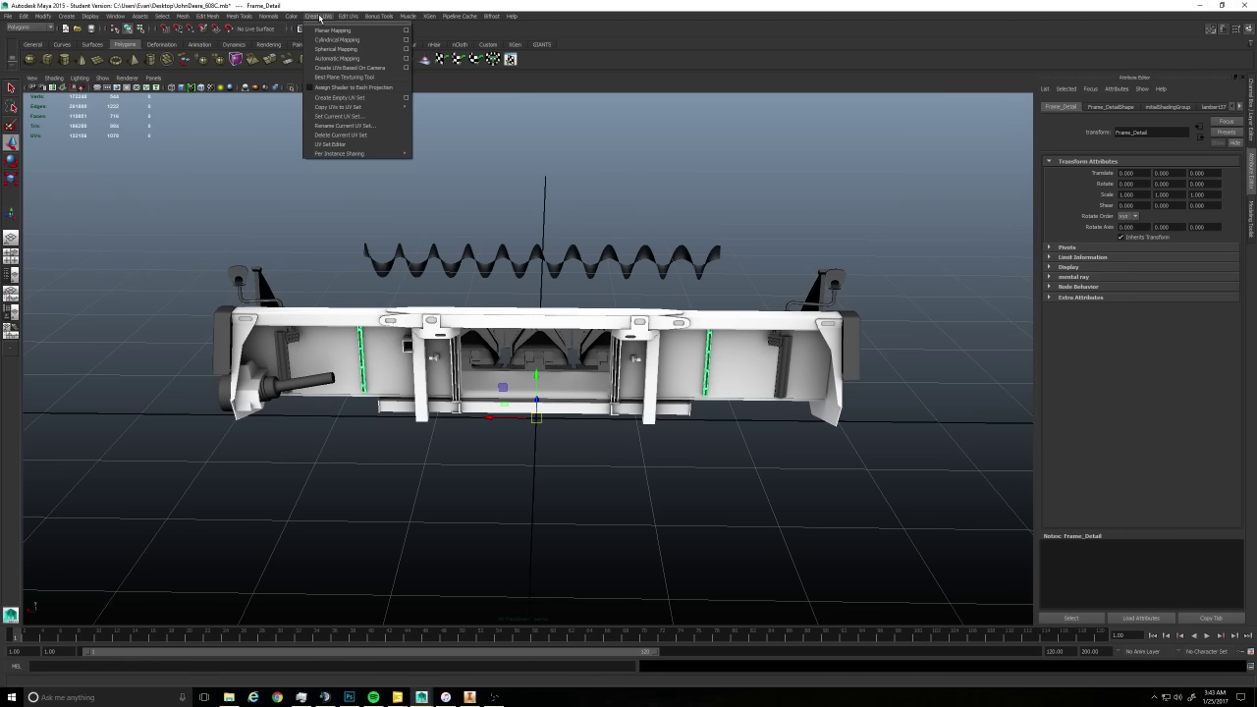
left_click(324, 58)
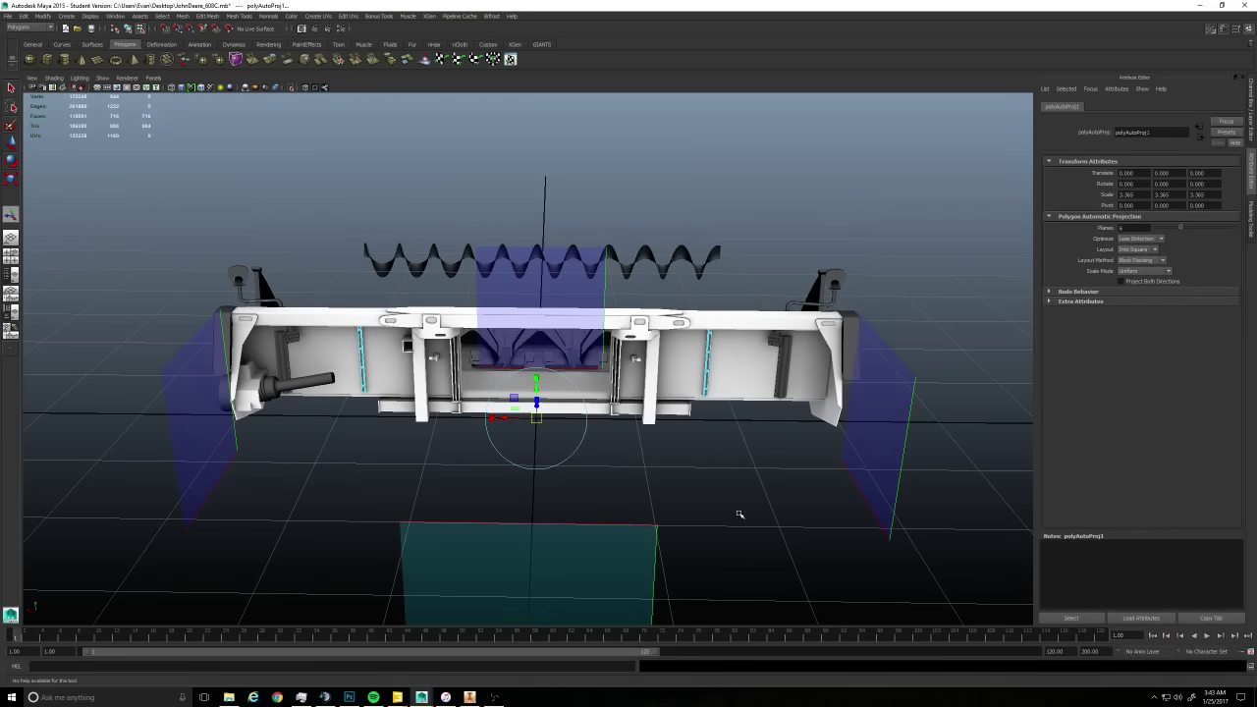
left_click_drag(739, 515, 819, 496, "alt")
left_click(13, 143)
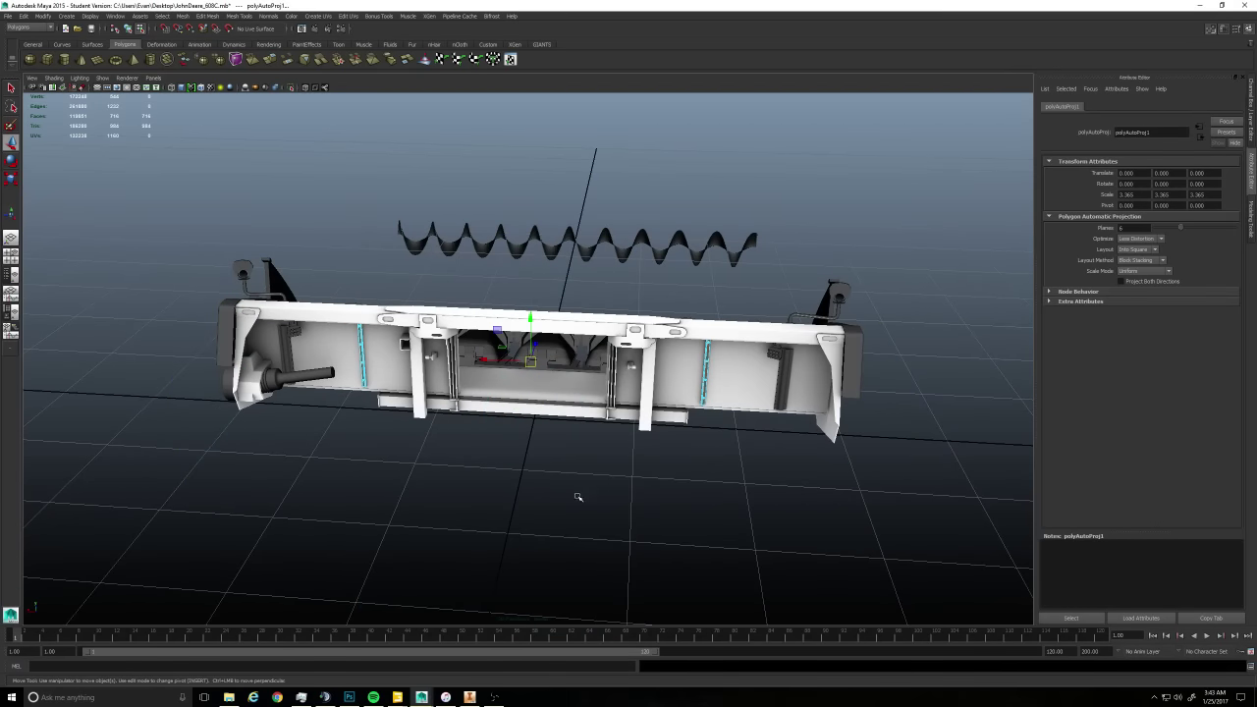
right_click_drag(578, 496, 606, 482)
right_click_drag(707, 370, 722, 361)
left_click_drag(698, 441, 677, 436, "alt")
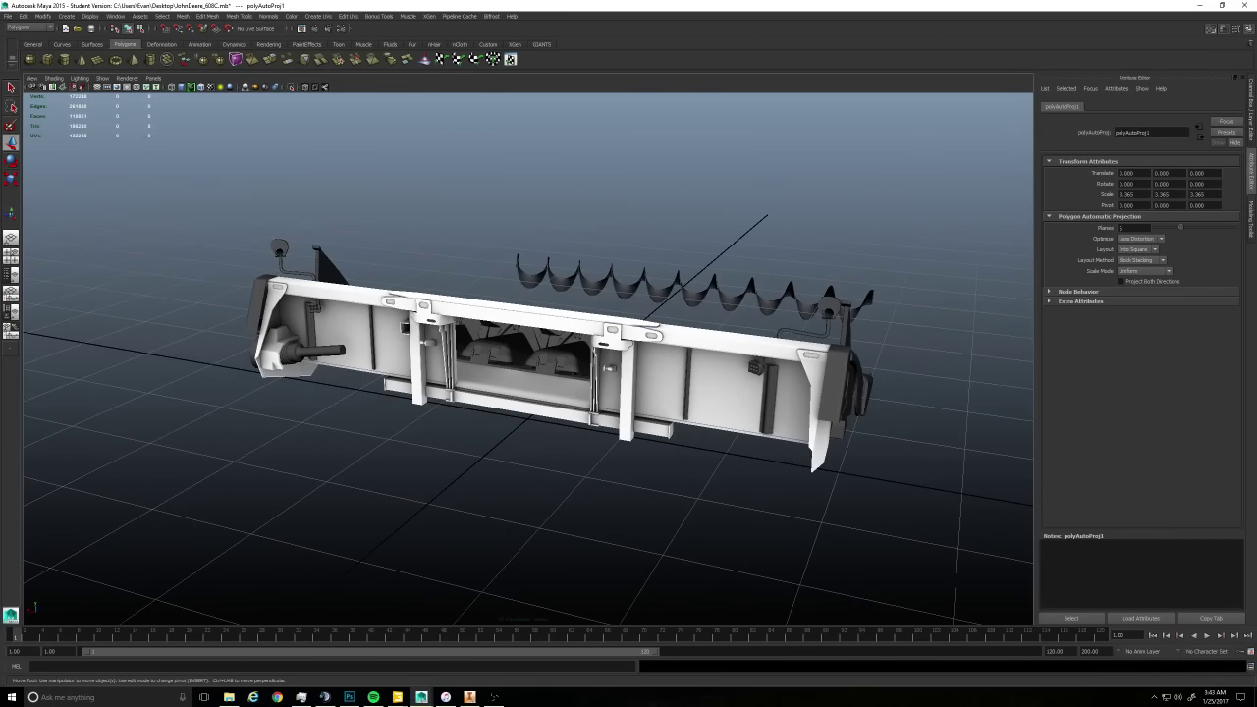
Apply Automatic Mapping UVs to the Wire_Covers object on the header's back and return to object selection
left_click(628, 392)
left_click(686, 386)
left_click(769, 398)
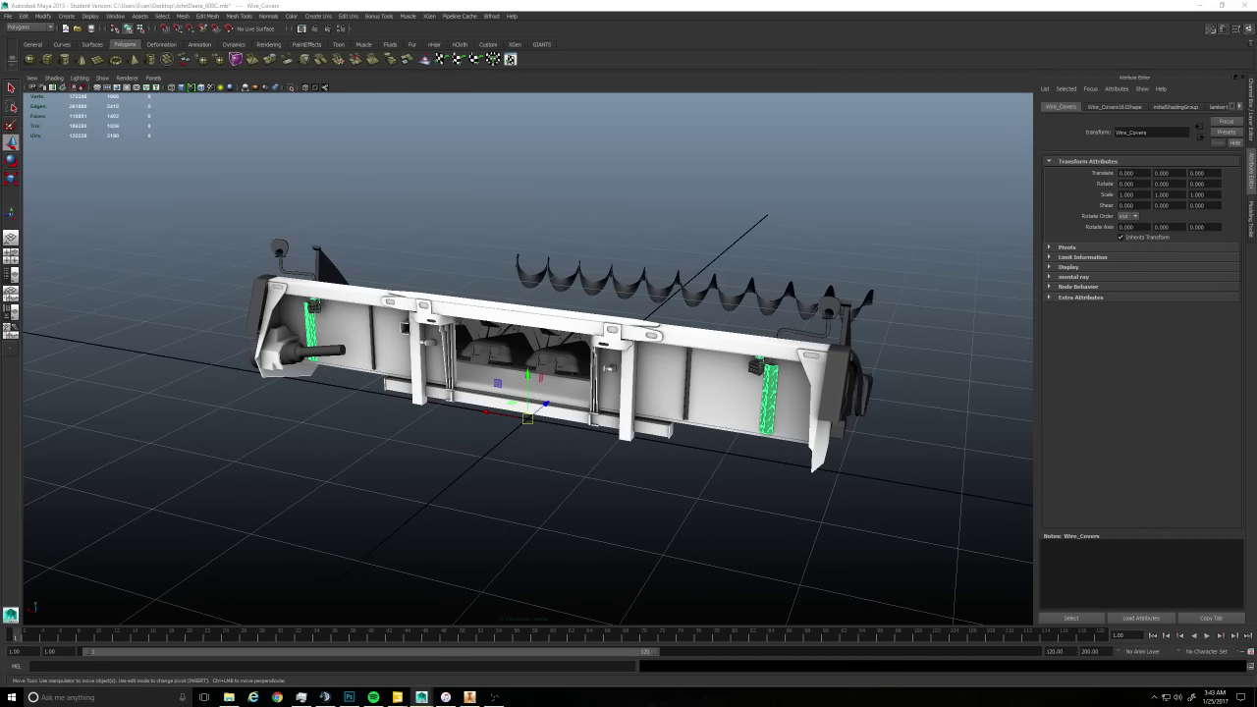
left_click(317, 15)
left_click(342, 59)
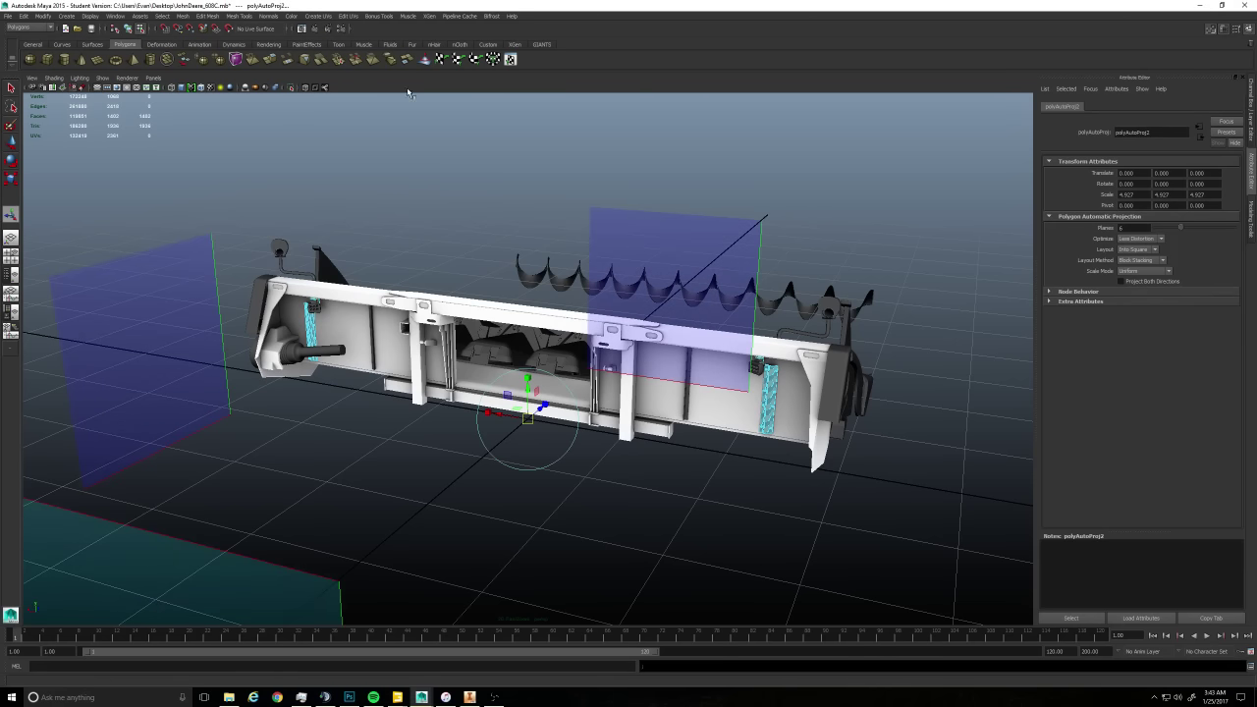
left_click(10, 143)
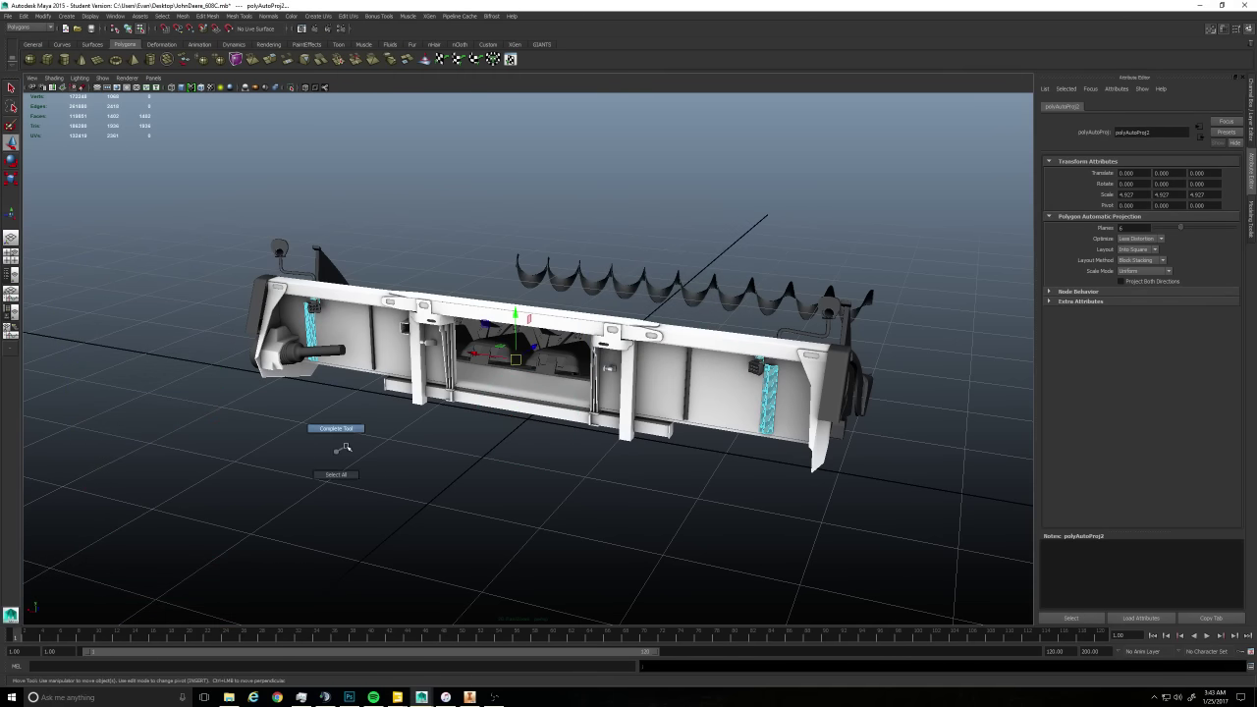
right_click(306, 333)
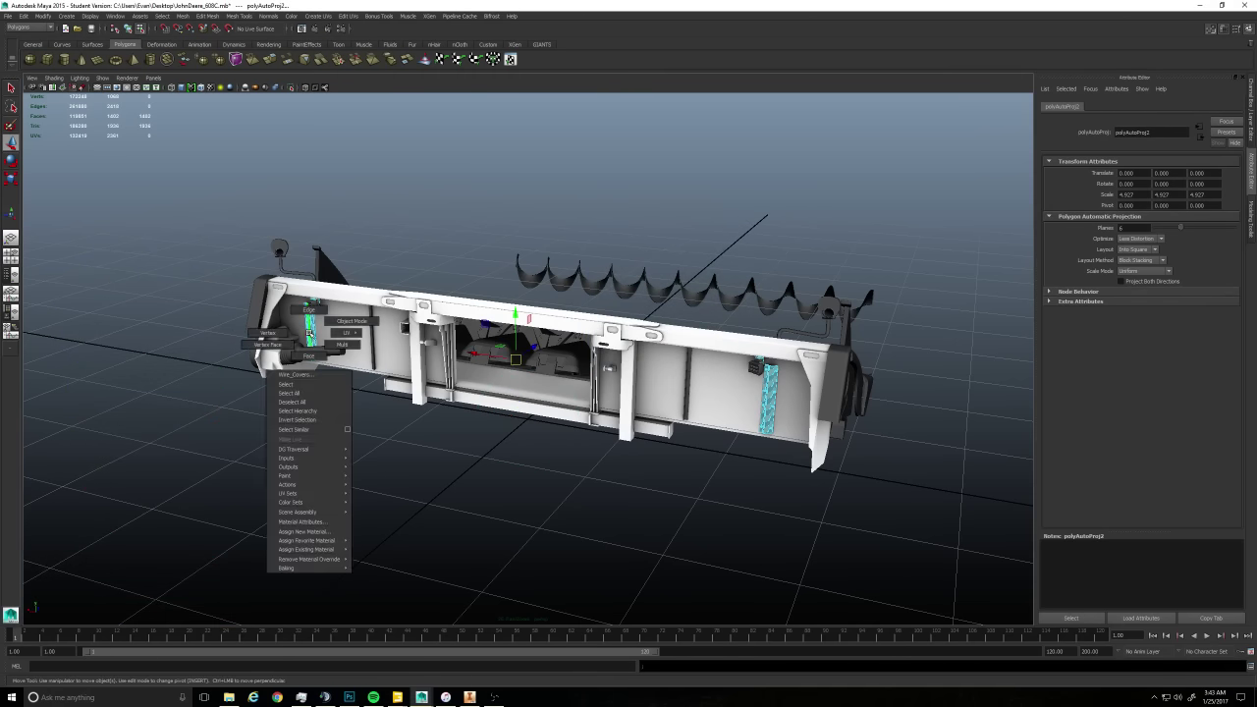
left_click(758, 464)
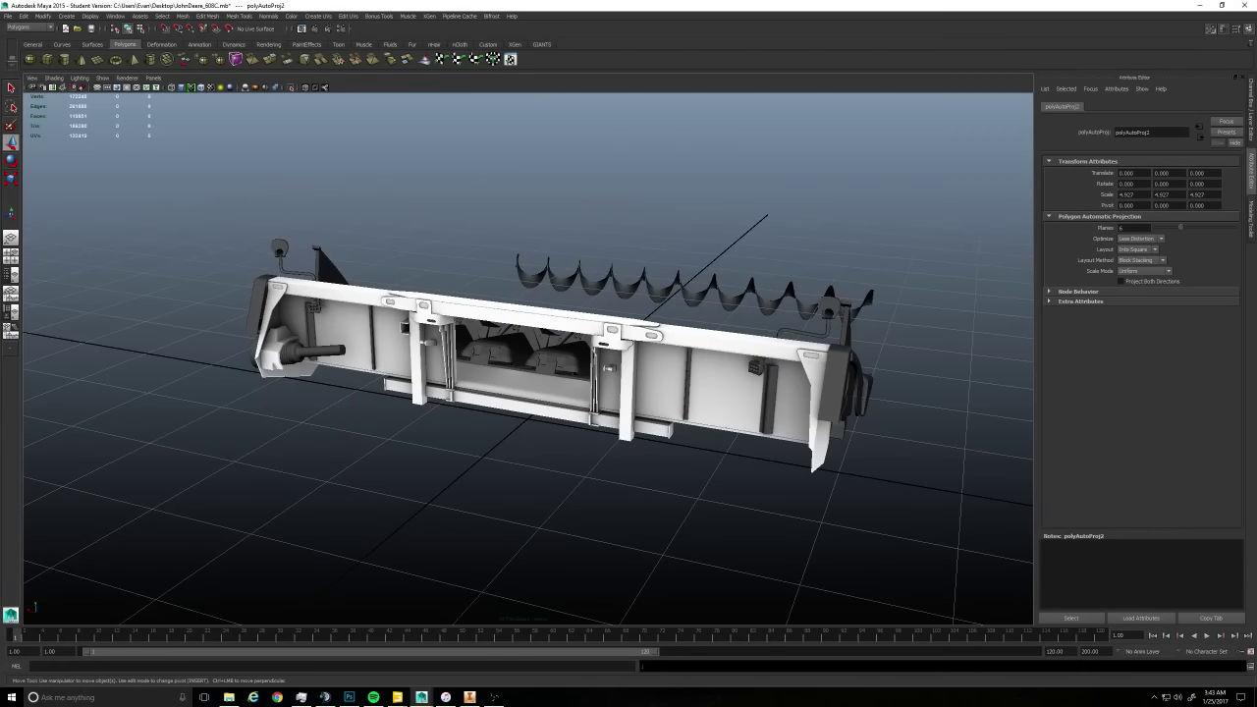
Run a mental ray Batch Bake on the Frame_Detail strips using the Rendering menu set
left_click(687, 385)
left_click(626, 393)
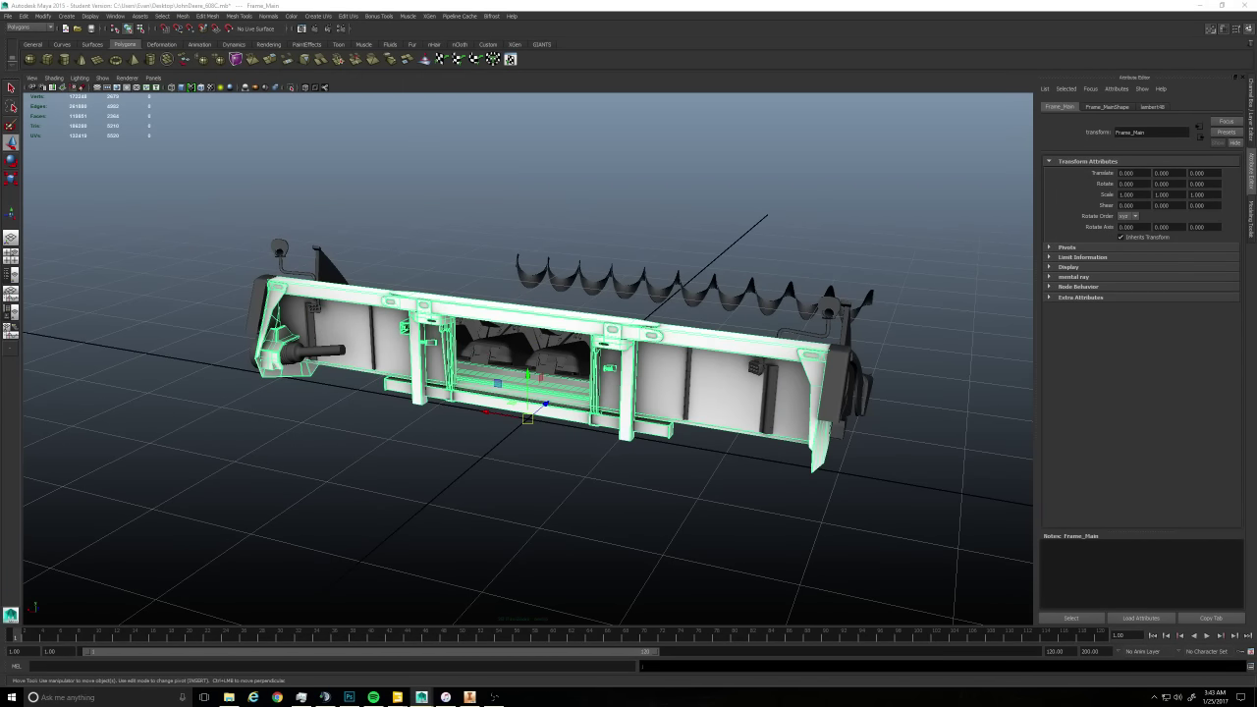
left_click(686, 383)
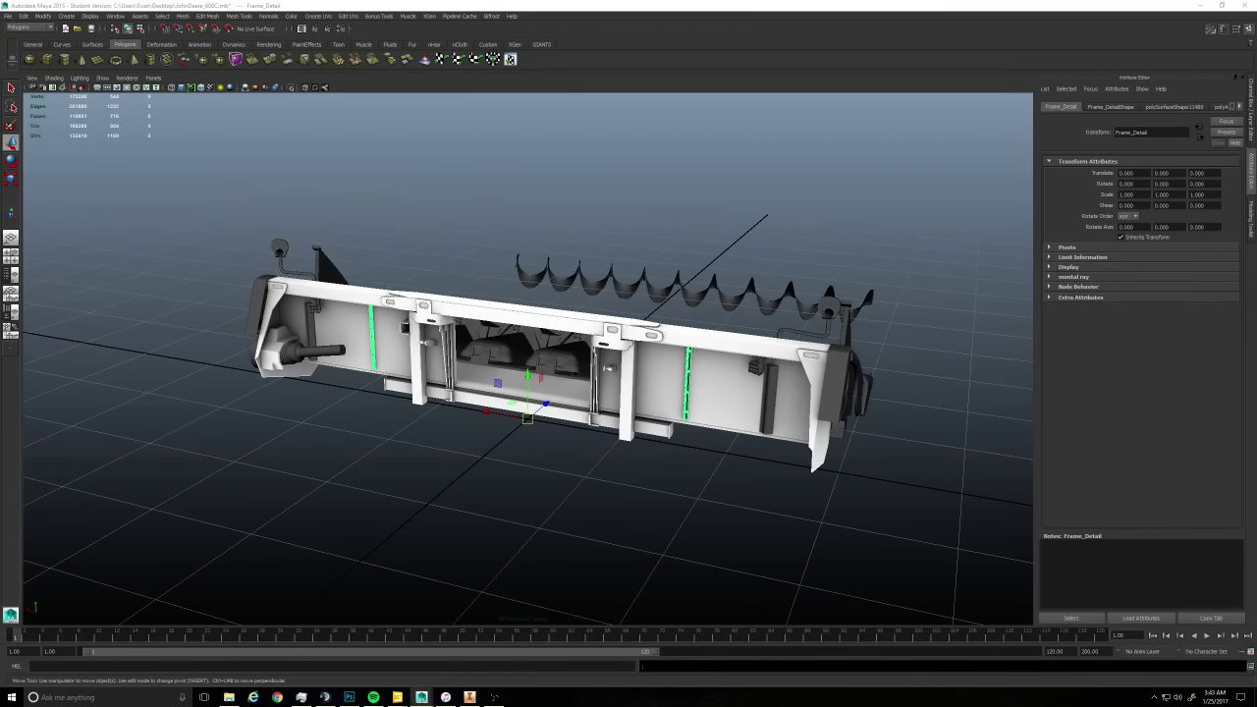
left_click(29, 28)
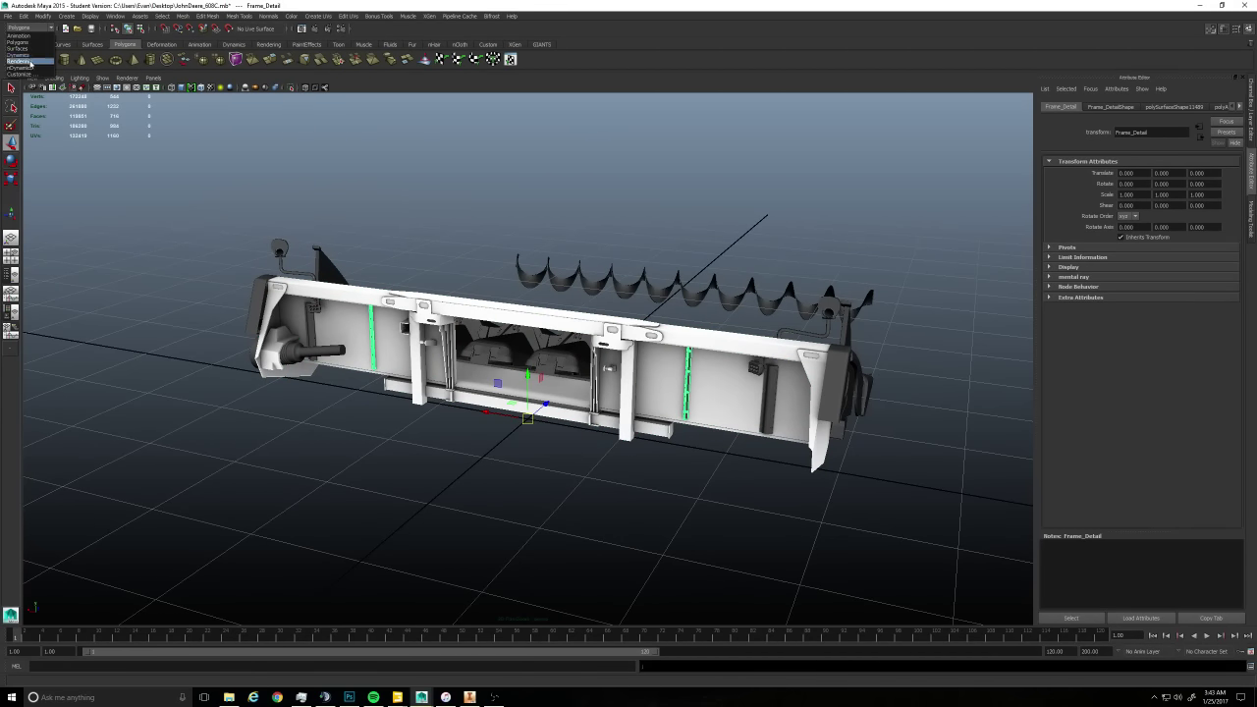
left_click(31, 63)
left_click(175, 16)
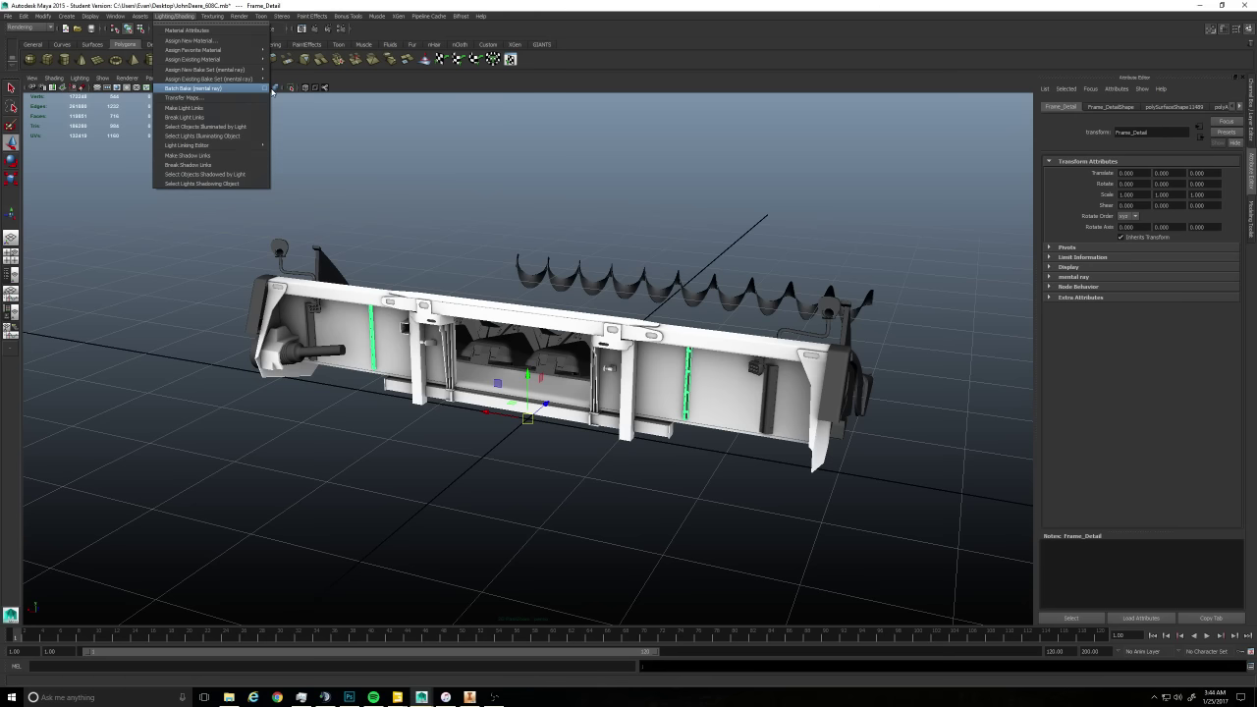
left_click(272, 90)
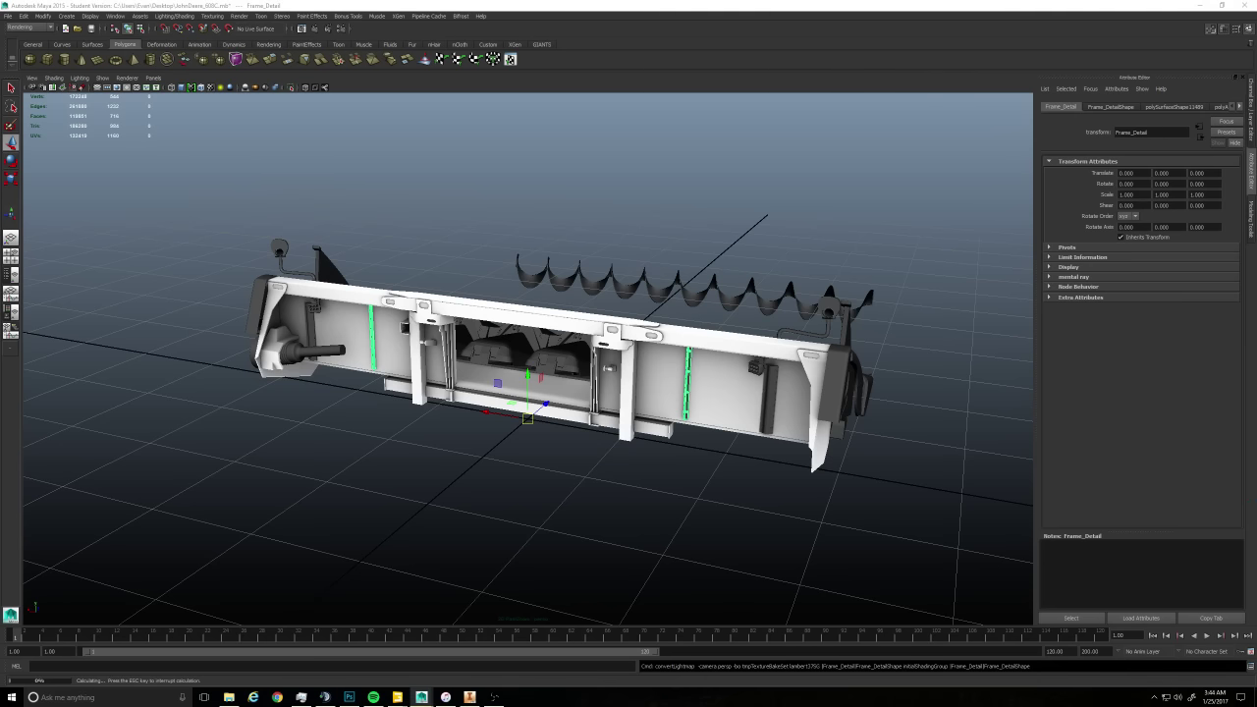
Switch to GIANTS Editor's map01 window and examine the trees along the river beside the grain pile
mouse_move(389, 701)
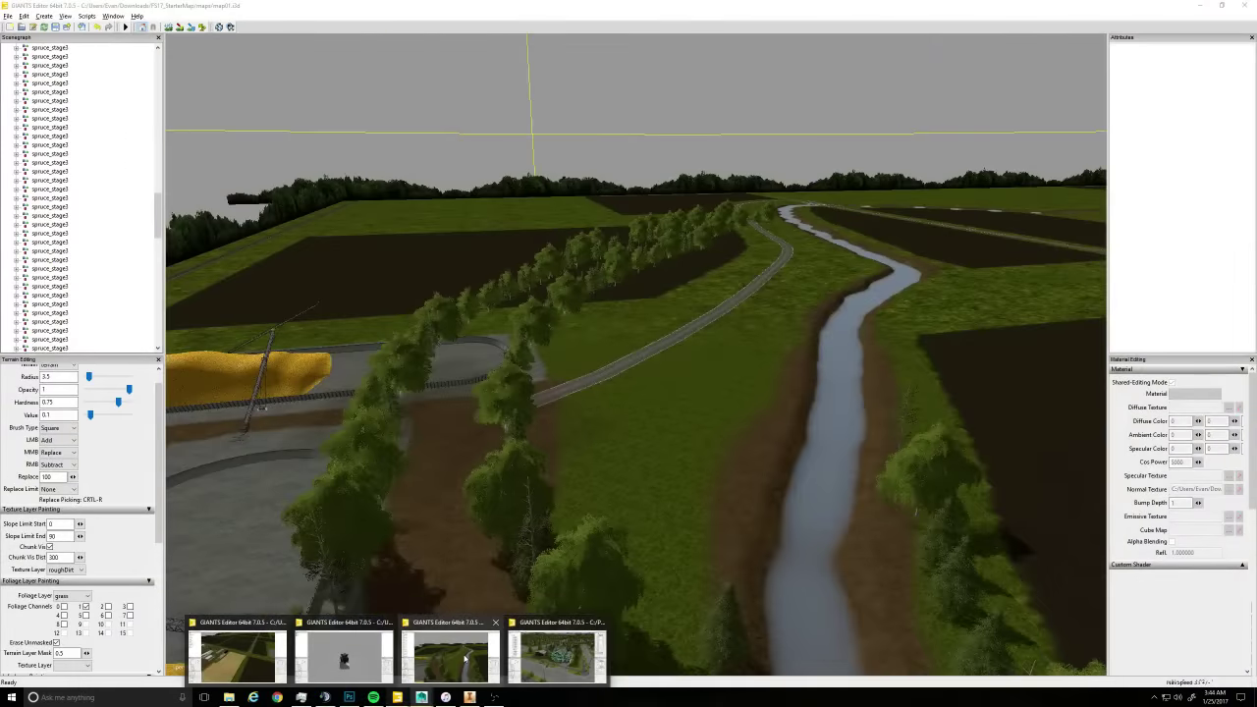
left_click(465, 659)
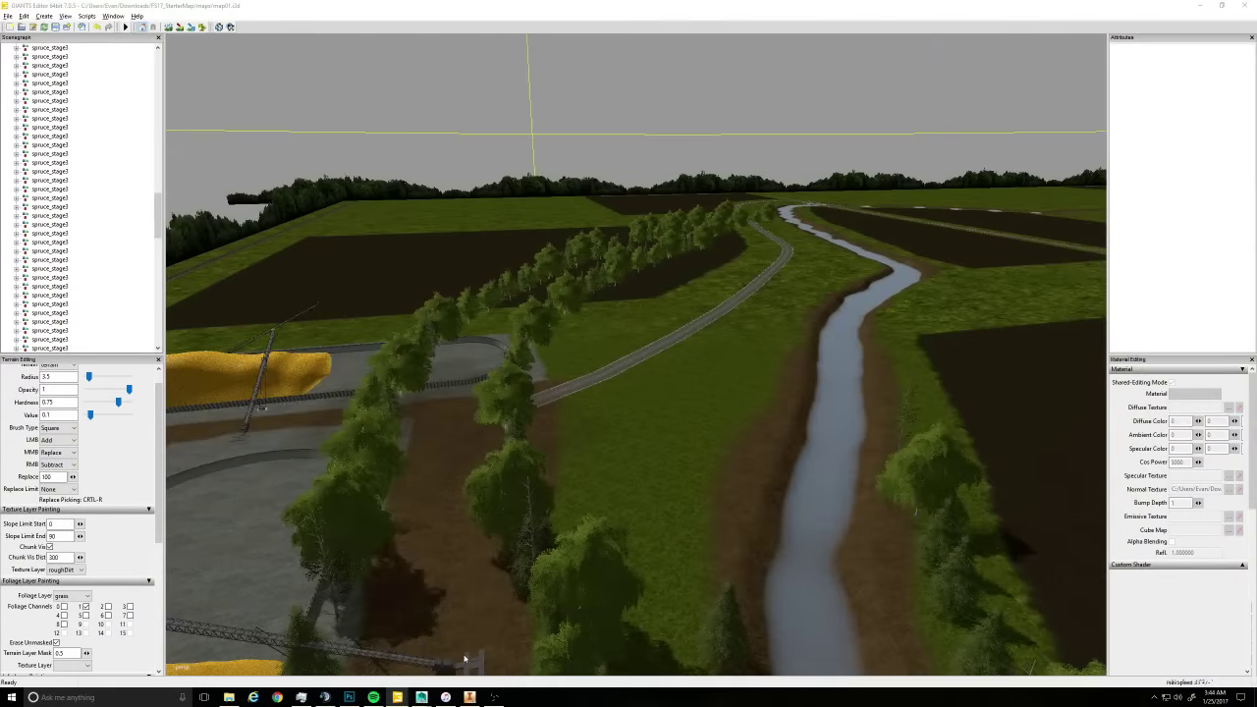
scroll(796, 345, "up", 3)
left_click_drag(796, 345, 721, 359, "alt")
scroll(959, 280, "up", 3)
scroll(720, 359, "down", 6)
left_click_drag(685, 410, 658, 402, "alt")
scroll(662, 371, "up", 4)
scroll(639, 347, "down", 4)
scroll(639, 347, "up", 4)
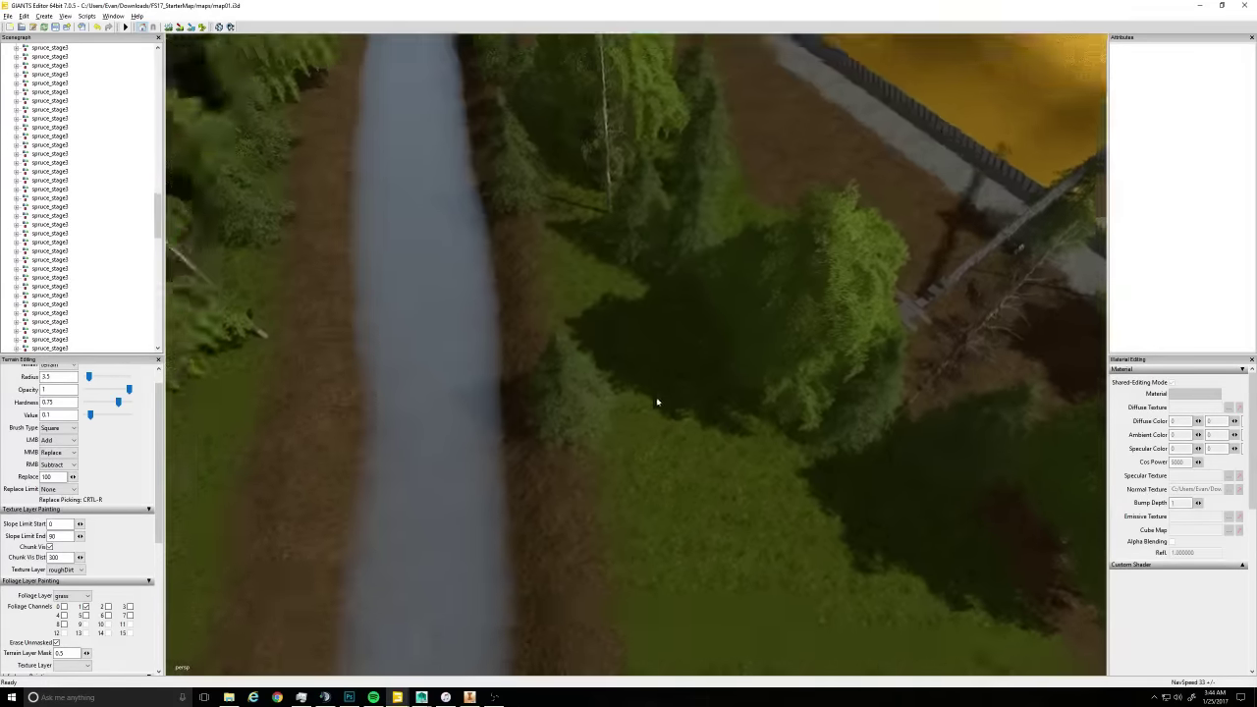
Move the birch_stage5 tree from the dirt strip to the river's near bank at about X 915, Z -44
mouse_move(657, 402)
right_mouse_down()
mouse_move(690, 392)
mouse_move(681, 373)
mouse_move(669, 417)
right_mouse_up()
left_click(684, 373)
left_click_drag(685, 396, 647, 393)
right_click_drag(651, 412, 609, 515)
left_click(654, 513)
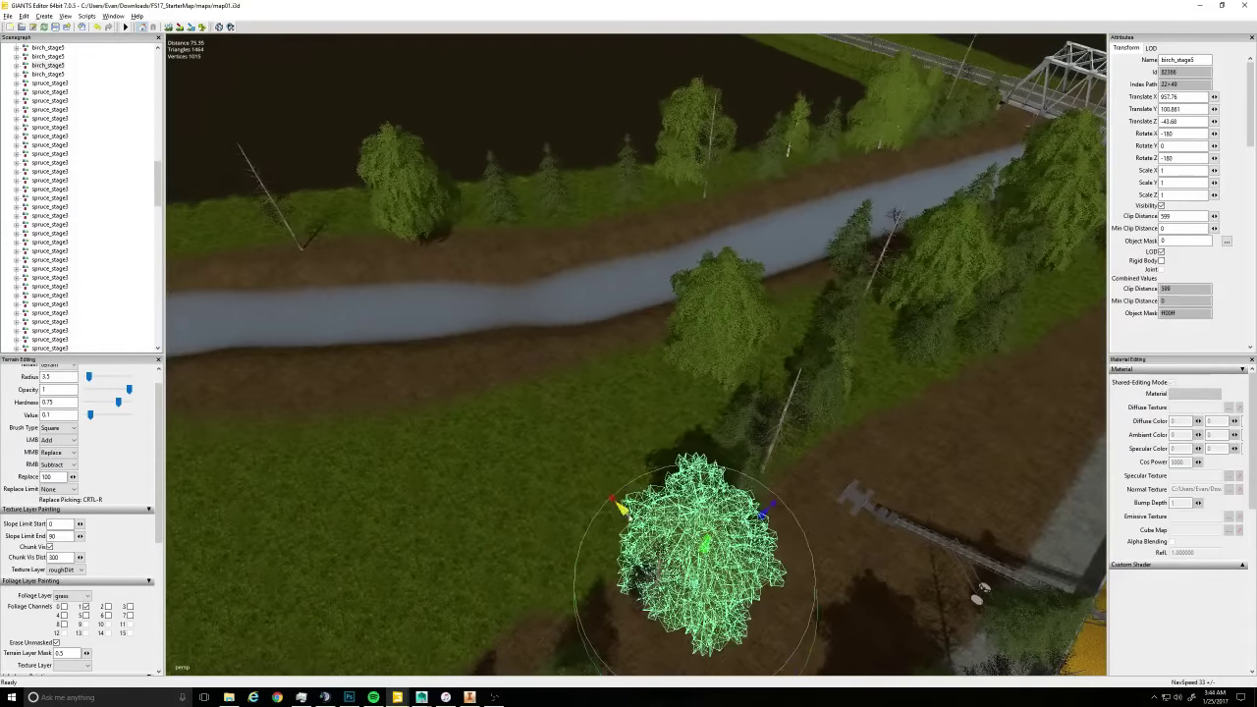
left_click_drag(627, 513, 448, 328)
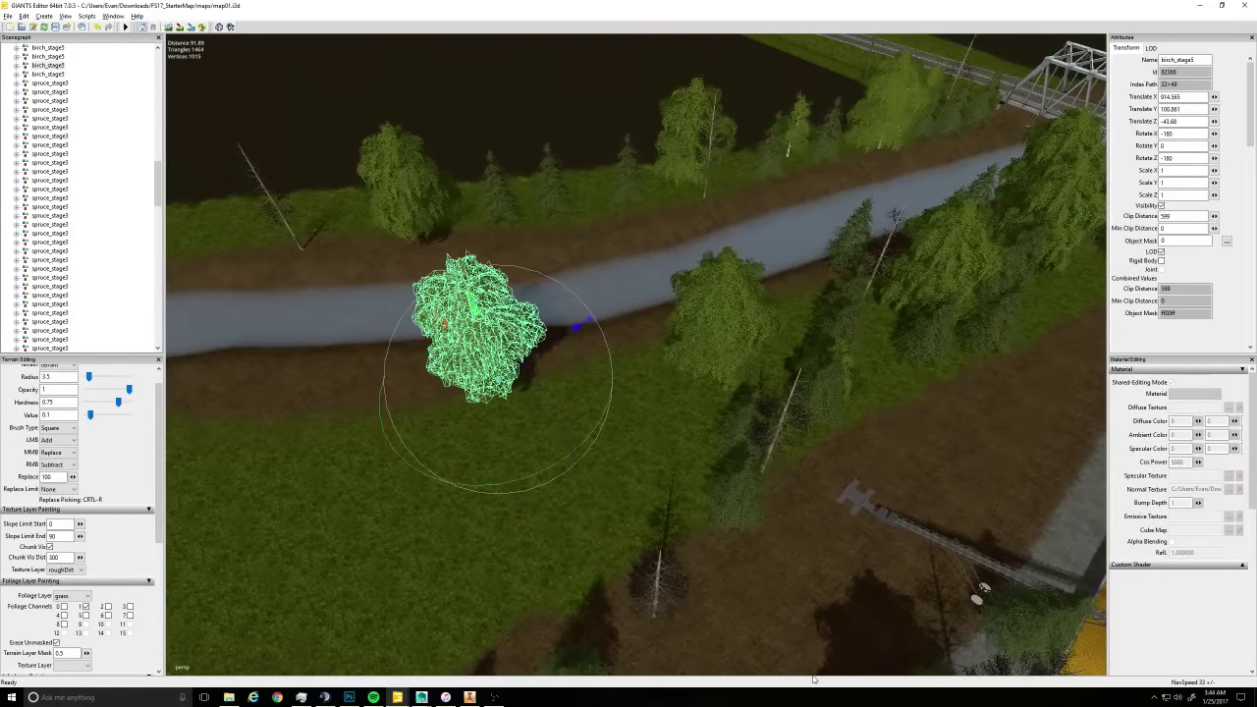
Move a pine_stage6 tree to about X 929, Z -38 and a spruce_stage3 tree to about X 926, Z -55 near the riverbank
left_click(659, 596)
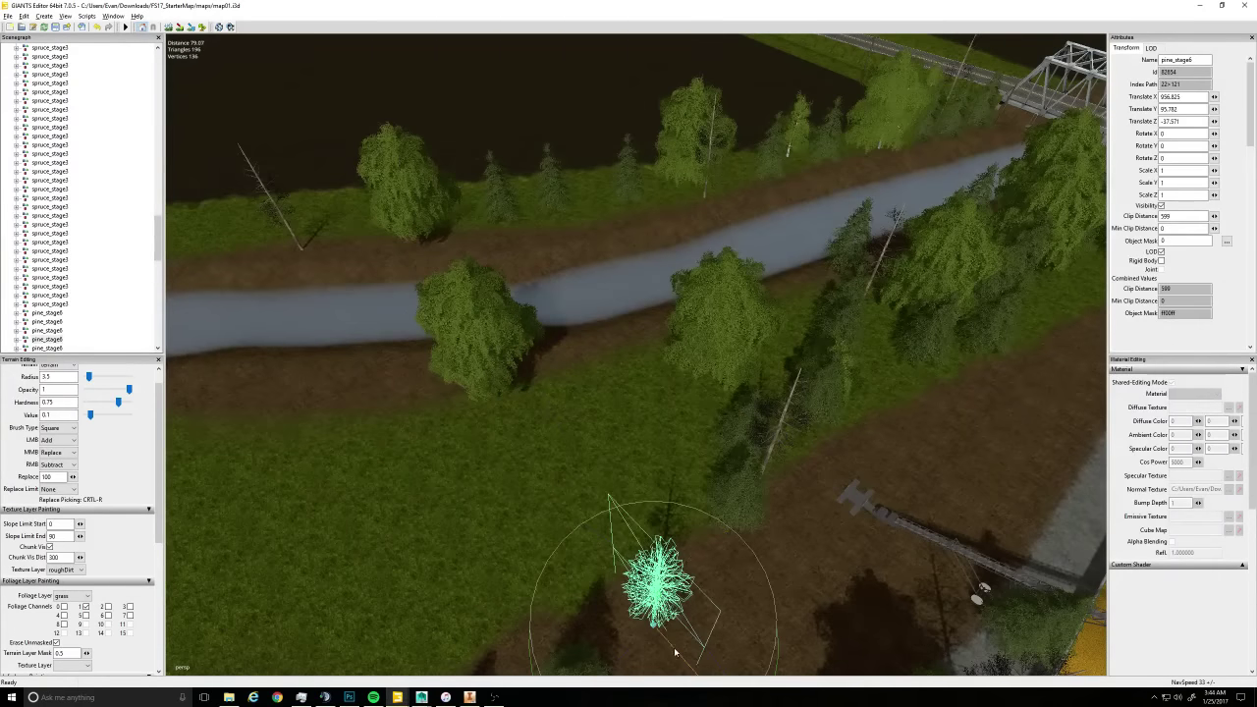
left_click_drag(674, 652, 523, 485)
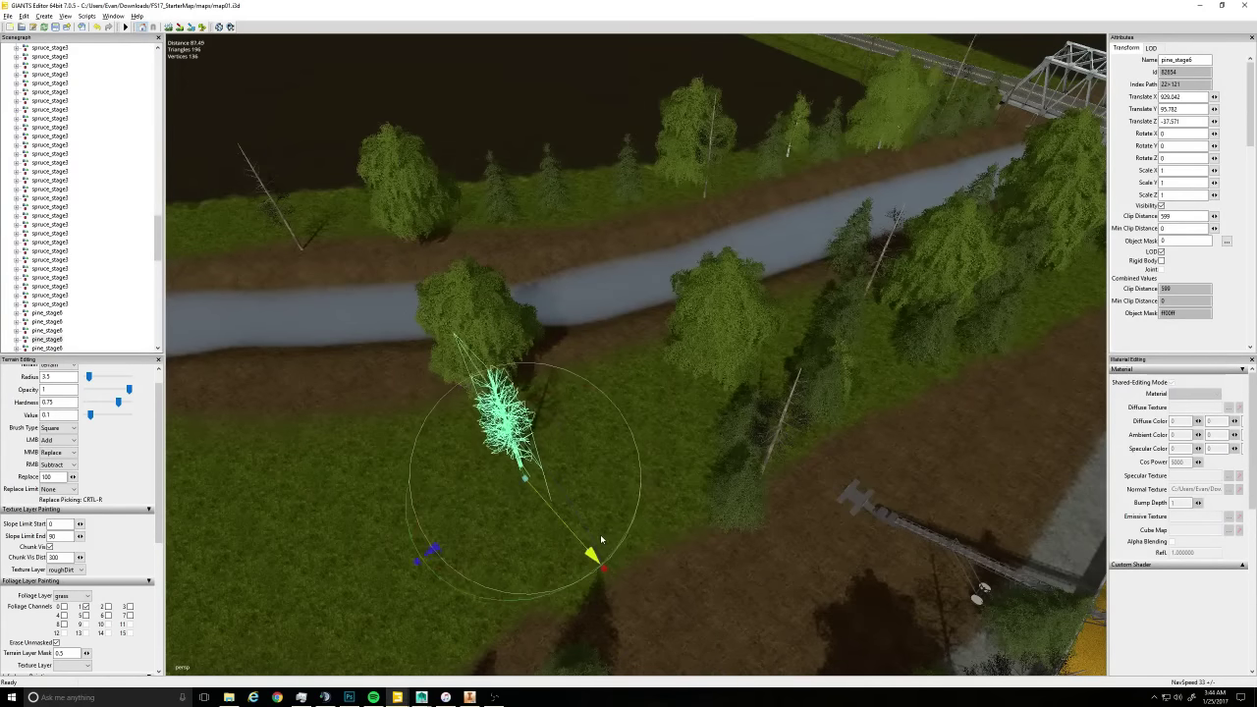
left_click(738, 498)
left_click_drag(697, 476, 557, 334)
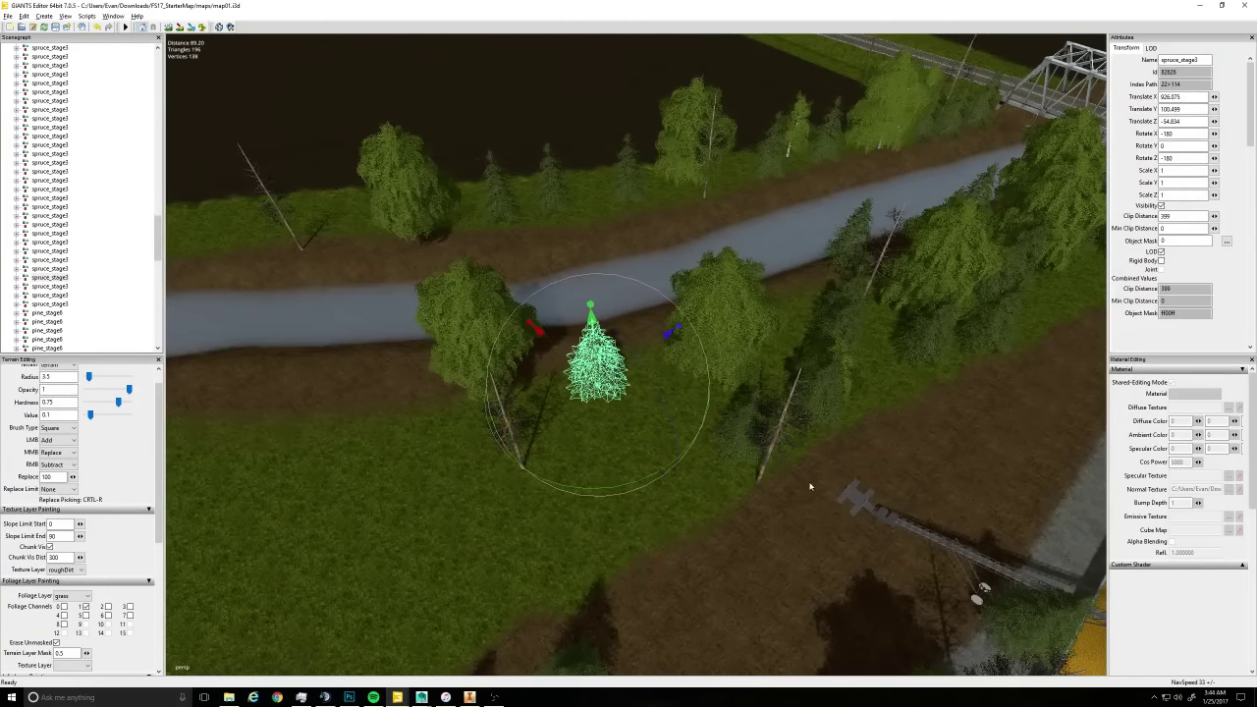
Move another pine_stage6 tree to about X 933, Z -61 and a birch_stage3 tree to about X 944, Z -78 along the near bank
left_click(742, 476)
left_click_drag(794, 521, 727, 450)
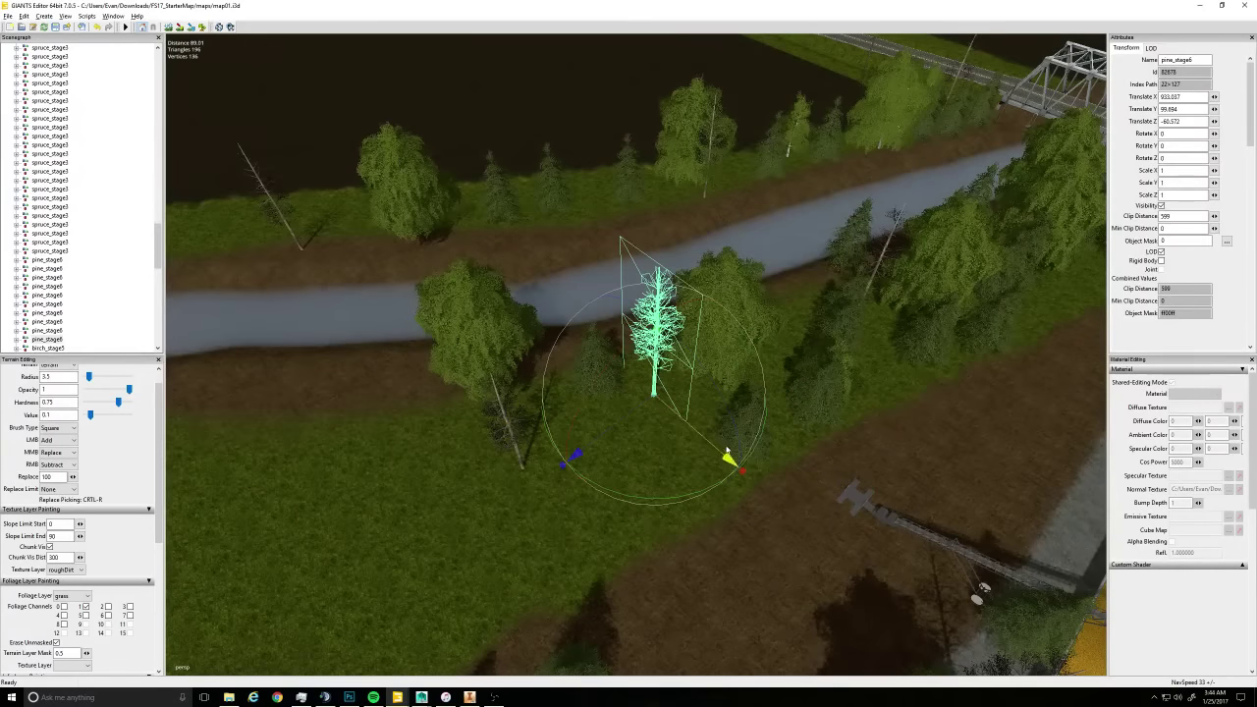
left_click(827, 413)
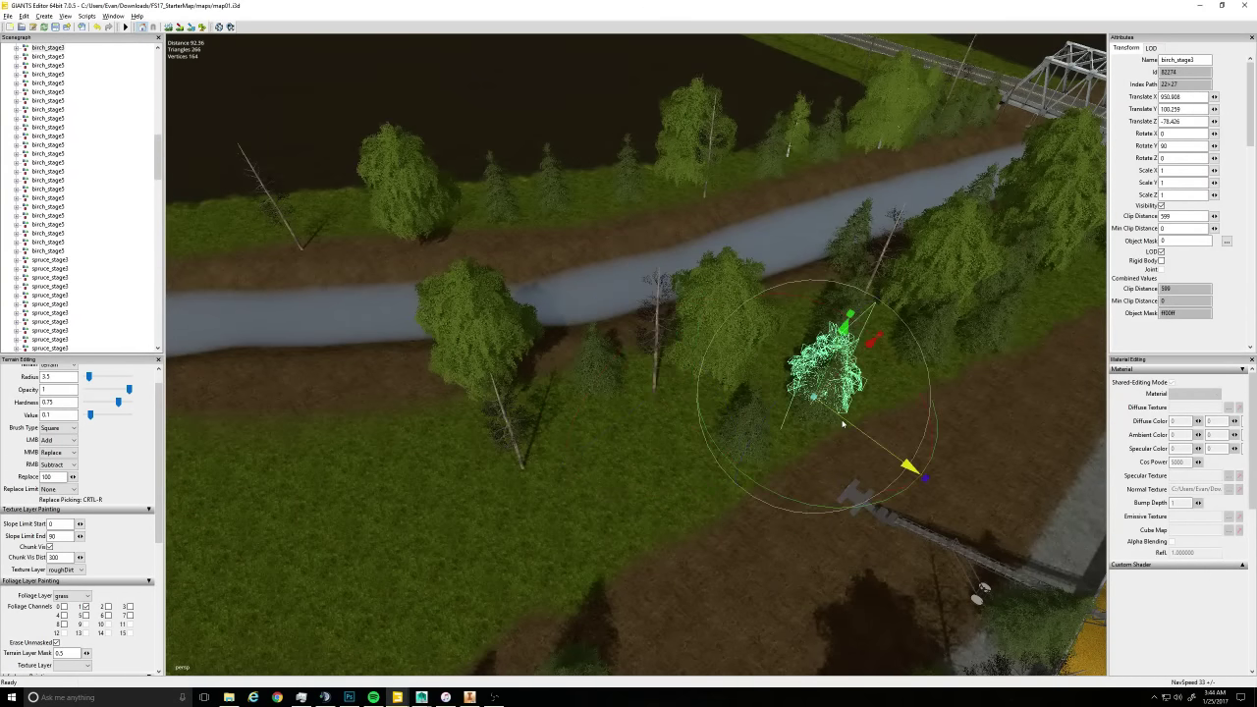
left_click_drag(843, 424, 823, 400)
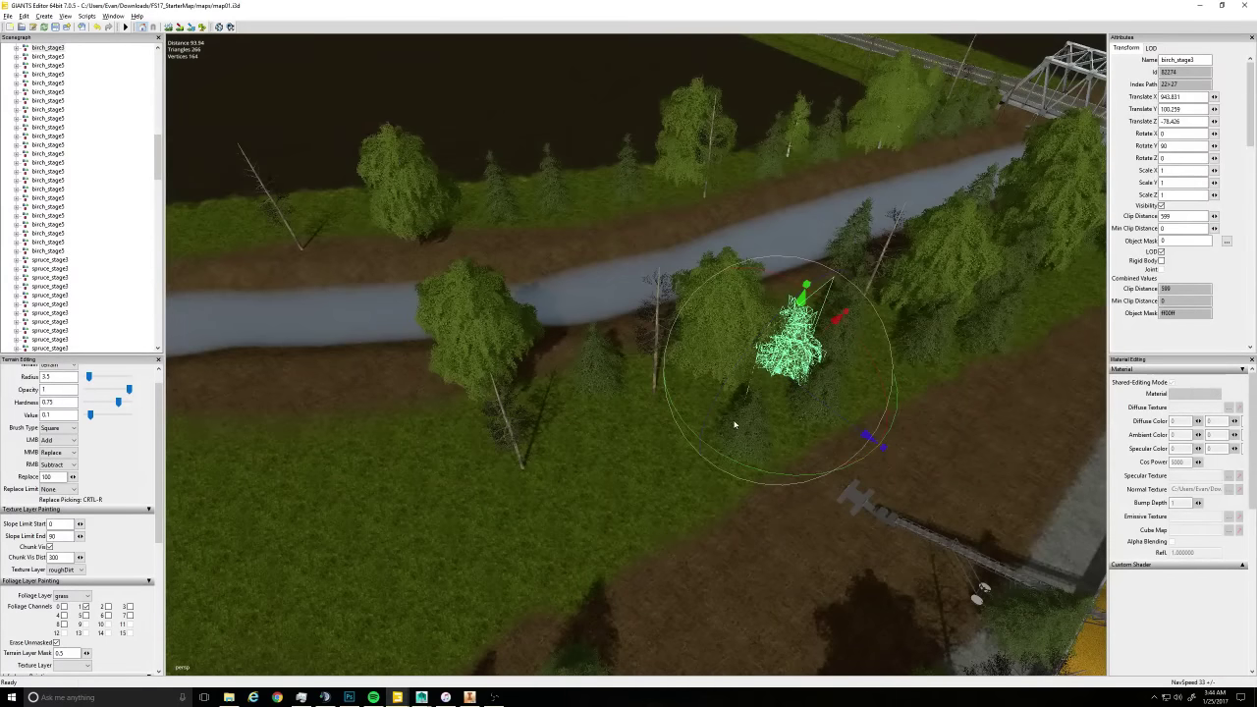
Move the spruce_stage3 tree at the dirt strip's edge to about Z -44 and shift it toward the river beside the bare pines
left_click(770, 462)
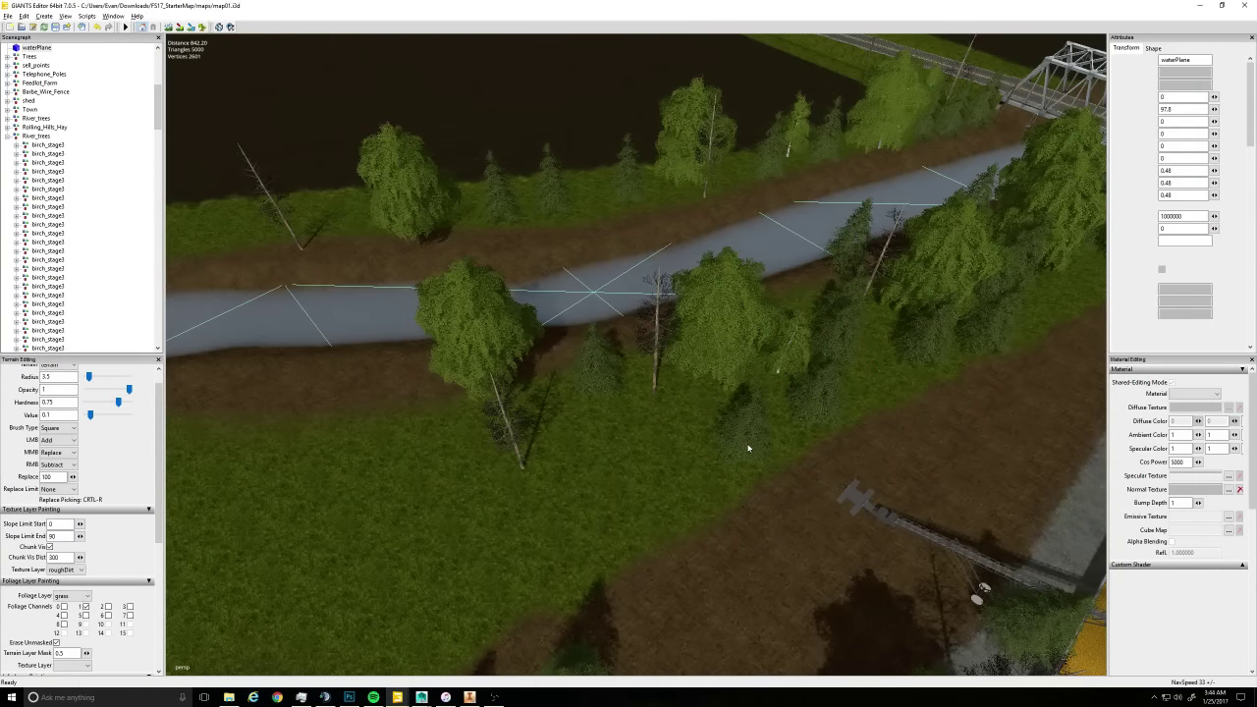
left_click(749, 433)
left_click_drag(664, 476, 710, 415, "alt")
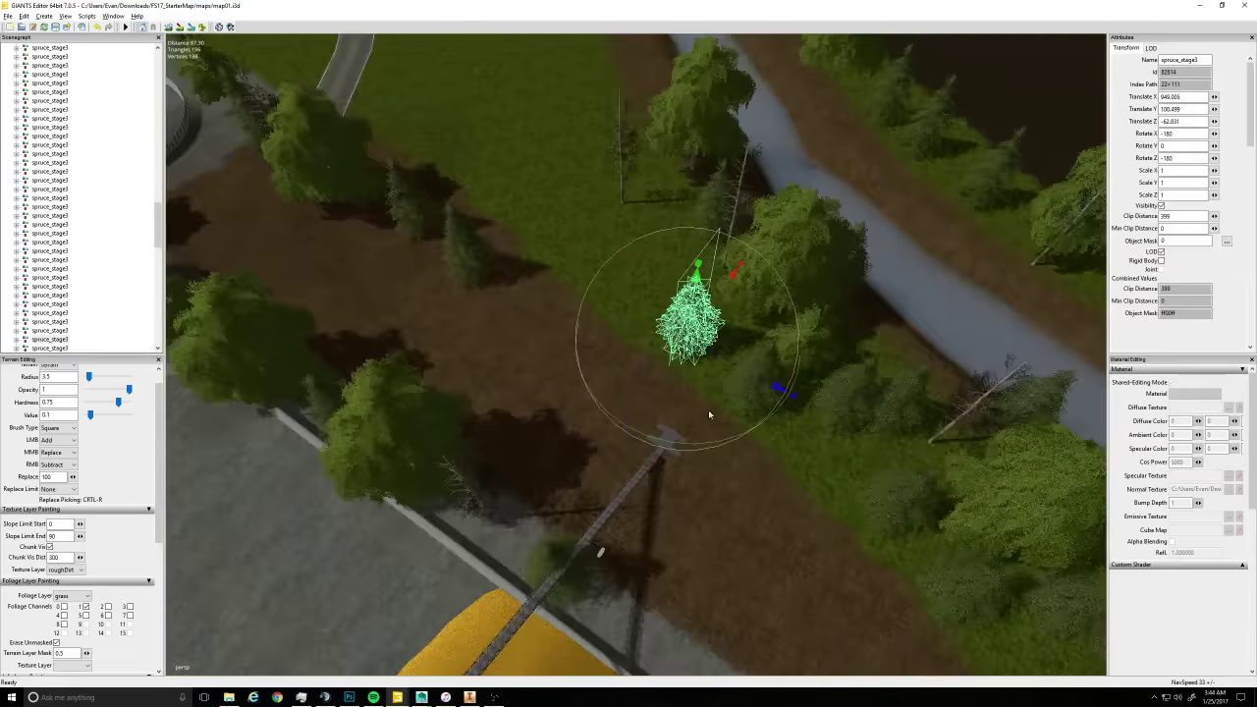
left_click(705, 345)
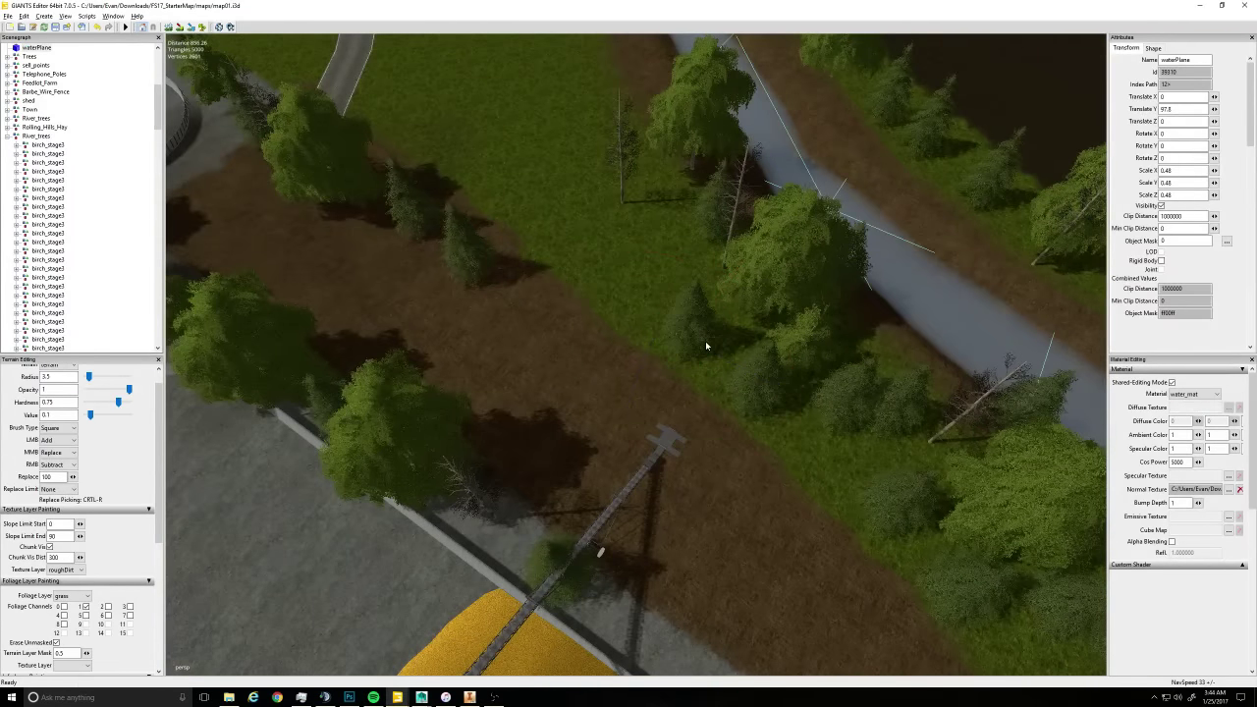
left_click(705, 343)
left_click_drag(713, 357, 619, 270)
left_click(641, 240)
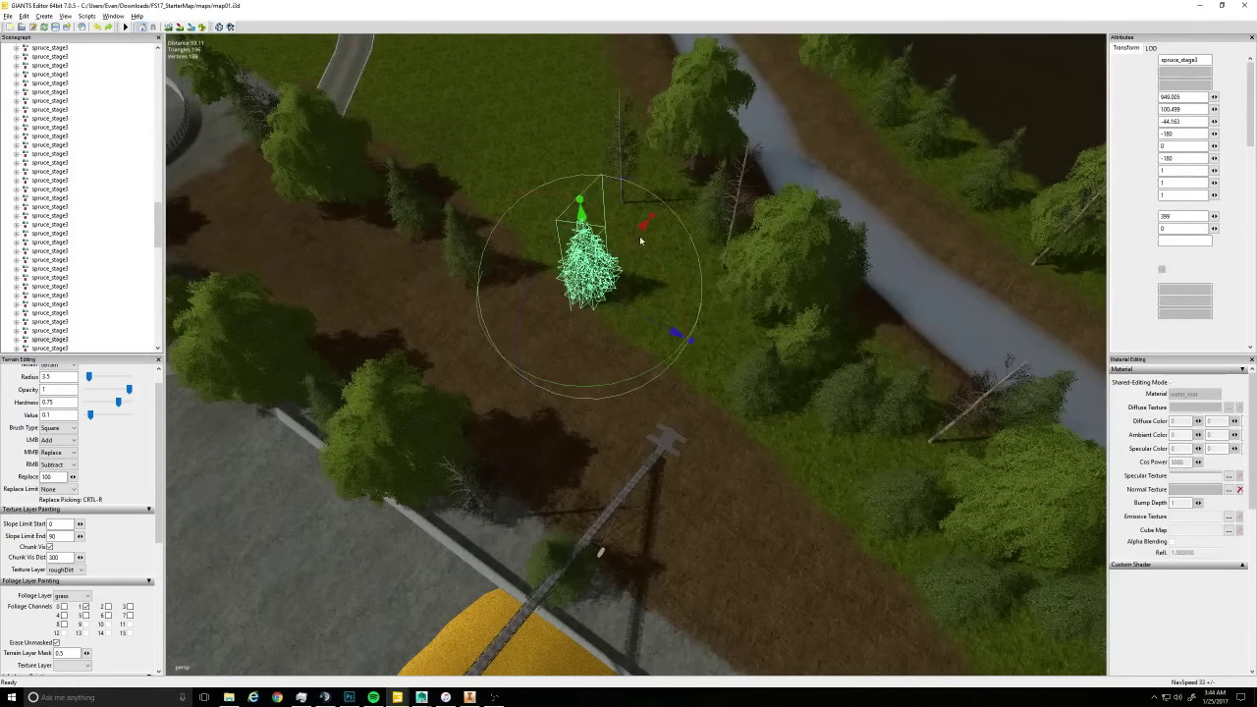
left_click(620, 246)
left_click_drag(619, 250, 680, 242)
left_click_drag(699, 383, 772, 438, "alt")
left_click(691, 397)
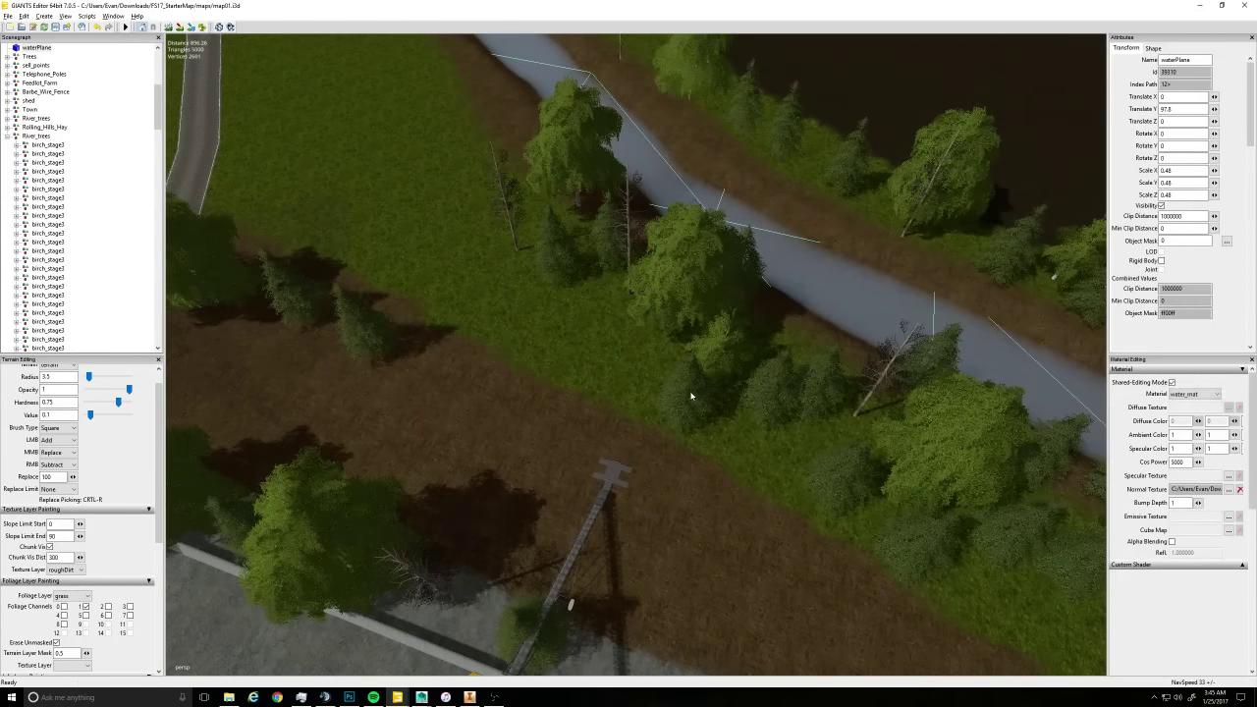
Move one spruce_stage3 tree to the near riverbank at about X 937, Z -88, and the spruce beside the utility pole across the river
left_click(685, 386)
left_click_drag(695, 387, 822, 363)
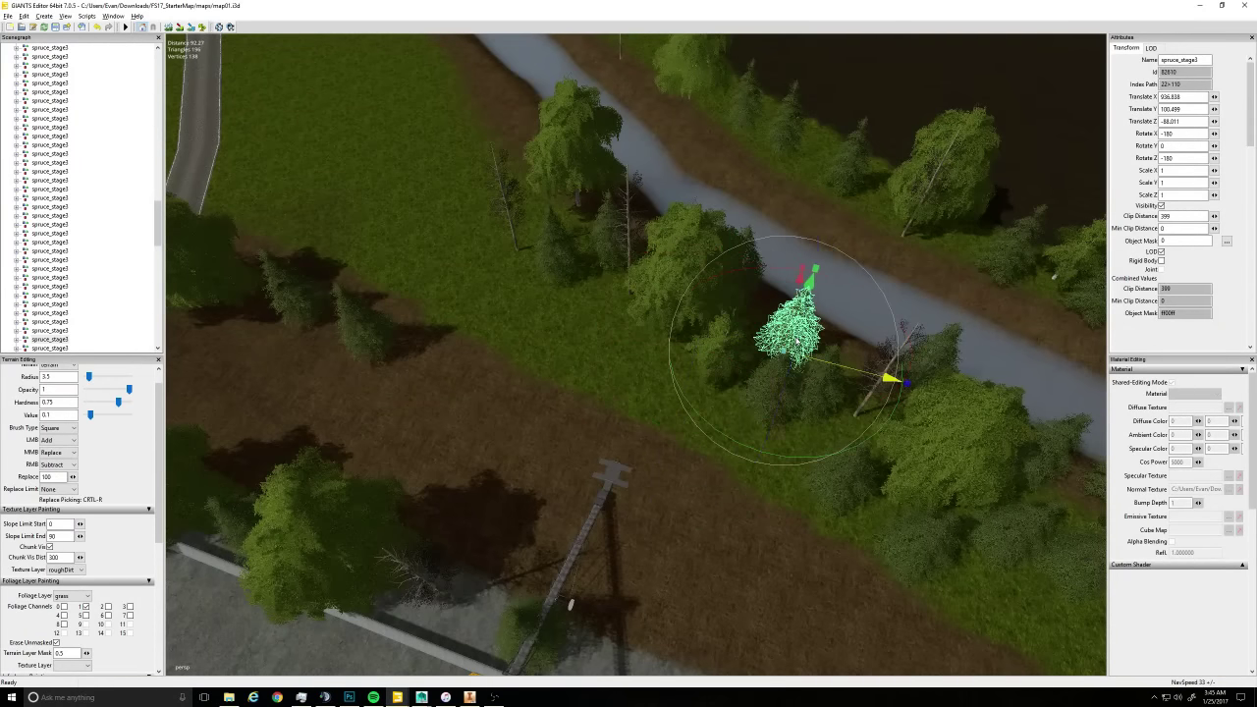
left_click_drag(643, 391, 562, 414, "alt")
right_click_drag(562, 415, 630, 449)
left_click(603, 438)
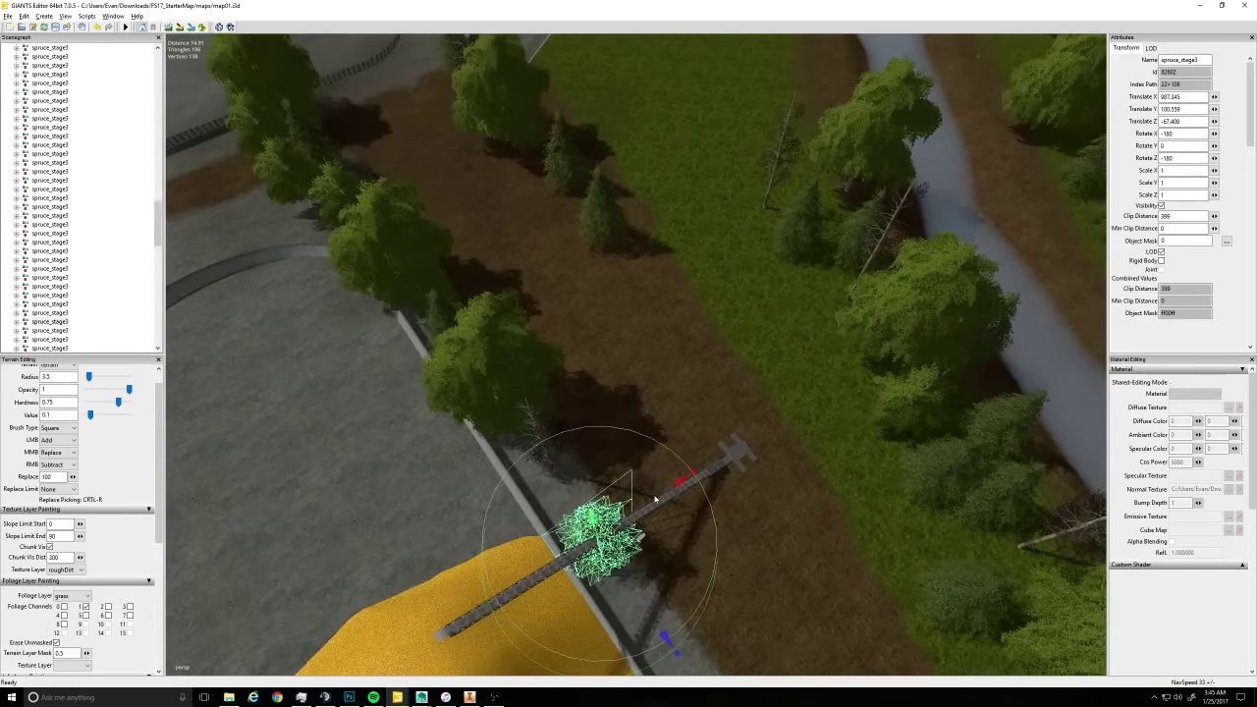
left_click_drag(655, 502, 1023, 290)
right_click_drag(509, 435, 505, 409)
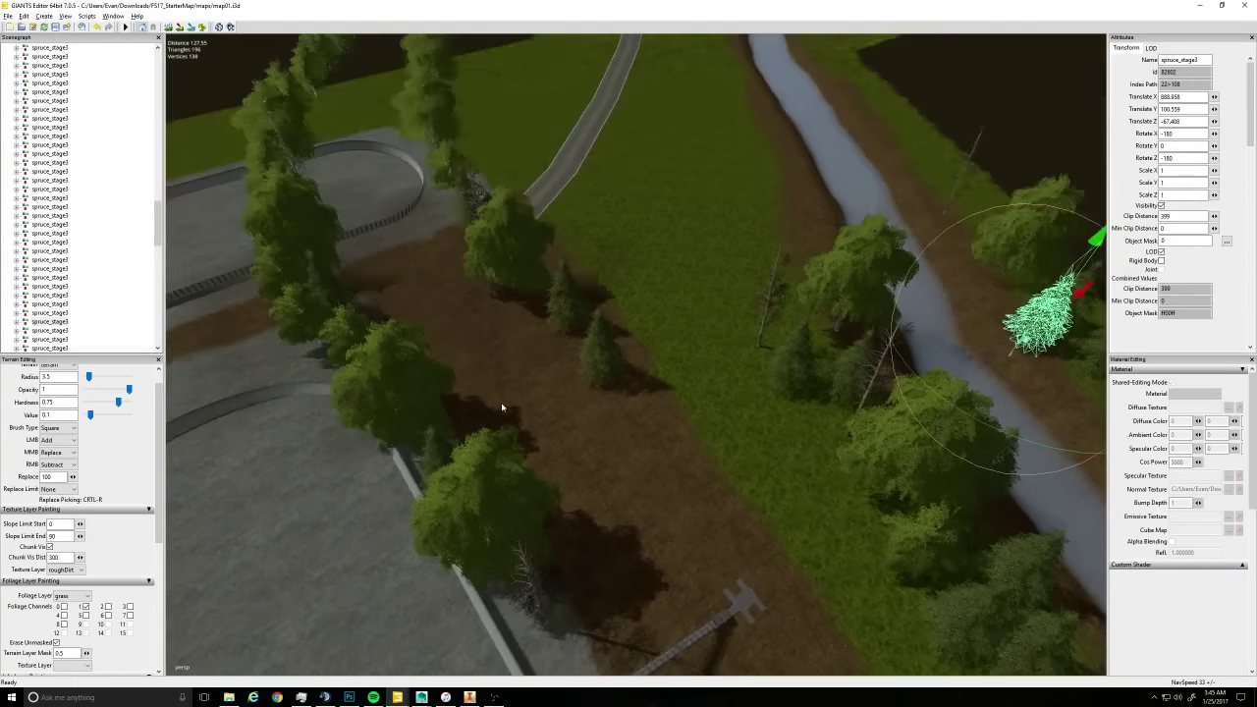
Move the two dirt-strip spruces to the river: one across to about X 849, Z -26, the other to about X 888, Z -11
left_click(597, 362)
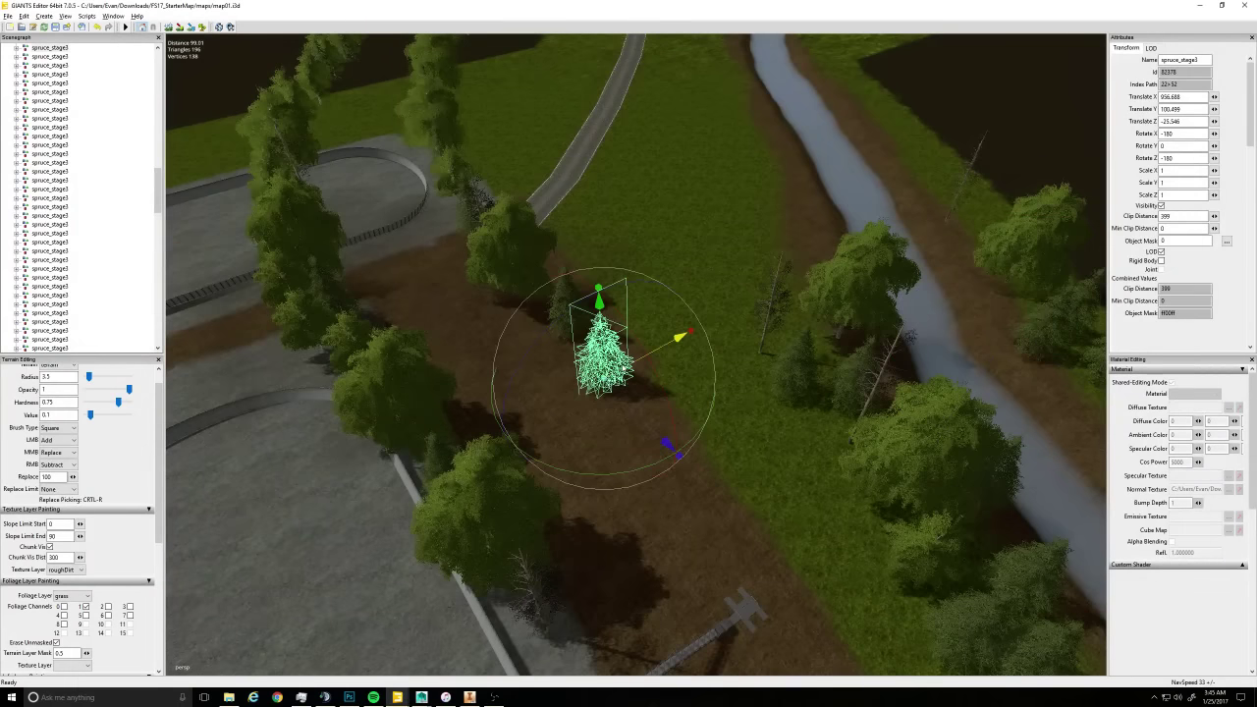
left_click_drag(682, 337, 937, 229)
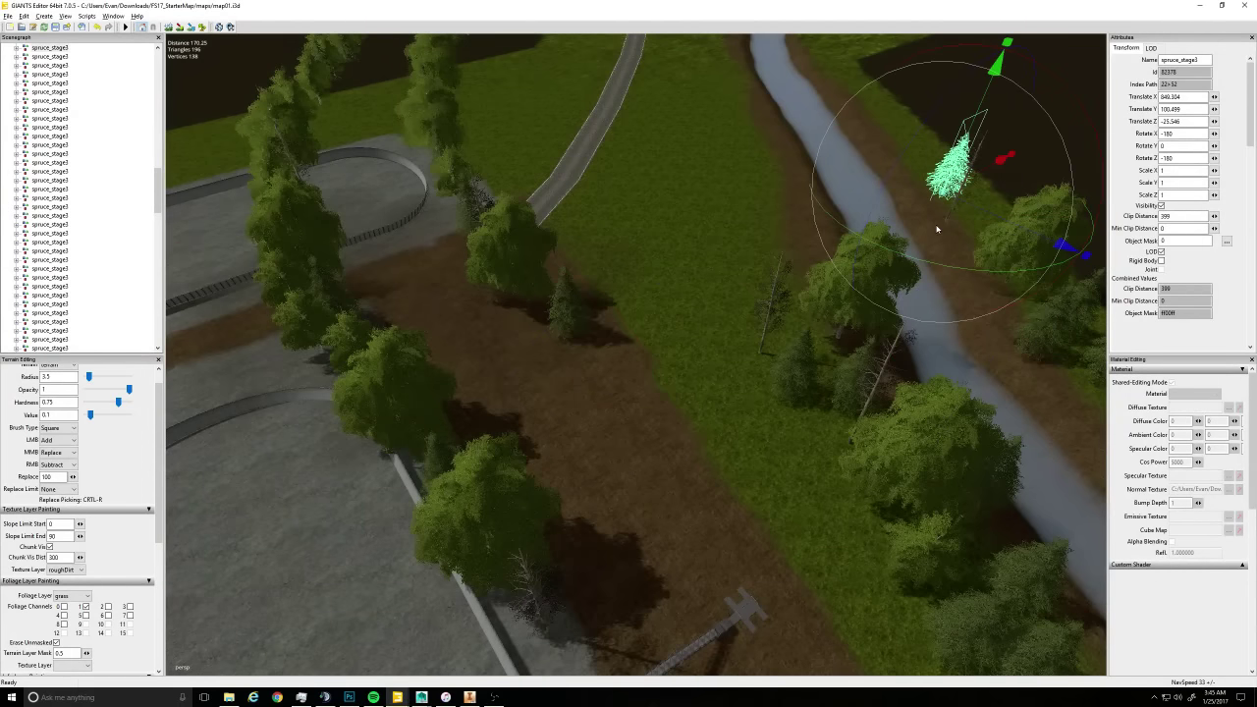
left_click(564, 323)
left_click_drag(567, 327, 783, 249)
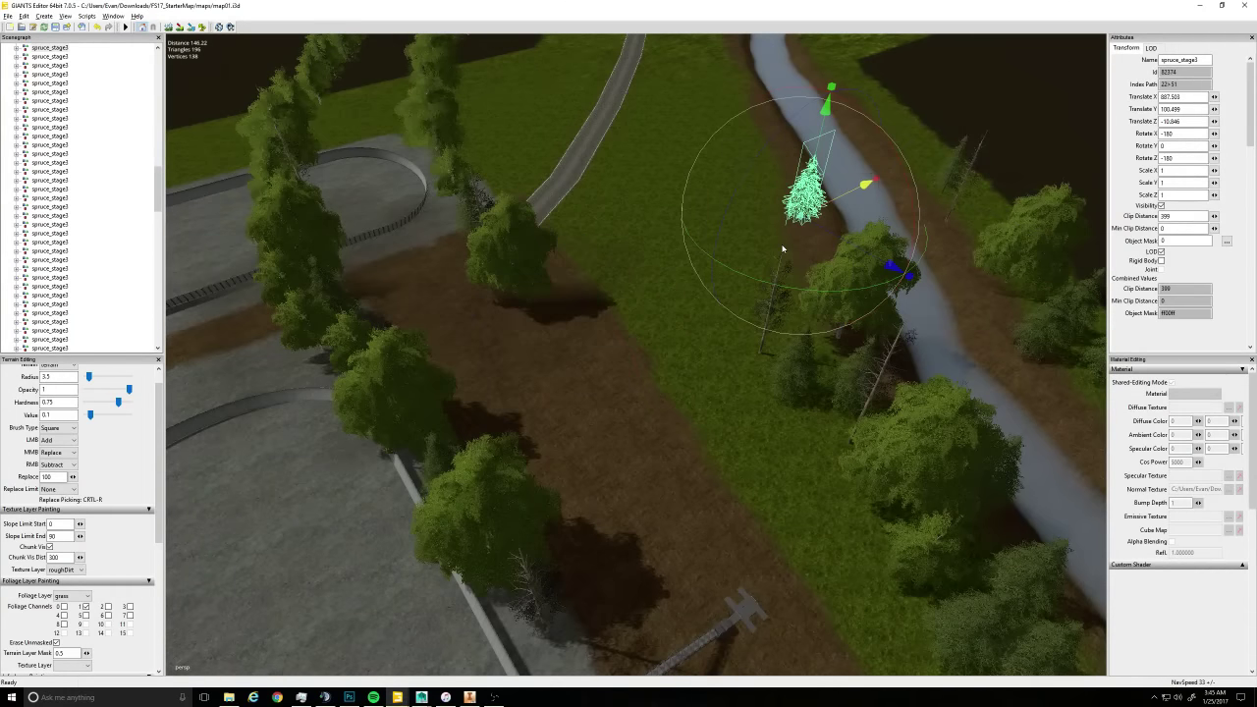
Move a pine_stage6 tree to about X 858, Z 26 near the river and a birch_stage5 tree across it to about X 823, Z 6
left_click(538, 605)
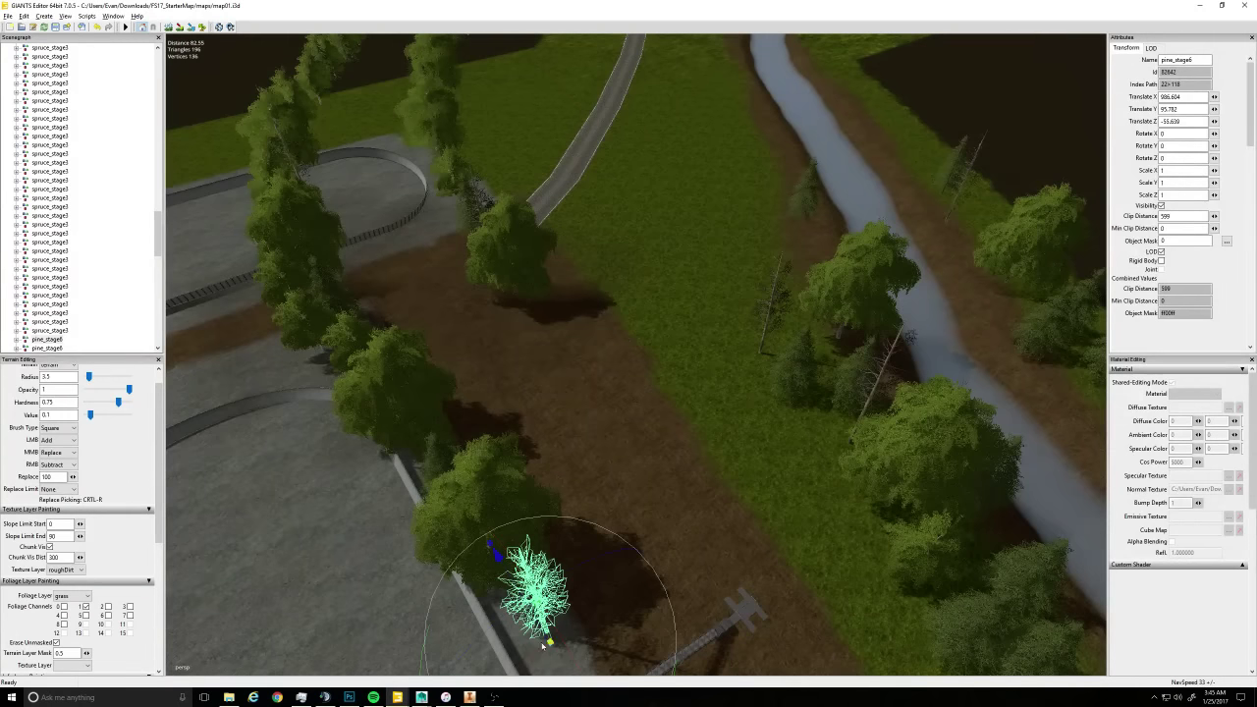
left_click_drag(542, 634, 653, 262)
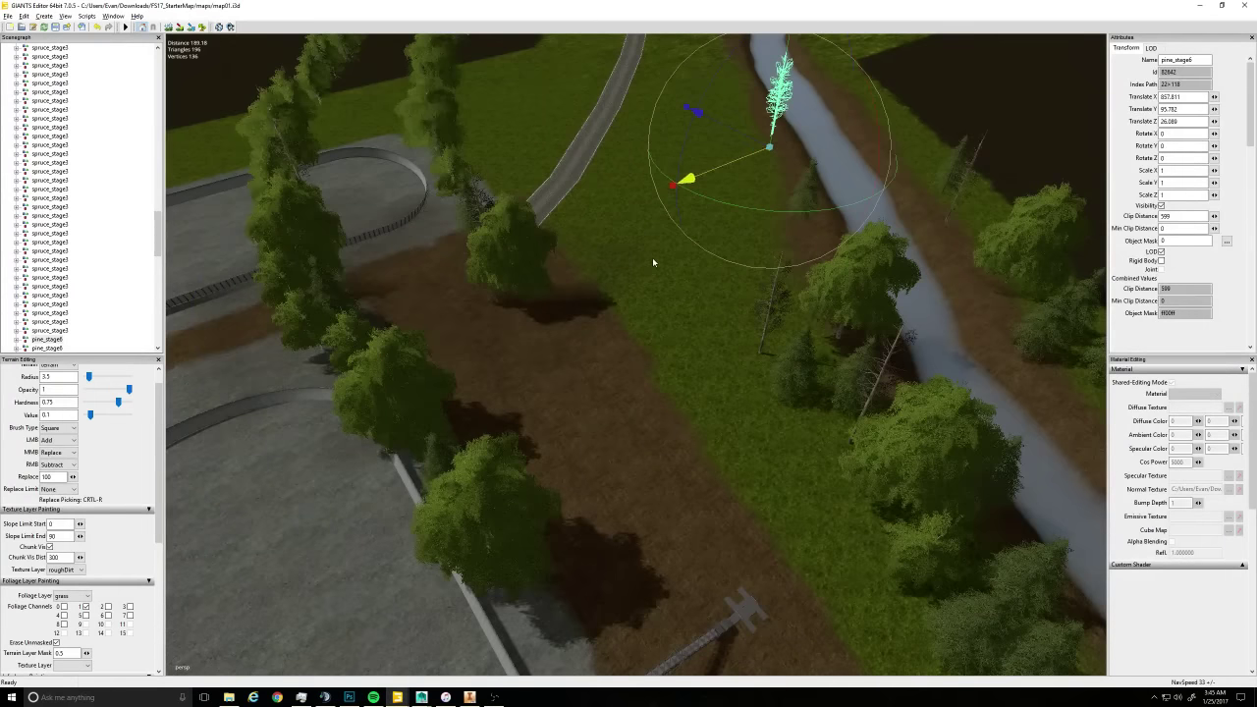
left_click(510, 262)
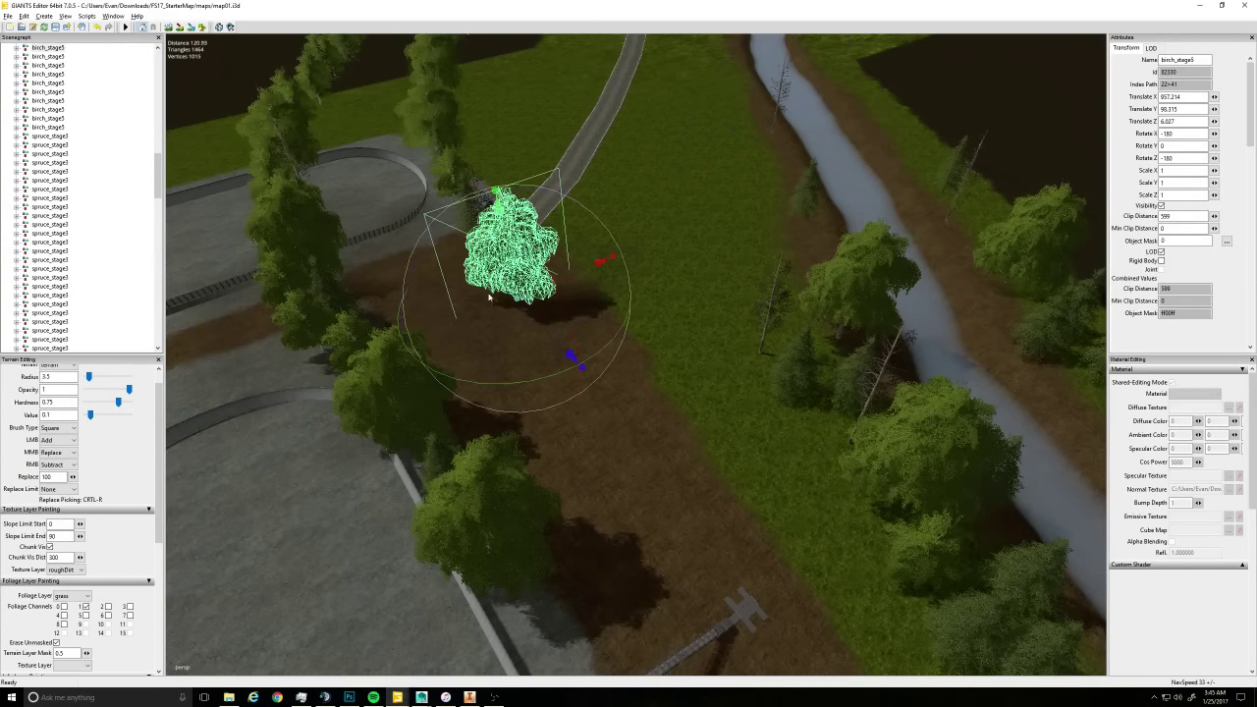
left_click_drag(530, 296, 846, 150)
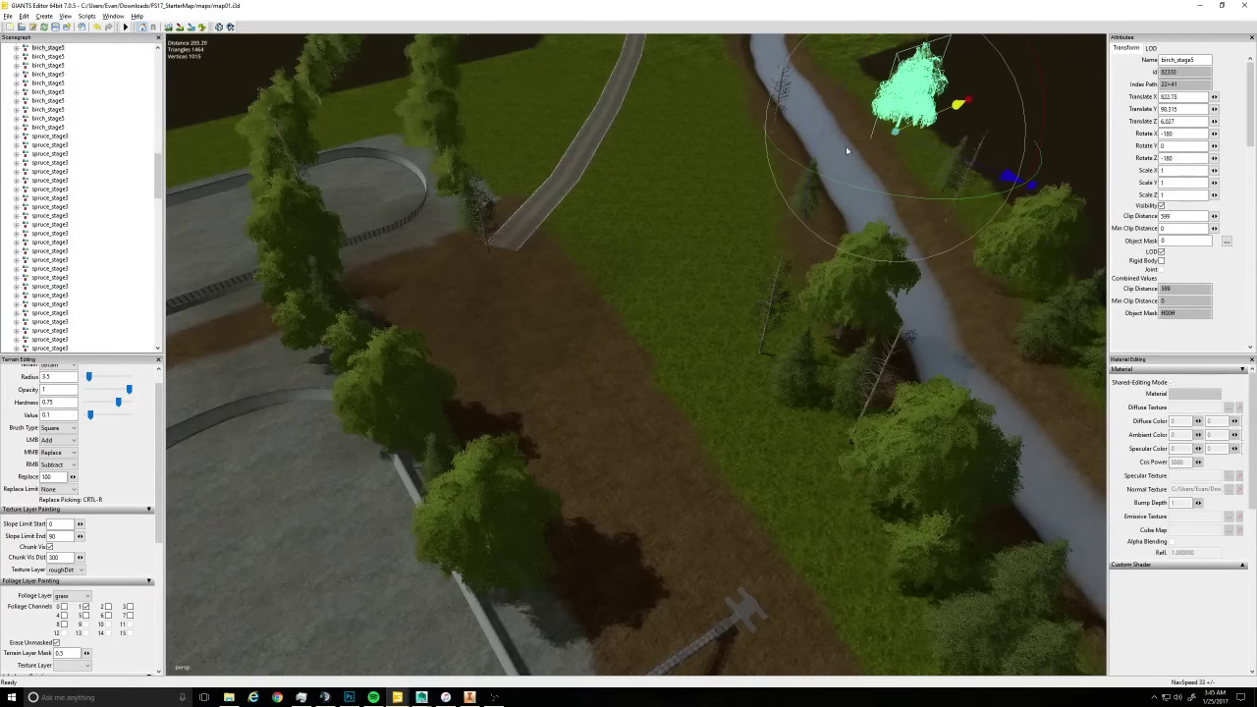
Move the two birch_stage5 trees beside the concrete wall to the near bank at about X 900, Z -17 and X 851, Z 59
left_click(393, 391)
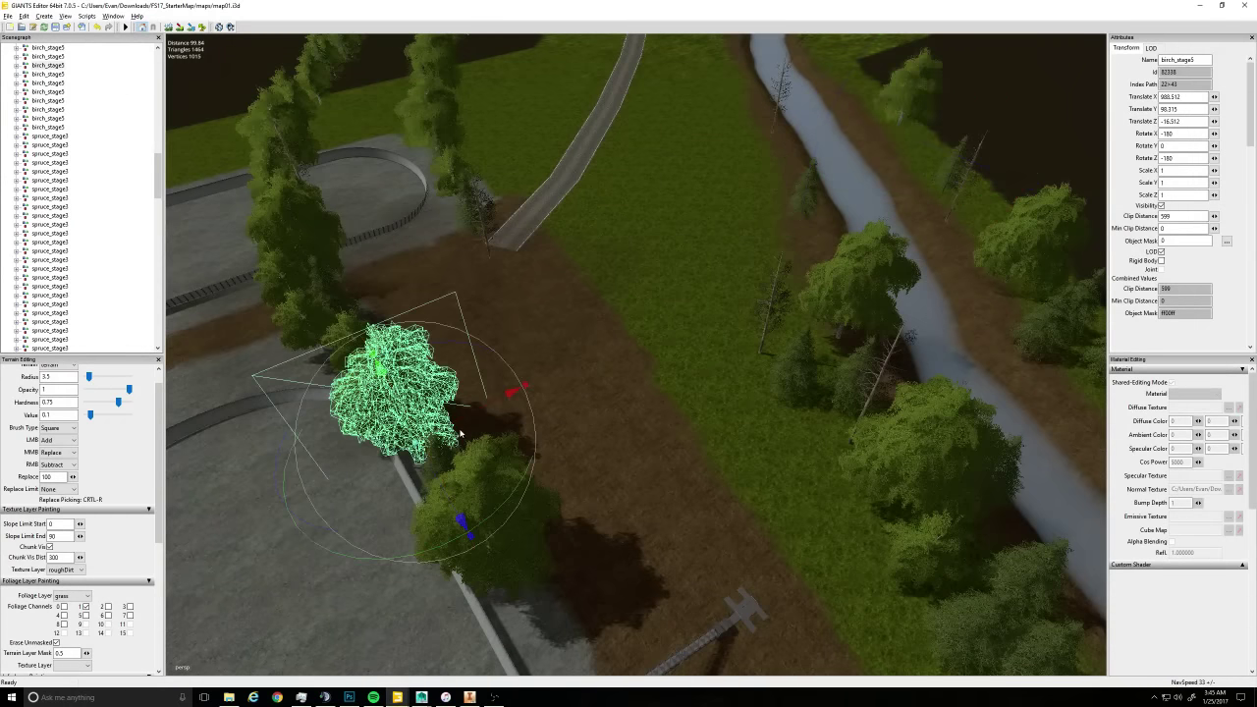
left_click_drag(393, 392, 741, 298)
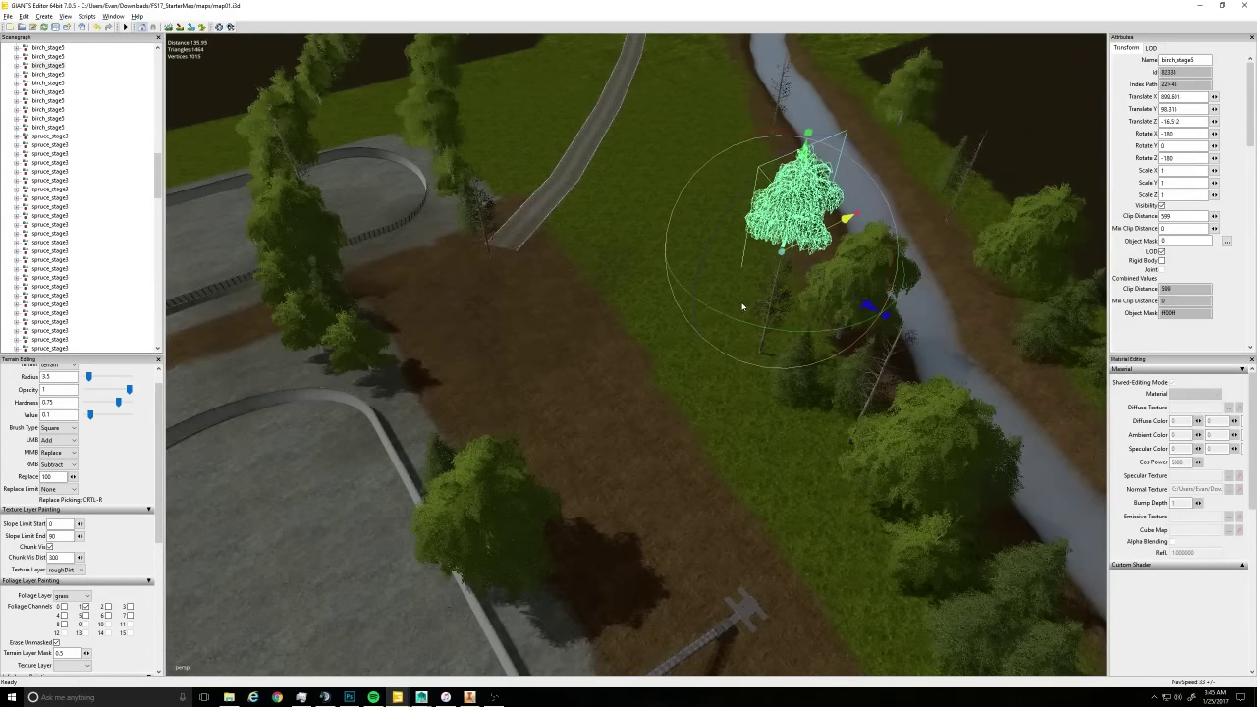
left_click(480, 552)
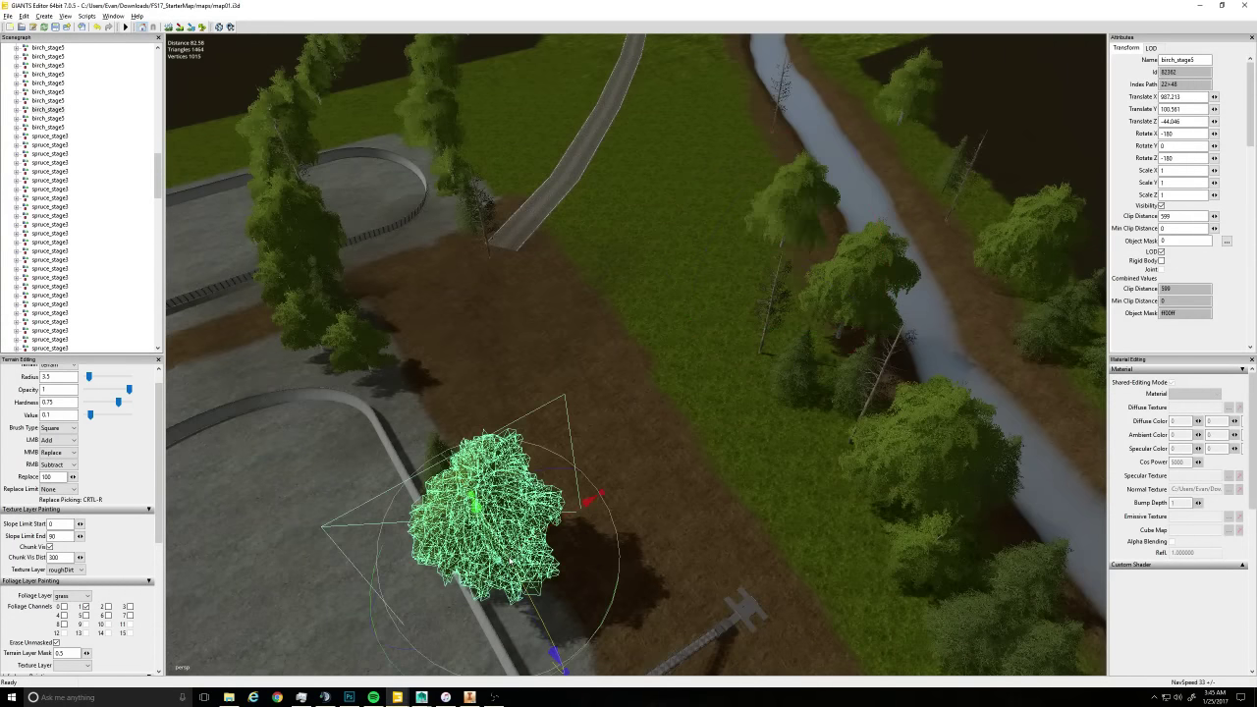
left_click_drag(528, 539, 986, 330)
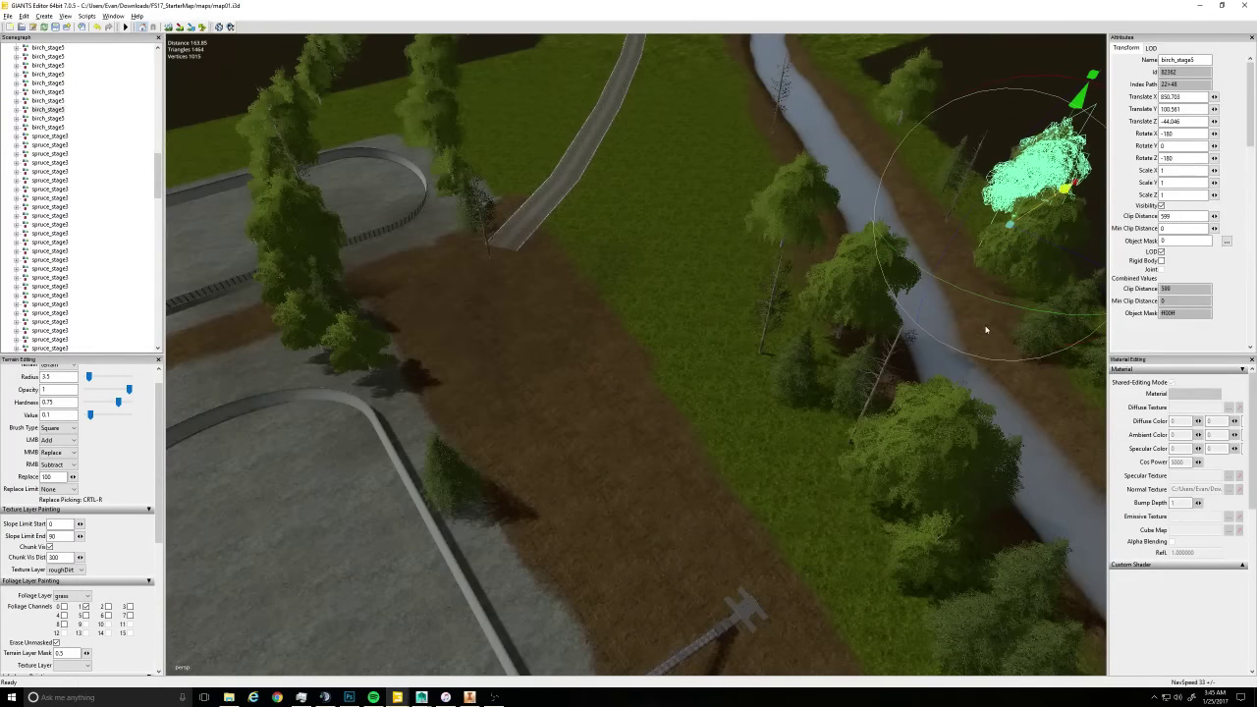
left_click_drag(1080, 257, 879, 158)
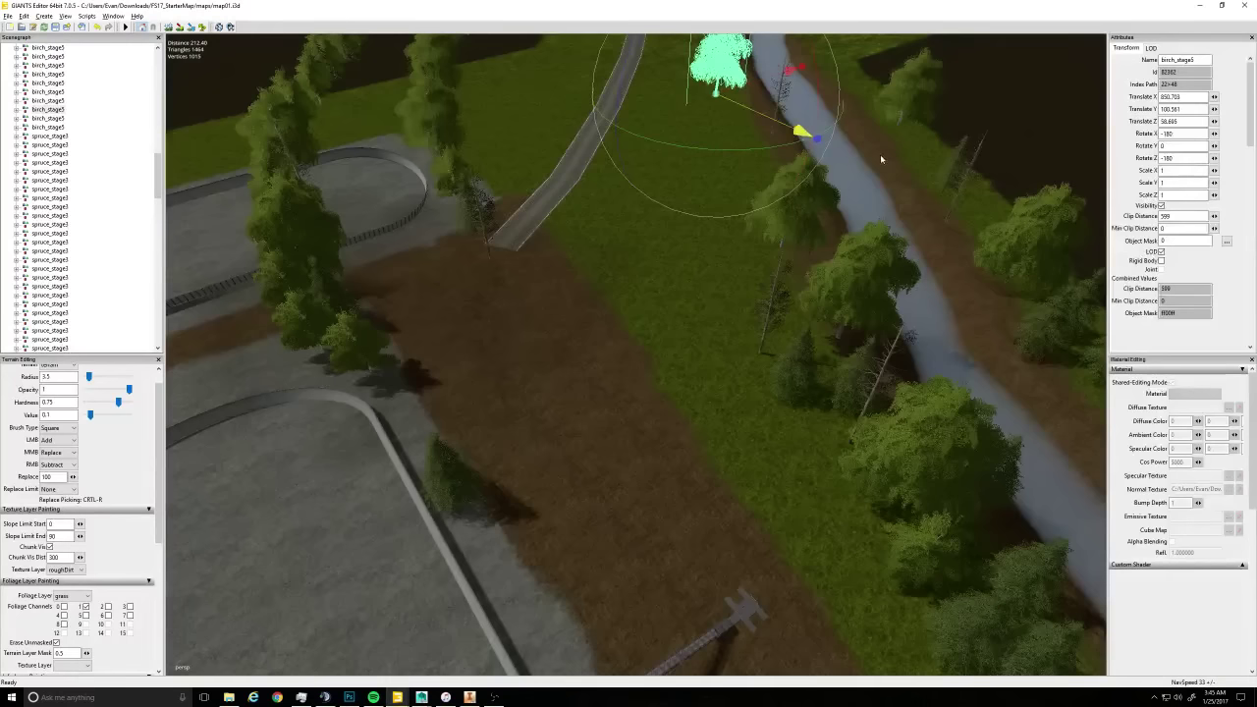
Move the lone spruce_stage3 tree by the concrete wall to the near bank's birches at about X 904, Z -31
left_click(441, 475)
left_click_drag(442, 475, 763, 304)
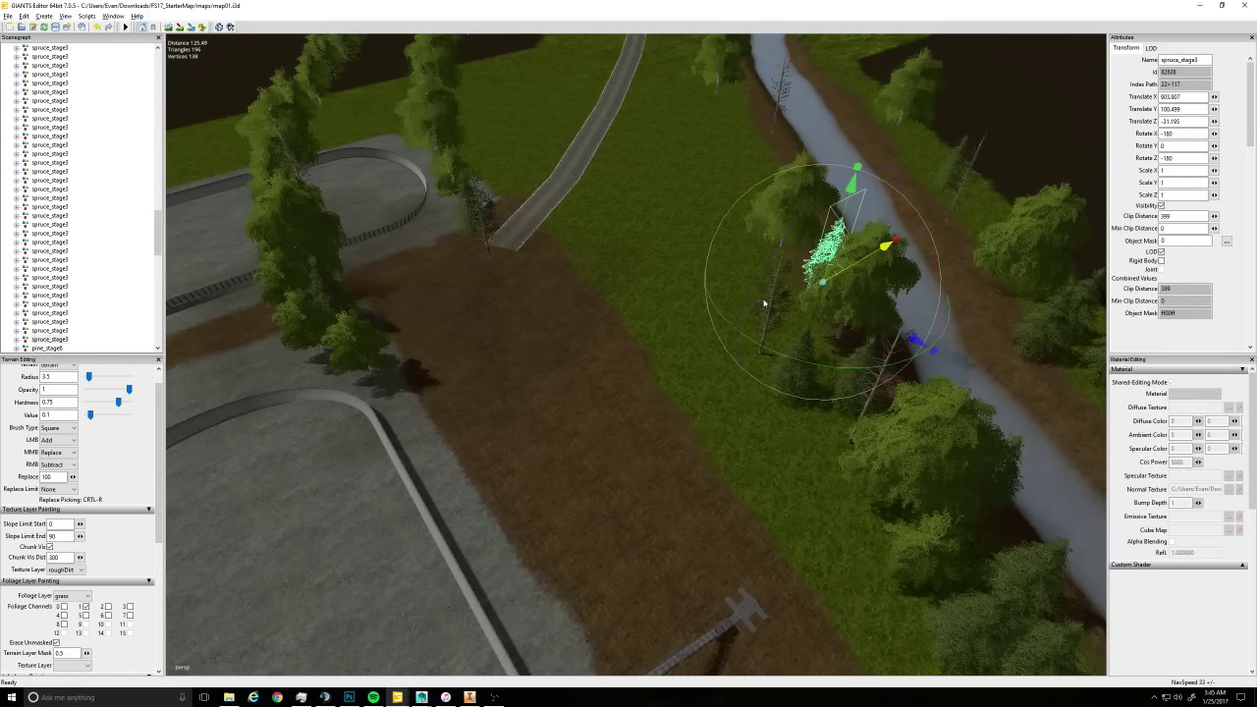
left_click_drag(873, 314, 864, 299)
Move one birch_stage3 tree to the near bank at about X 882, Z 2 and another to the far bank at about X 835, Z -6
left_click_drag(484, 280, 495, 444, "alt")
right_click_drag(494, 445, 594, 478)
left_click(523, 505)
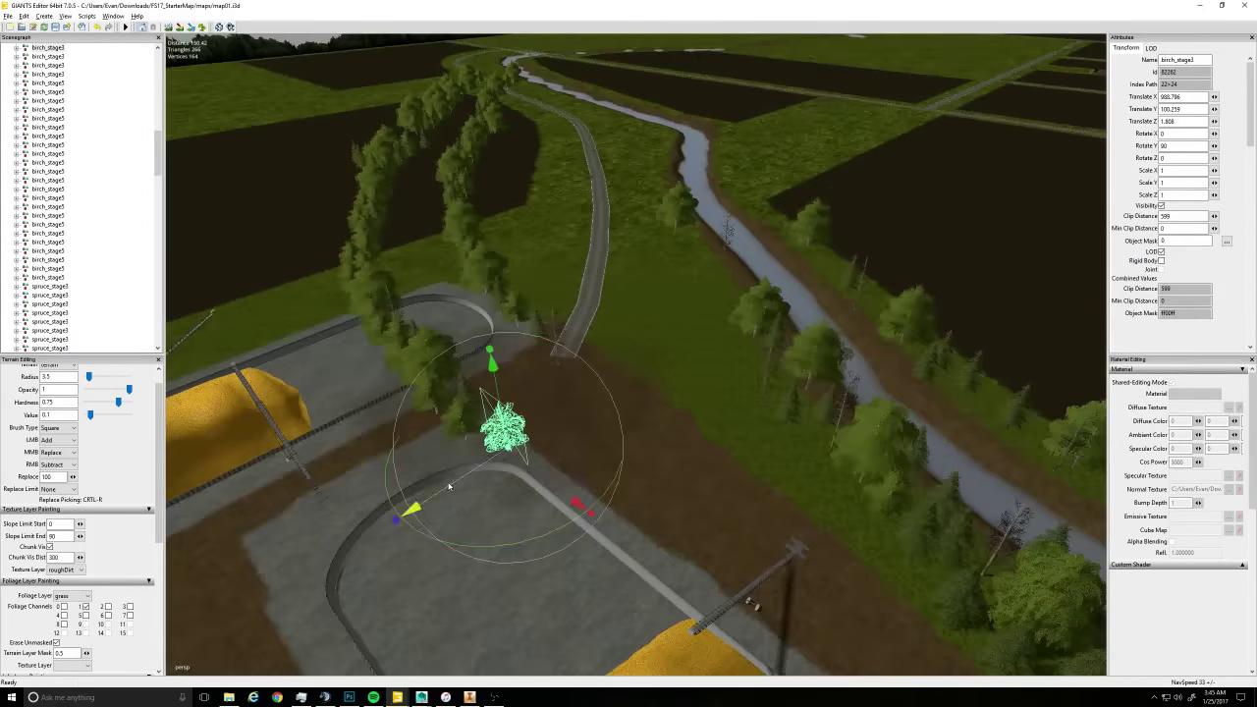
left_click_drag(448, 487, 642, 347)
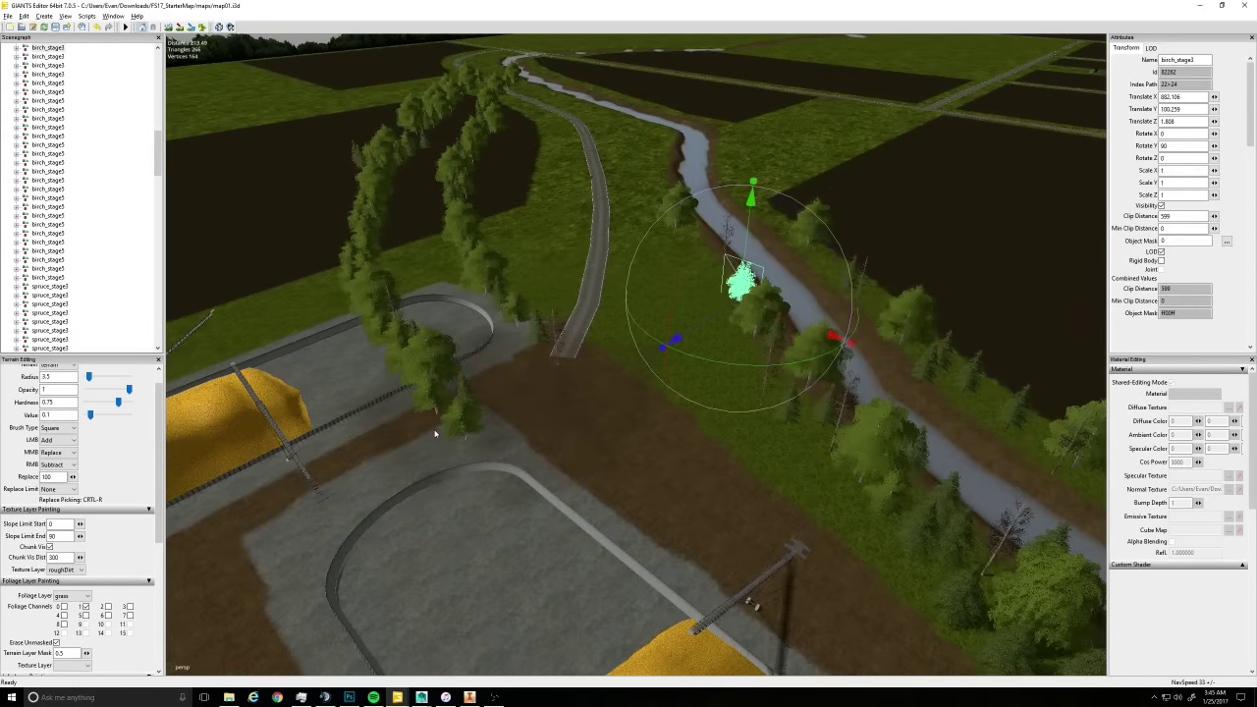
left_click(470, 413)
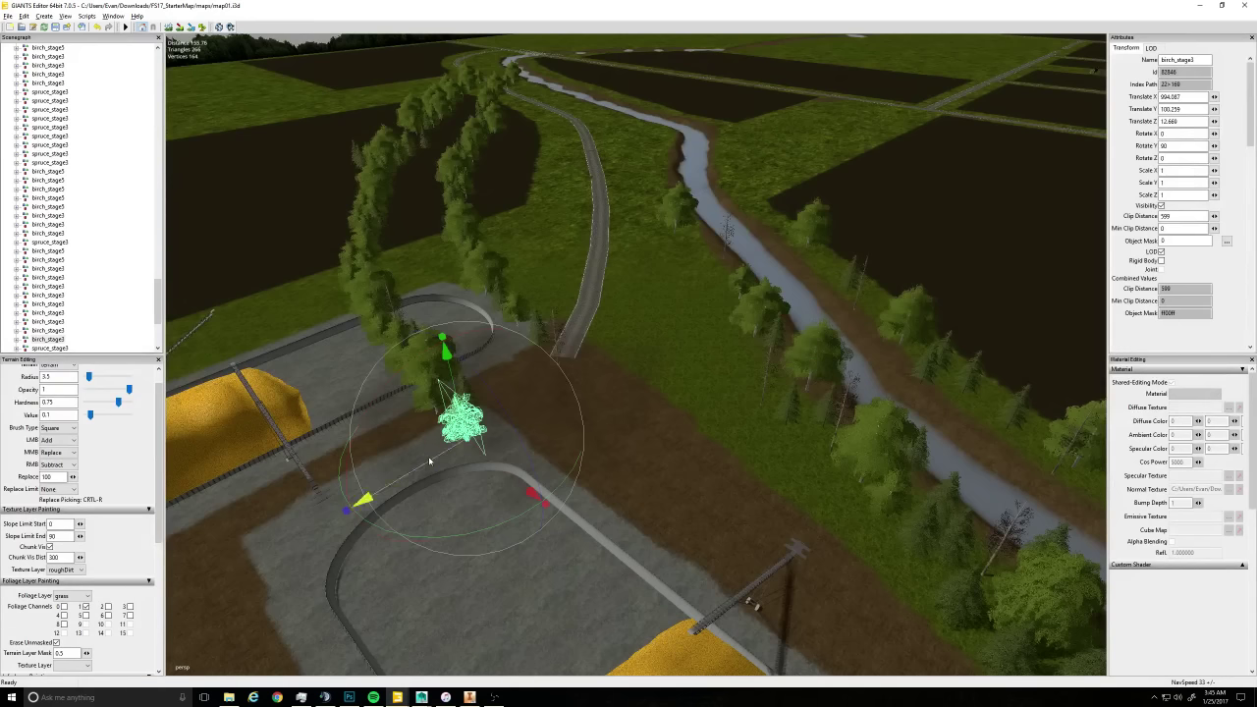
left_click_drag(428, 461, 725, 287)
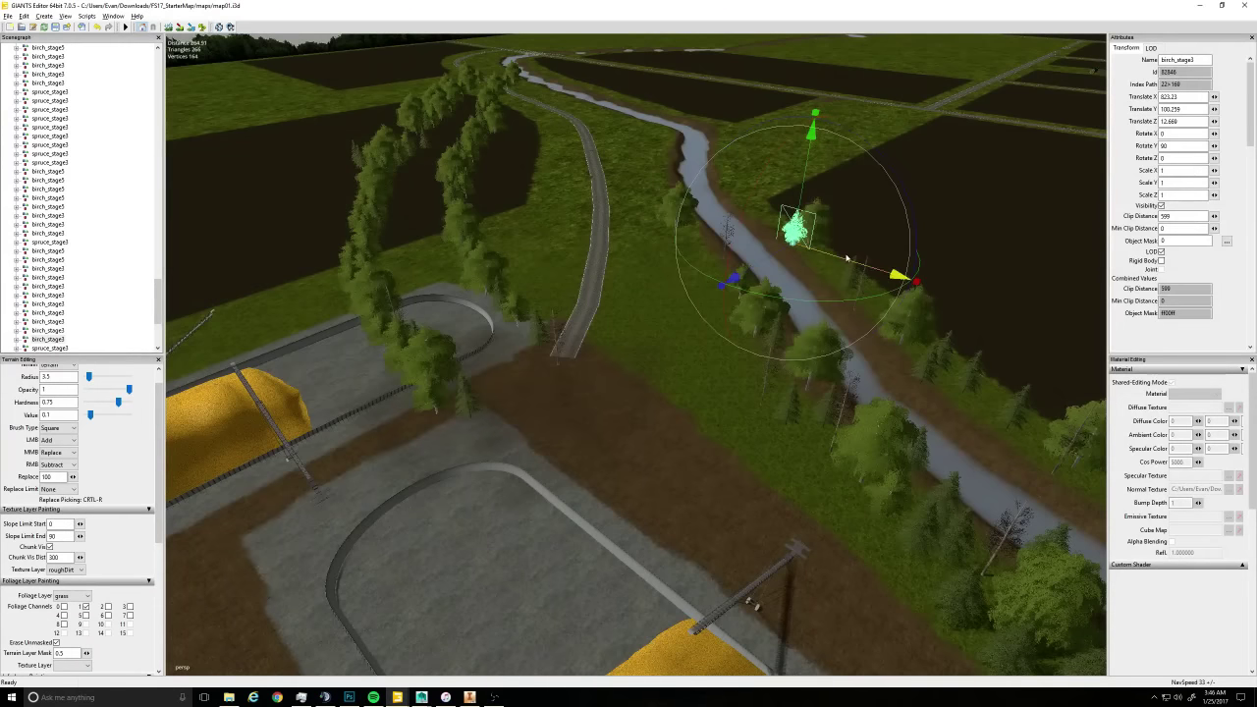
left_click_drag(846, 258, 807, 280)
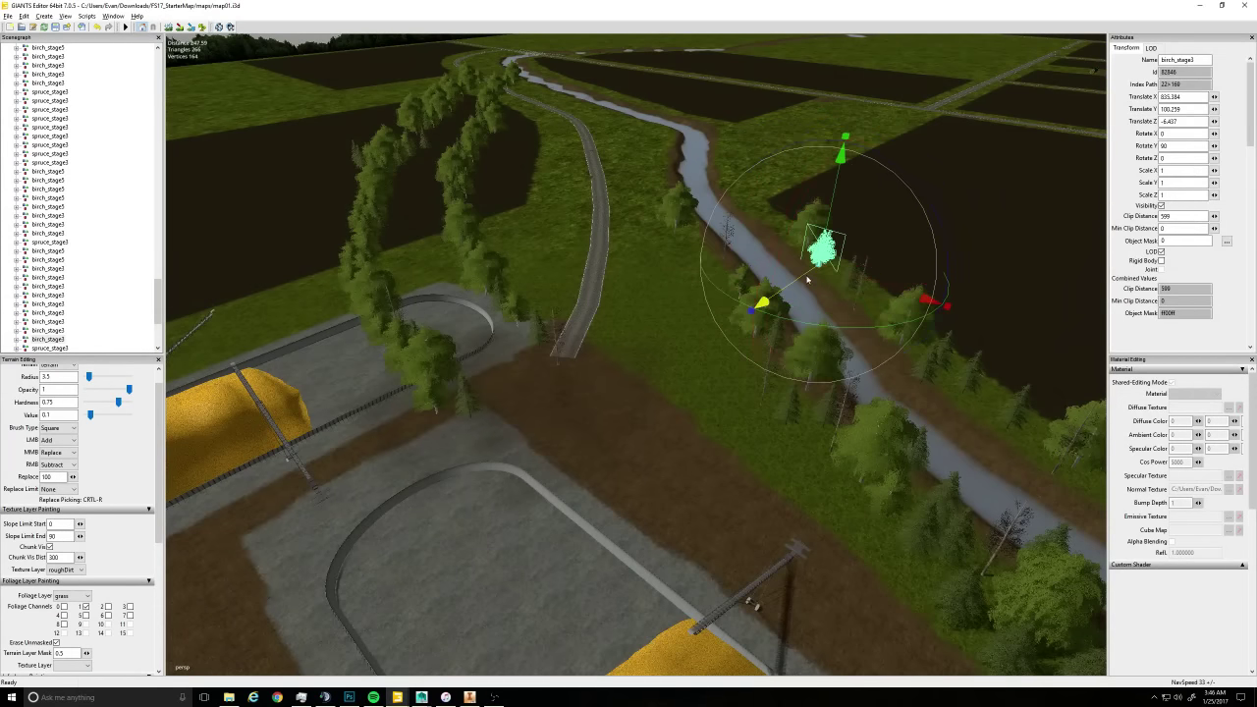
Move a spruce_stage3 tree to the far bank at about X 812, Z 28 and the neighbouring birch_stage3 tree to the near bank
left_click(462, 401)
left_click_drag(462, 400, 801, 231)
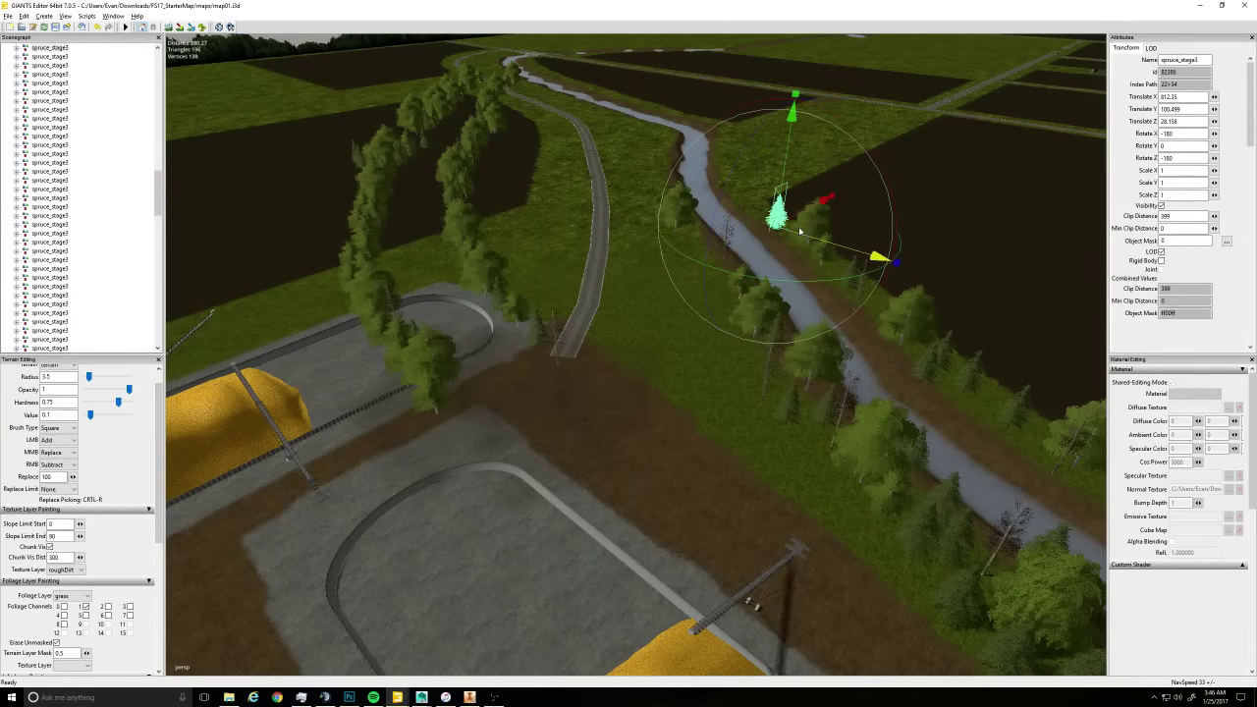
left_click(432, 403)
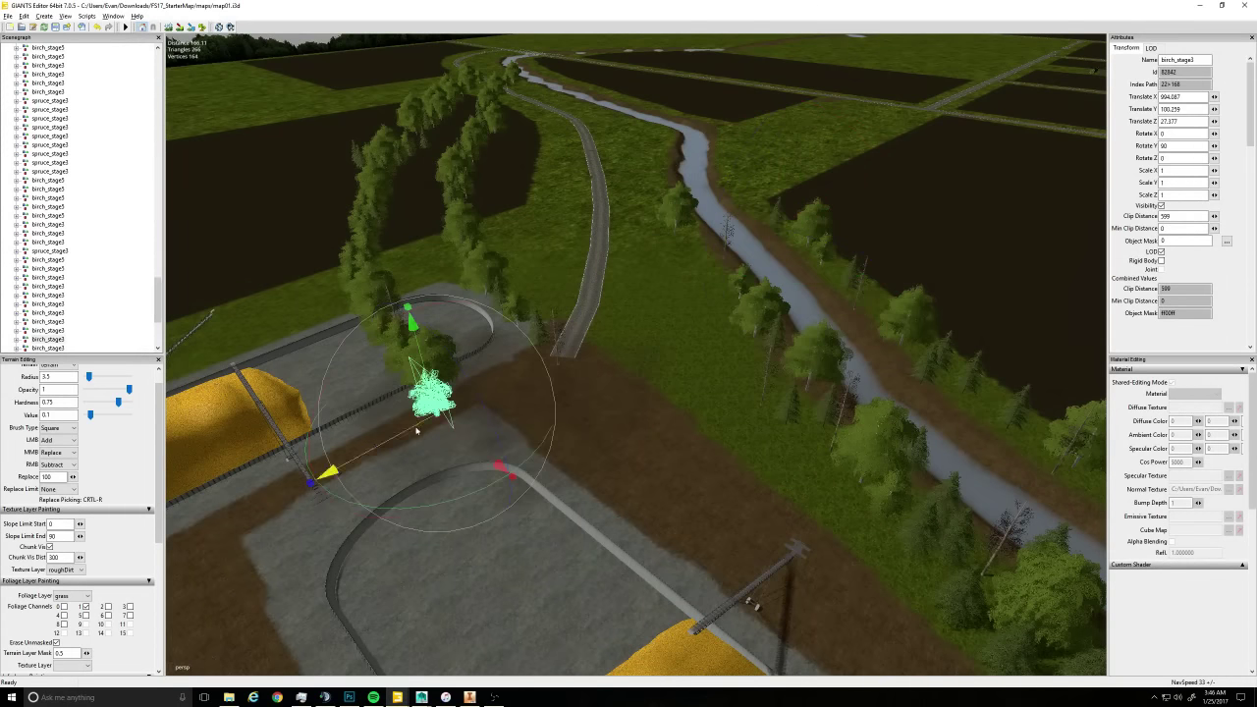
left_click(655, 314)
left_click(452, 397)
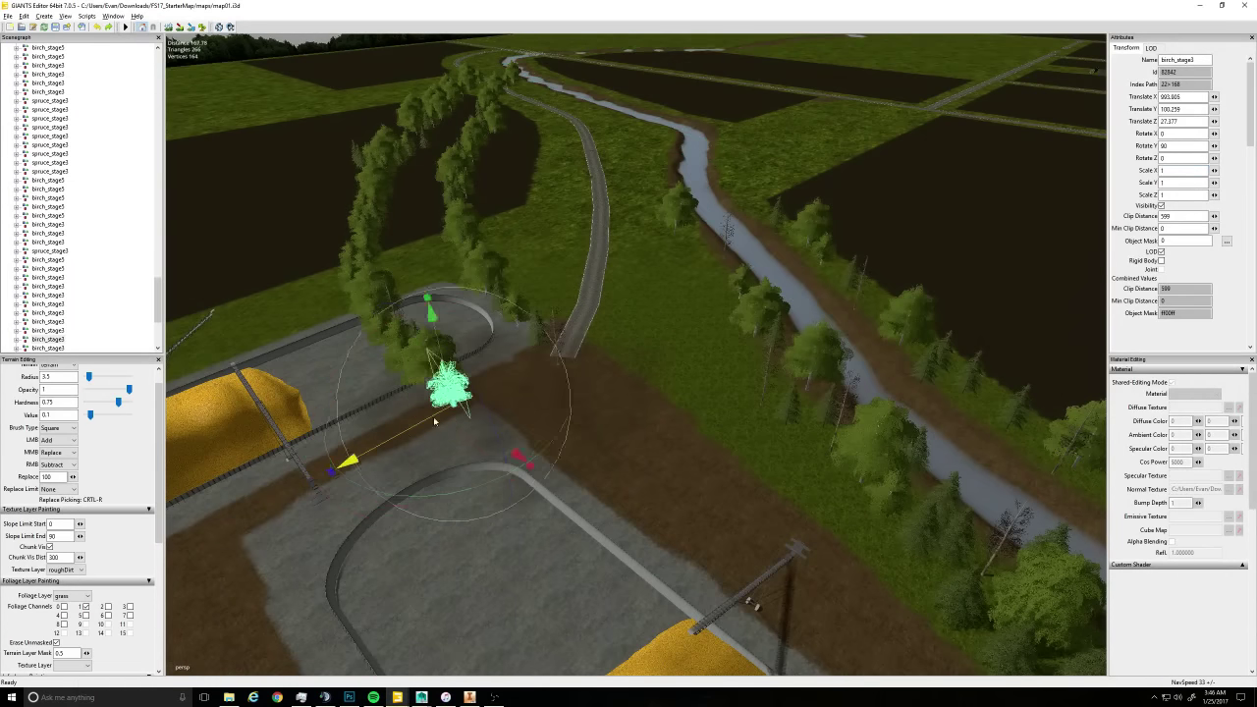
left_click_drag(435, 420, 639, 325)
left_click_drag(717, 286, 723, 290)
Move the birch_stage5 tree at the end of the tree row to the near bank at about X 859, Z 39
left_click(439, 354)
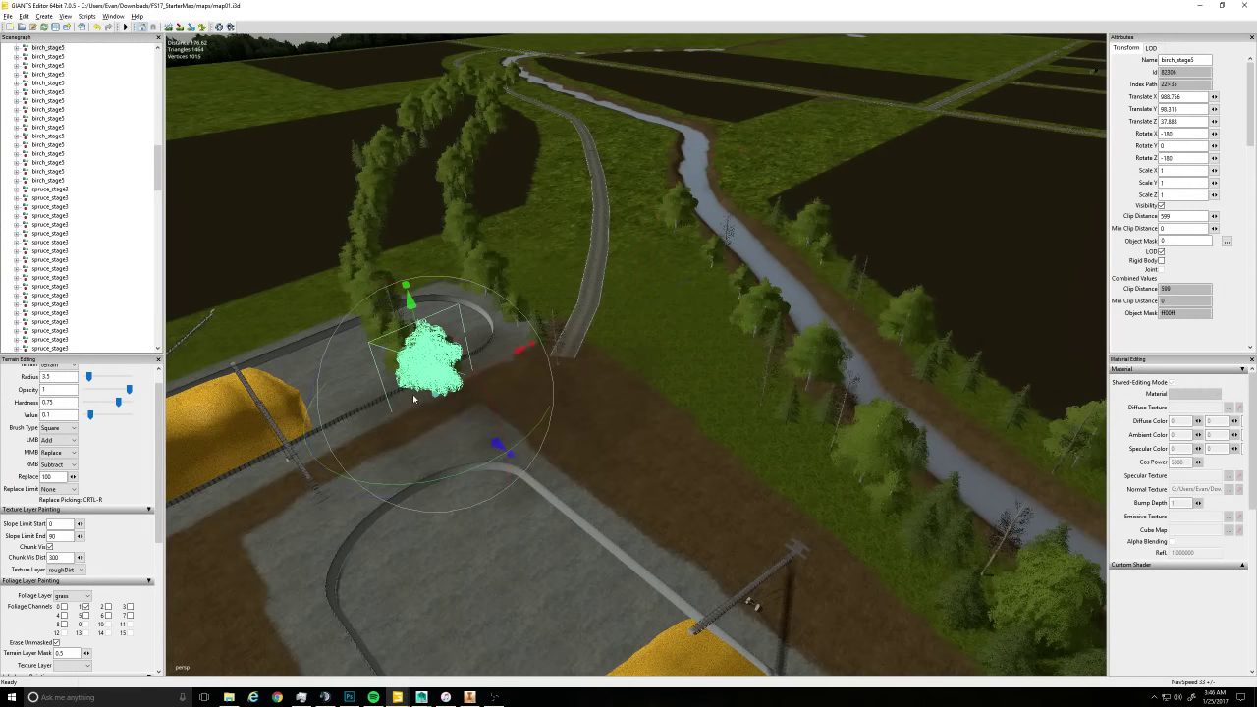
left_click_drag(430, 362, 657, 236)
left_click_drag(734, 269, 732, 266)
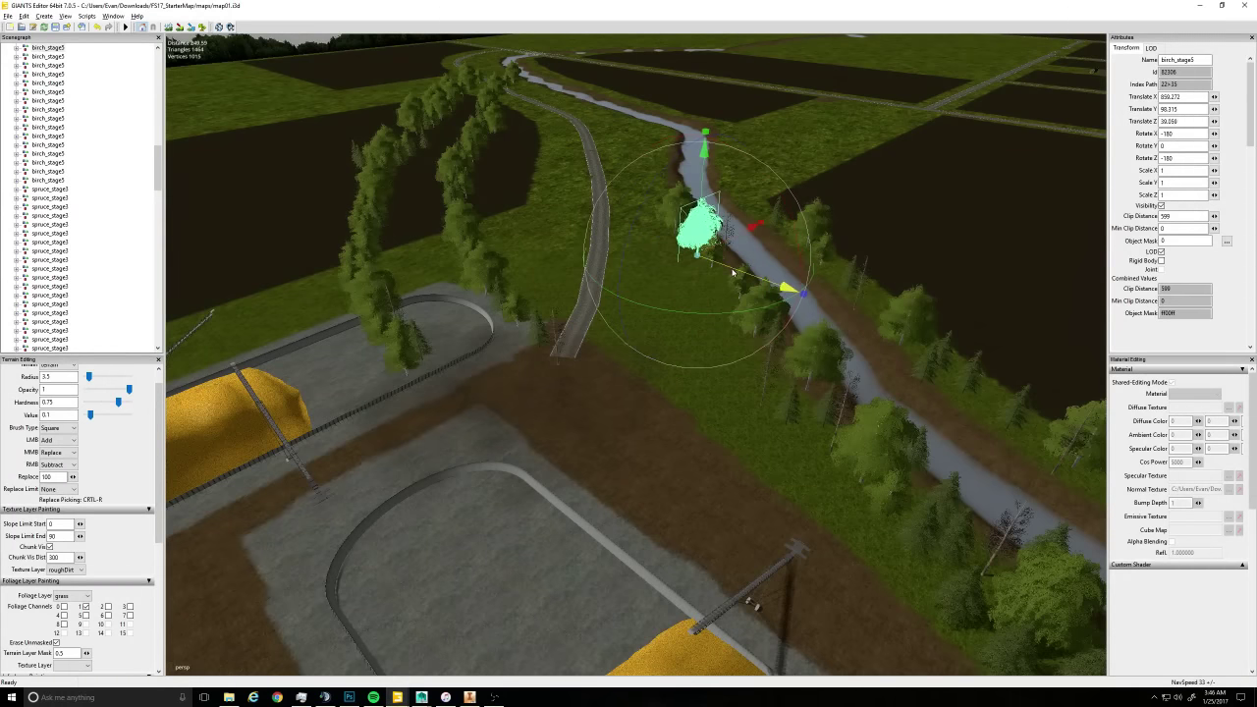
Move a spruce_stage3 tree to the far bank at about X 798, Z 54 and a pine_stage6 tree to about X 882, Z 9
left_click(421, 344)
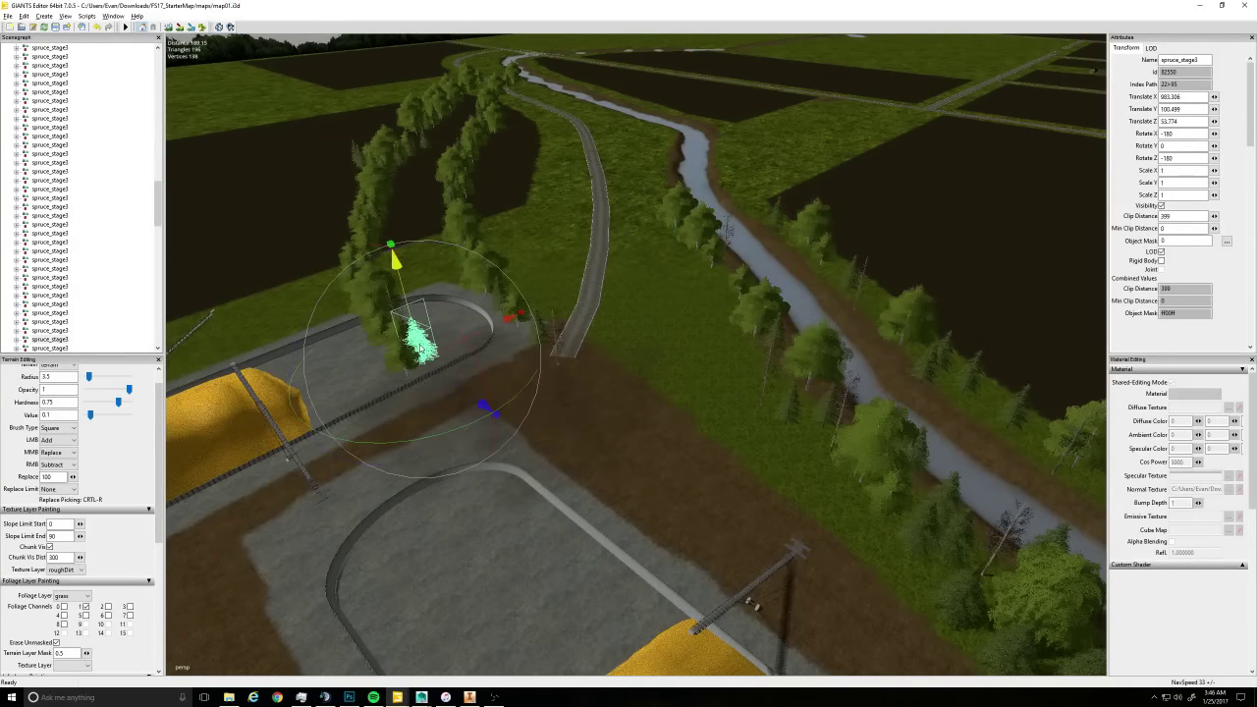
left_click_drag(438, 350, 767, 204)
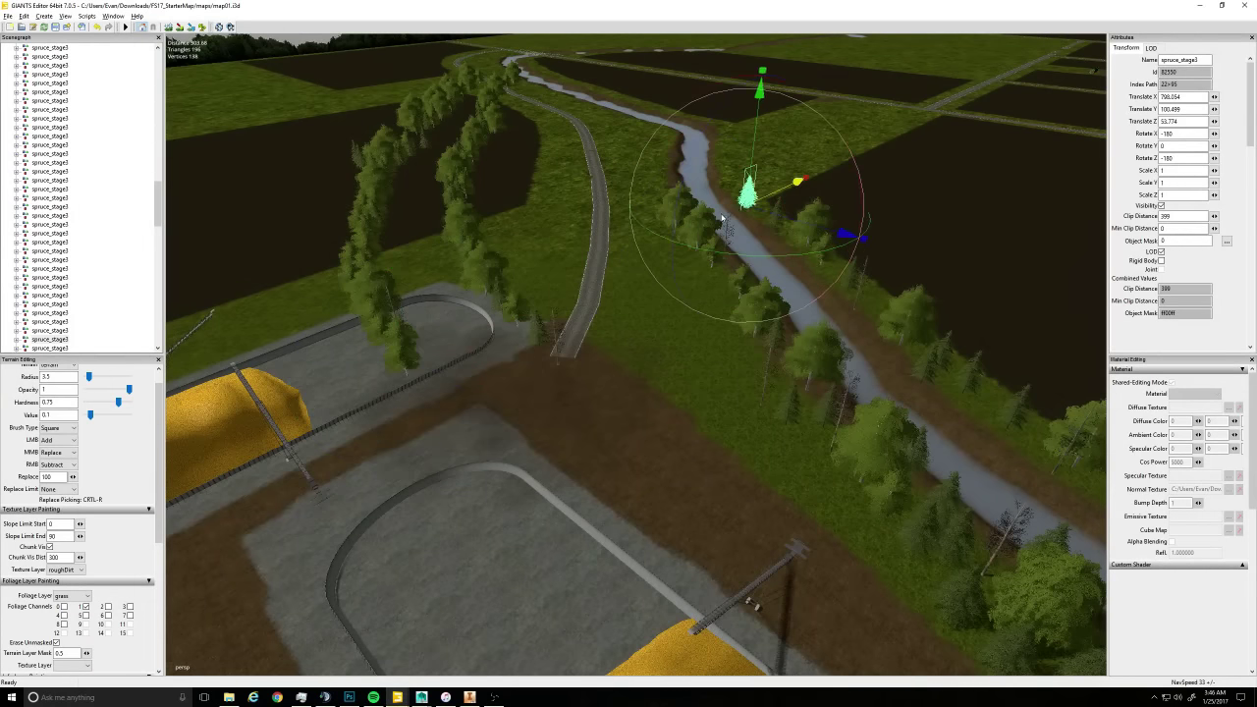
left_click(555, 341)
left_click_drag(538, 369, 711, 301)
Move the spruce_stage3 tree beside the road's end to the grass near the river at about X 923, Z -29
left_click_drag(559, 383, 565, 258, "alt")
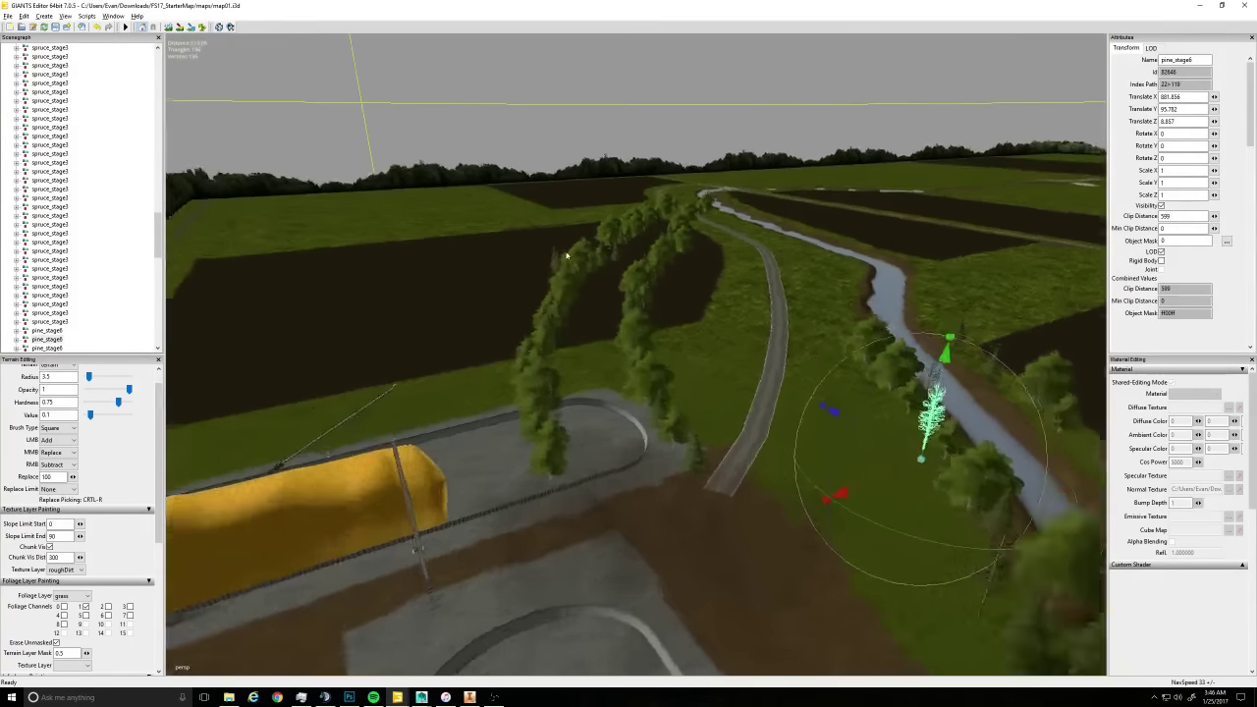
scroll(570, 294, "up", 4)
left_click_drag(577, 334, 509, 394, "alt")
right_click_drag(508, 389, 488, 433)
left_click(481, 402)
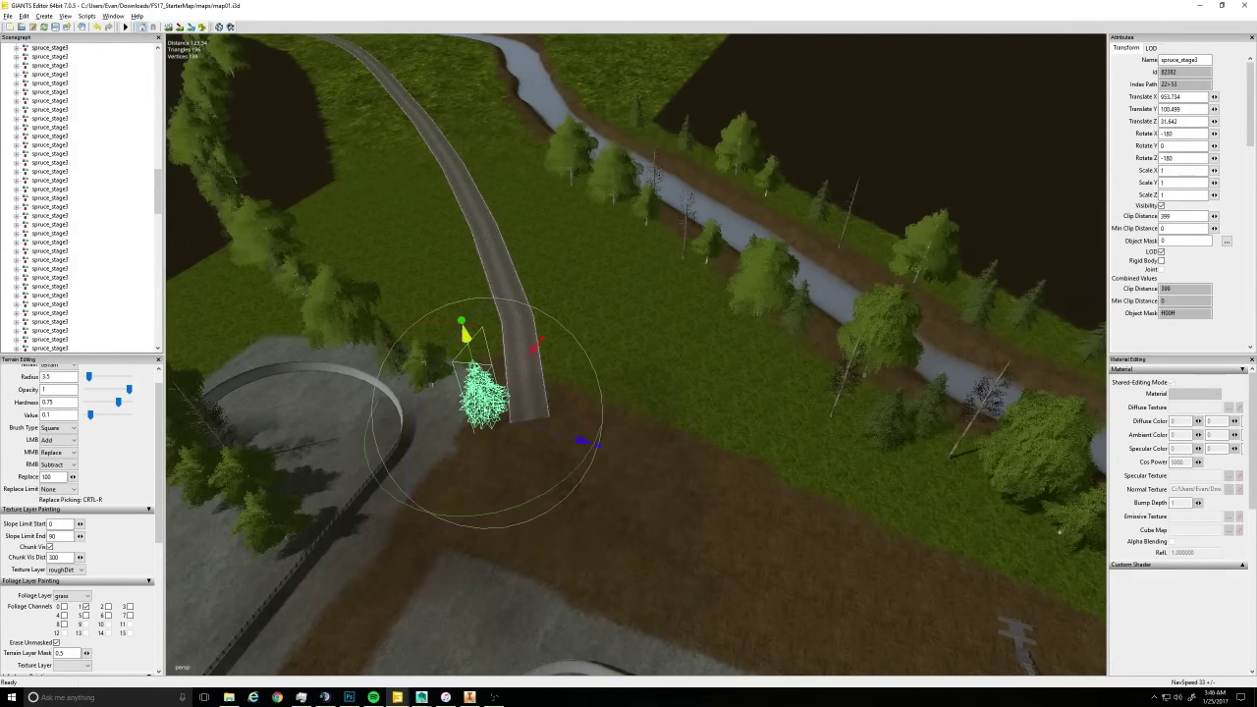
left_click_drag(483, 404, 729, 410)
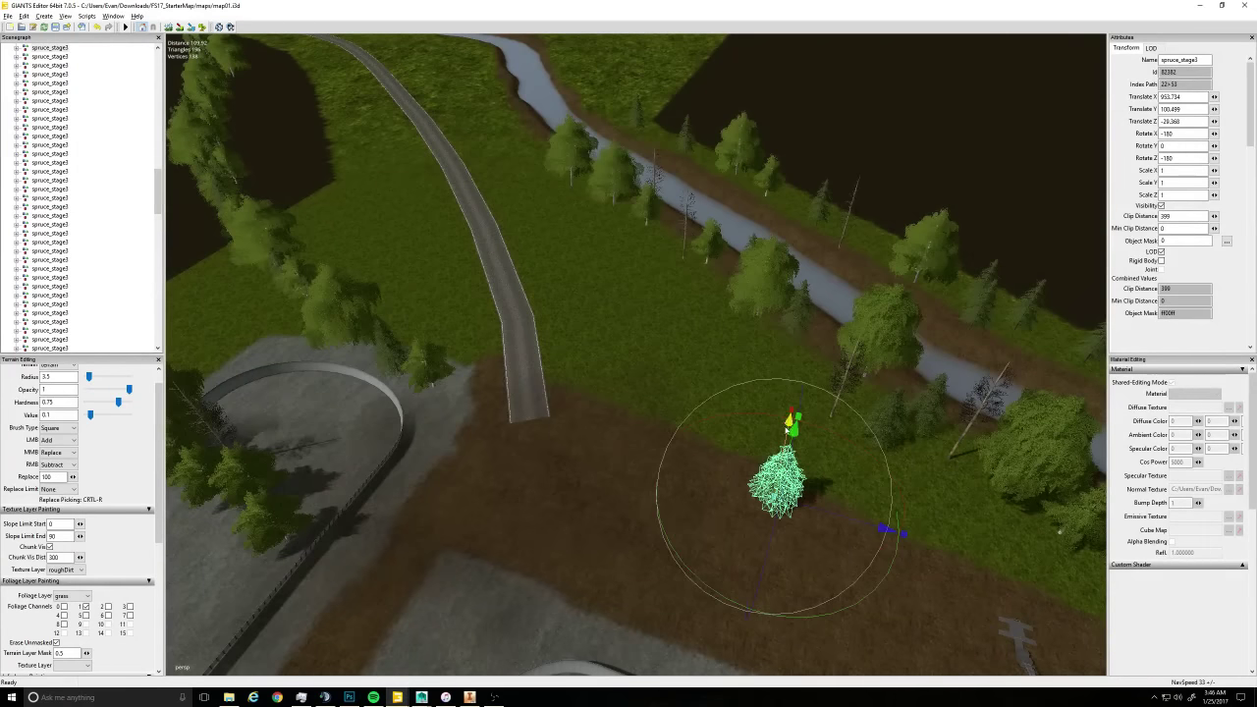
left_click_drag(785, 430, 788, 320)
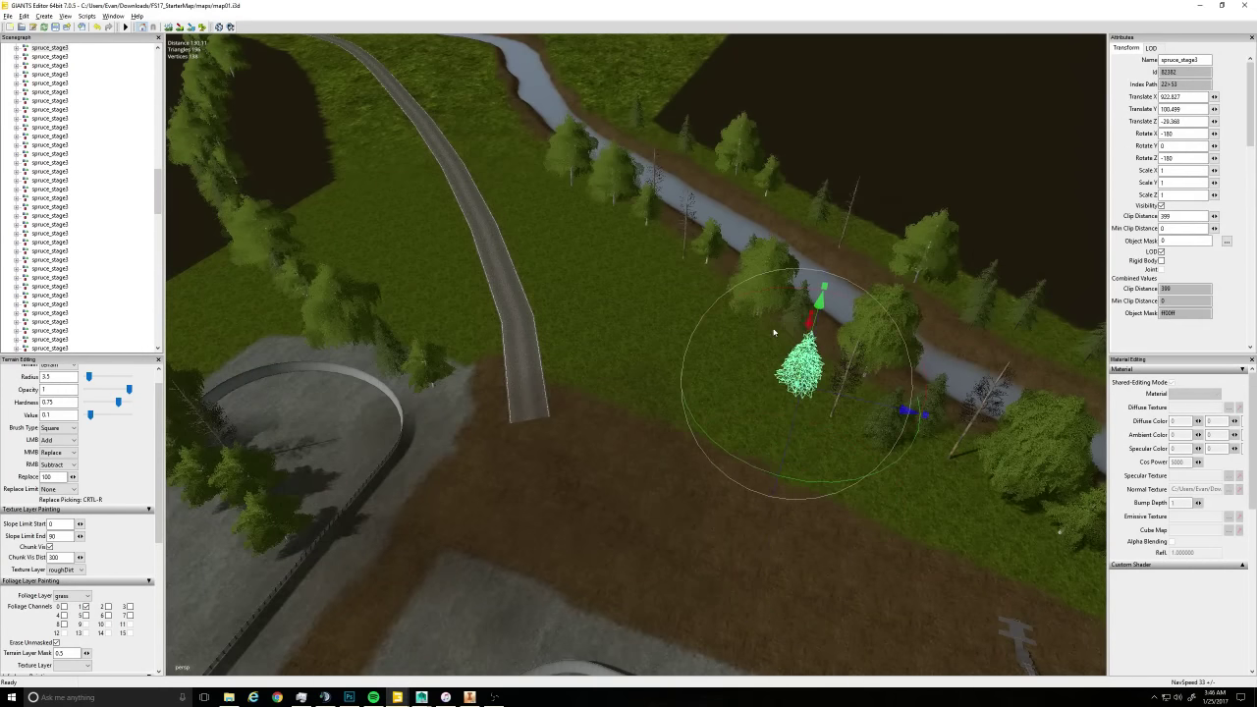
Move the small tree beside the curved wall toward the river, and the end-of-row birch_stage3 tree to about X 872, Z 50
right_click_drag(773, 332, 454, 553)
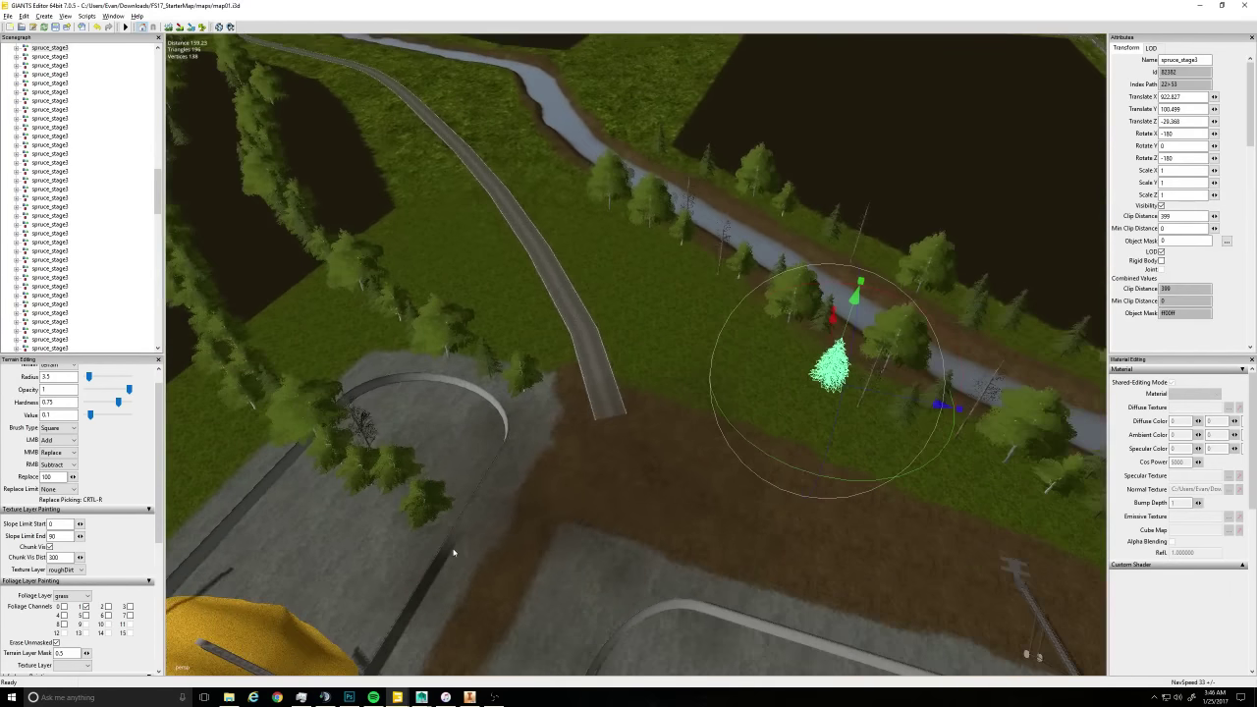
left_click(521, 376)
left_click_drag(516, 406, 693, 163)
left_click(430, 503)
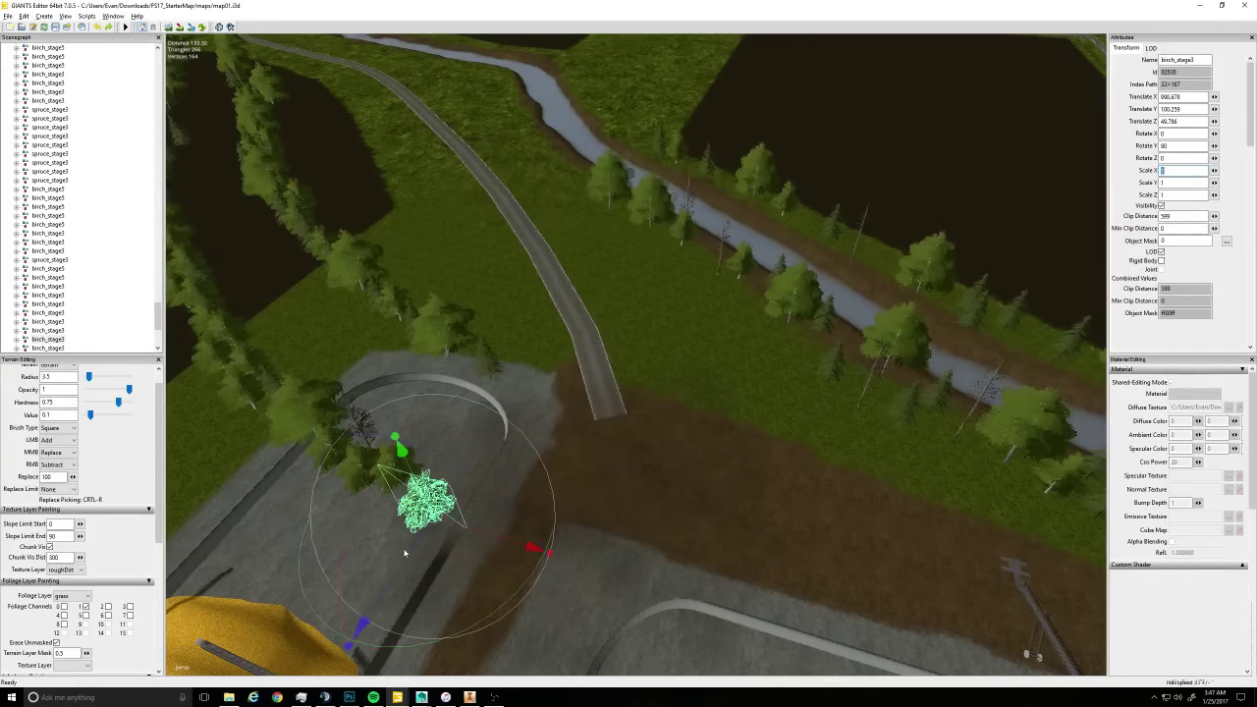
left_click_drag(363, 625, 577, 294)
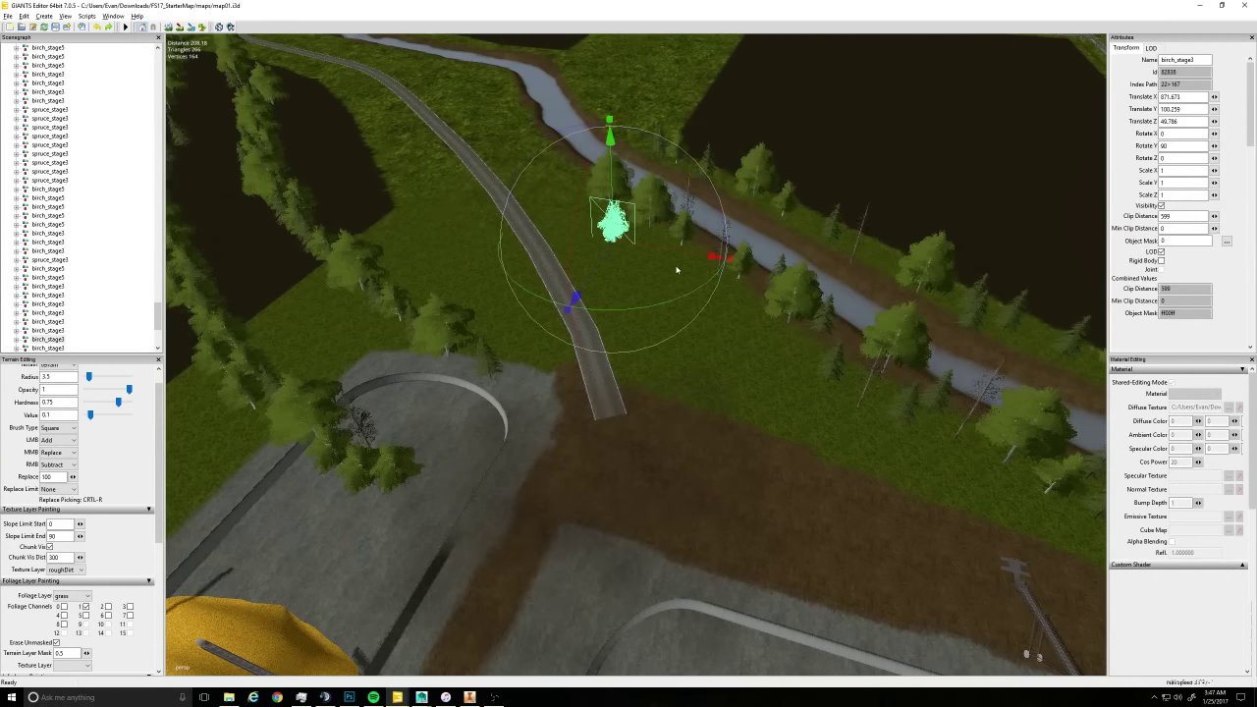
Shift the selected birch_stage3 toward the river and move the birch_stage3 inside the curved wall to the far bank at about X 777, Z 61
left_click_drag(677, 269, 746, 257)
left_click(400, 464)
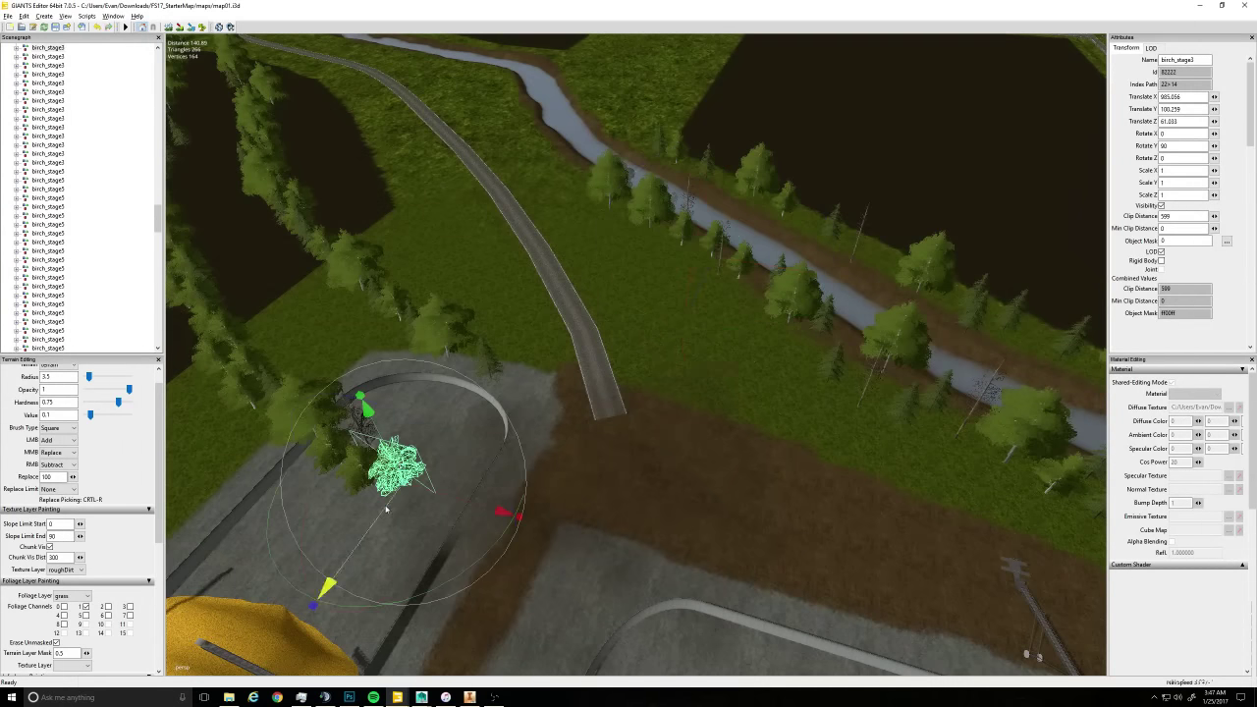
left_click_drag(389, 510, 621, 173)
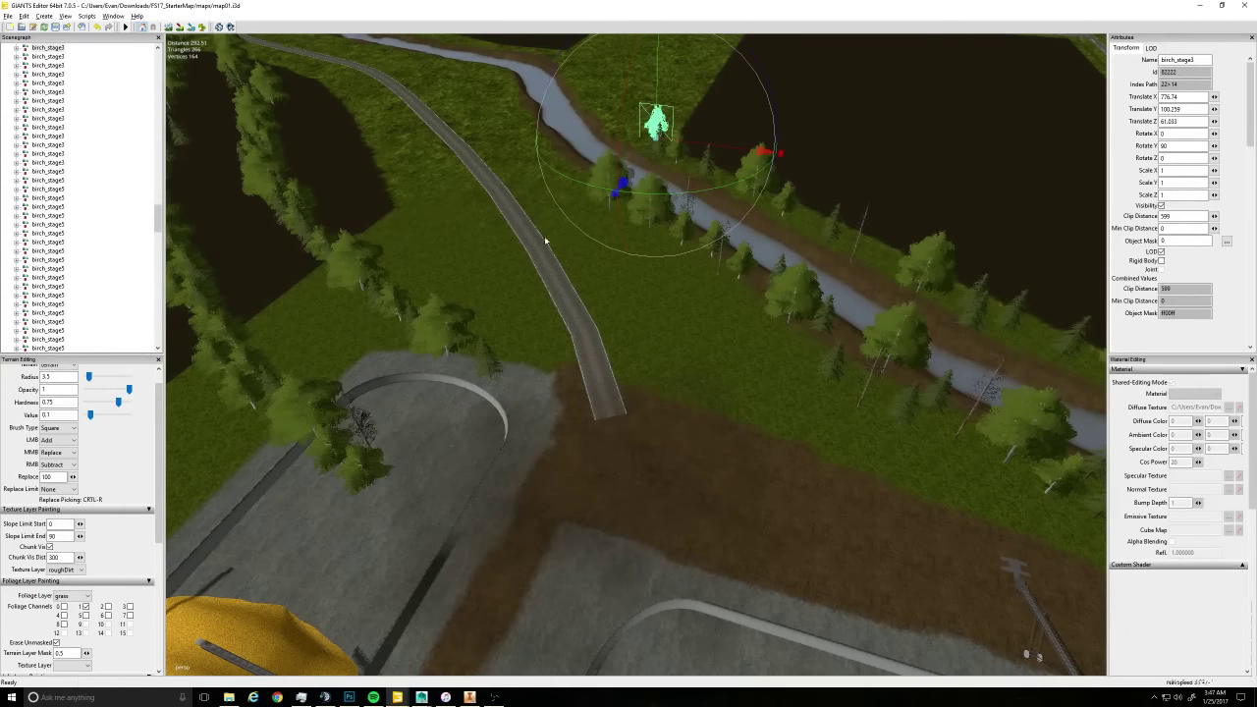
Move the next birch_stage3 tree inside the curved wall across the river to about X 730, Z 68
left_click(358, 461)
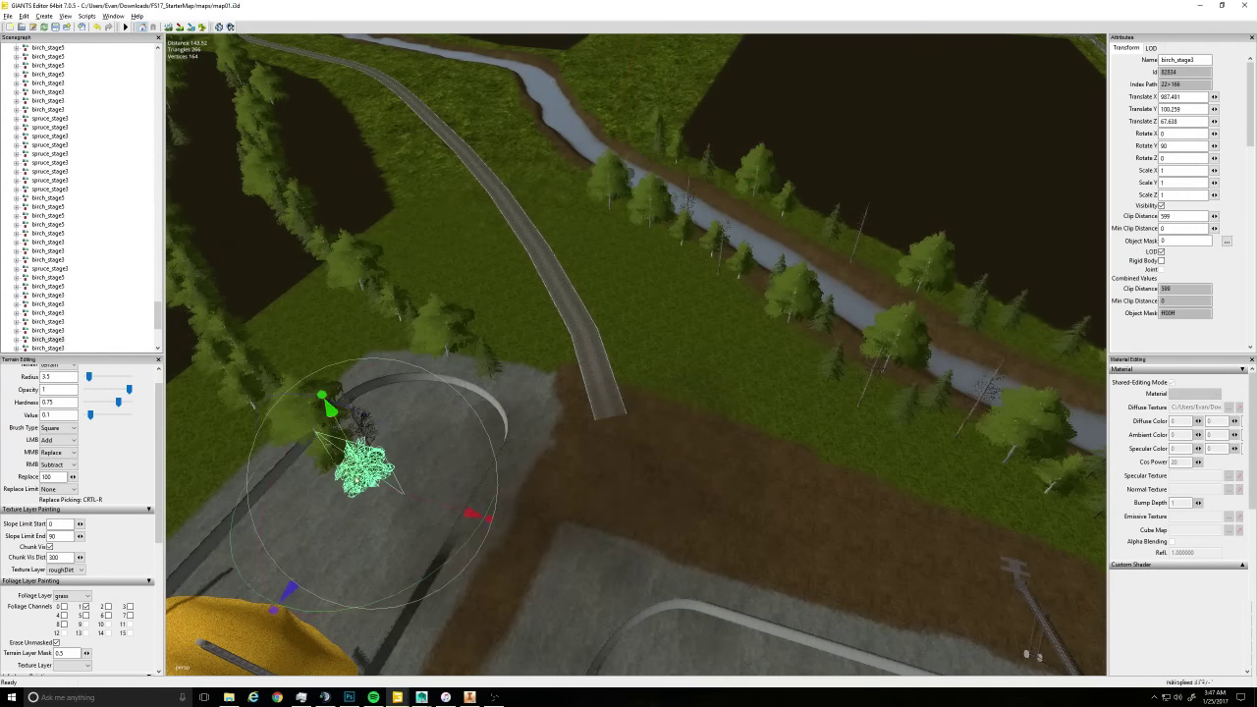
left_click(362, 491)
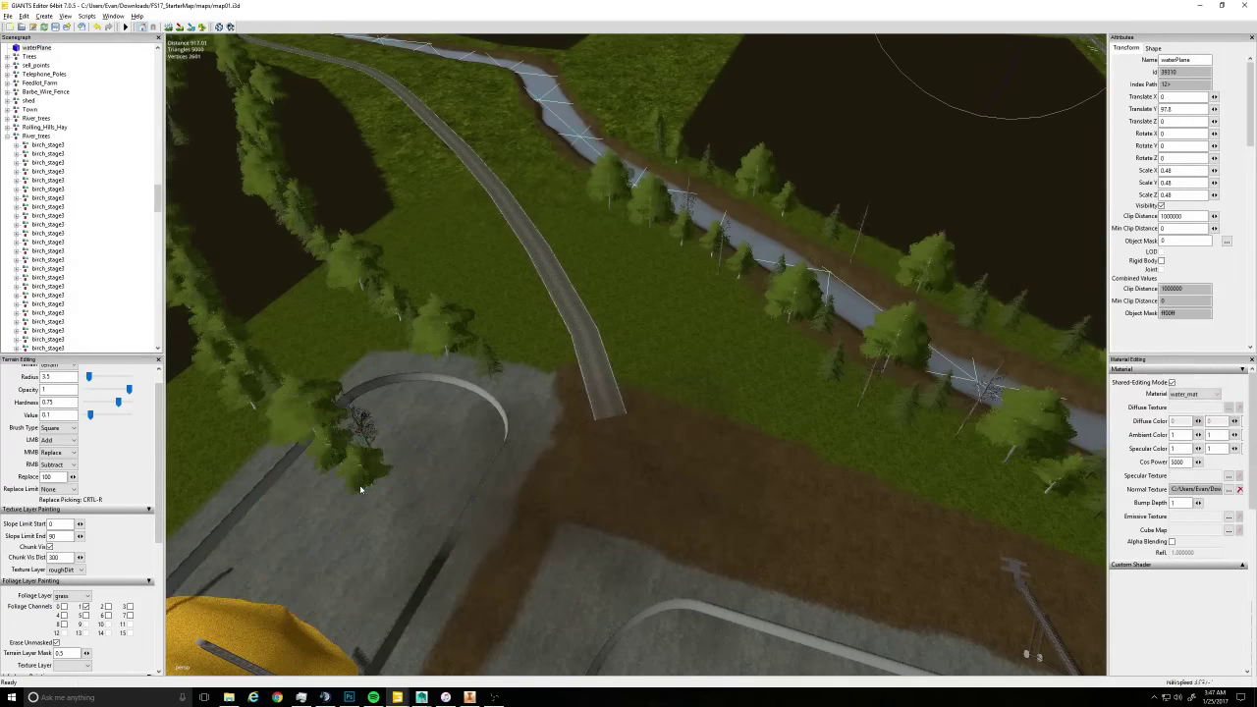
left_click(359, 489)
left_click_drag(355, 507, 632, 120)
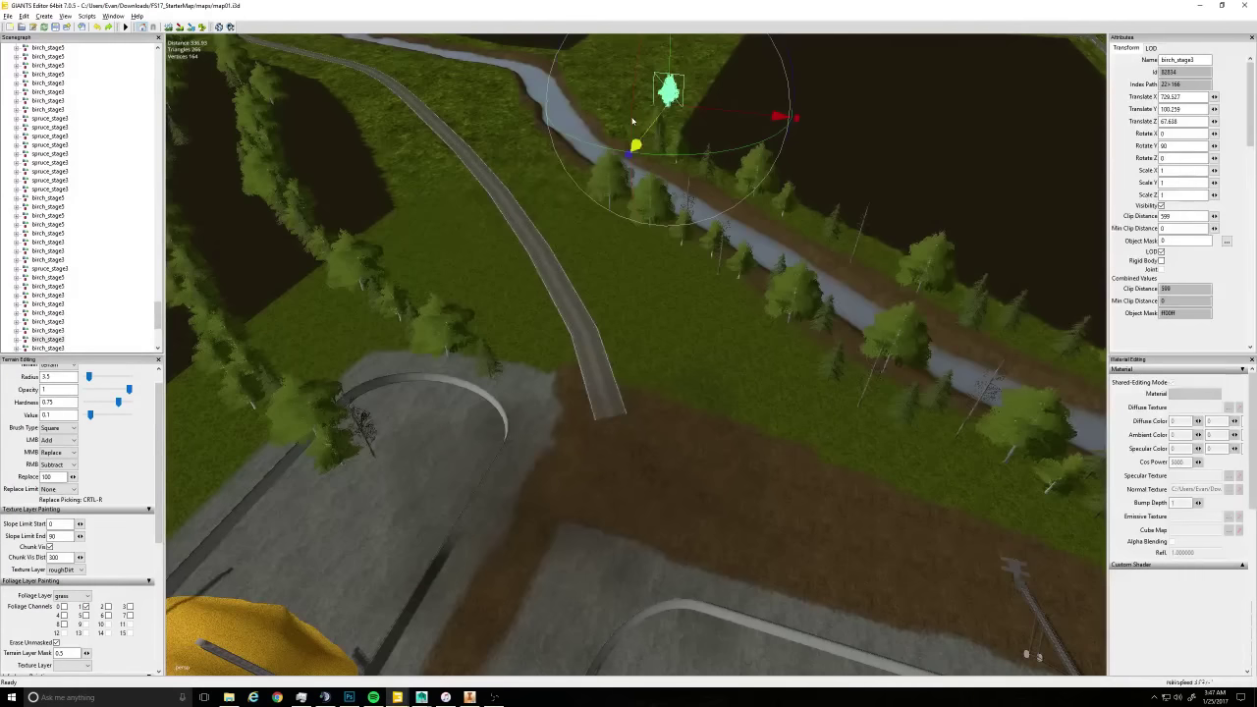
Move the birch_stage5 beyond the curved wall to about X 936, Z -25, and the nearby spruce_stage3 to the riverside grass
left_click(444, 337)
left_click_drag(445, 369, 816, 452)
left_click_drag(812, 375, 815, 349)
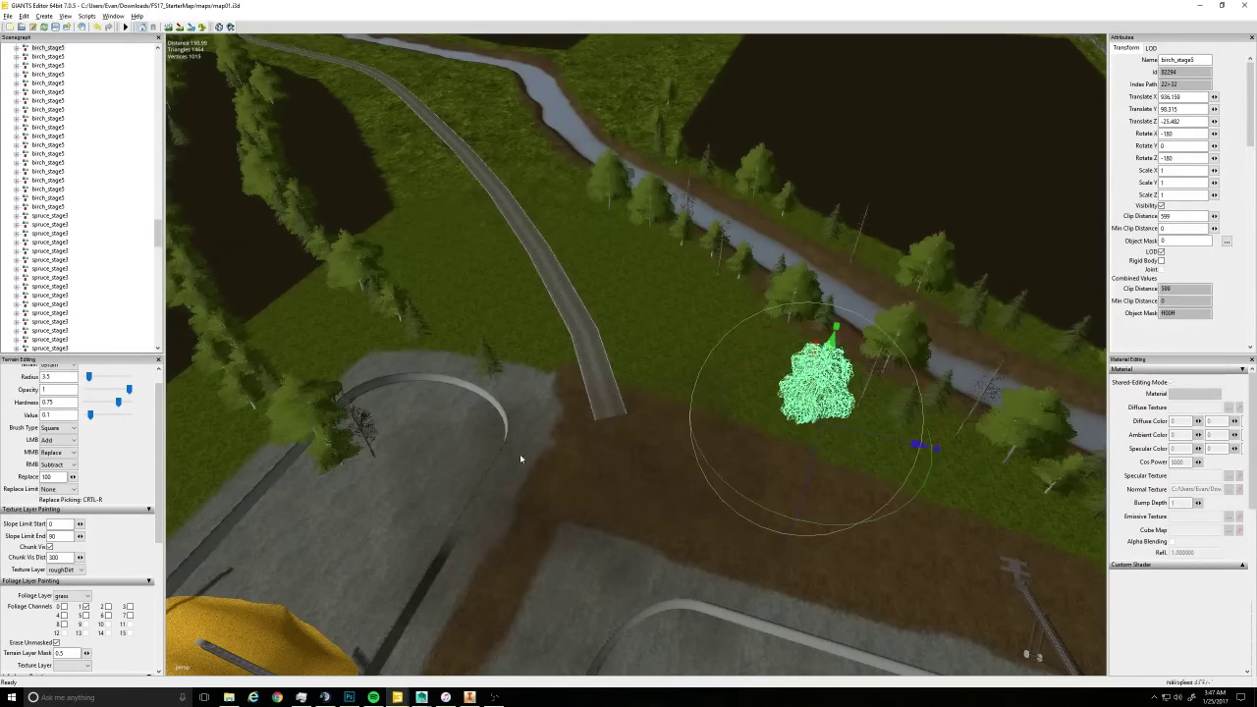
left_click(484, 360)
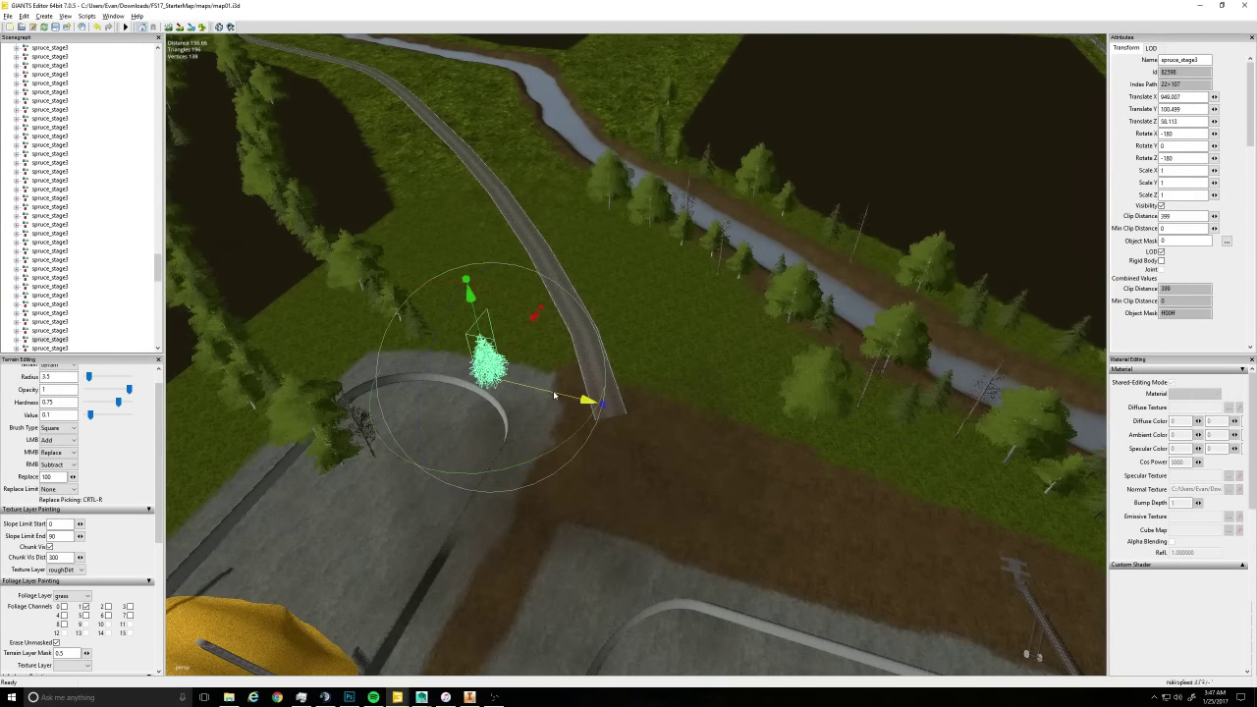
left_click_drag(555, 395, 911, 407)
Delete the pine_stage6 tree inside the curved wall and move the end-of-row birch_stage3 to about X 942, Z -58
left_click(362, 430)
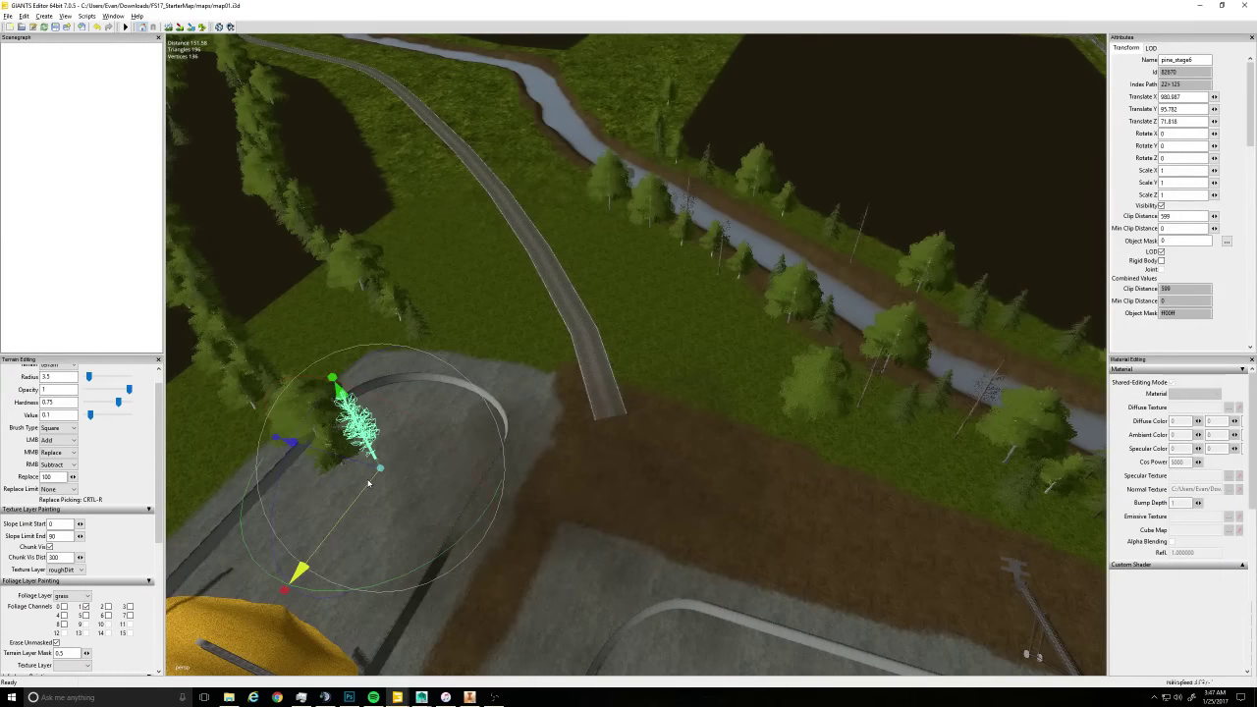
key("Delete")
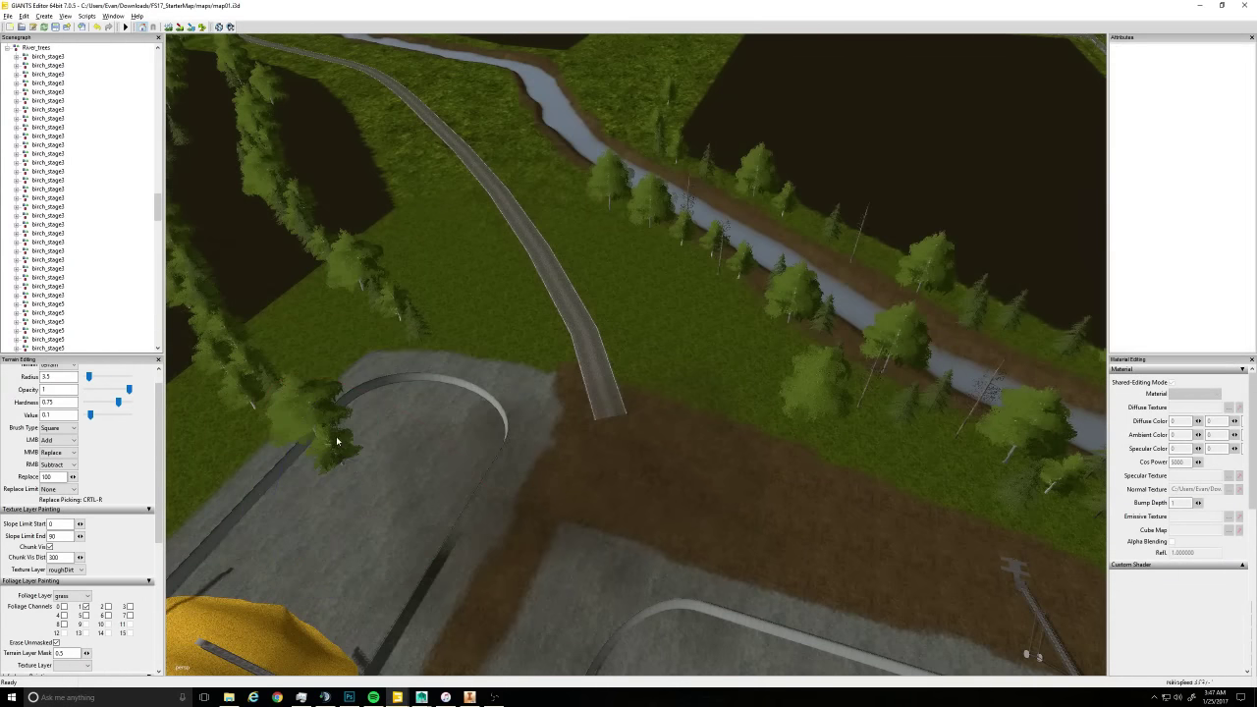
left_click(333, 452)
left_click_drag(354, 470, 887, 528)
left_click_drag(913, 455, 975, 437)
Move the birch_stage5 beside the curved wall to about X 897, Z 40, and a spruce_stage3 to about X 942, Z -37
left_click(305, 406)
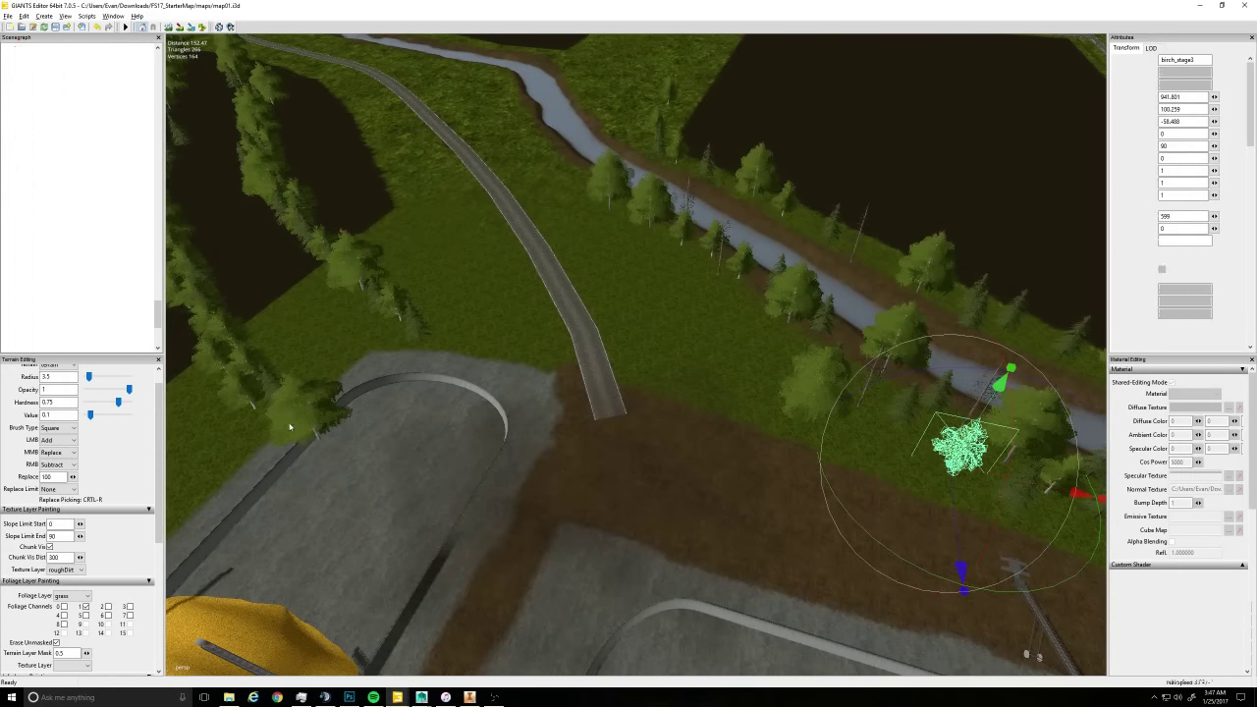
left_click_drag(334, 449, 625, 285)
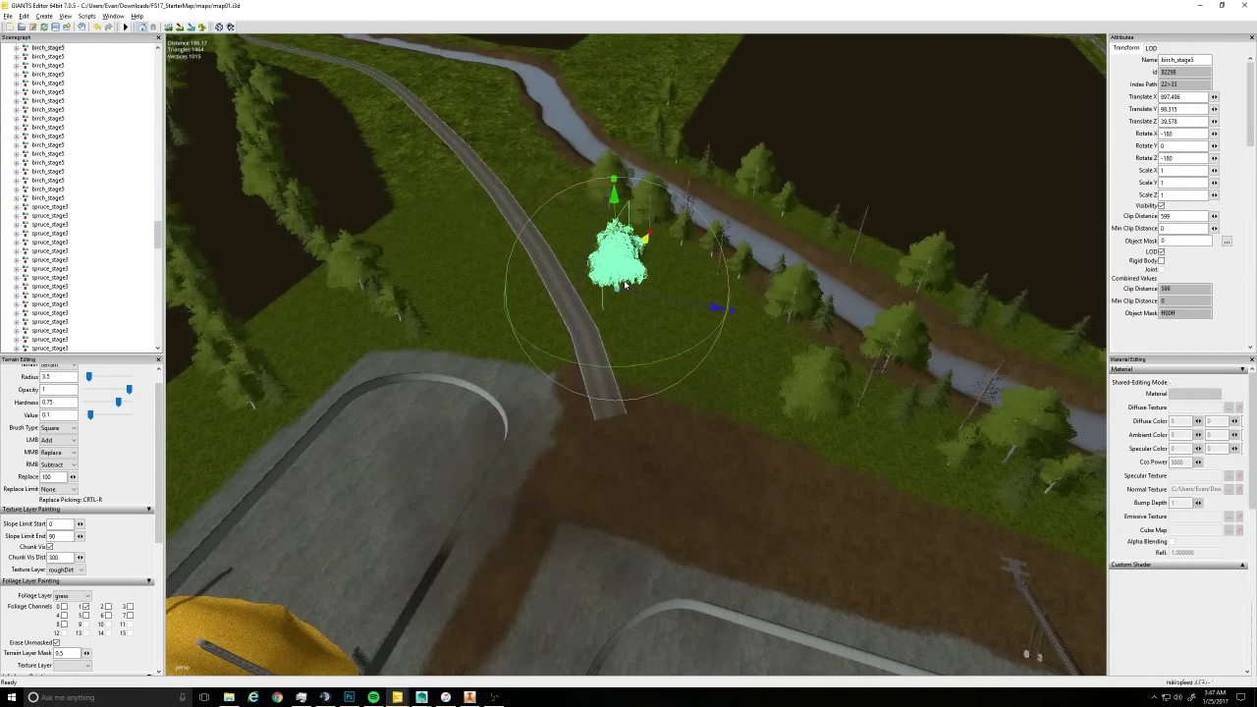
left_click(420, 336)
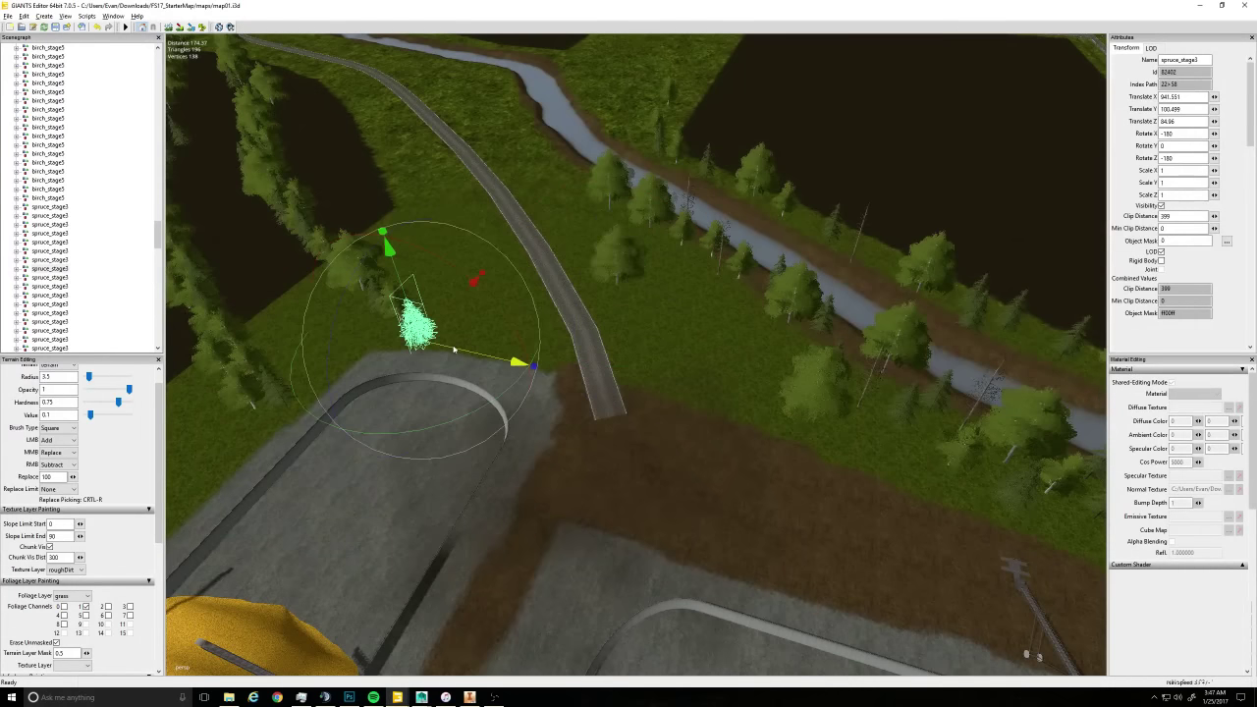
left_click_drag(419, 337, 779, 350)
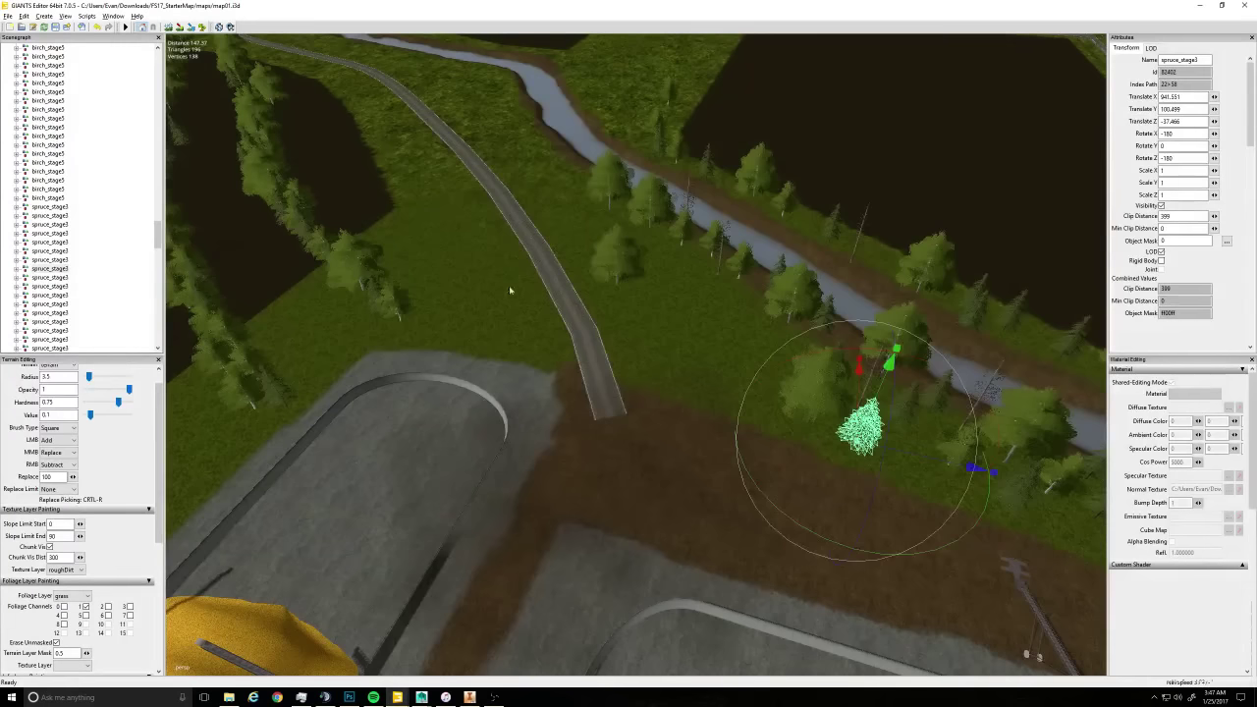
Move a birch_stage3 from the shorter tree row to about X 906, Z 2, and its neighbouring spruce_stage3 to about X 919, Z -13
left_click(399, 306)
left_click_drag(438, 340, 753, 338)
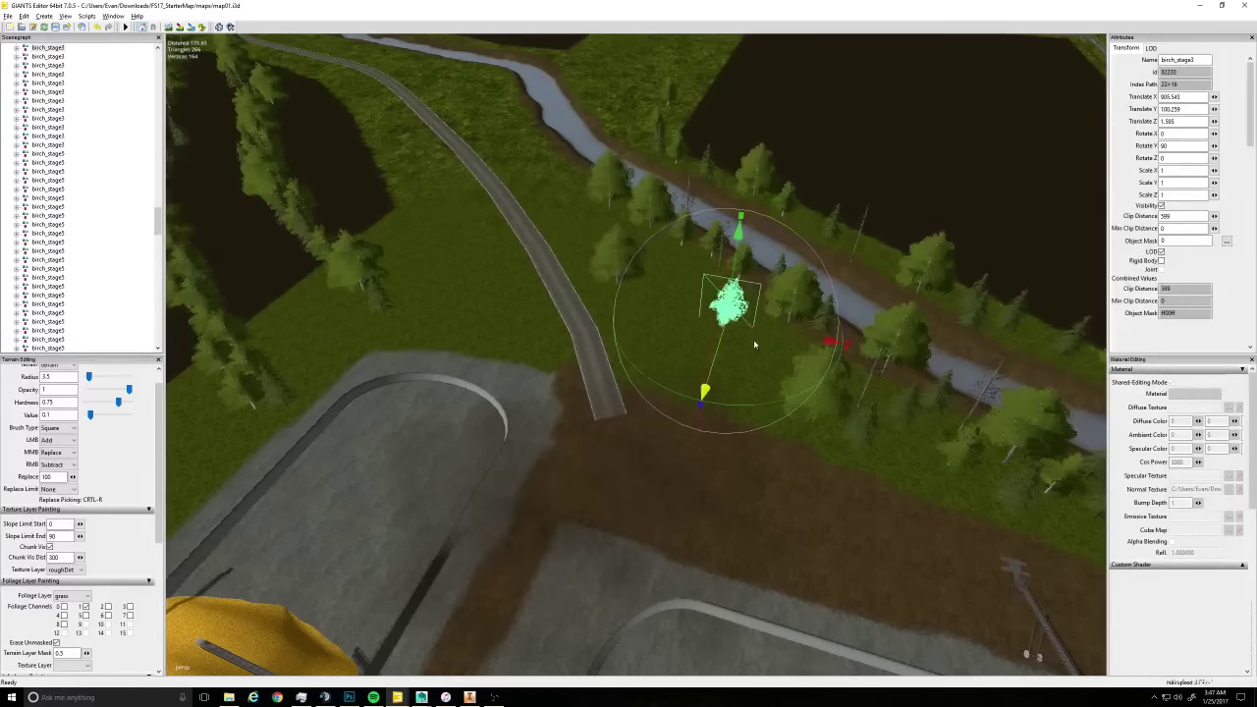
left_click(379, 304)
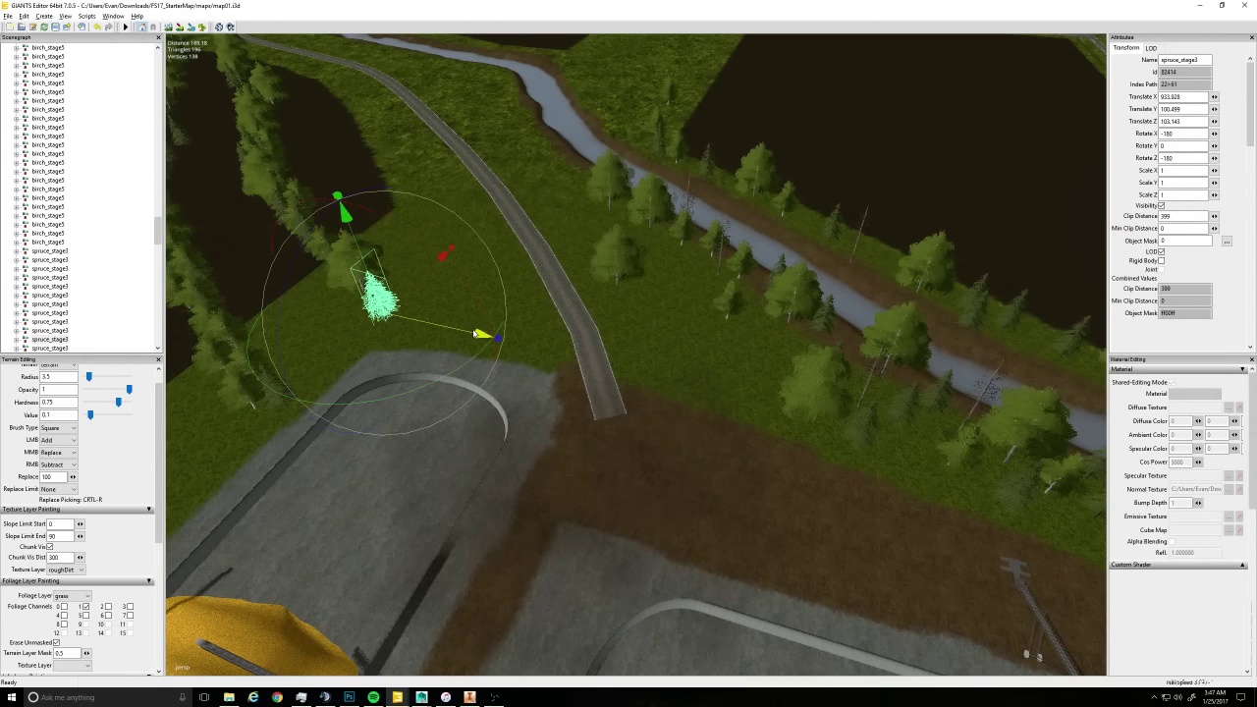
left_click_drag(475, 334, 756, 348)
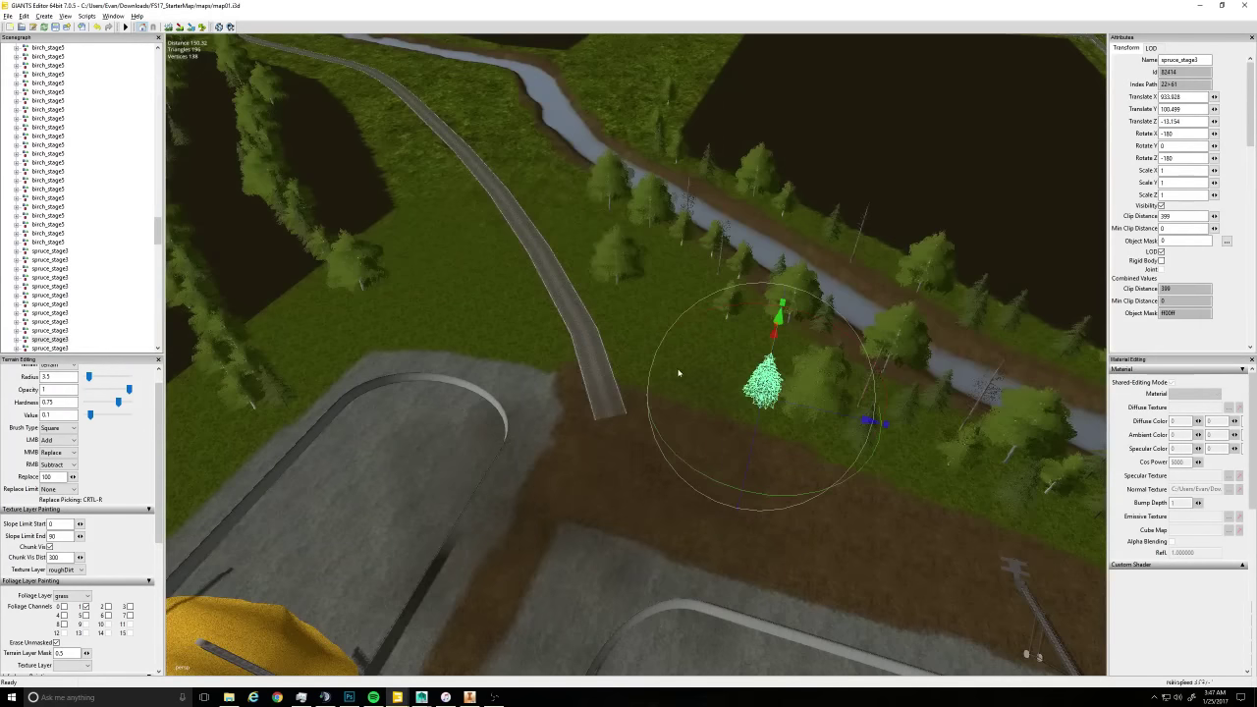
mouse_move(679, 373)
left_mouse_down("alt")
mouse_move(657, 332)
mouse_move(618, 406)
mouse_move(660, 384)
left_mouse_up("alt")
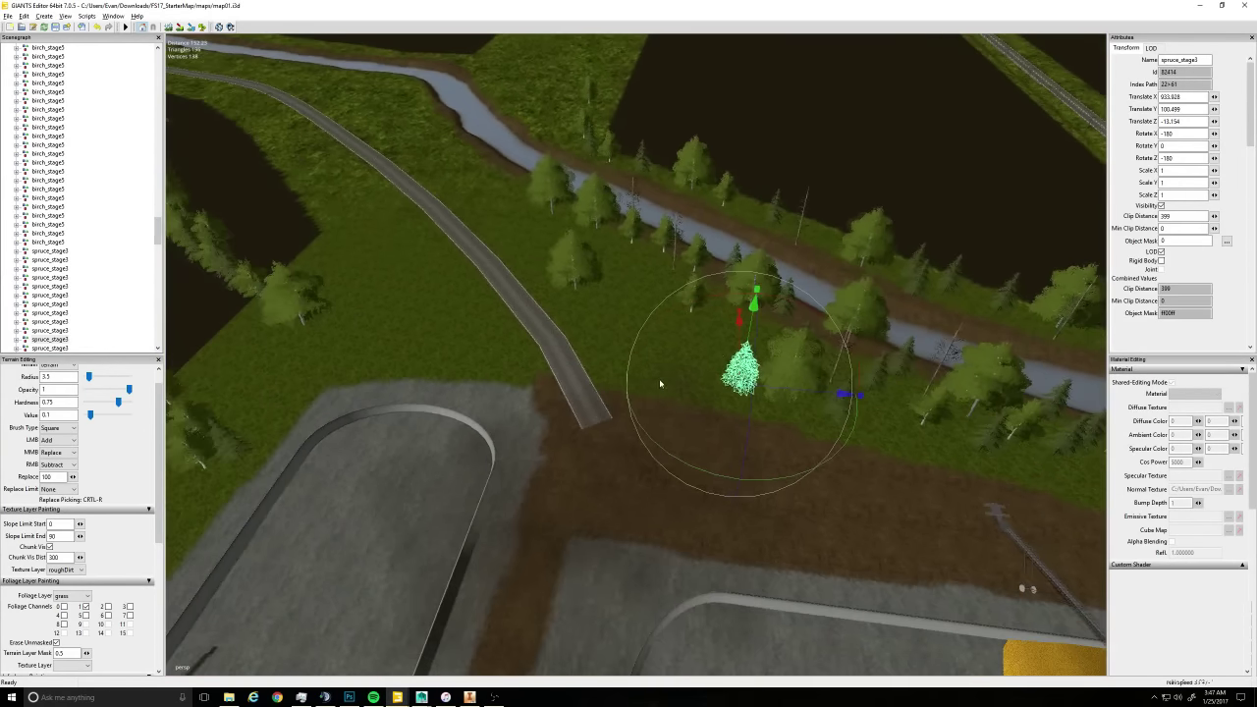
left_click_drag(738, 324, 670, 336)
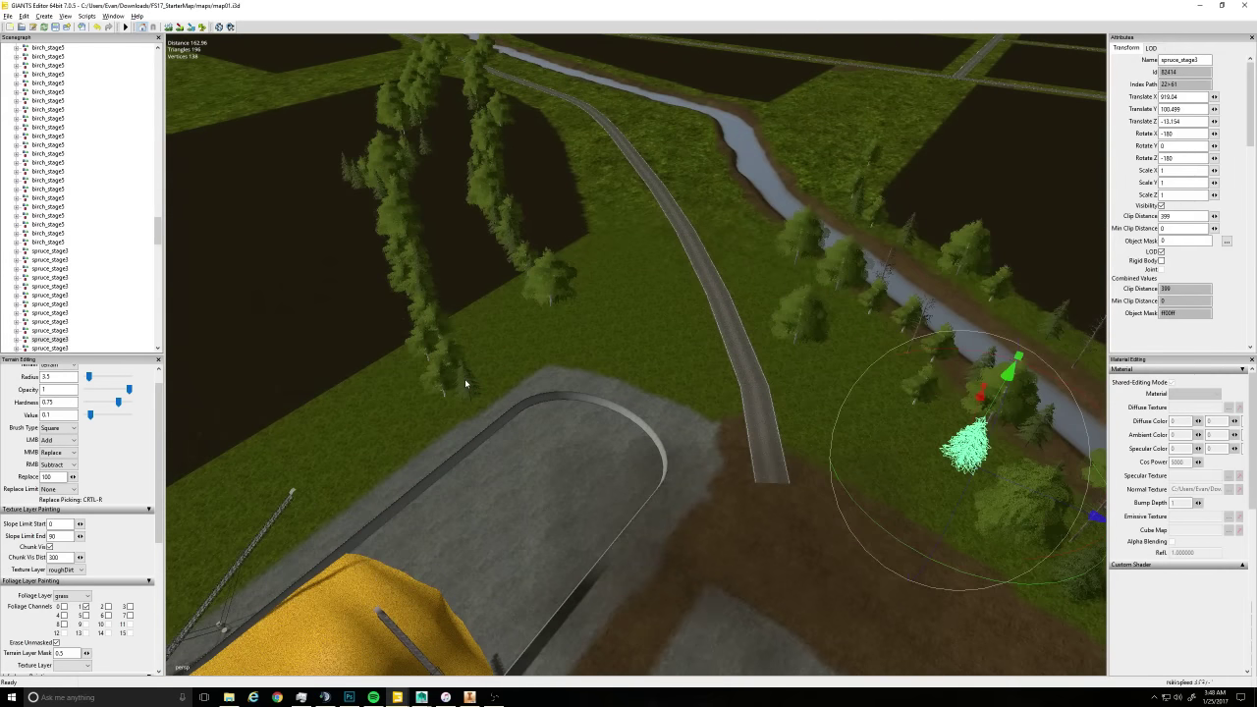
Move the end-of-row spruce_stage3 to about X 813, Z 104, and the large birch_stage5 to about X 926, Z 0
left_click(466, 383)
left_click_drag(502, 390, 746, 228)
left_click(553, 286)
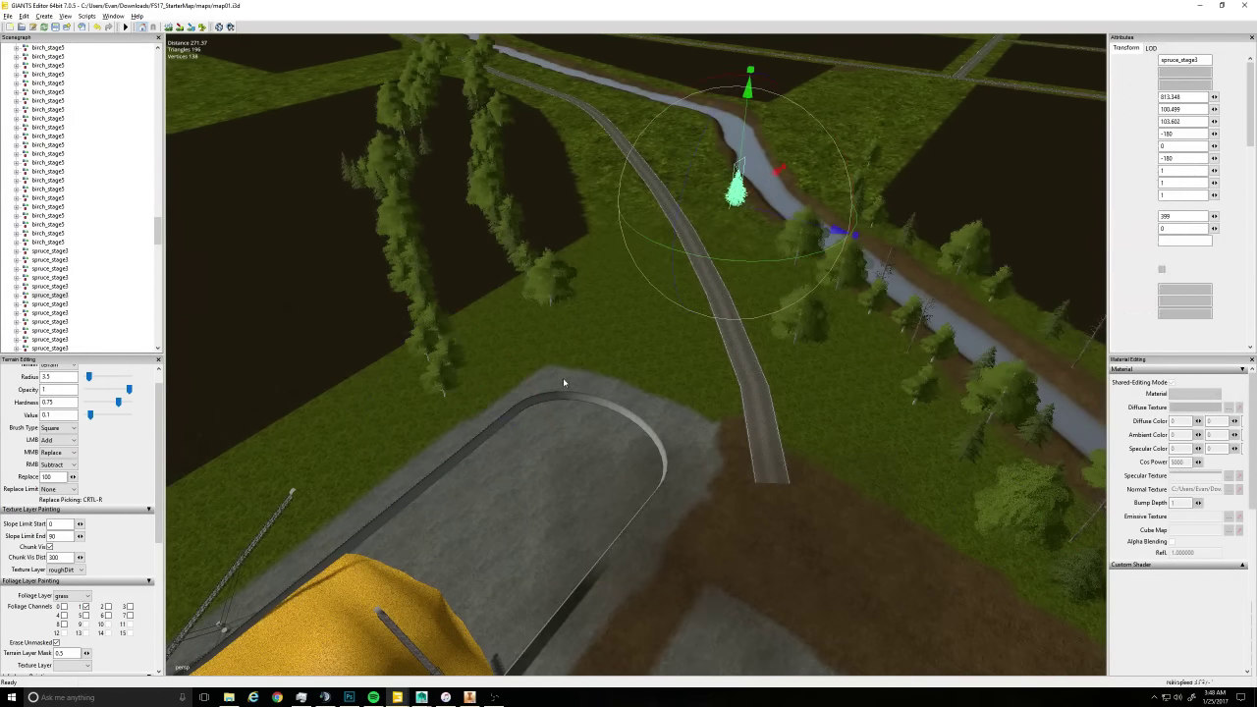
left_click_drag(563, 379, 548, 355, "alt")
left_click_drag(475, 321, 744, 348)
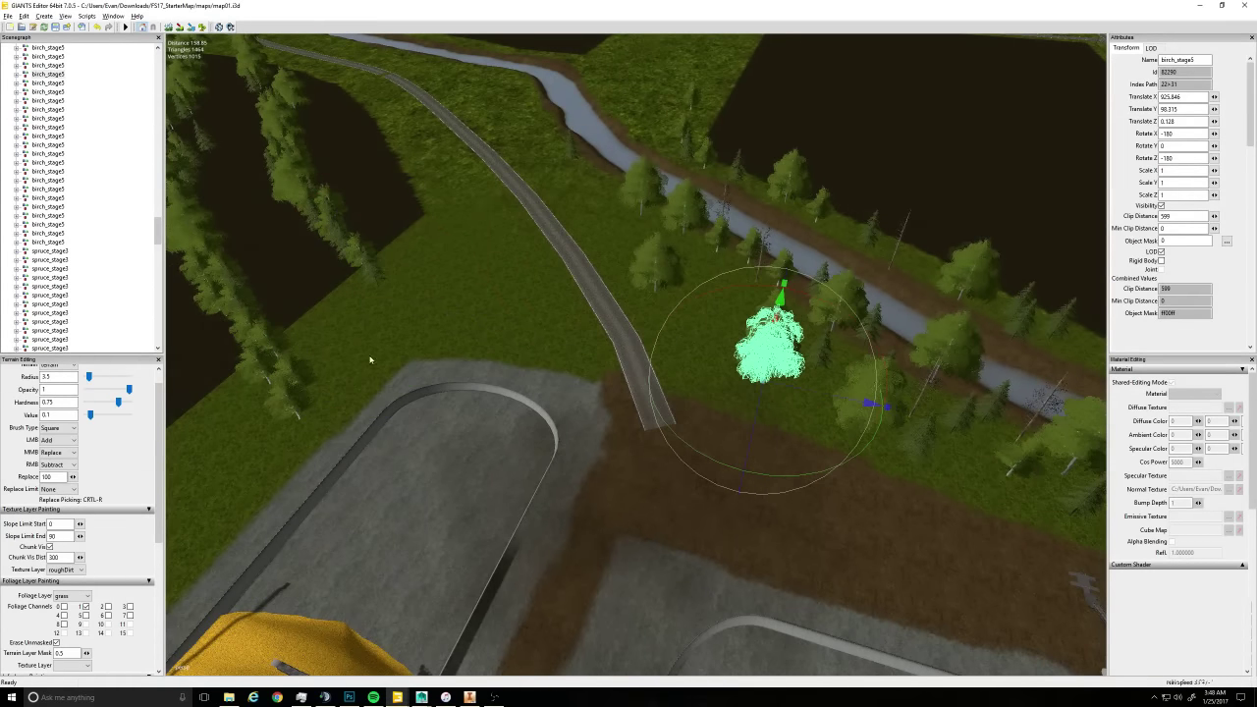
Move two birch_stage3 trees from the end of the longer row to about X 938, Z -9 and X 946, Z -48
left_click(292, 413)
left_click_drag(317, 429, 687, 417)
left_click_drag(770, 579, 791, 443)
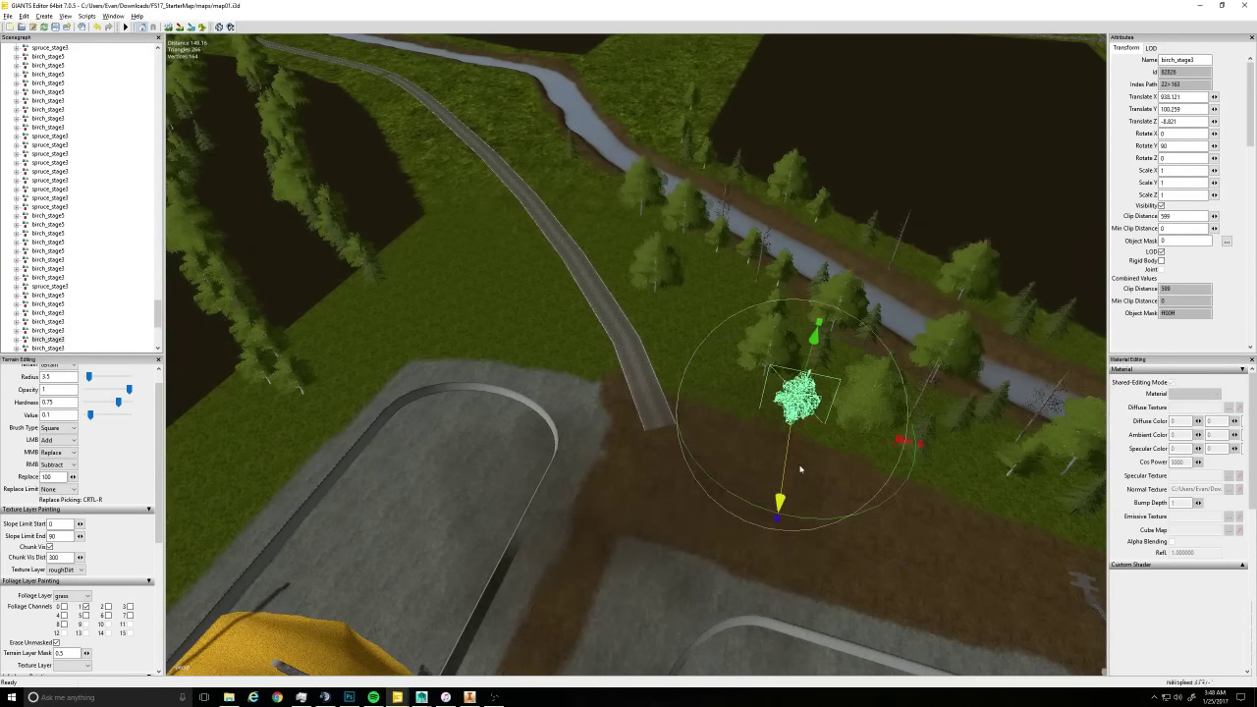
left_click(294, 383)
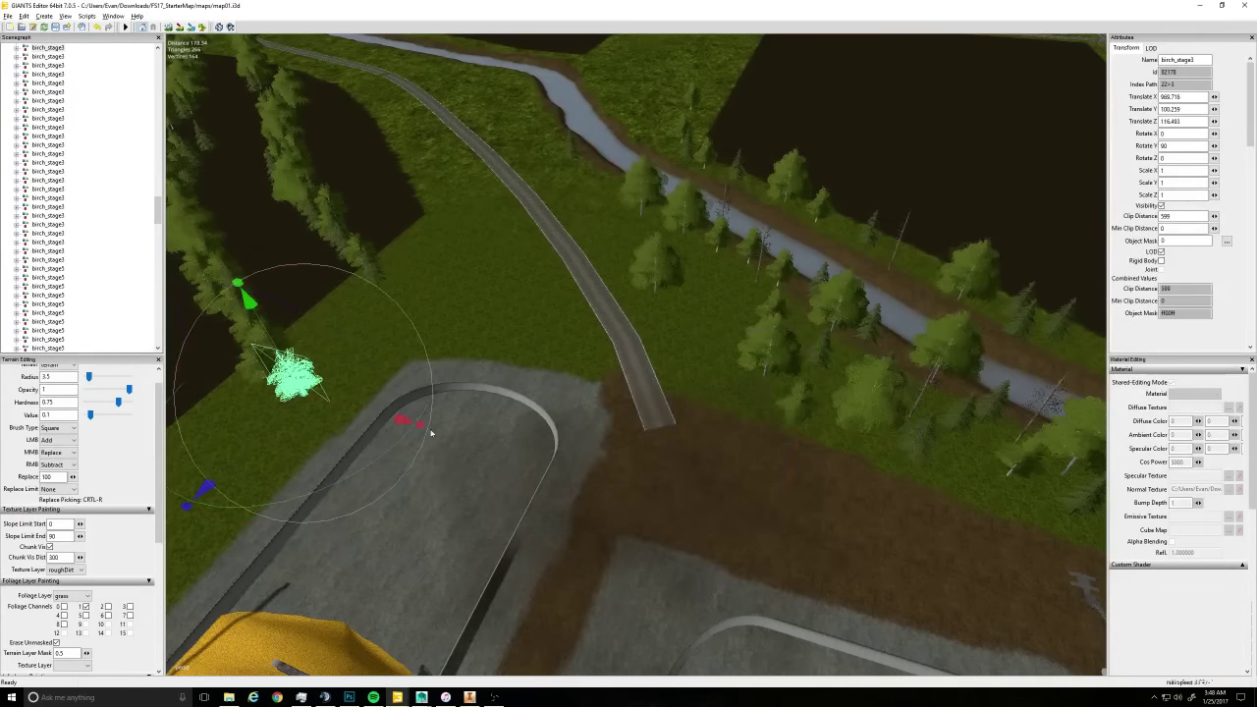
left_click_drag(357, 411, 813, 446)
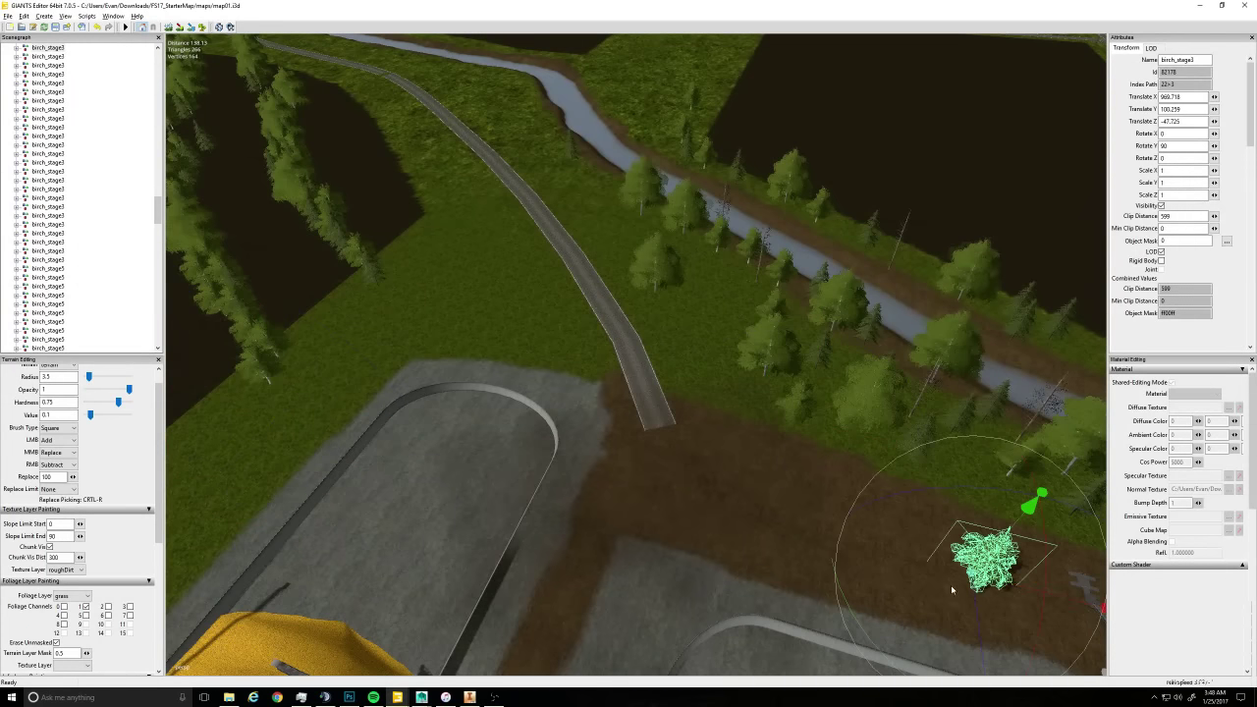
left_click_drag(975, 618, 991, 553)
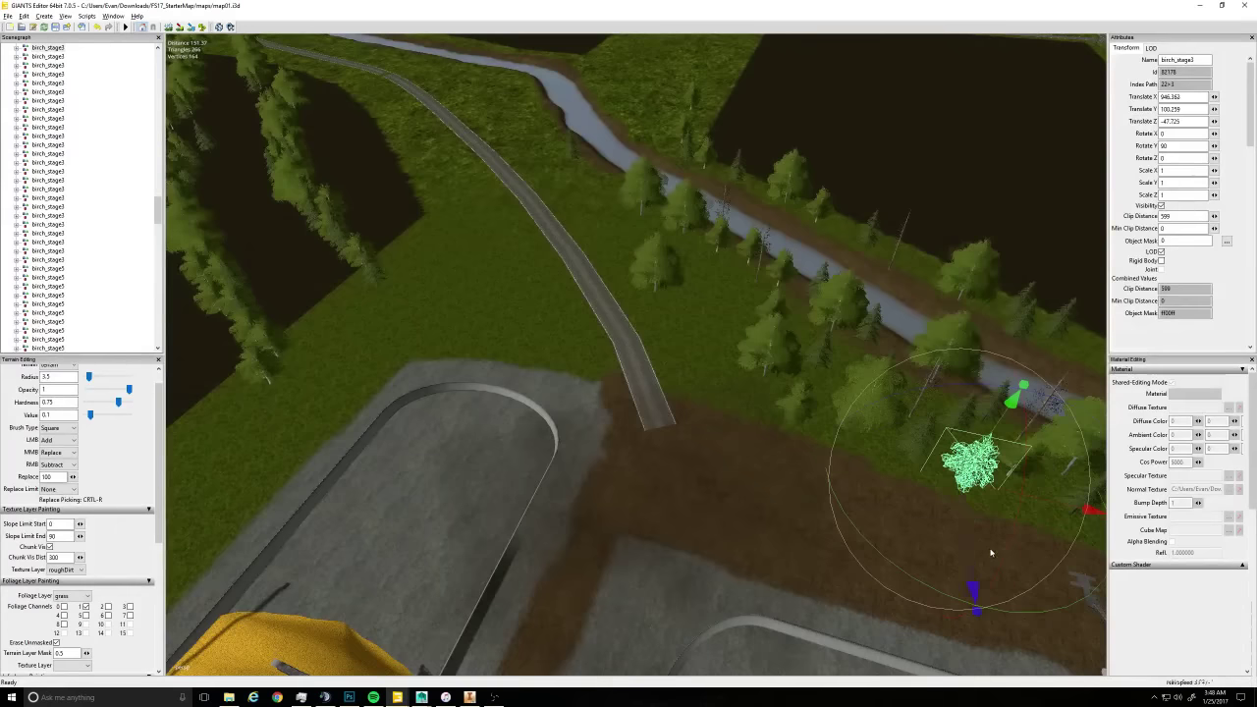
Move the next birch_stage3 to about X 783, Z 128, and a spruce_stage3 to the near bank at about X 843, Z 79
left_click(262, 368)
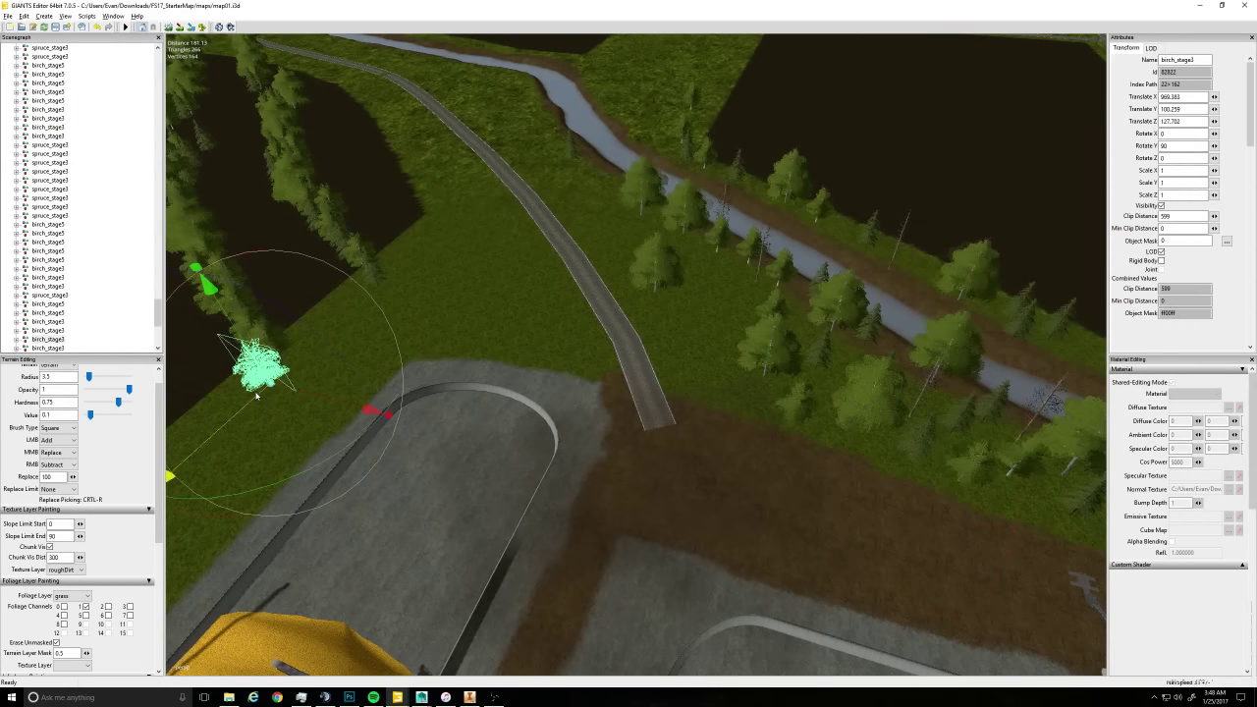
left_click_drag(257, 395, 551, 242)
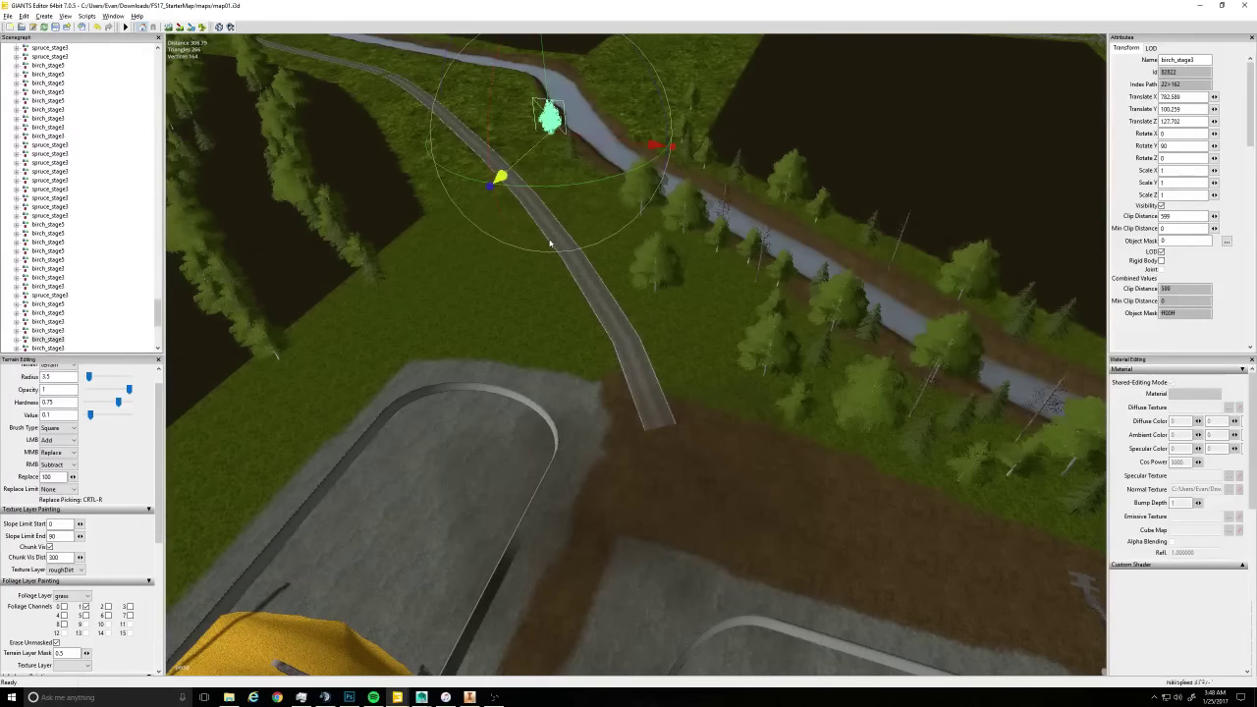
left_click(374, 290)
left_click_drag(391, 275, 614, 186)
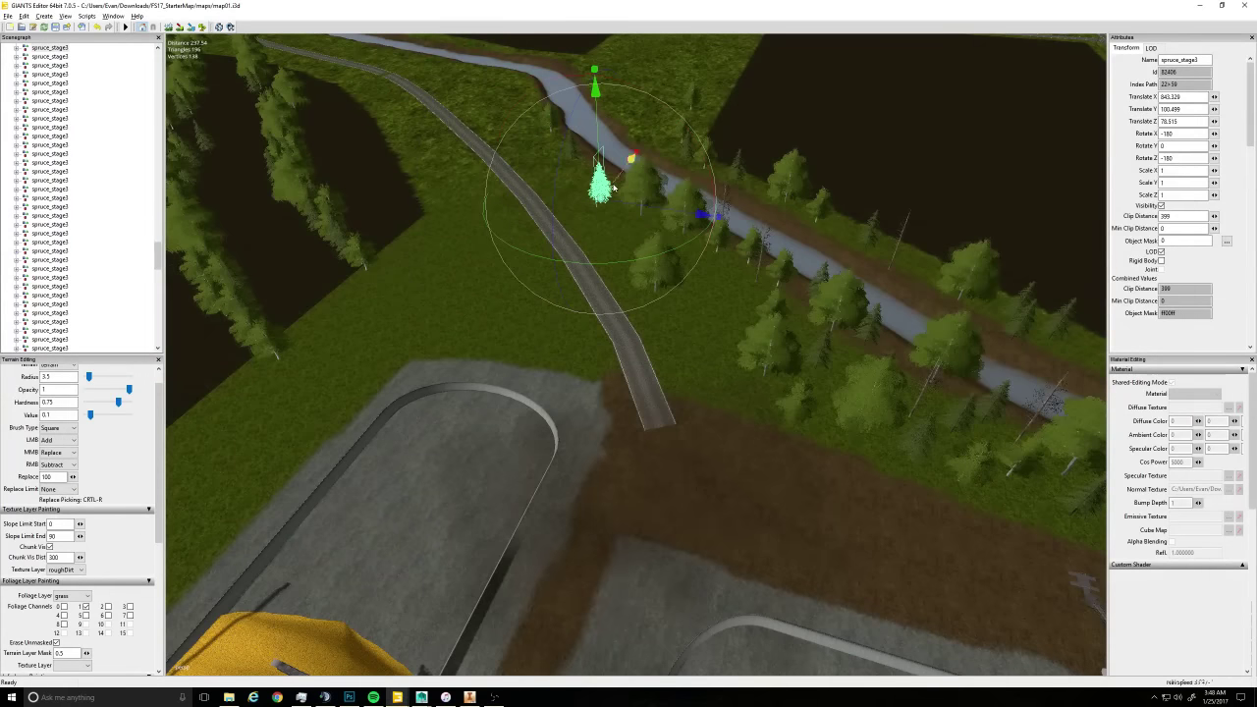
Move the birch_stage3 ending the shorter row toward the river, and the adjacent spruce_stage3 to about X 912, Z 15
left_click(356, 253)
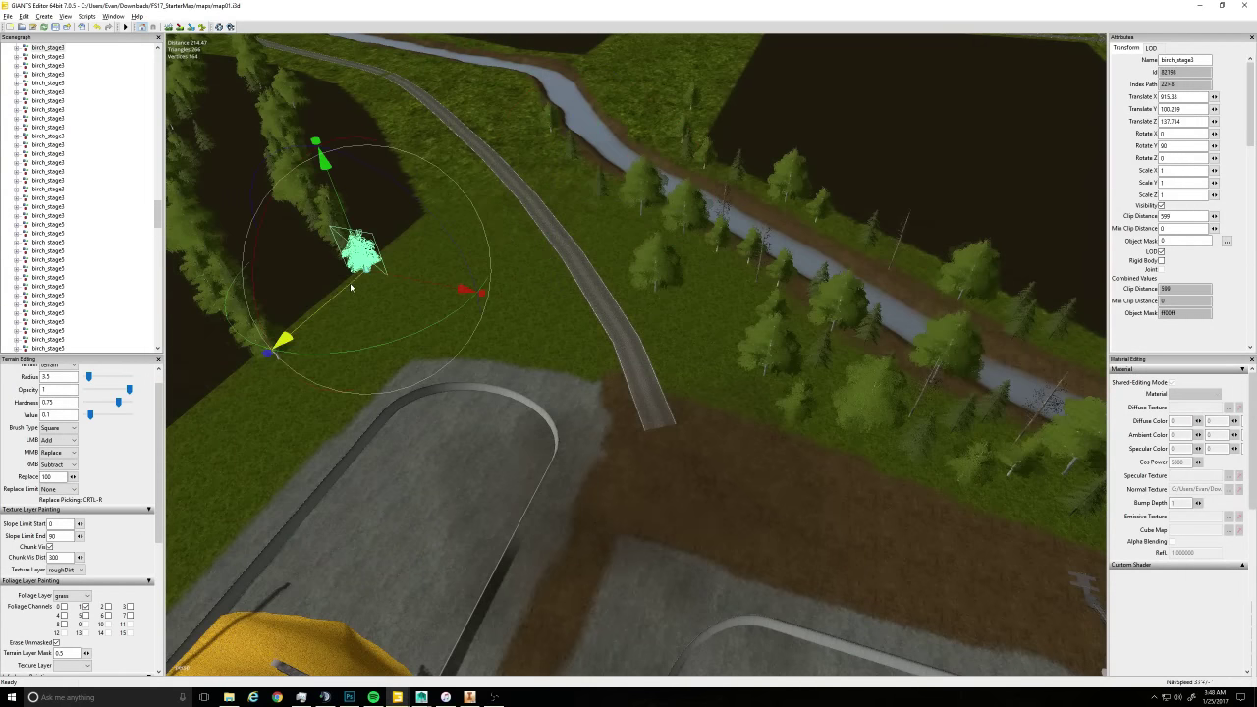
left_click_drag(351, 286, 586, 93)
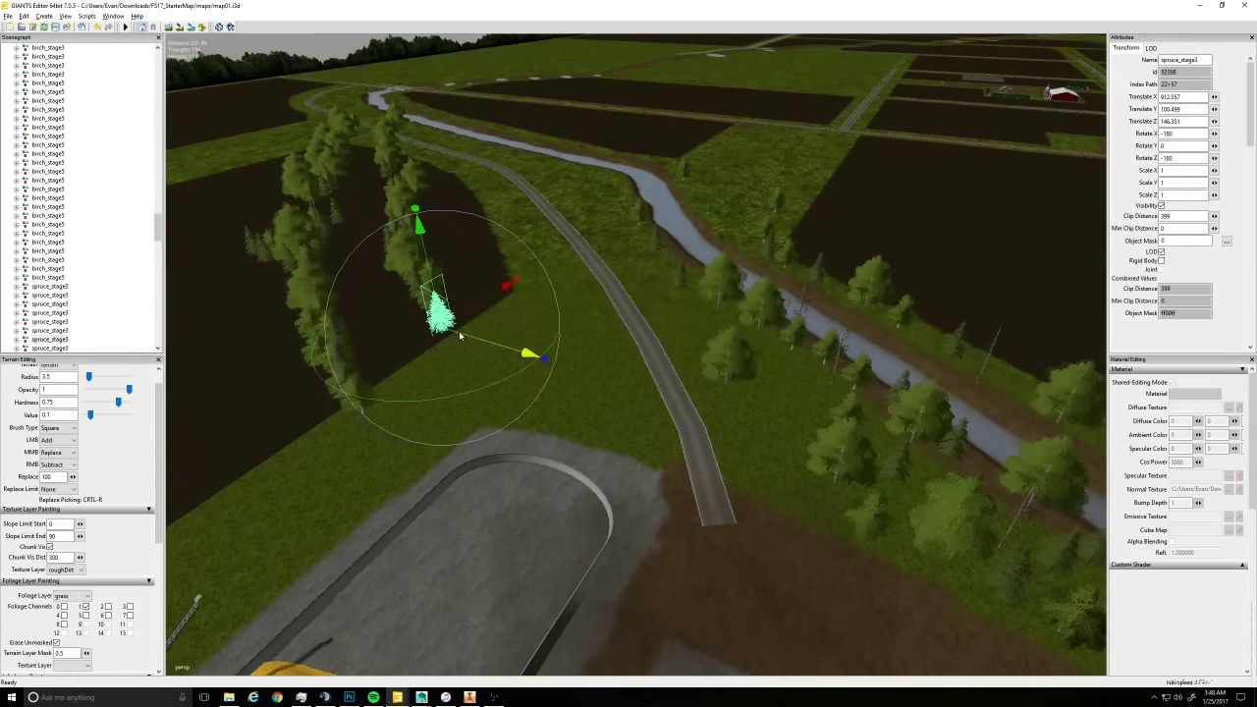
left_click_drag(459, 330, 739, 358)
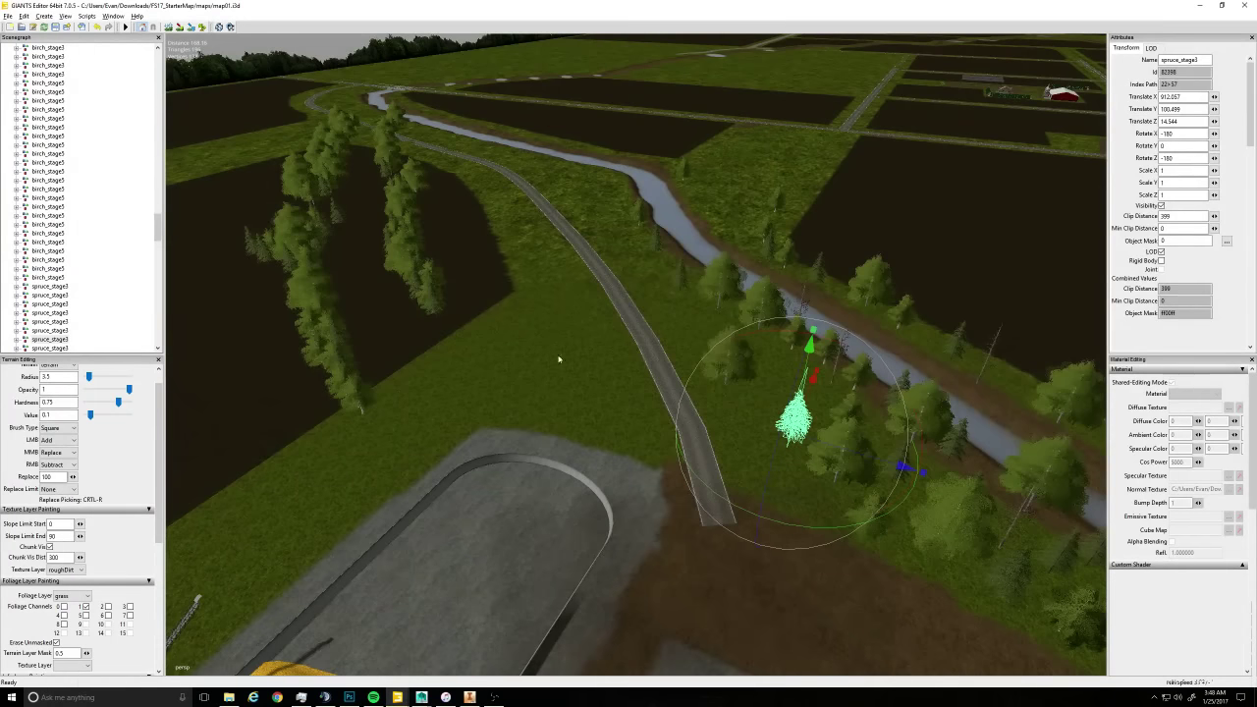
Move the birch_stage3 at the end of the longer row to the near bank at about X 882, Z 21
left_click(356, 408)
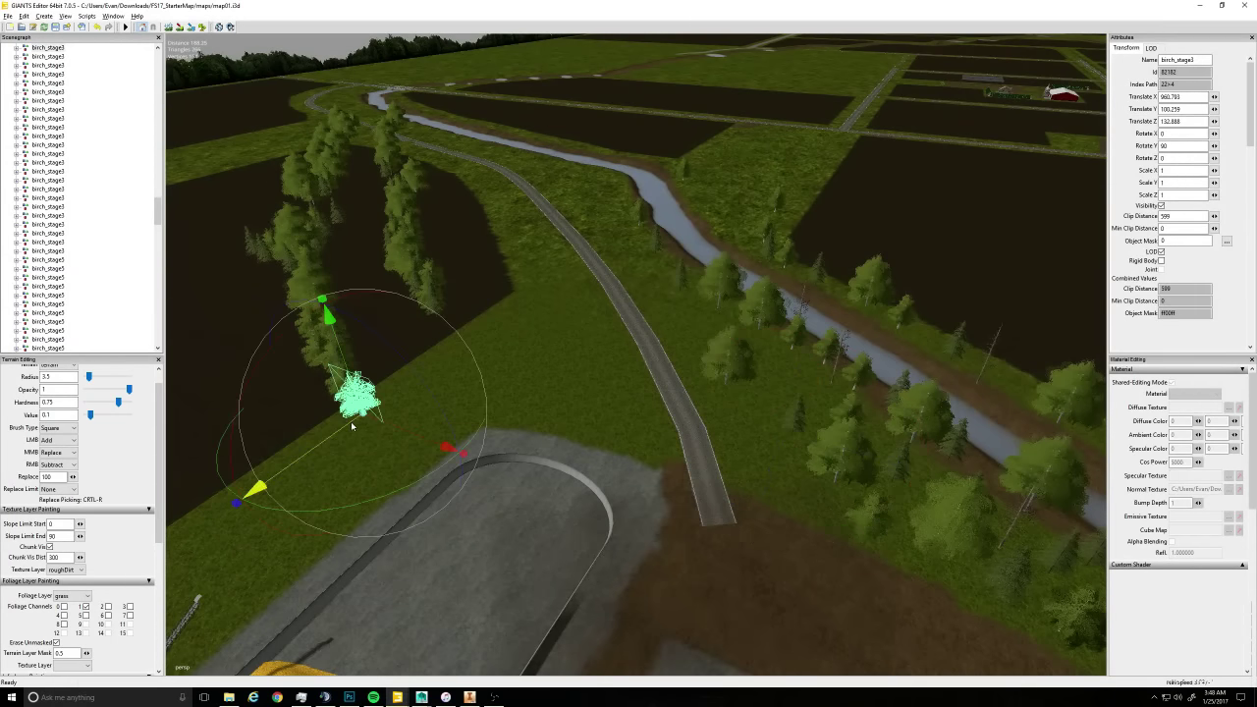
left_click_drag(352, 425, 539, 320)
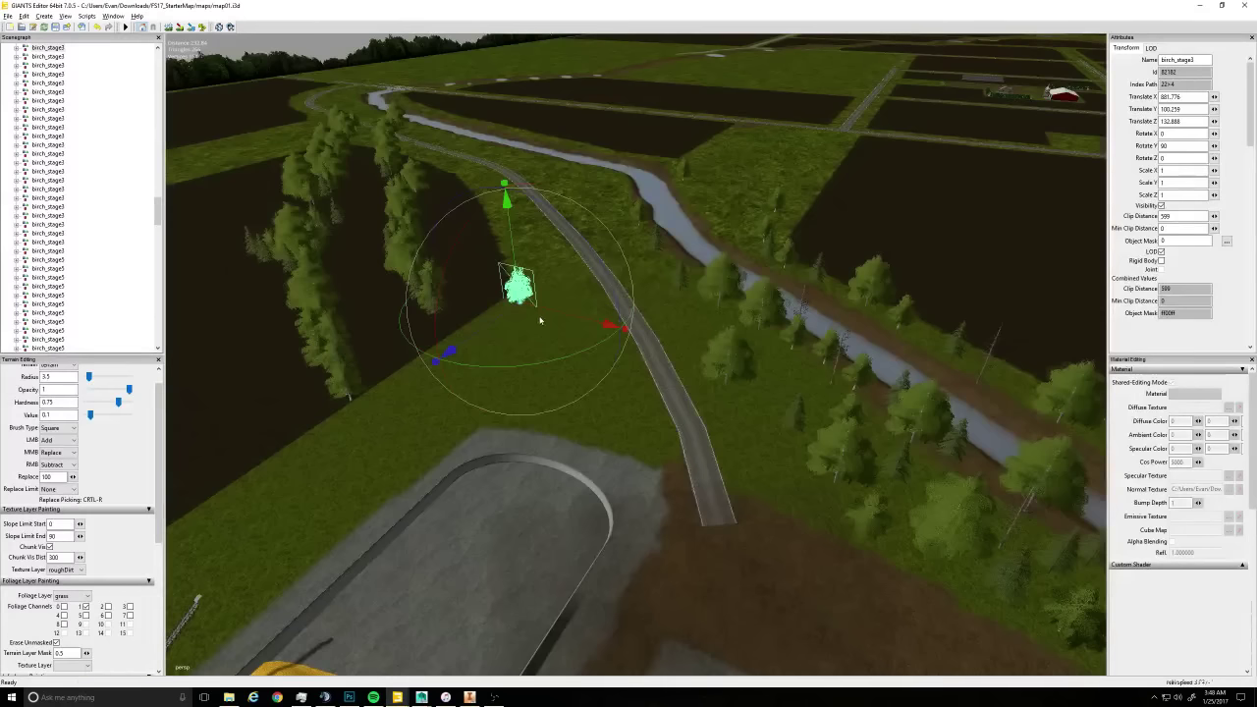
left_click(658, 316)
key("ctrl+z")
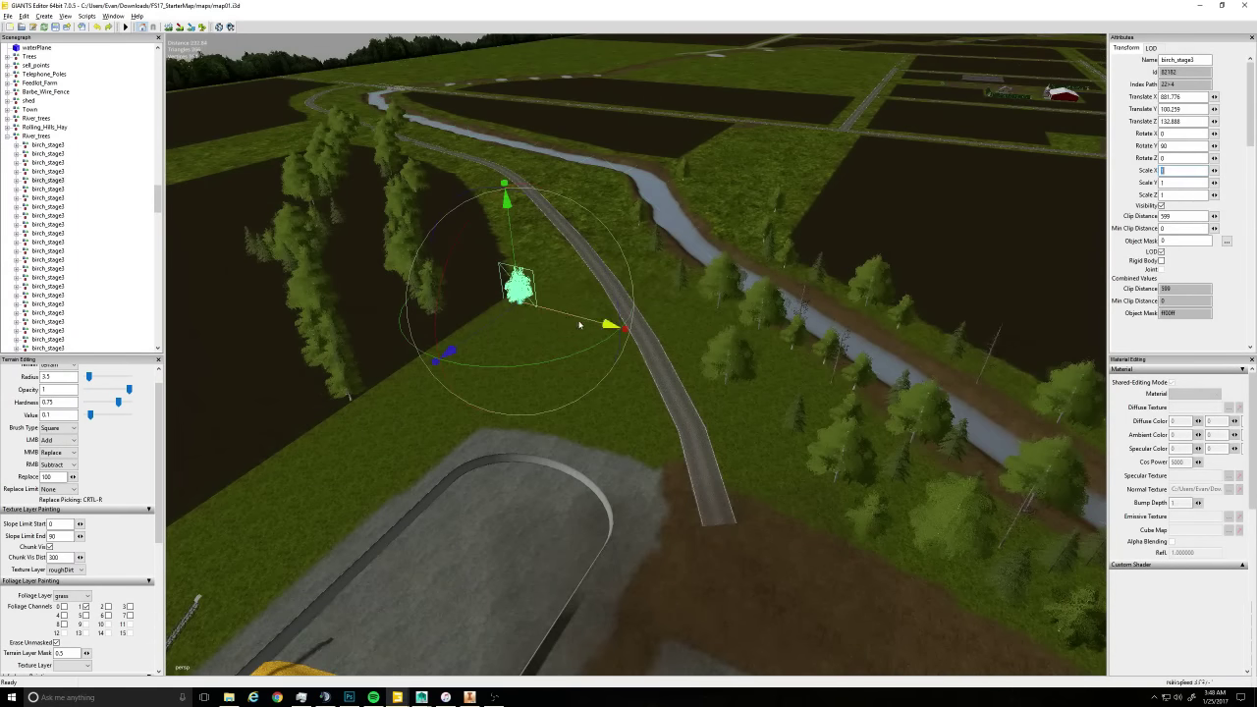
left_click_drag(580, 325, 650, 388)
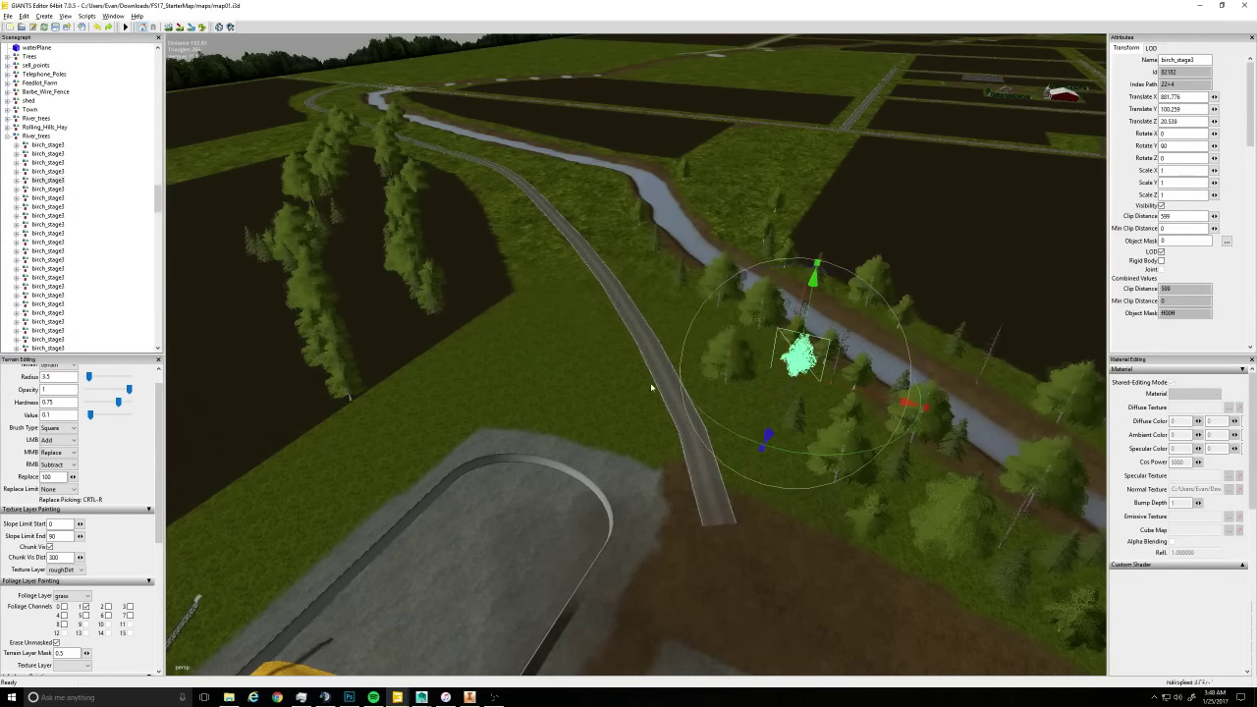
right_click_drag(651, 388, 954, 479)
right_click_drag(570, 368, 439, 394)
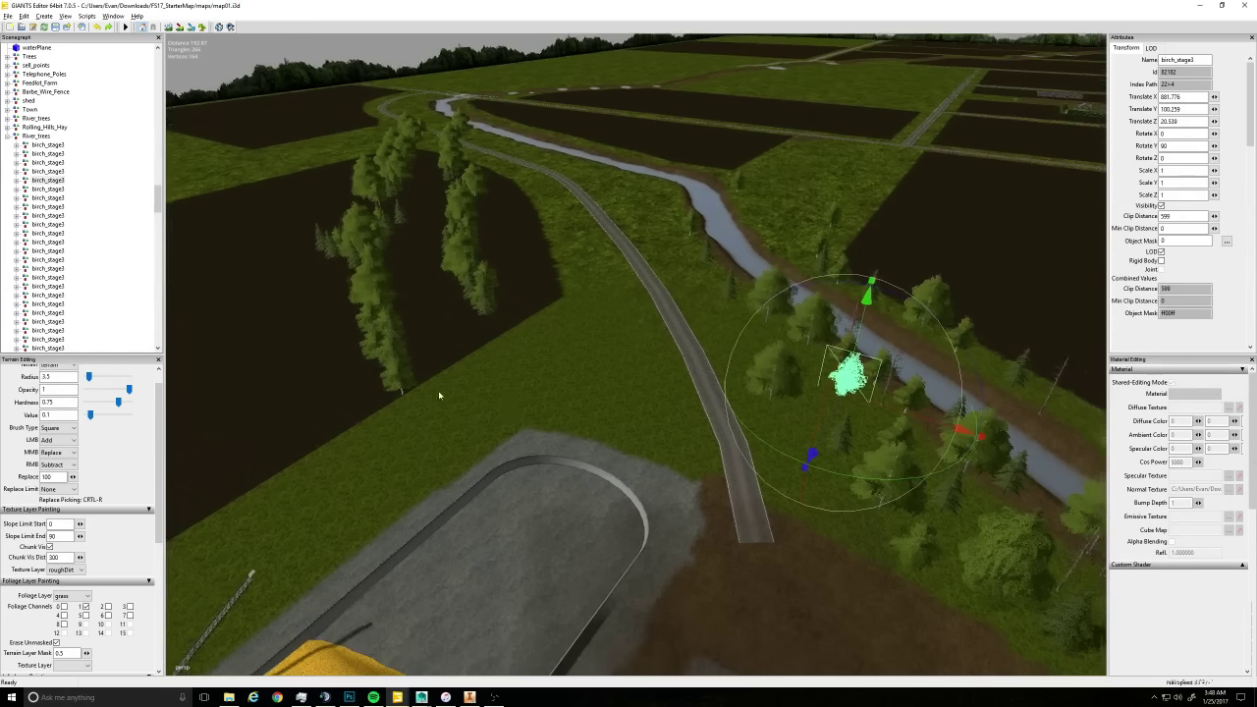
Move the birch_stage3 at the end of the longer row to about X 908, Z 26, and a spruce_stage3 to about X 756, Z 149
left_click(395, 380)
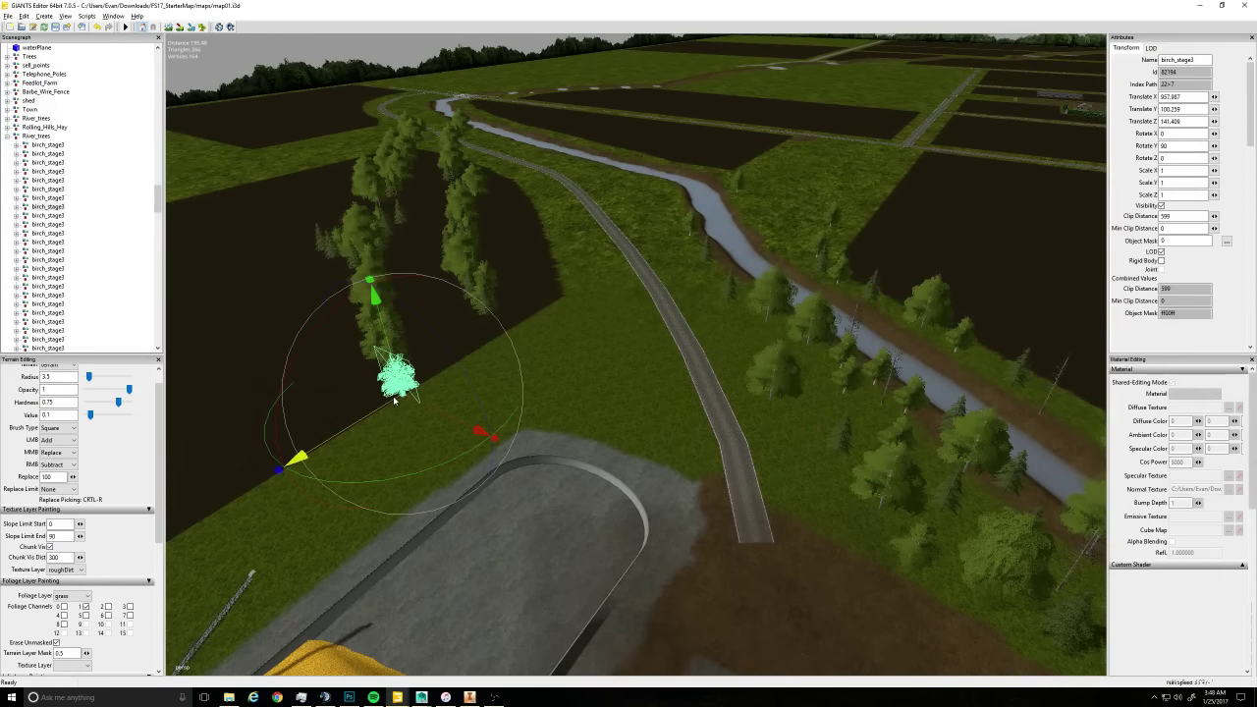
left_click_drag(395, 380, 586, 370)
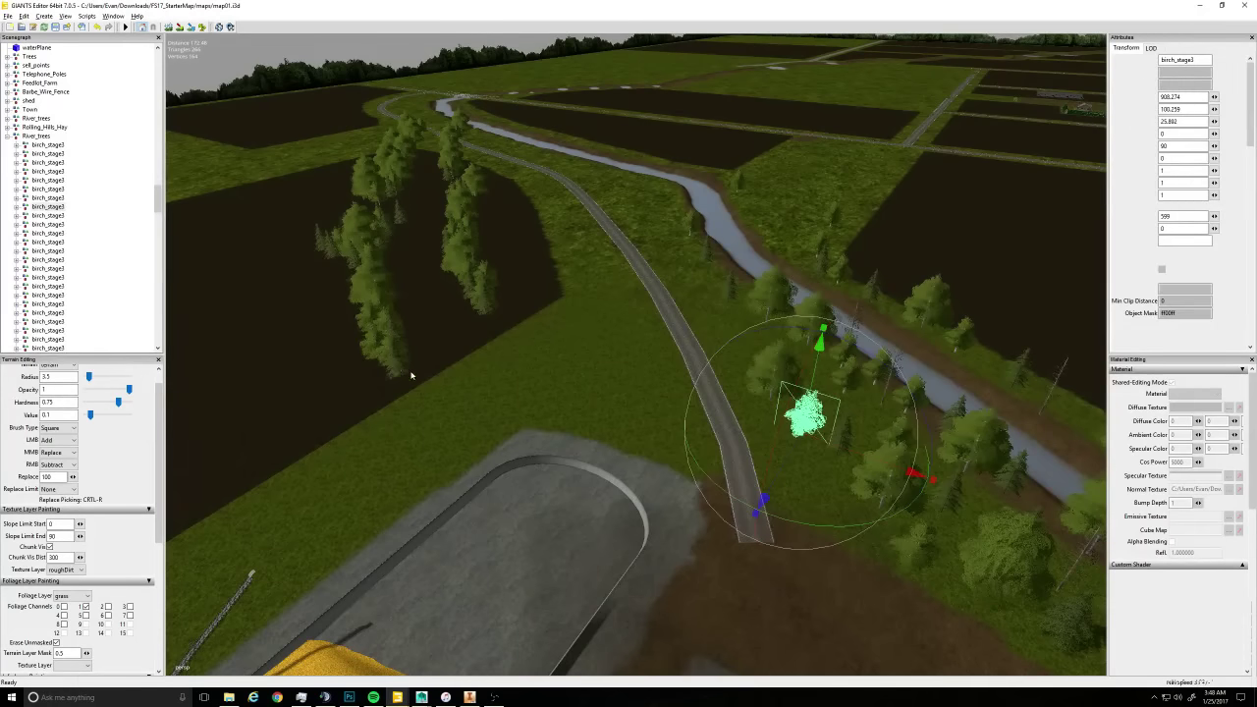
left_click(376, 386)
left_click_drag(422, 374, 680, 208)
Move a spruce_stage3 across the river to about X 661, Z 155, and a birch_stage3 beside the road to about X 927, Z 19
left_click(486, 306)
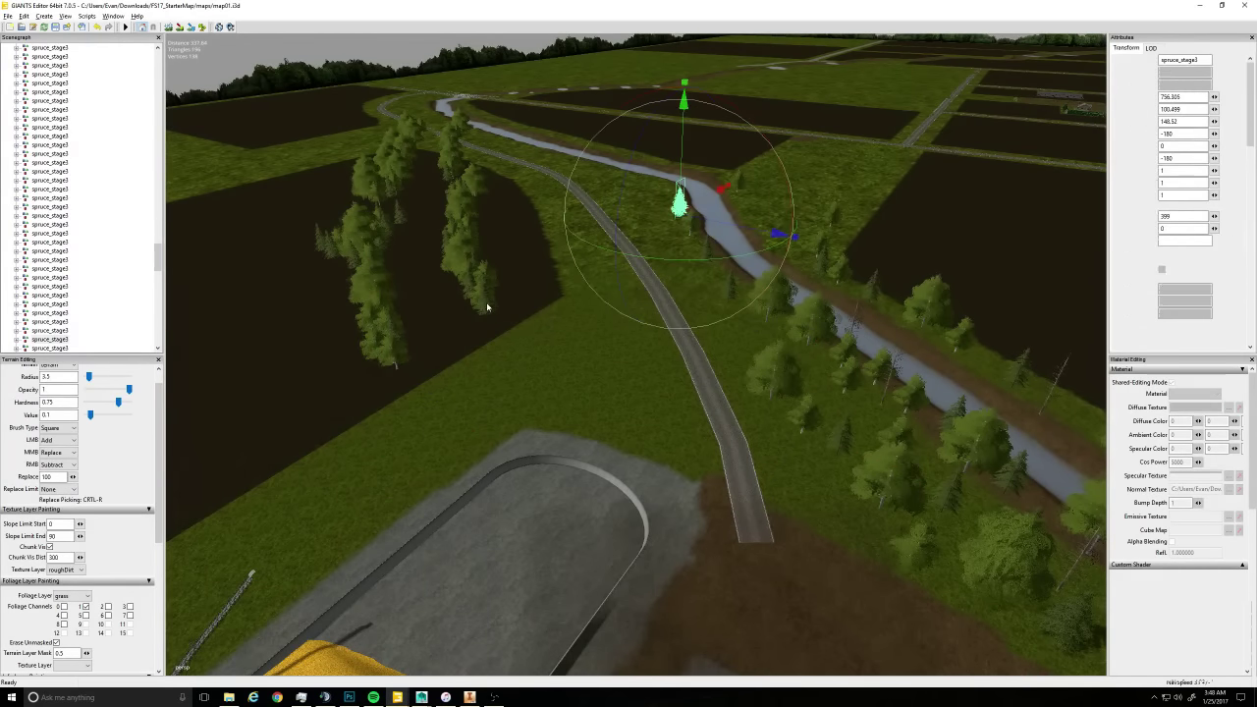
left_click_drag(511, 299, 770, 134)
left_click(392, 358)
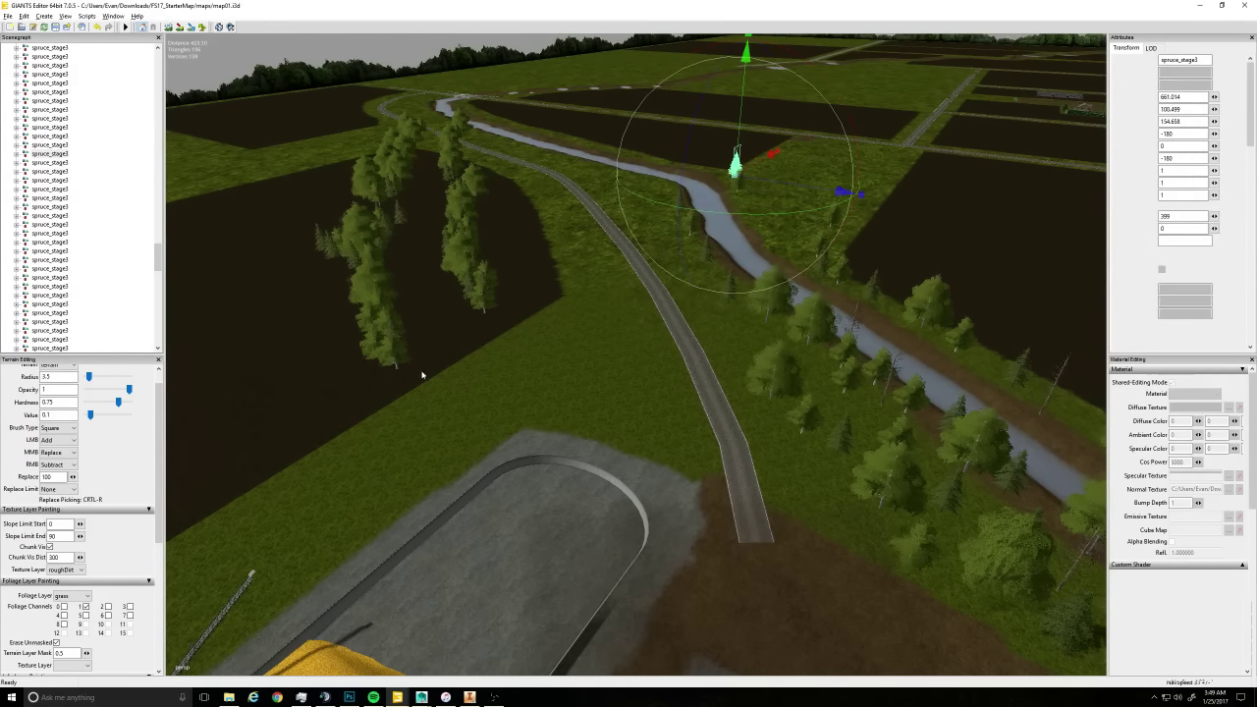
left_click_drag(408, 374, 763, 431)
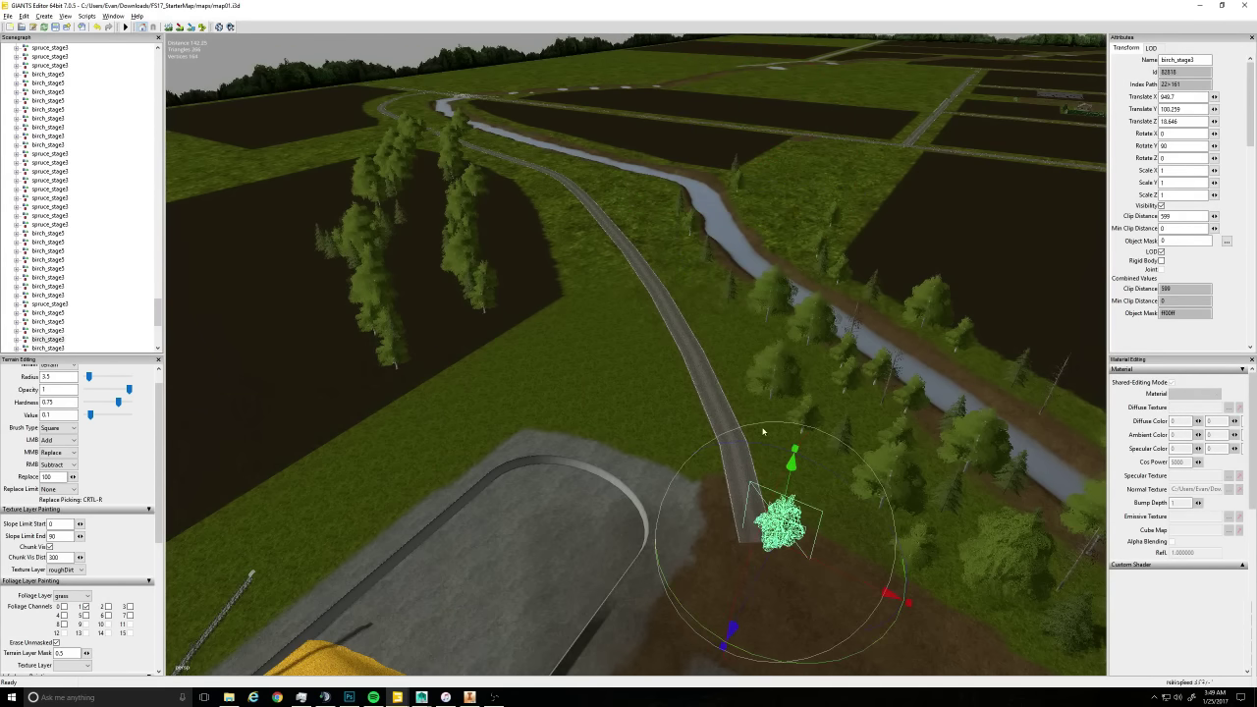
left_click_drag(783, 585, 636, 481)
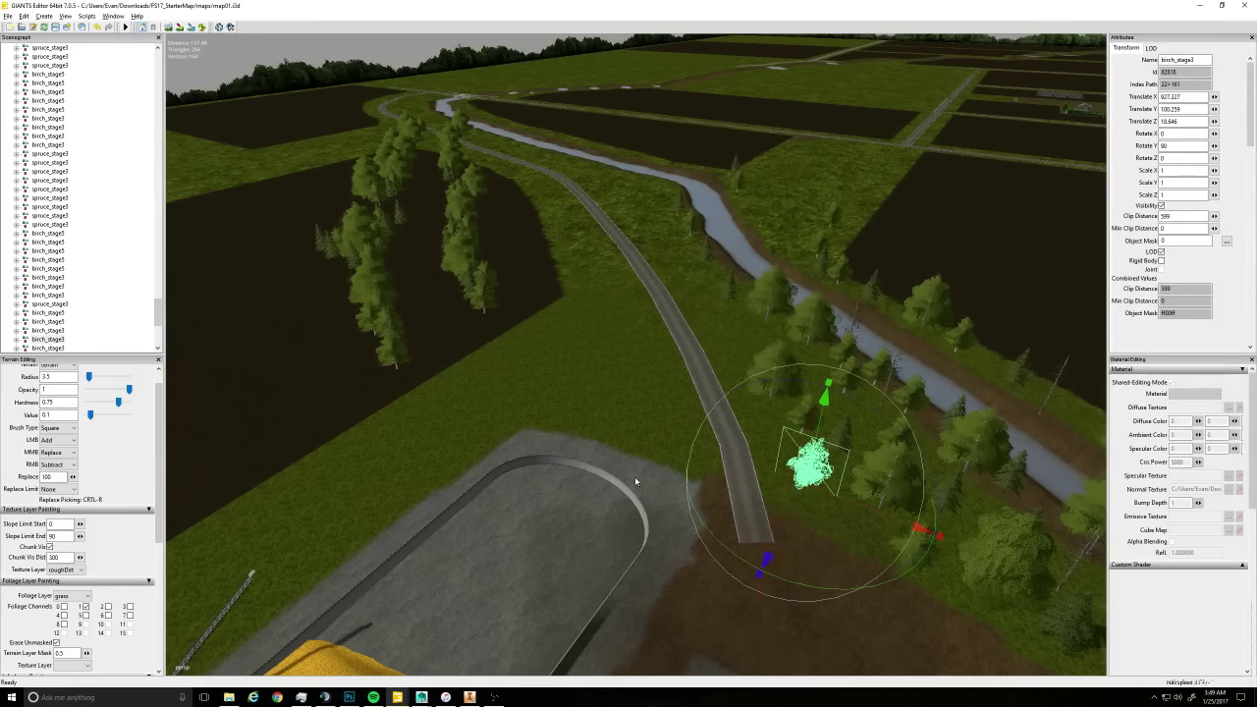
key("ctrl+z")
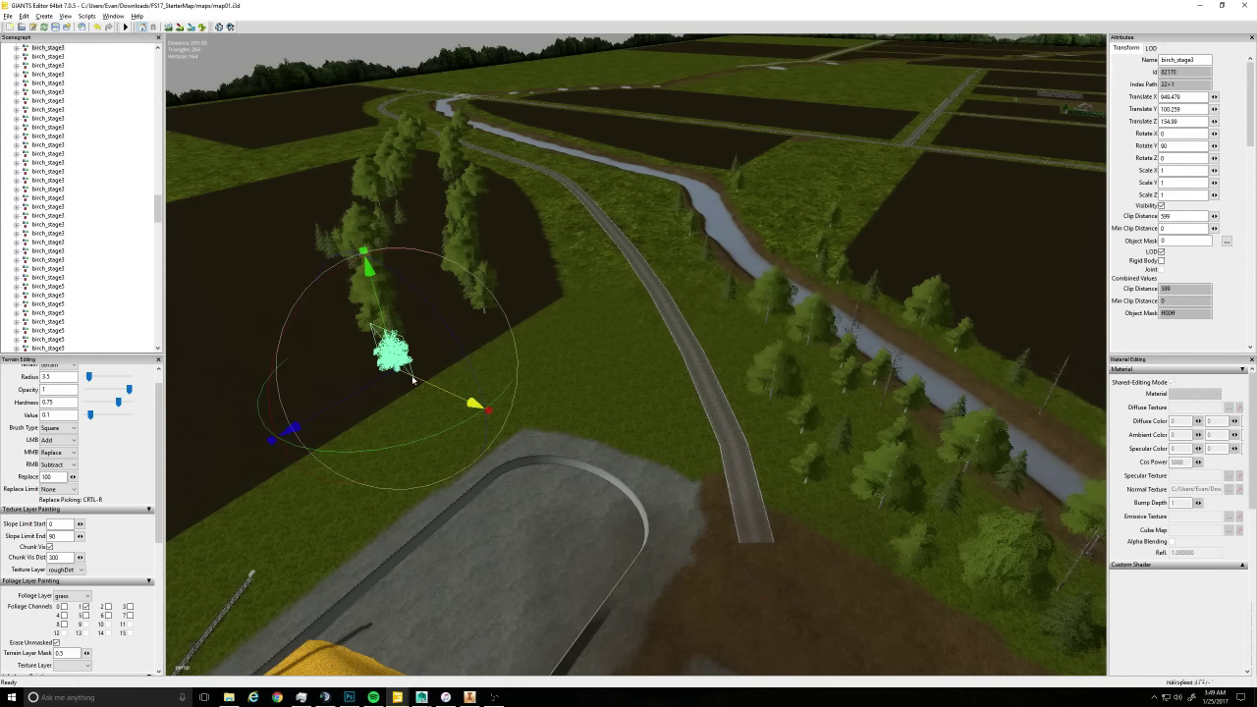
Move the next birch_stage3 ending the longer row to the near bank at about X 895, Z 13, keeping its original rotation
left_click_drag(412, 381, 849, 550)
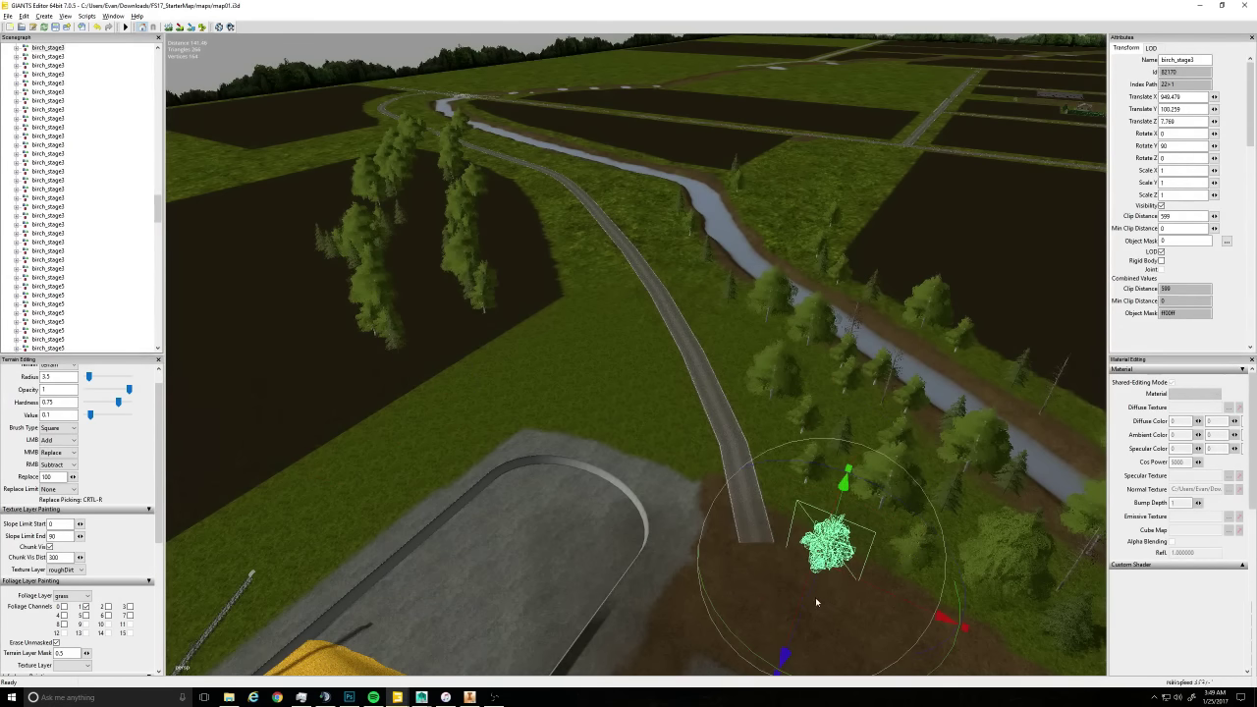
left_click_drag(810, 597, 841, 475)
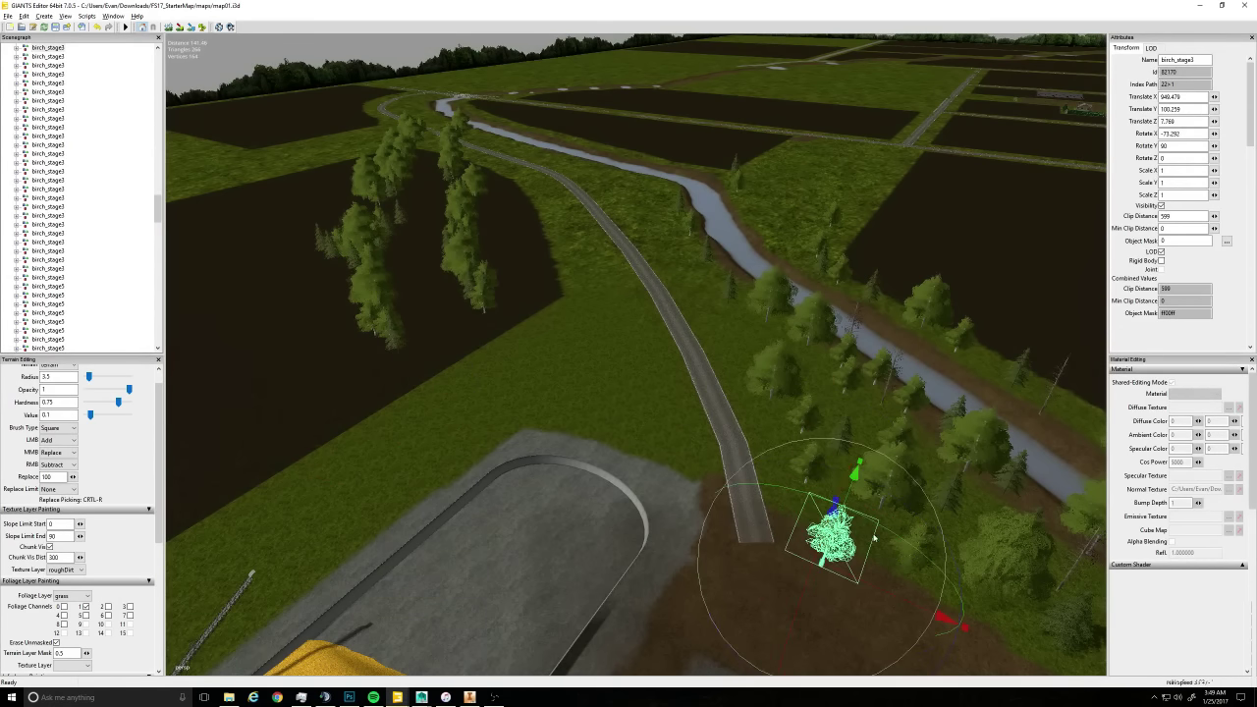
key("ctrl+z")
left_click_drag(815, 592, 902, 436)
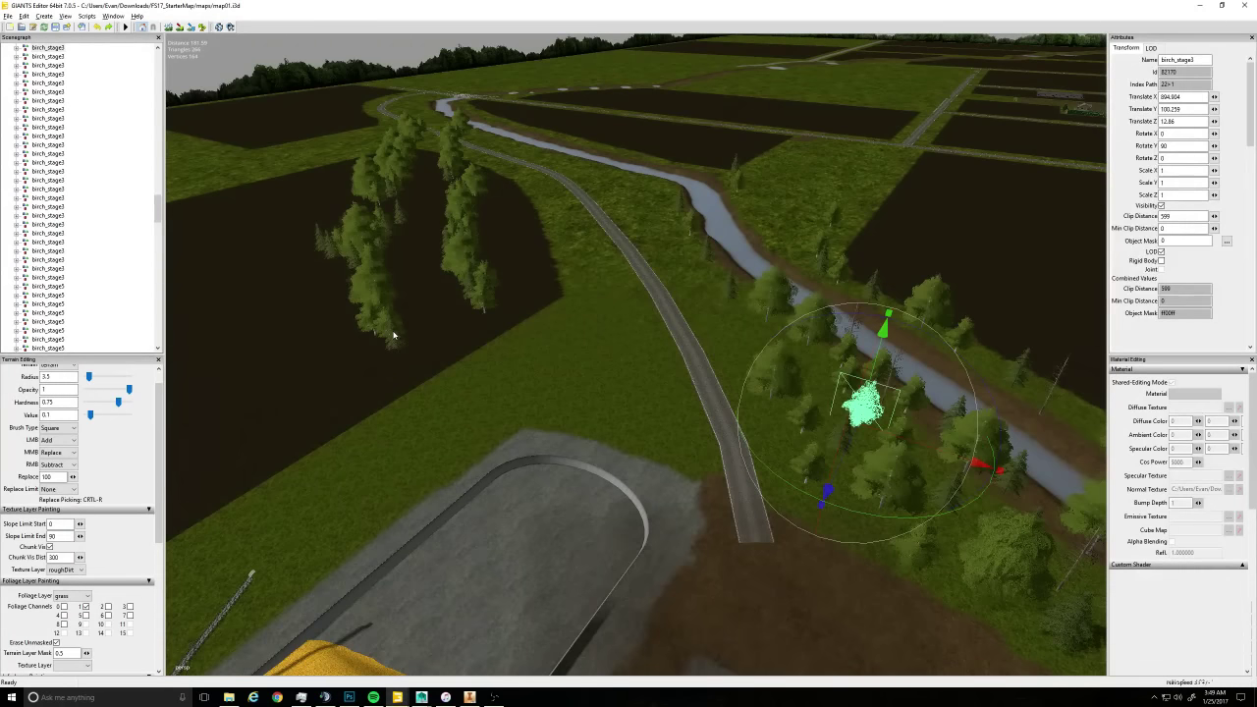
Move a spruce_stage3 to about X 734, Z 164, and a birch_stage5 to the near bank at about X 835, Z 91
left_click(393, 336)
left_click_drag(413, 342, 682, 193)
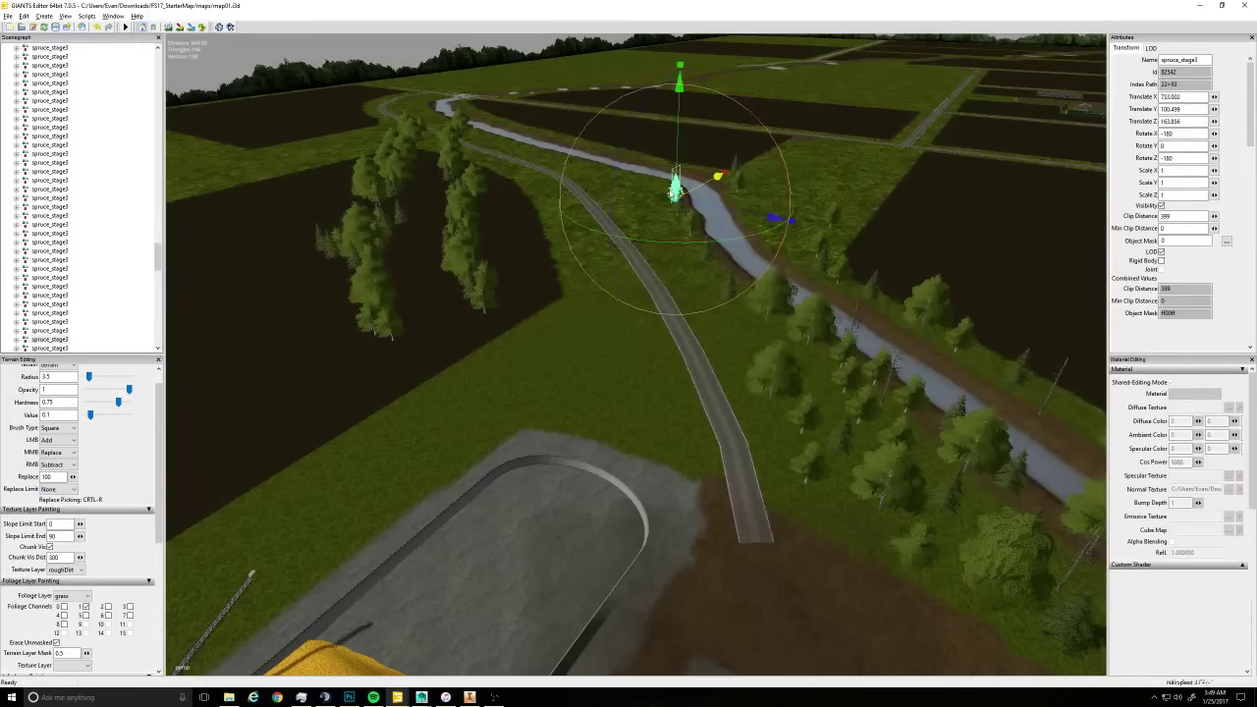
left_click(367, 281)
left_click_drag(398, 323, 744, 245)
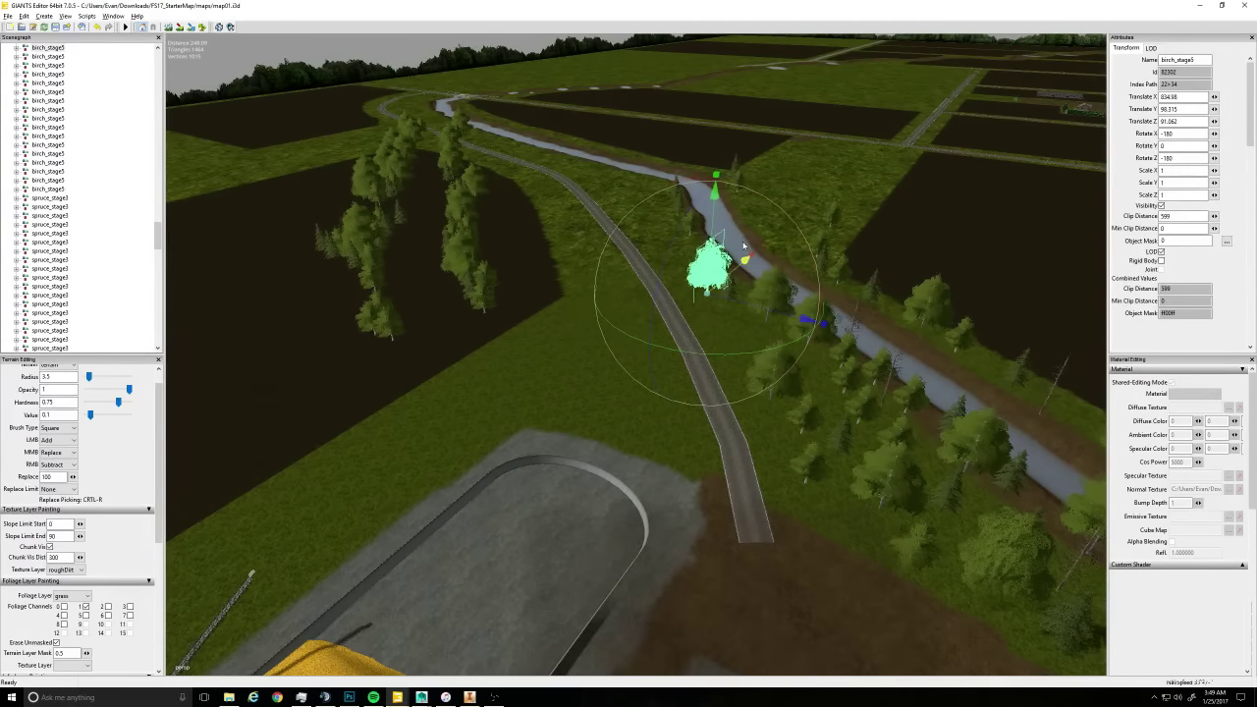
Move two birch_stage3 trees from the end of the longer row to about X 887, Z 57 and X 833, Z 78
left_click(389, 324)
left_click_drag(390, 324, 668, 410)
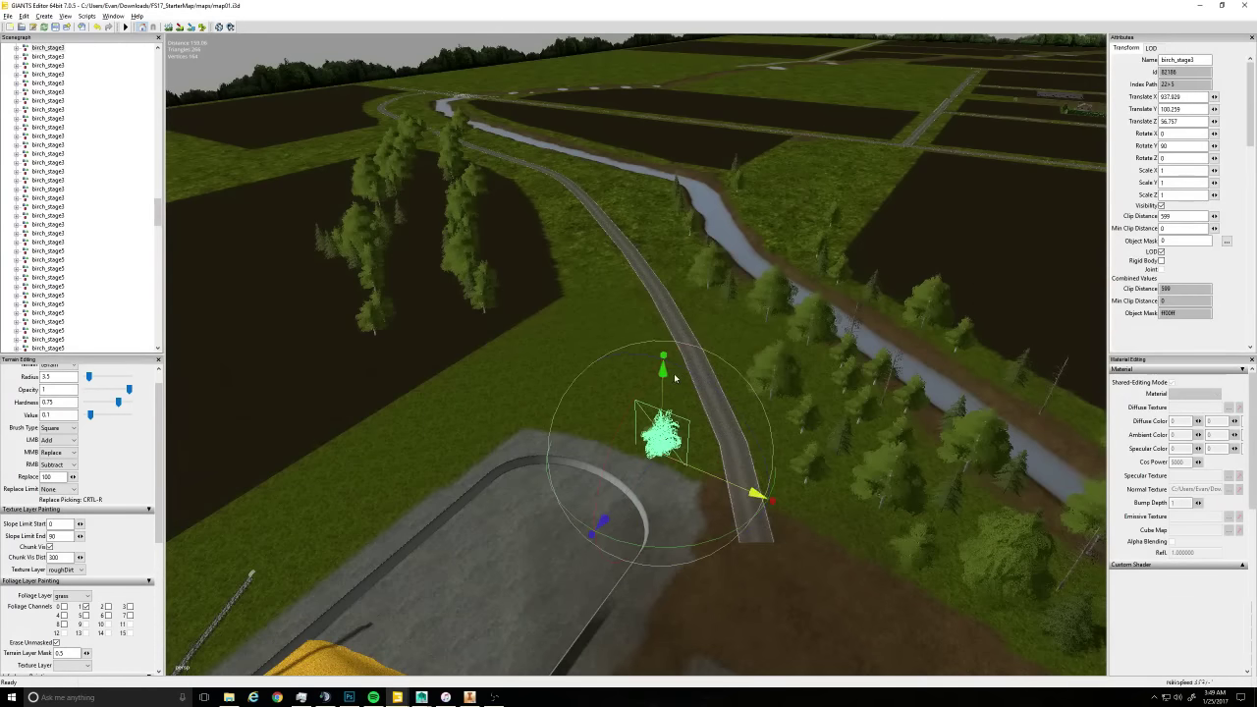
left_click_drag(645, 481, 718, 388)
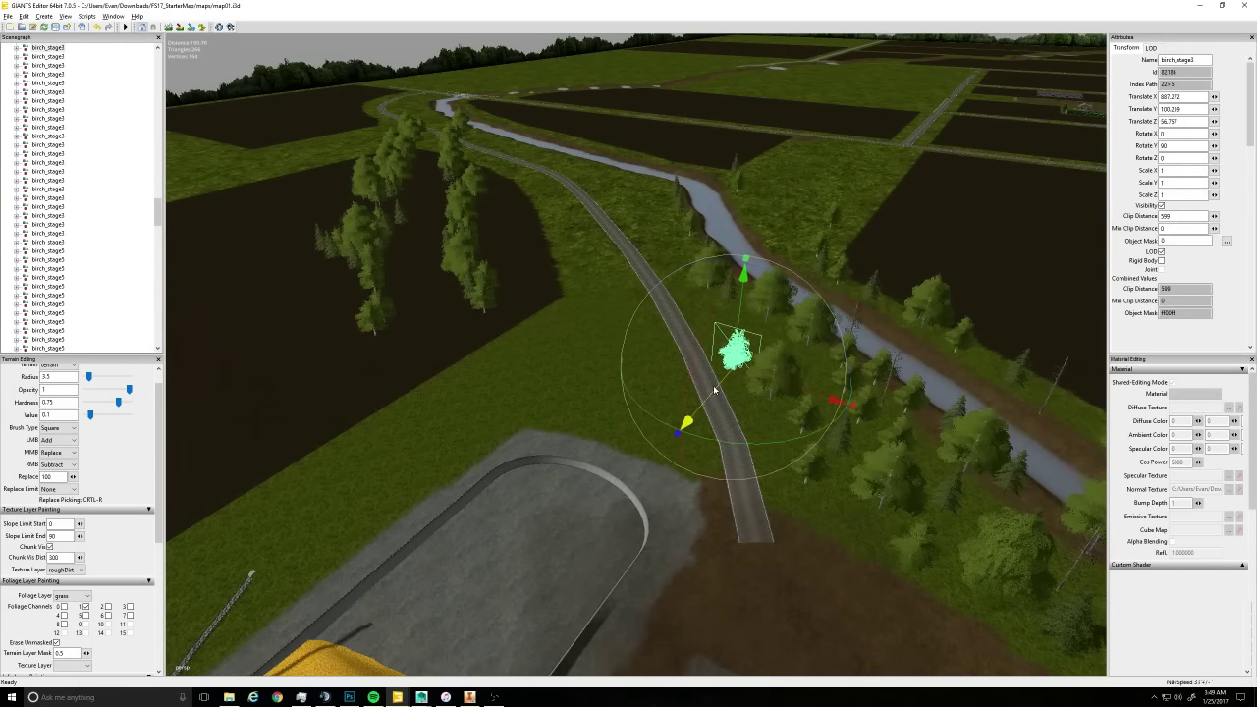
left_click(370, 322)
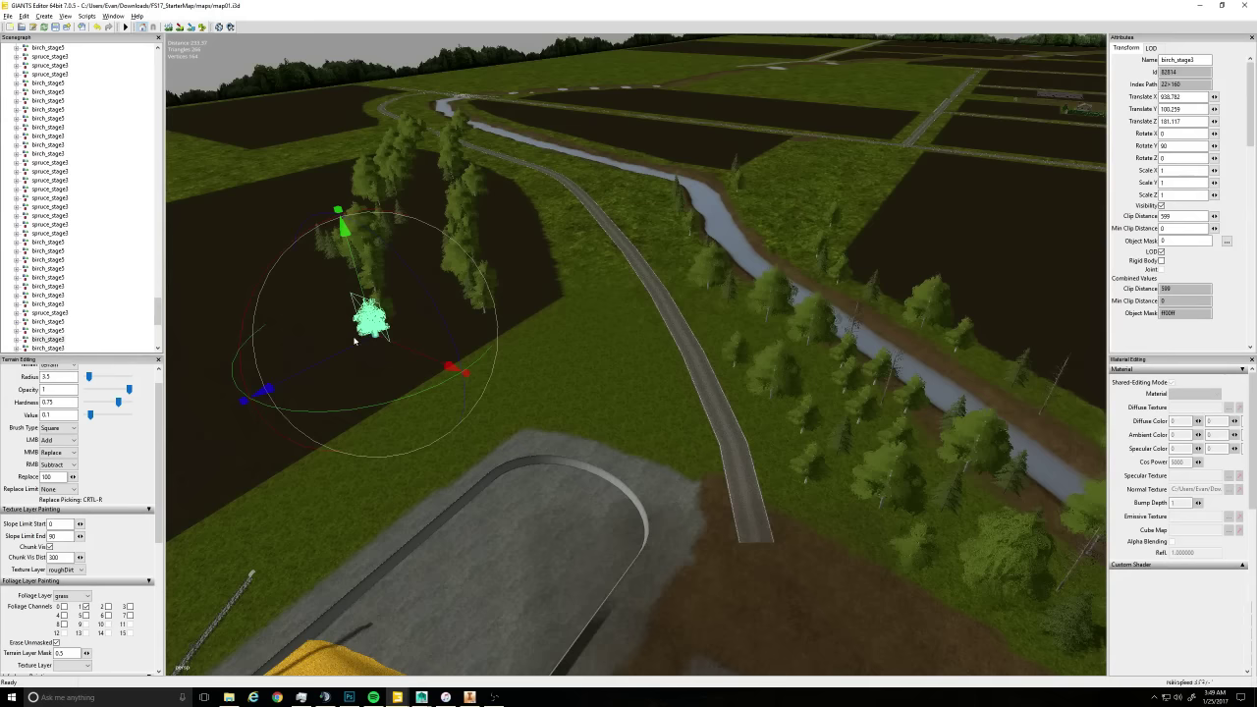
left_click_drag(355, 341, 726, 312)
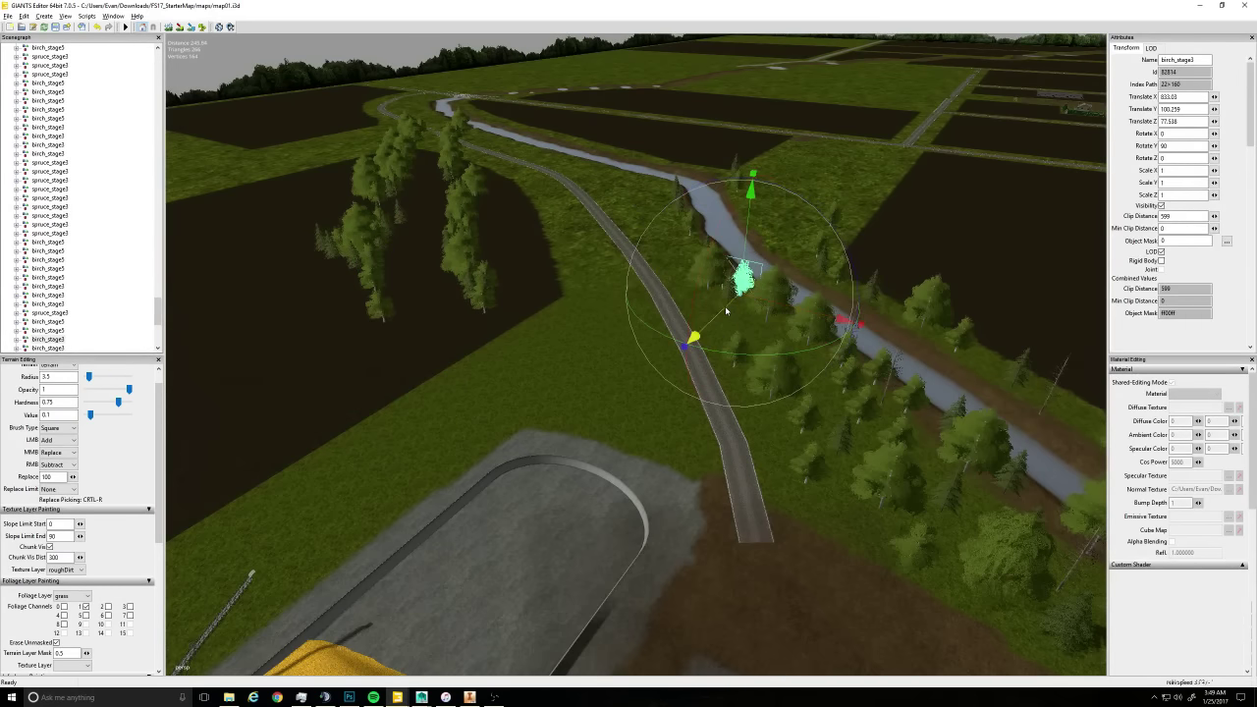
Move a birch_stage3 from the shorter row to about X 859, Z 81, and a spruce_stage3 to about X 887, Z 28
left_click(482, 306)
left_click_drag(565, 345, 693, 334)
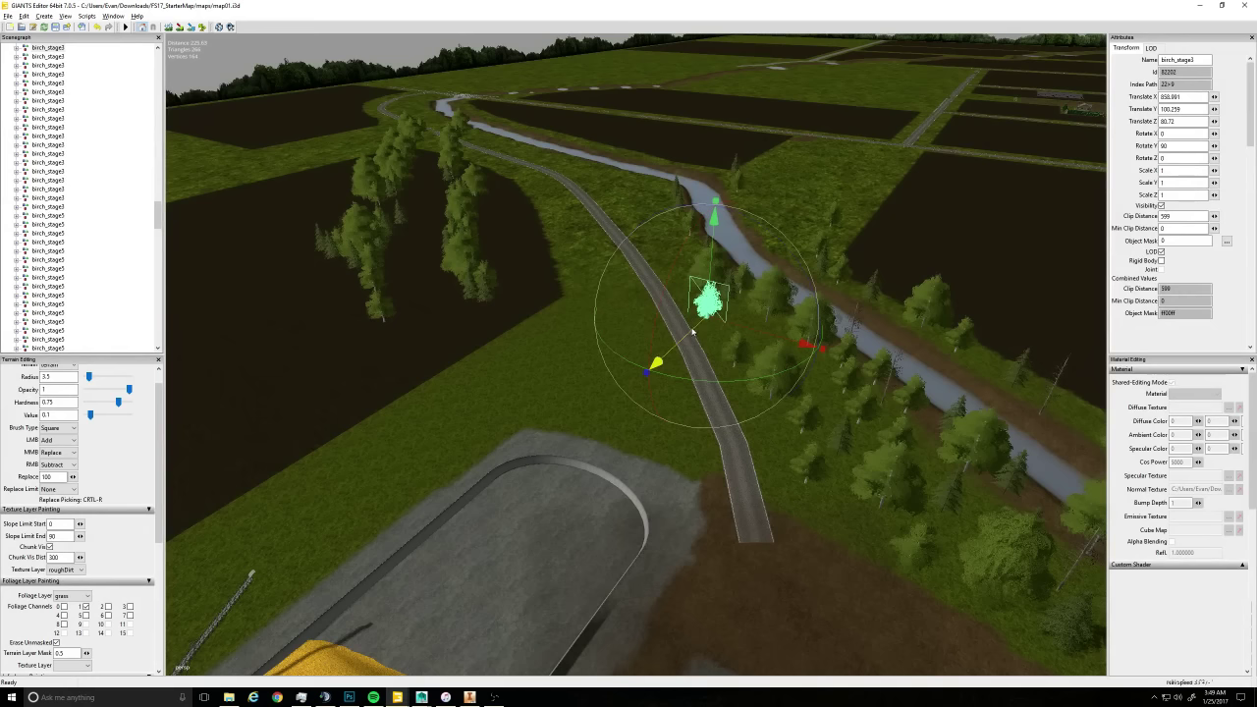
left_click(478, 306)
left_click_drag(518, 314, 837, 419)
left_click(789, 373)
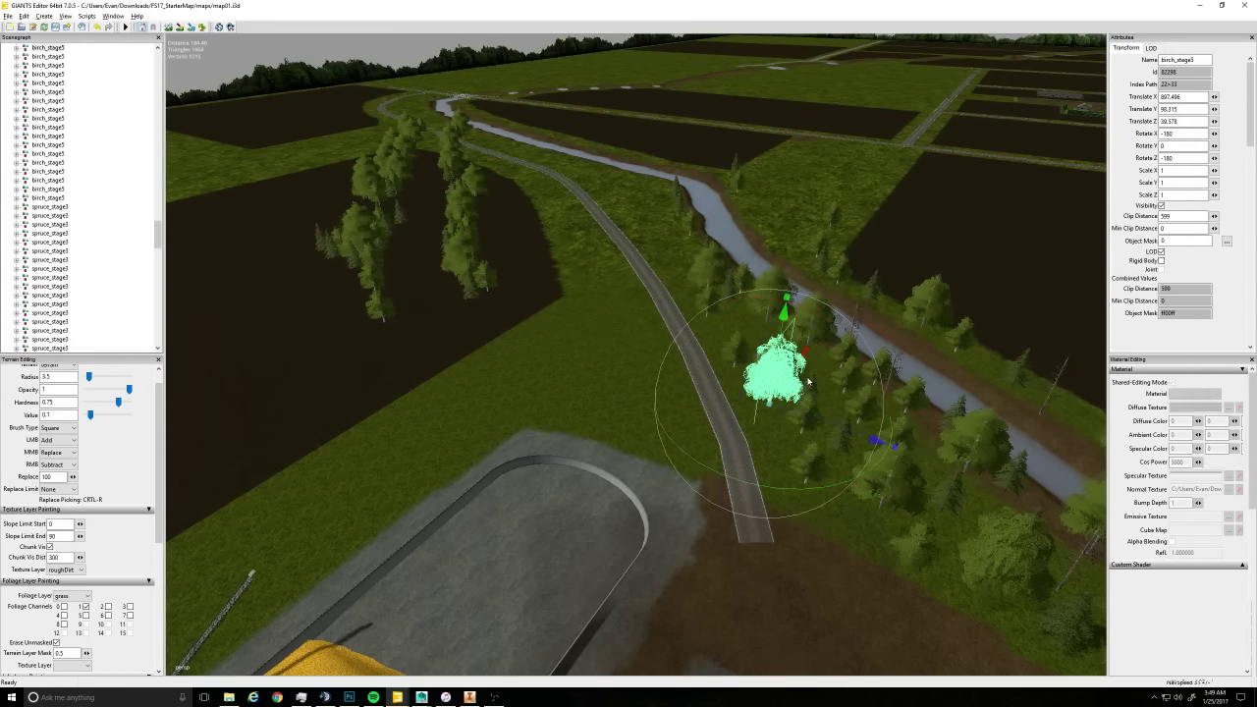
left_click(811, 379)
left_click_drag(827, 376, 838, 362)
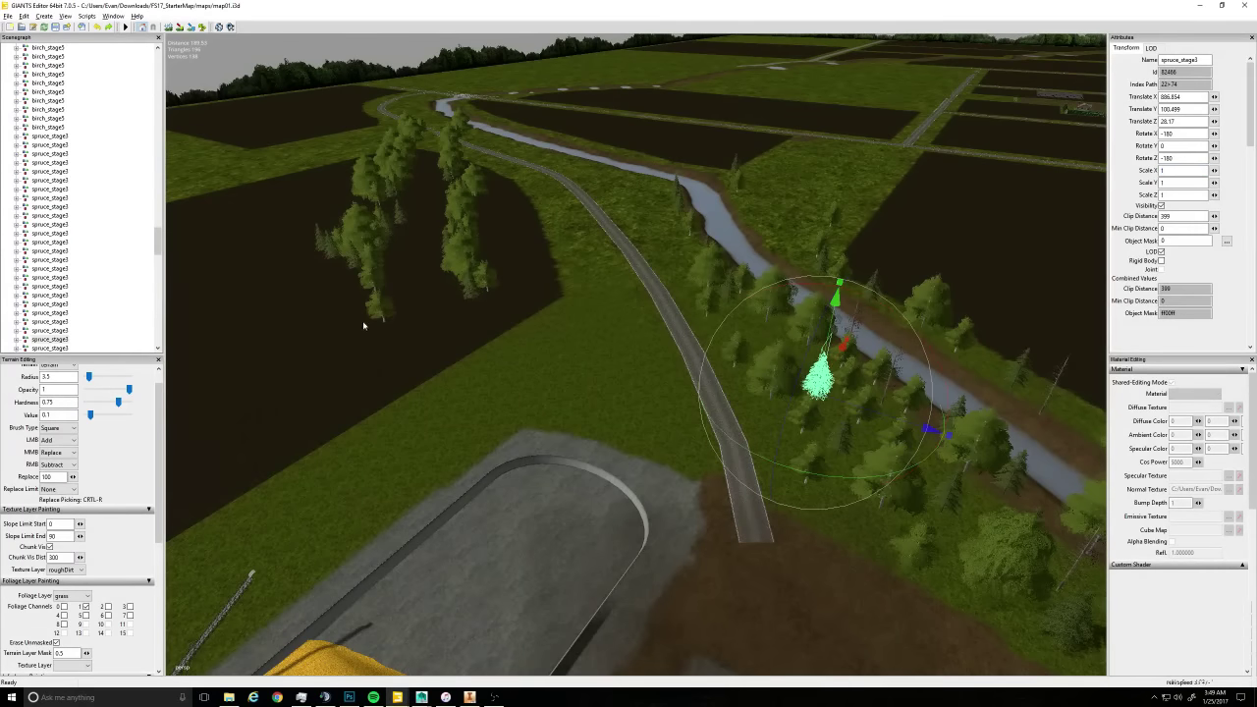
Move the spruce_stage3 ending the shorter row to about X 912, Z 33, and the adjacent birch_stage3 to about X 870, Z 38
left_click(511, 310)
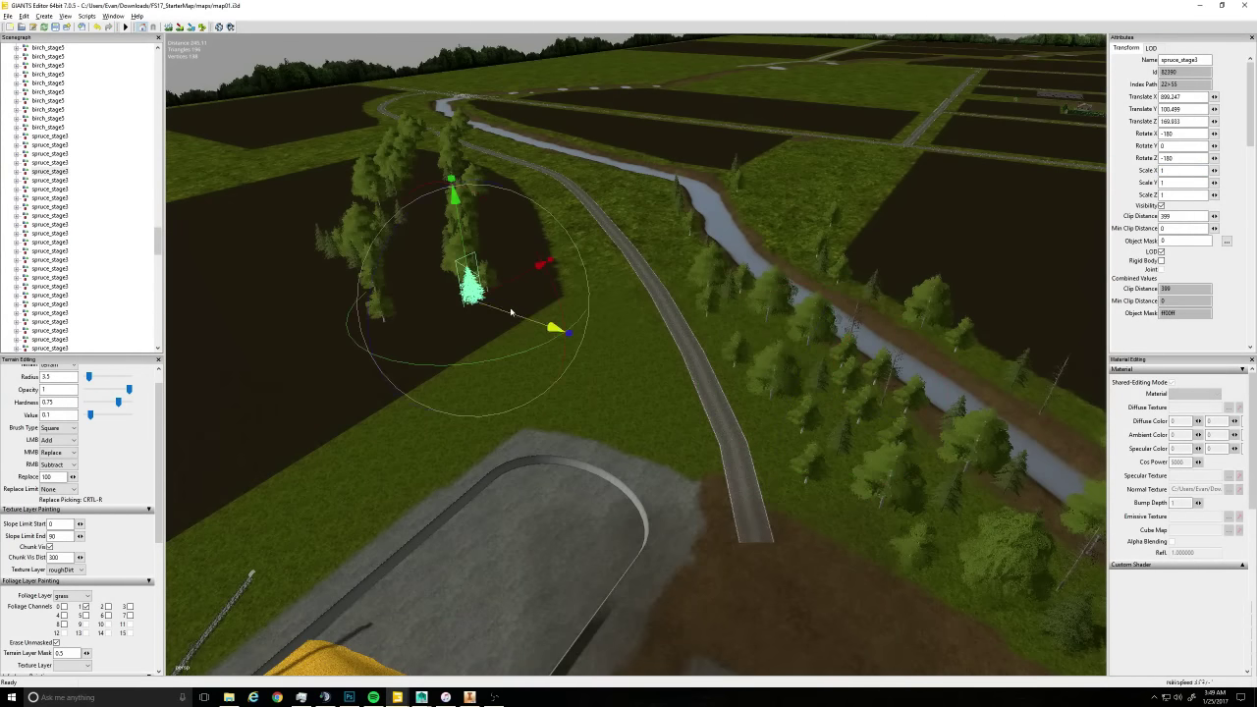
left_click_drag(512, 310, 796, 400)
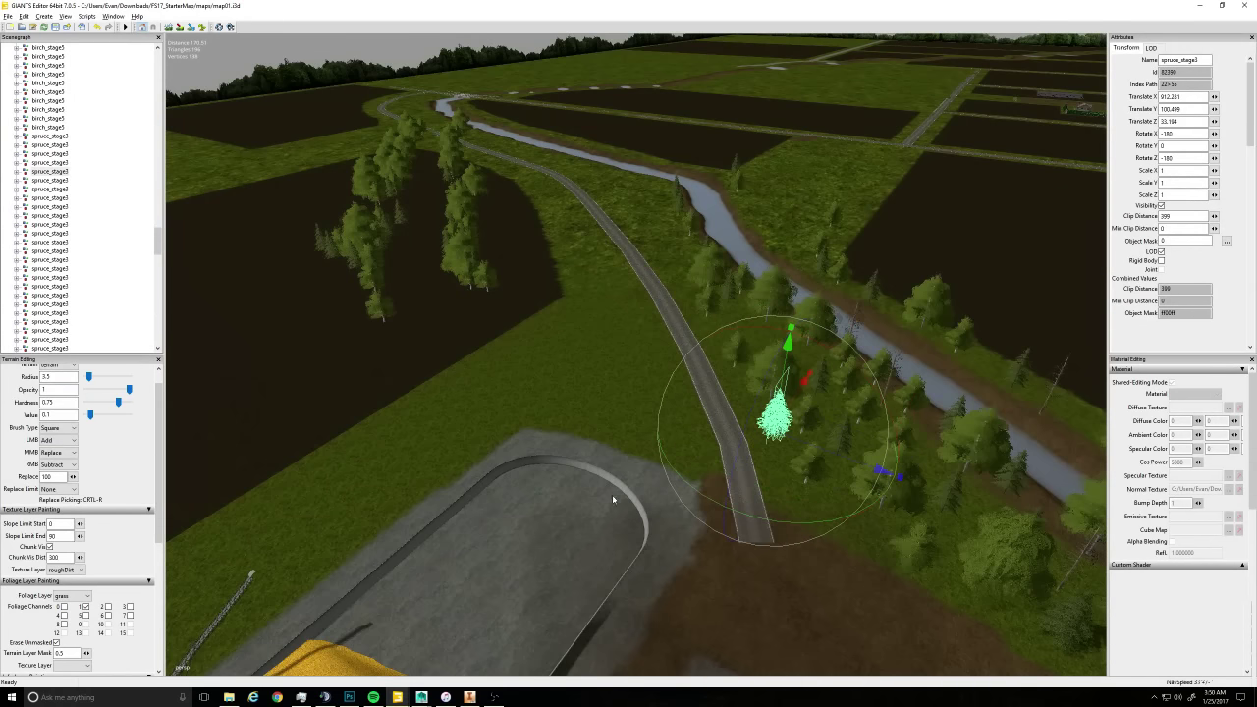
left_click_drag(612, 497, 563, 412, "alt")
right_click_drag(563, 411, 359, 274)
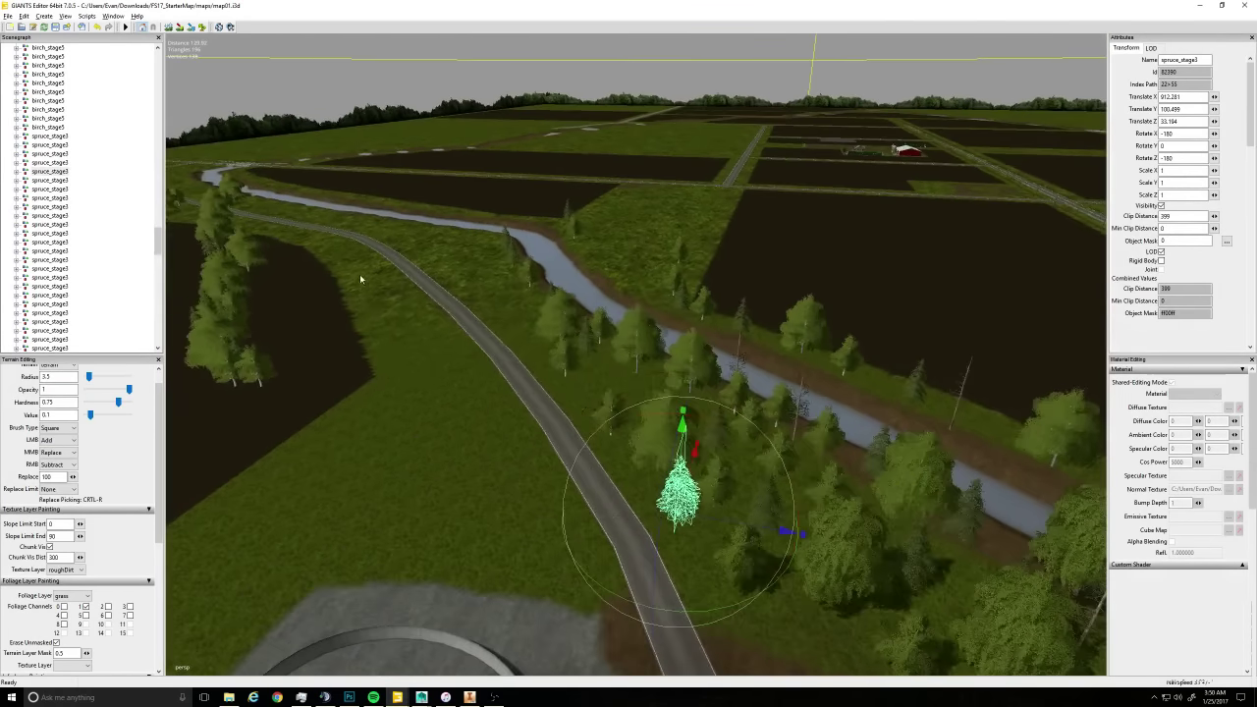
right_click_drag(339, 386, 359, 349)
left_click(375, 344)
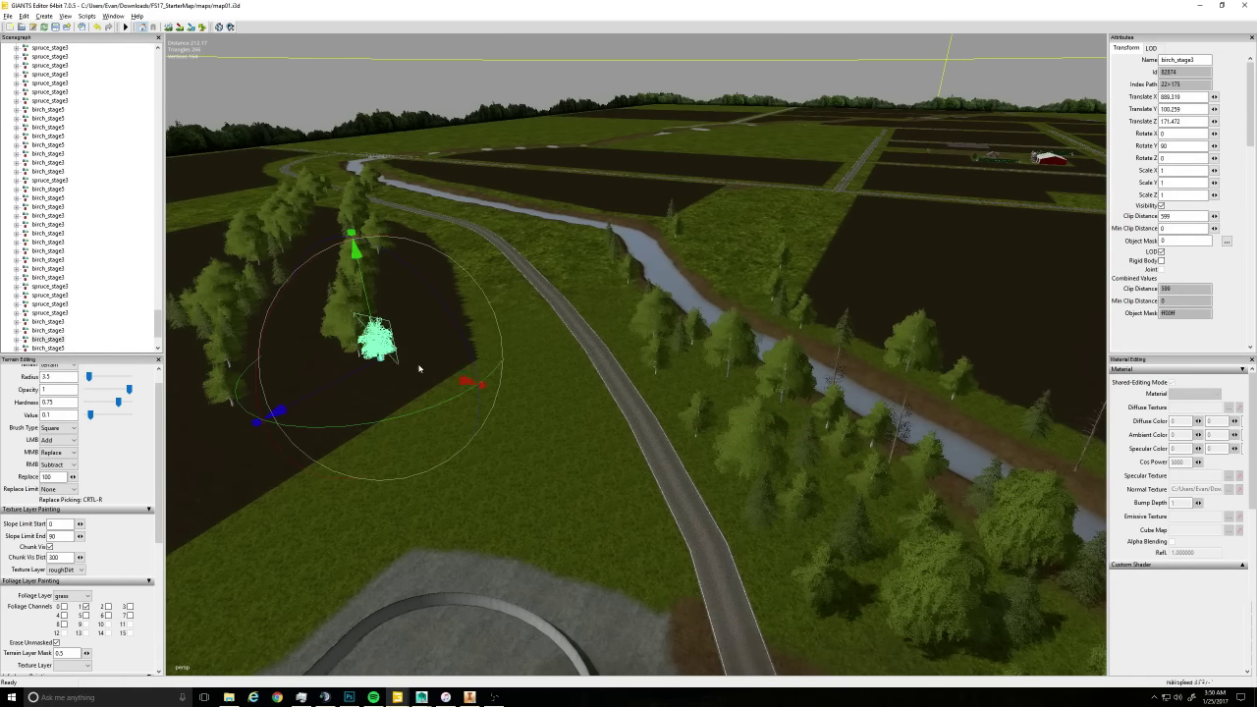
left_click_drag(412, 367, 649, 391)
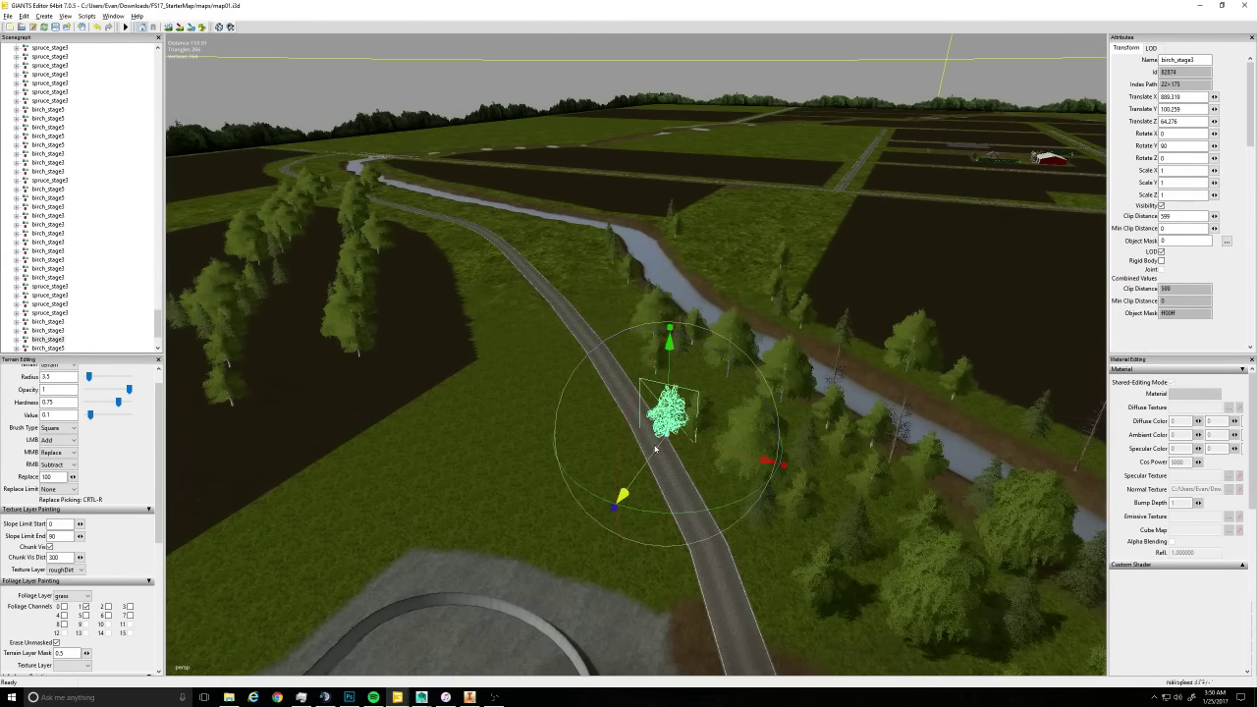
left_click_drag(655, 449, 773, 443)
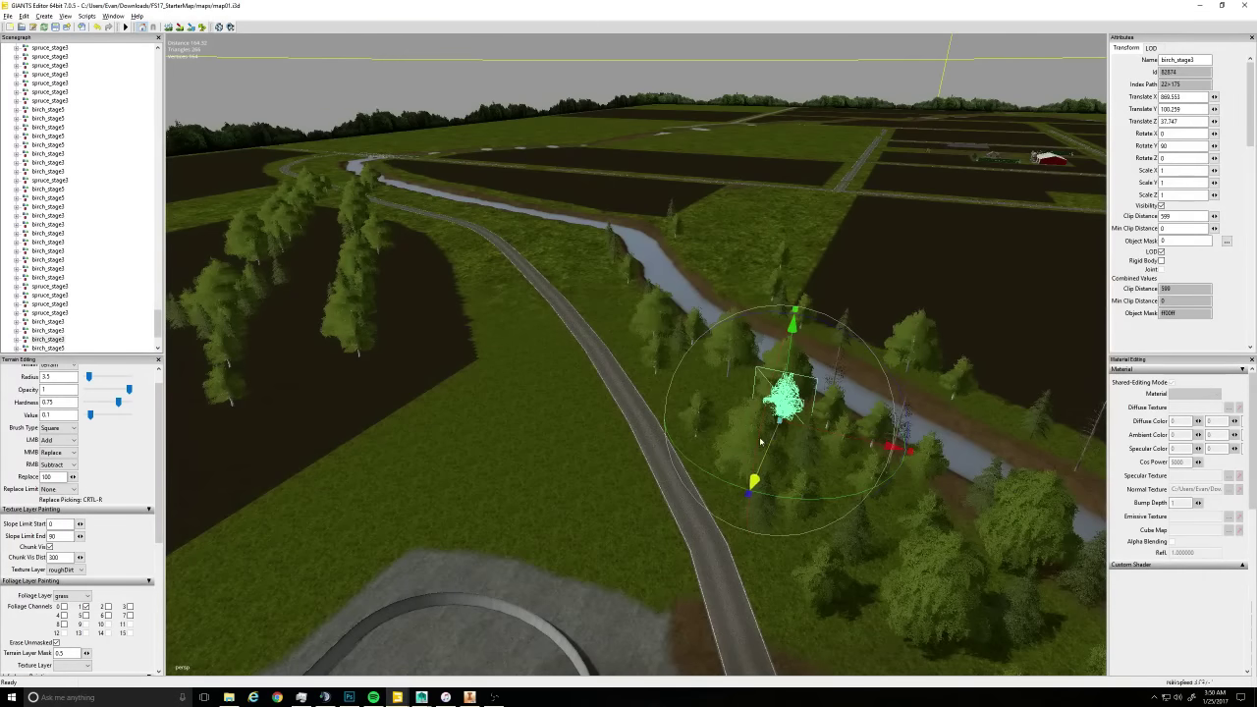
Move two more birch_stage3 trees between the road and river, to about X 868, Z 57 and X 821, Z 118
left_click_drag(466, 404, 785, 381, "alt")
left_click(351, 377)
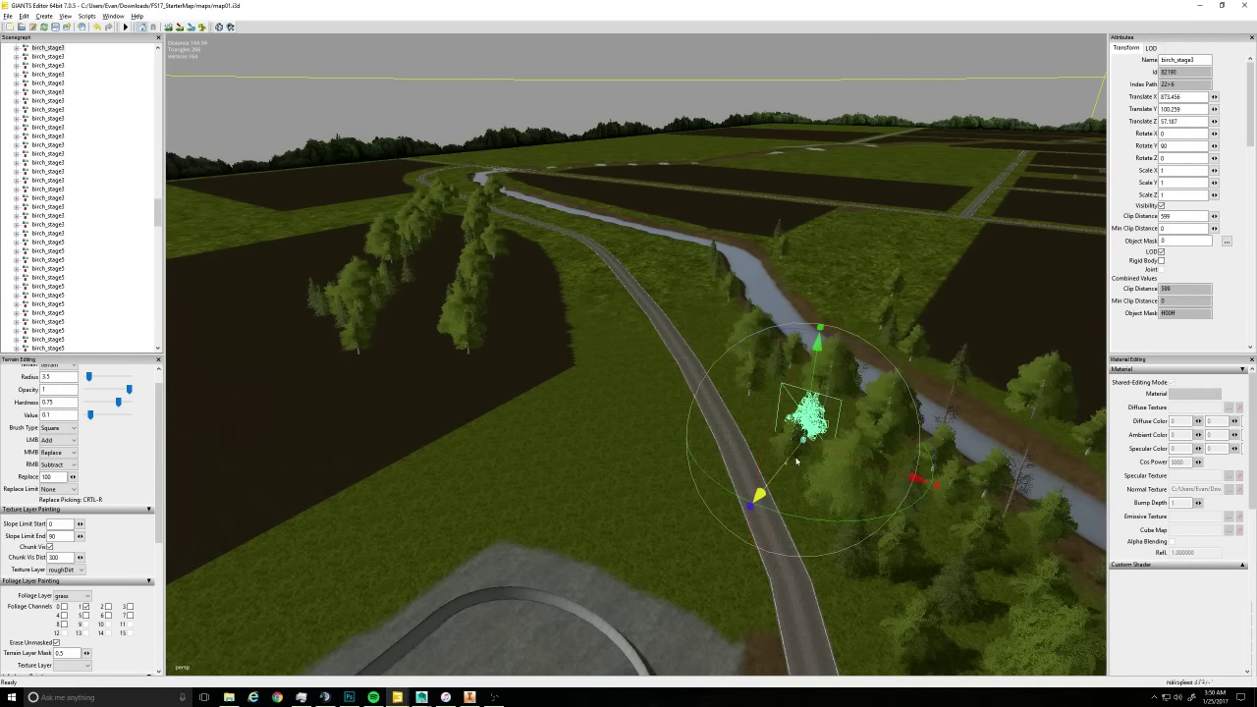
left_click_drag(796, 461, 795, 447)
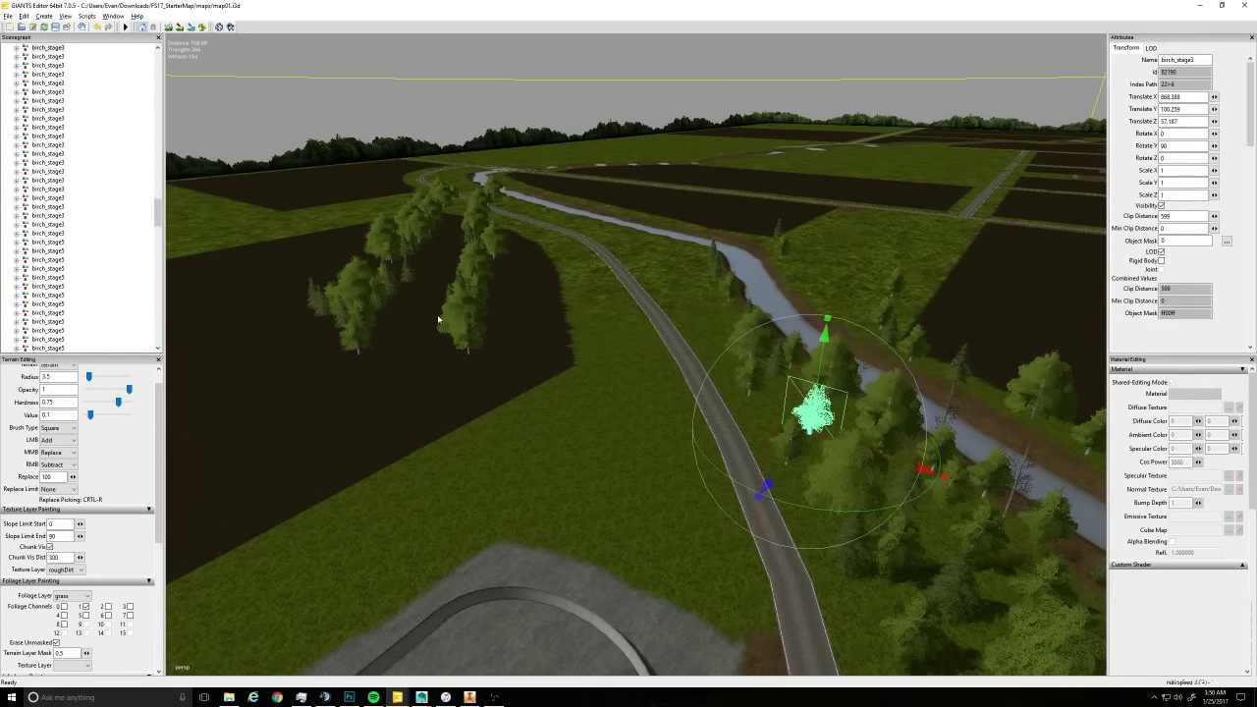
left_click(468, 340)
left_click_drag(466, 379, 569, 323, "alt")
left_click_drag(643, 340, 740, 356)
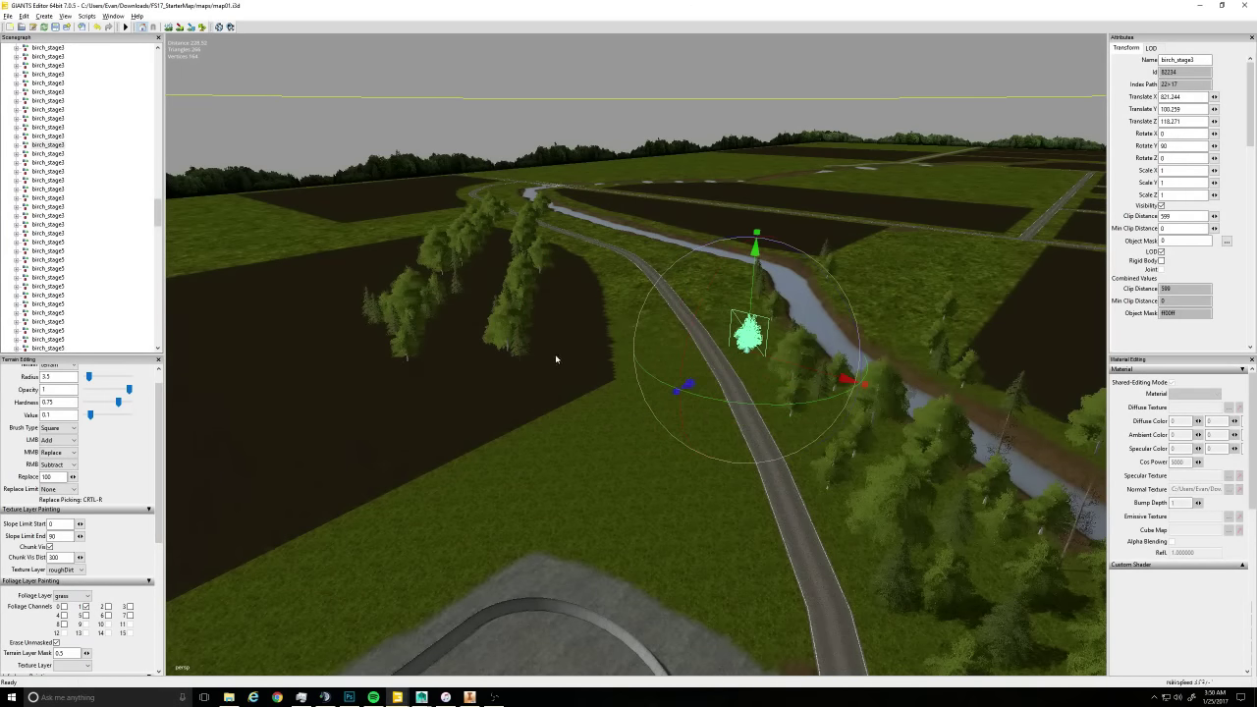
Move a spruce_stage3 to the near bank at about X 896, Z 20, and a birch_stage5 to about X 790, Z 149
left_click_drag(555, 359, 622, 399, "alt")
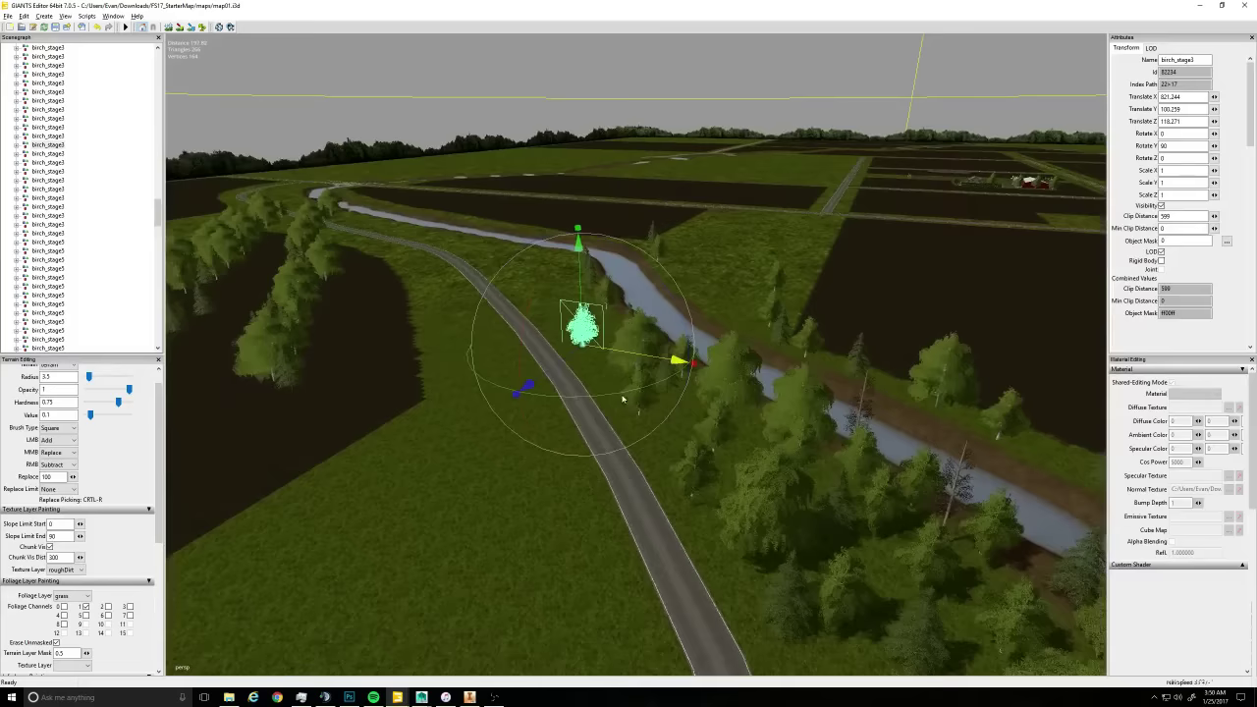
right_click_drag(622, 399, 576, 435)
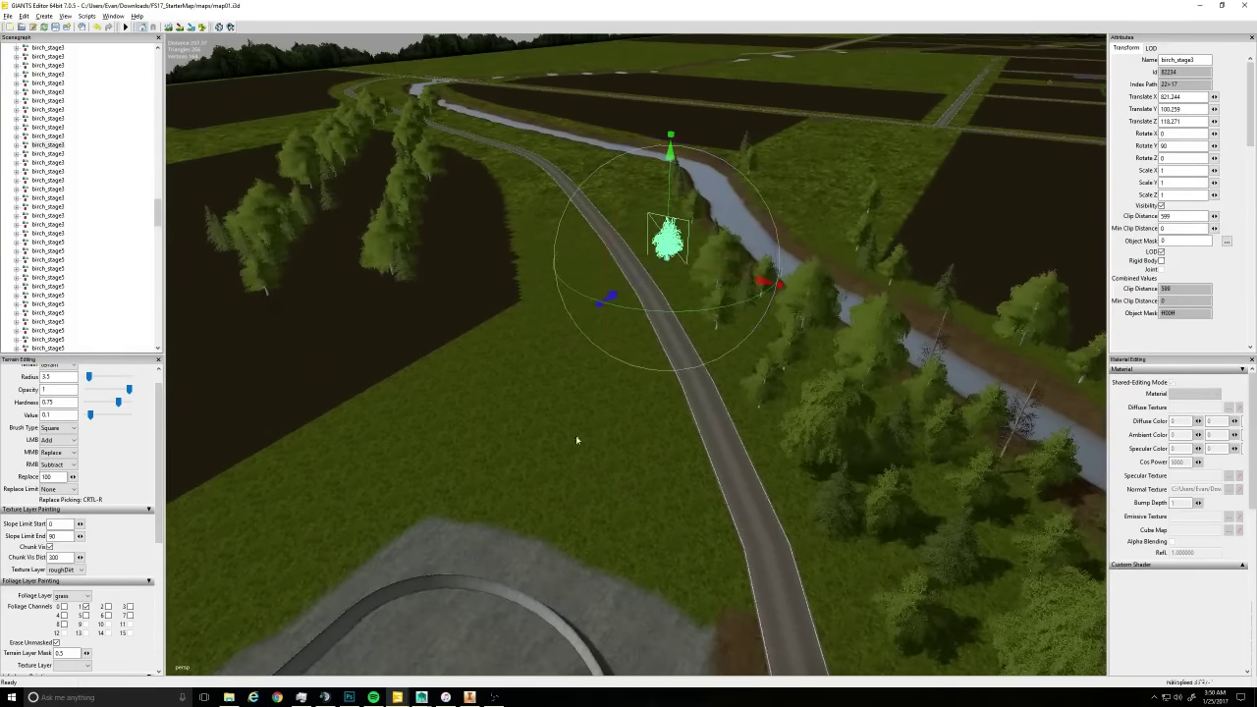
left_click(408, 277)
left_click_drag(502, 315, 461, 356)
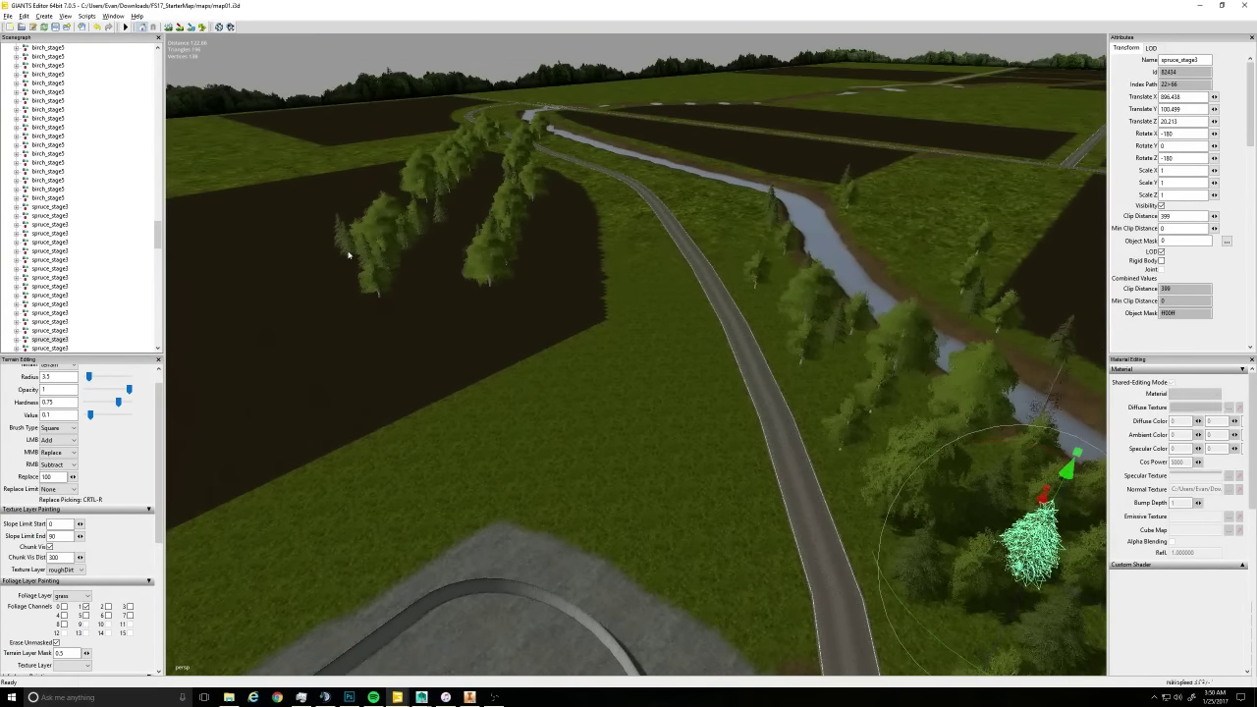
left_click(379, 225)
left_click_drag(376, 324, 415, 339, "alt")
left_click_drag(301, 278, 666, 202)
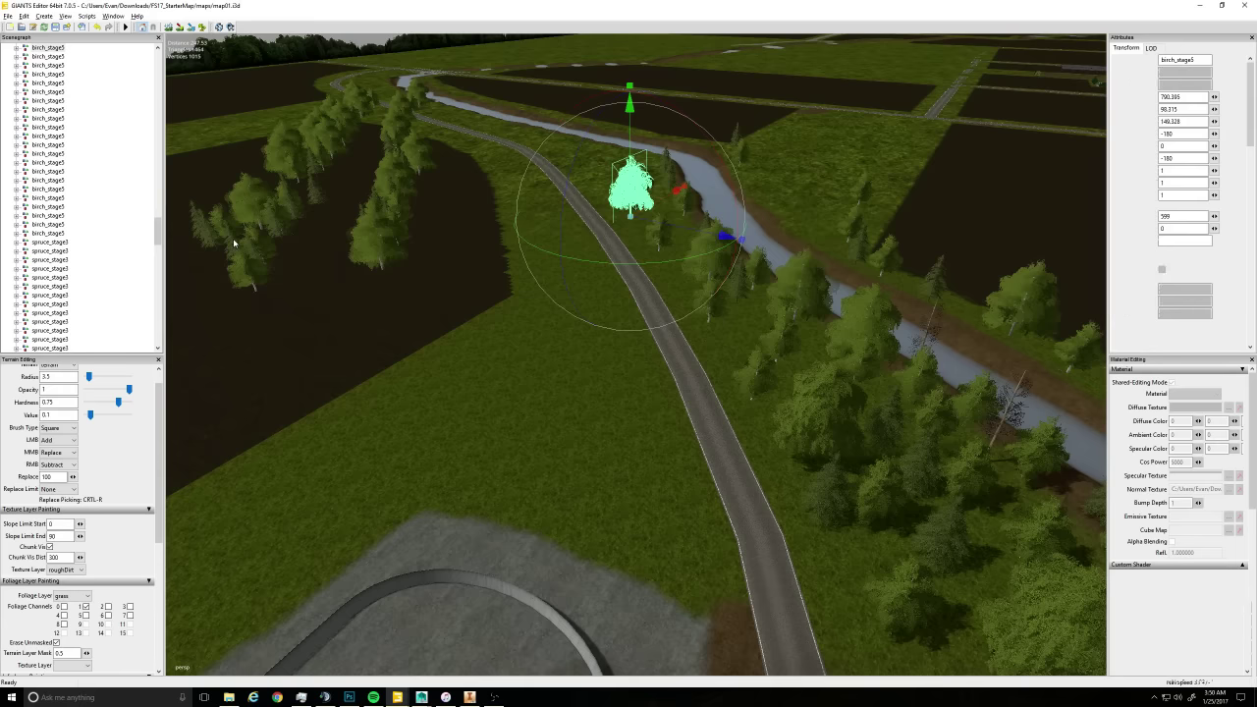
Move a spruce_stage3 from the longer row to about X 868, Z 70, and a birch_stage5 to about X 726, Z 214
left_click(255, 263)
left_click_drag(291, 291, 764, 350)
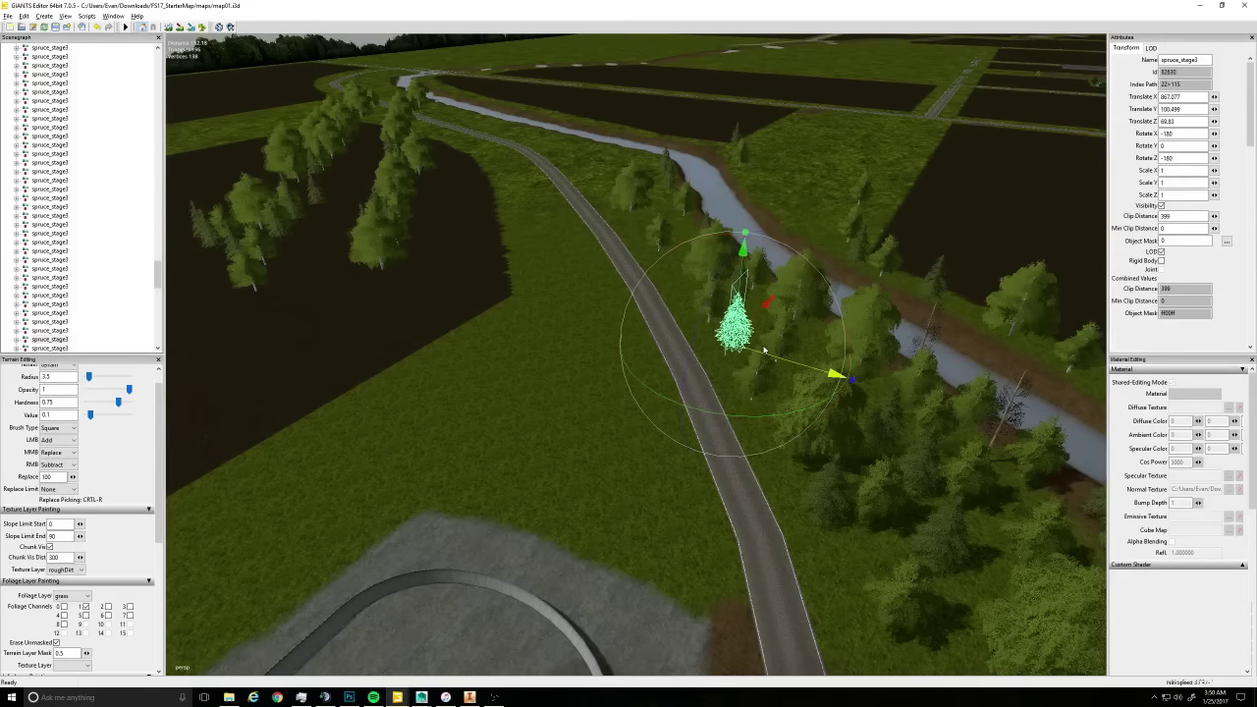
left_click_drag(768, 302, 766, 306)
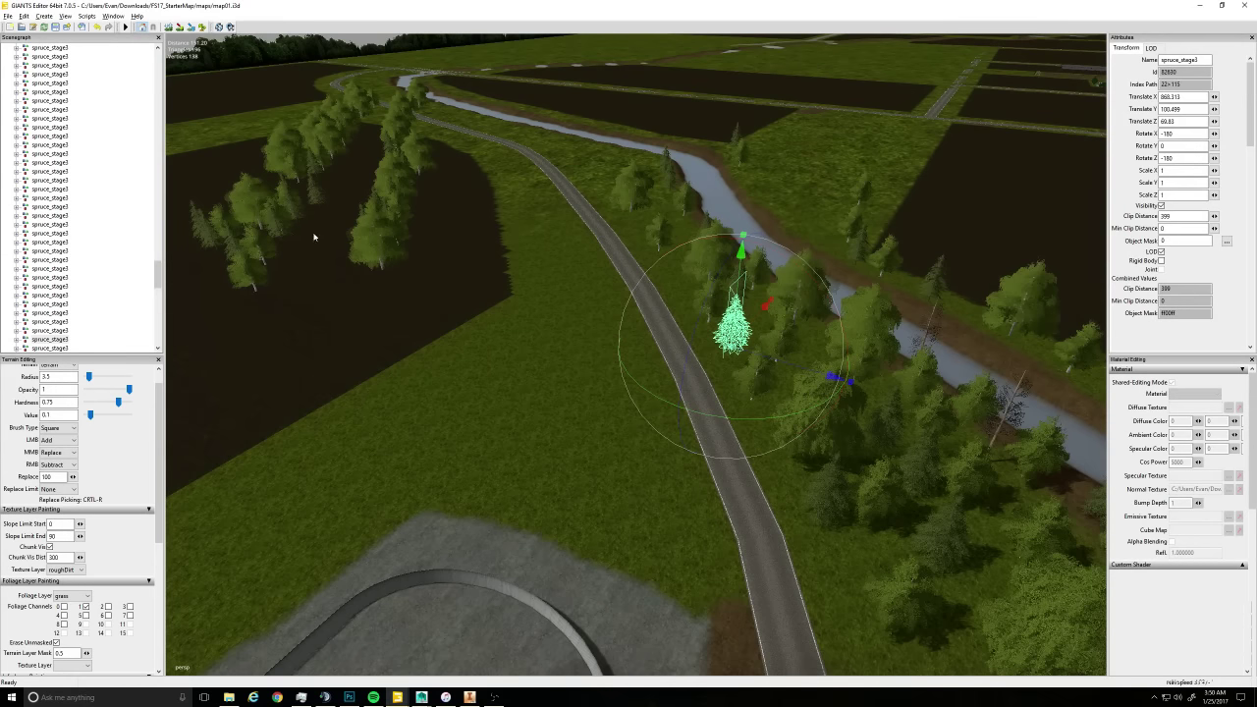
left_click(405, 264)
left_click_drag(404, 284, 618, 176)
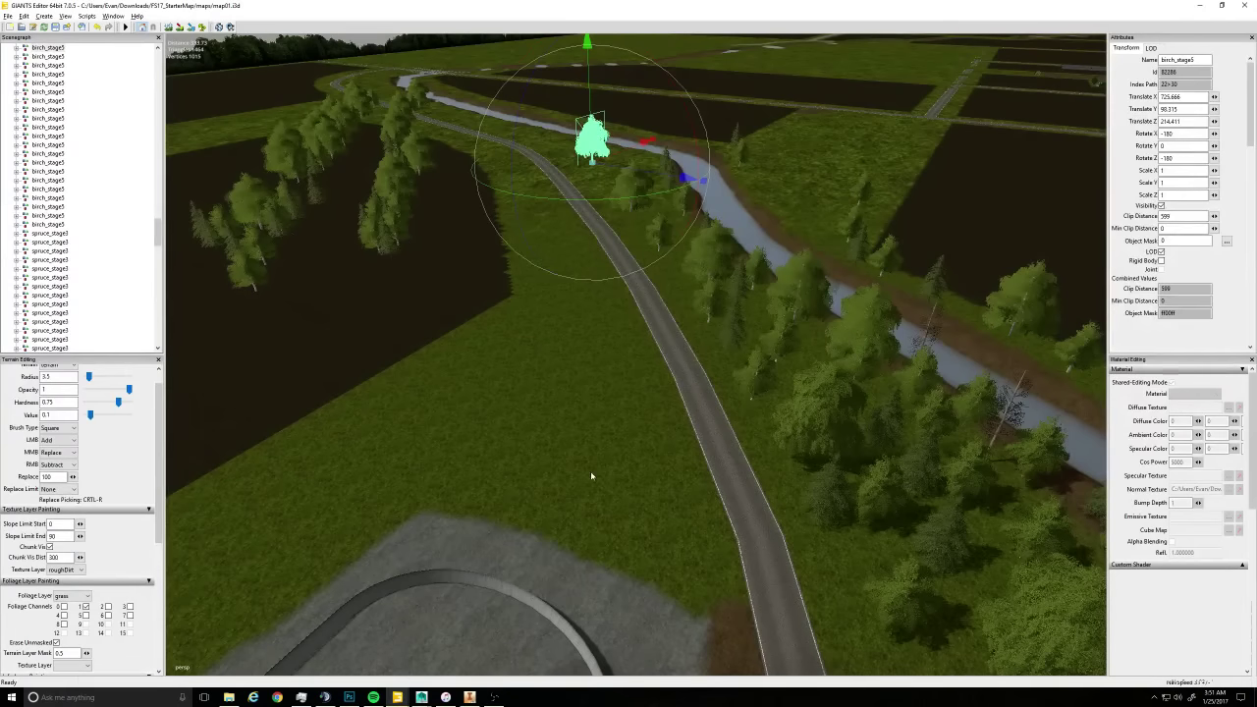
Move a spruce_stage3 from the field rows to the near bank at about X 871, Z 51, and a birch_stage3 to about X 800, Z 118
left_click_drag(604, 472, 677, 447, "alt")
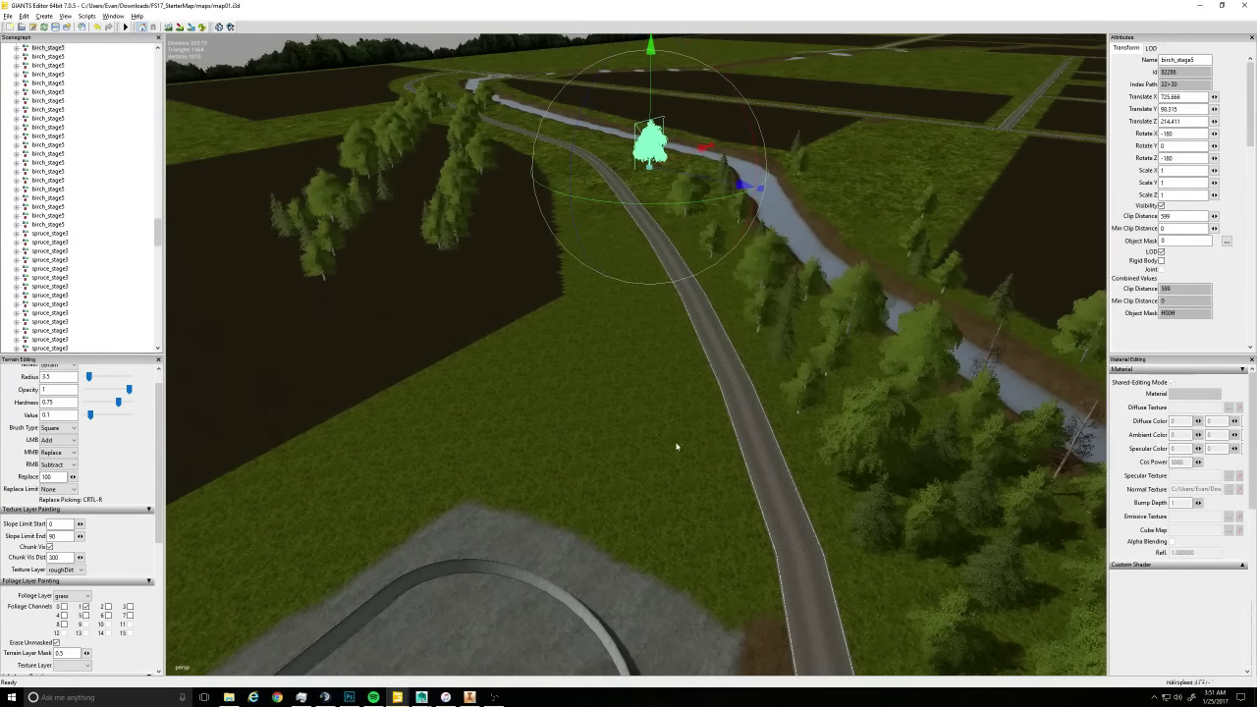
left_click(446, 243)
left_click_drag(469, 257, 881, 348)
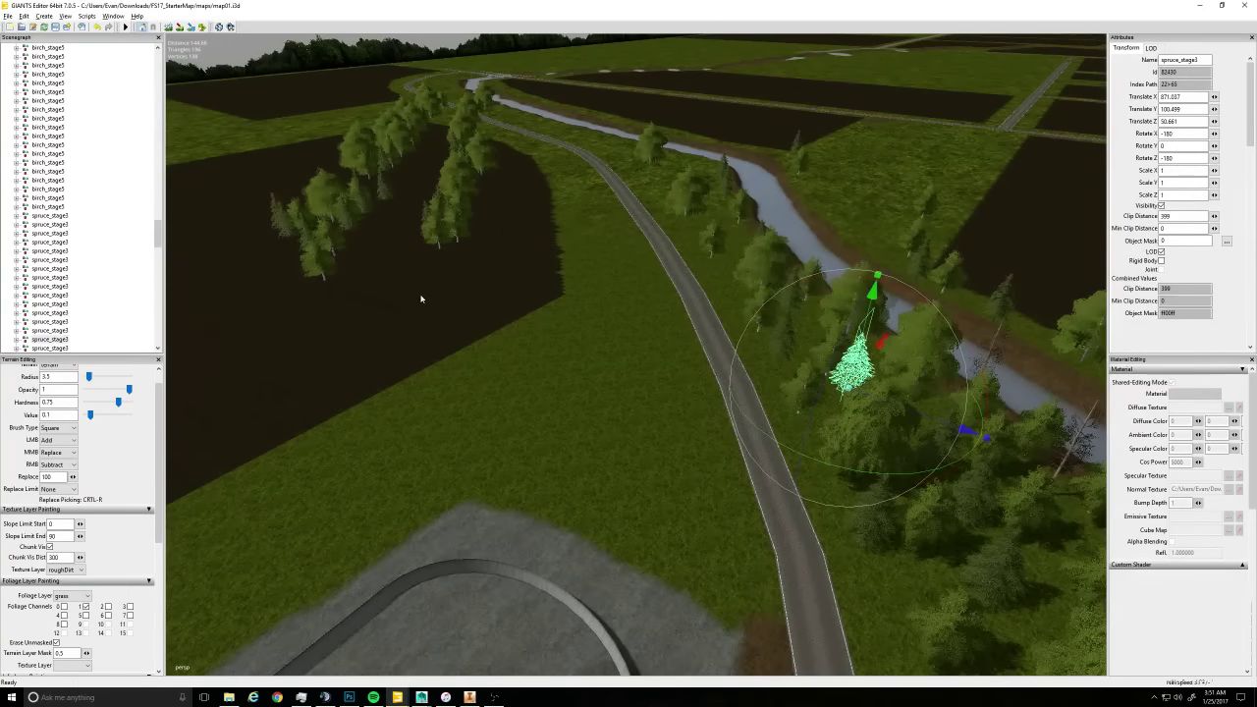
left_click_drag(421, 299, 366, 271, "alt")
left_click(362, 259)
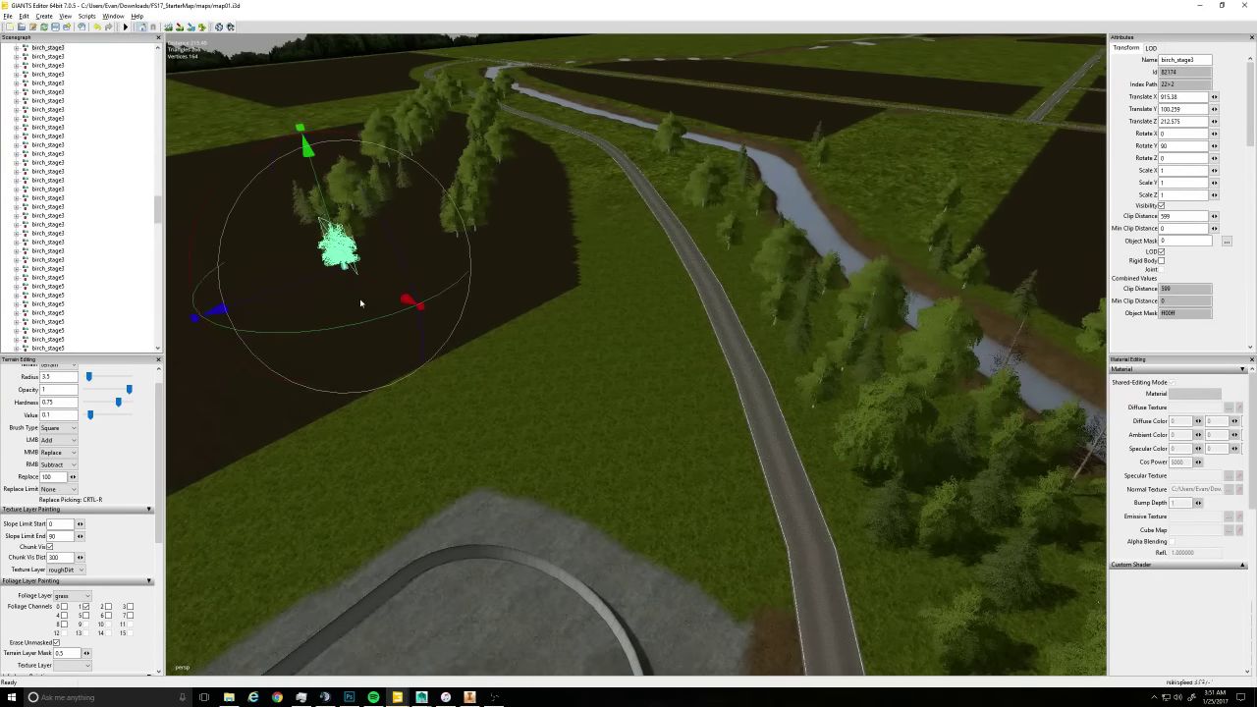
left_click_drag(403, 293, 615, 318)
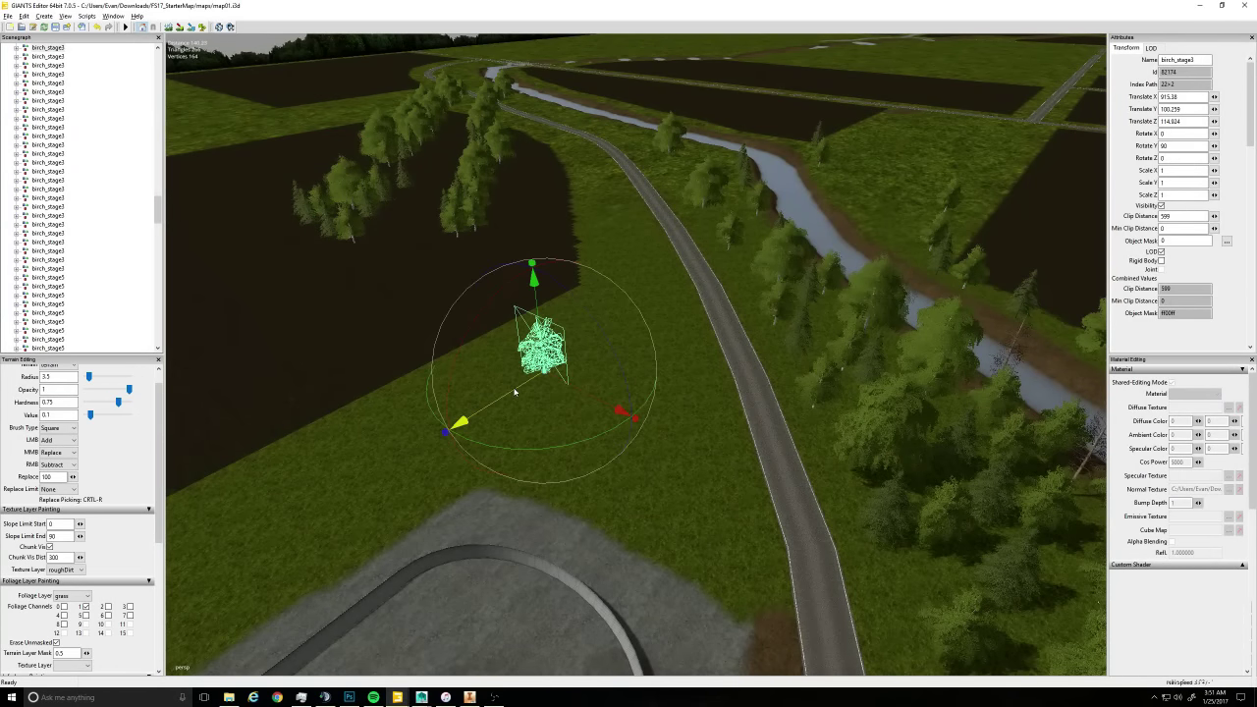
left_click_drag(514, 391, 796, 245)
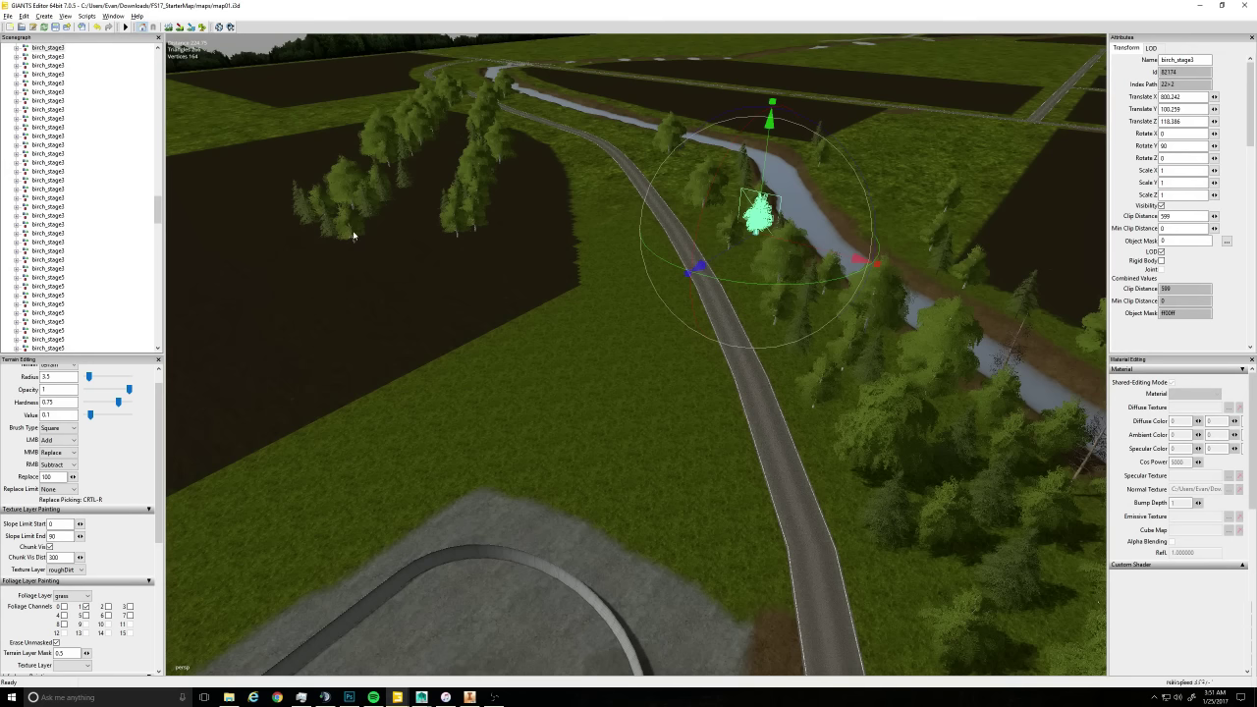
Move a spruce_stage3 between the road and river to about X 835, Z 107, and a birch_stage3 to about X 847, Z 79
left_click(331, 226)
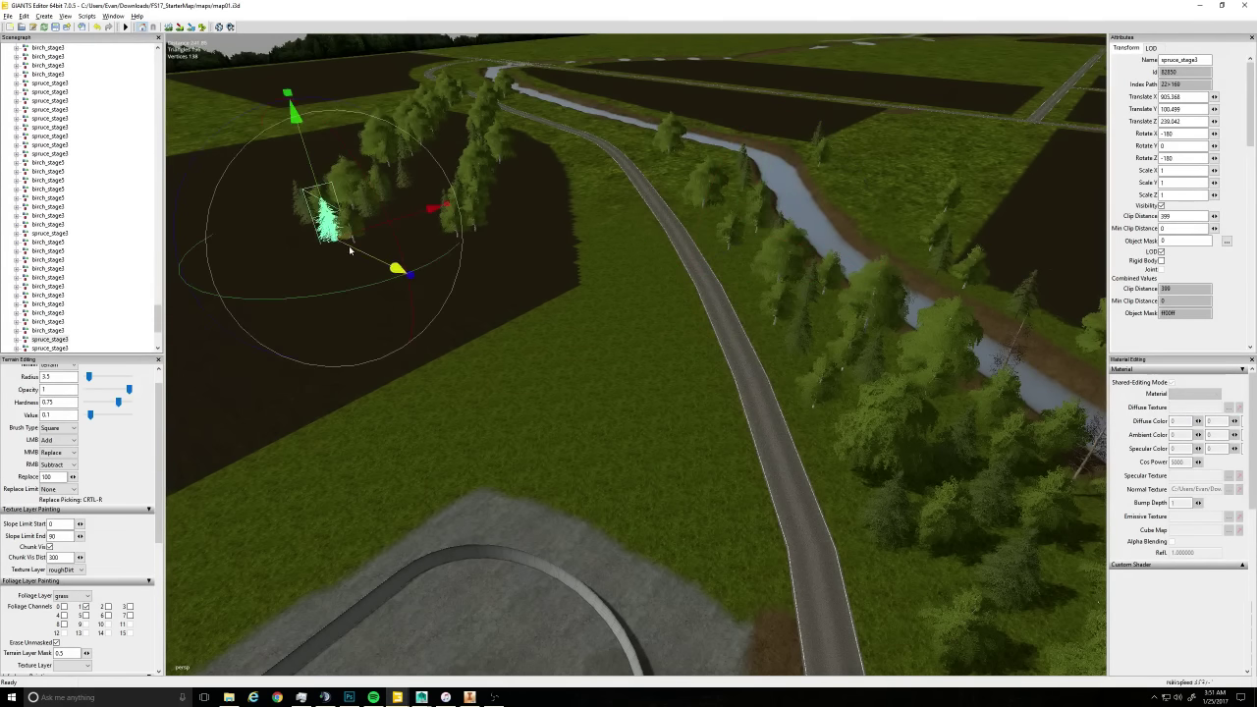
left_click_drag(393, 266, 767, 278)
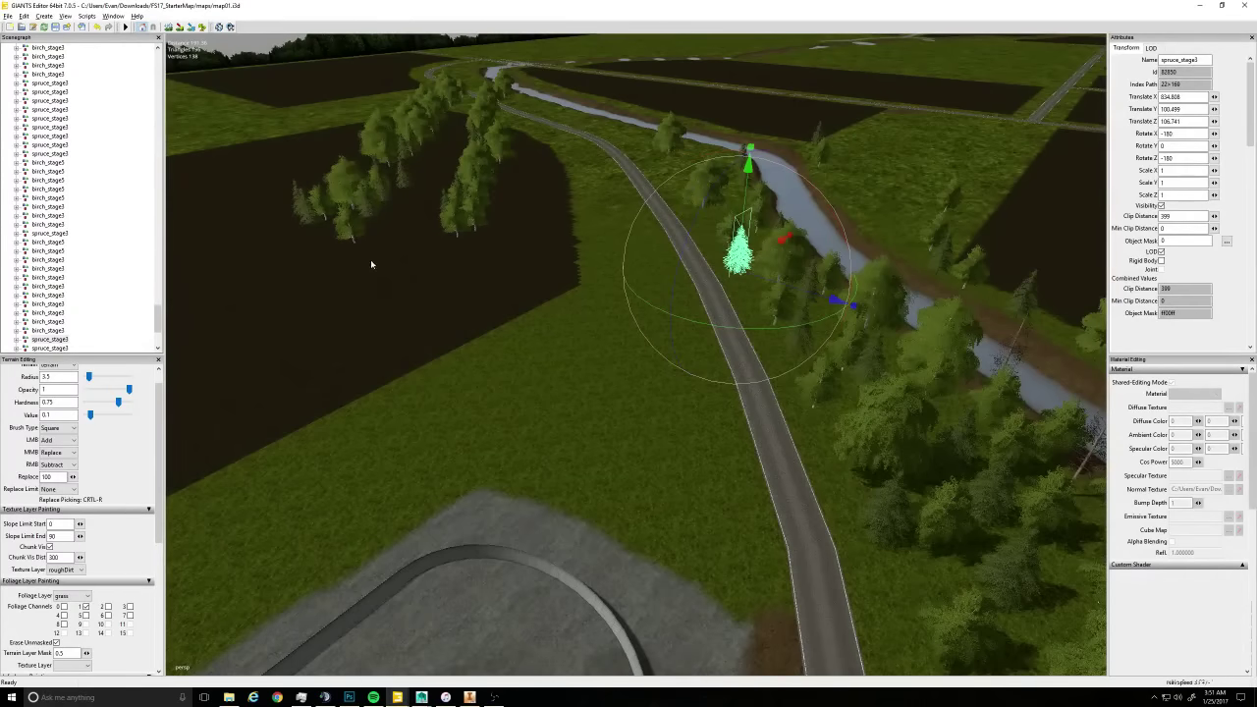
left_click_drag(371, 264, 497, 334, "alt")
scroll(497, 334, "up", 3)
left_click_drag(824, 413, 628, 352, "alt")
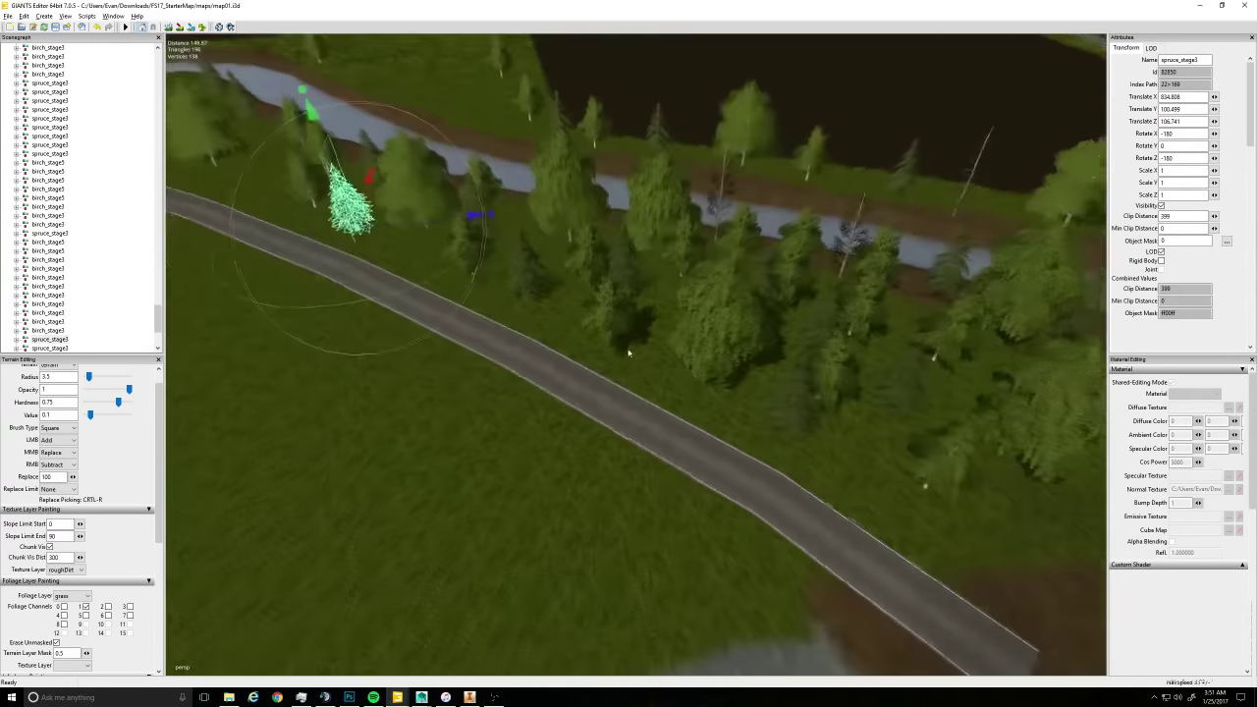
right_click_drag(628, 351, 530, 437)
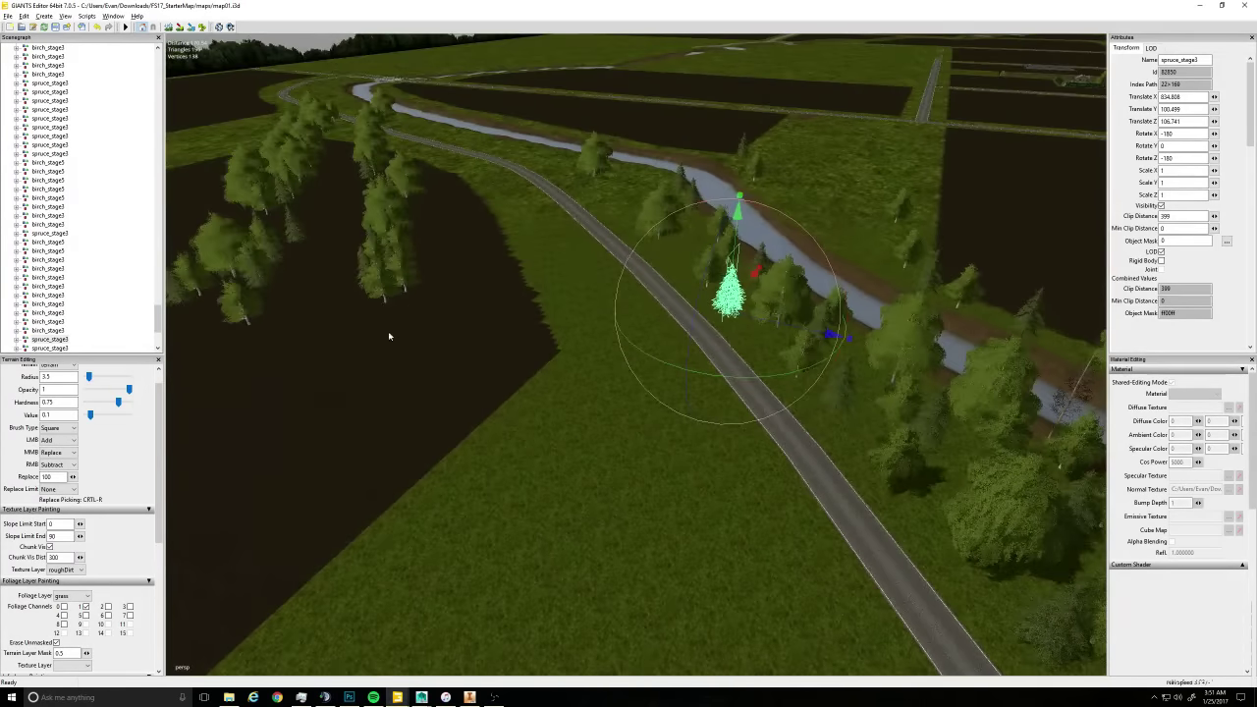
left_click(409, 282)
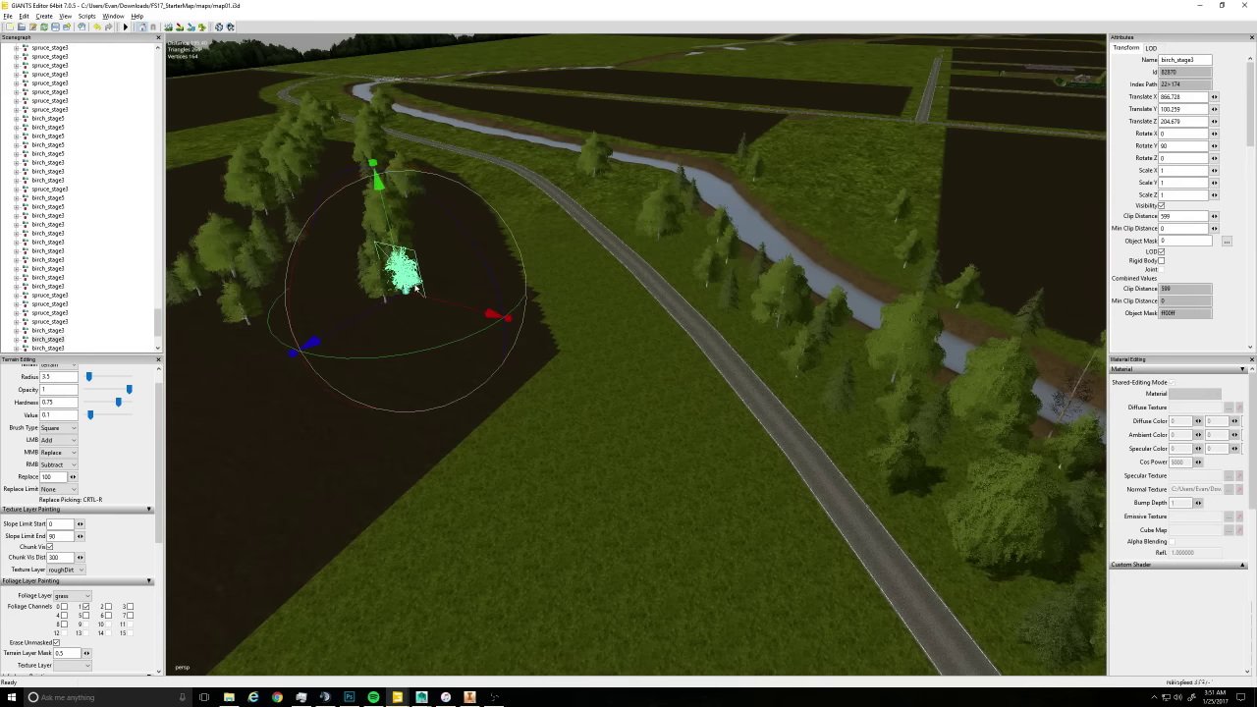
left_click(565, 318)
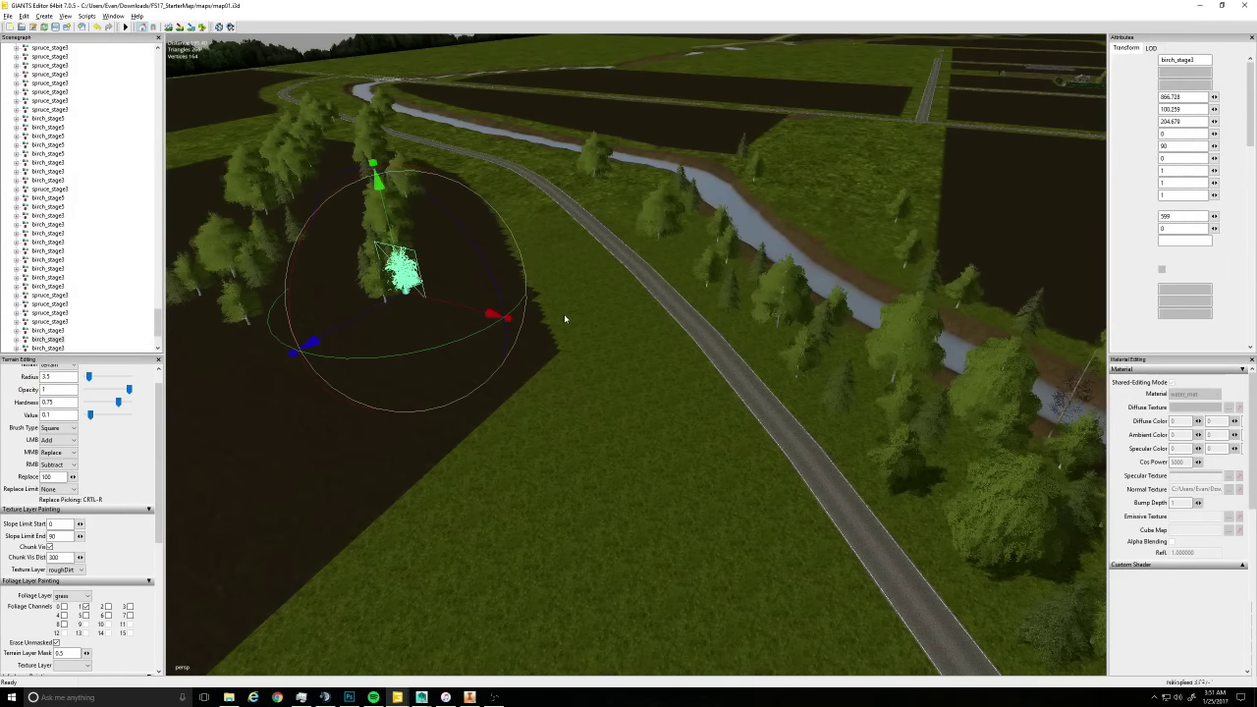
key("ctrl+z")
left_click_drag(428, 301, 770, 305)
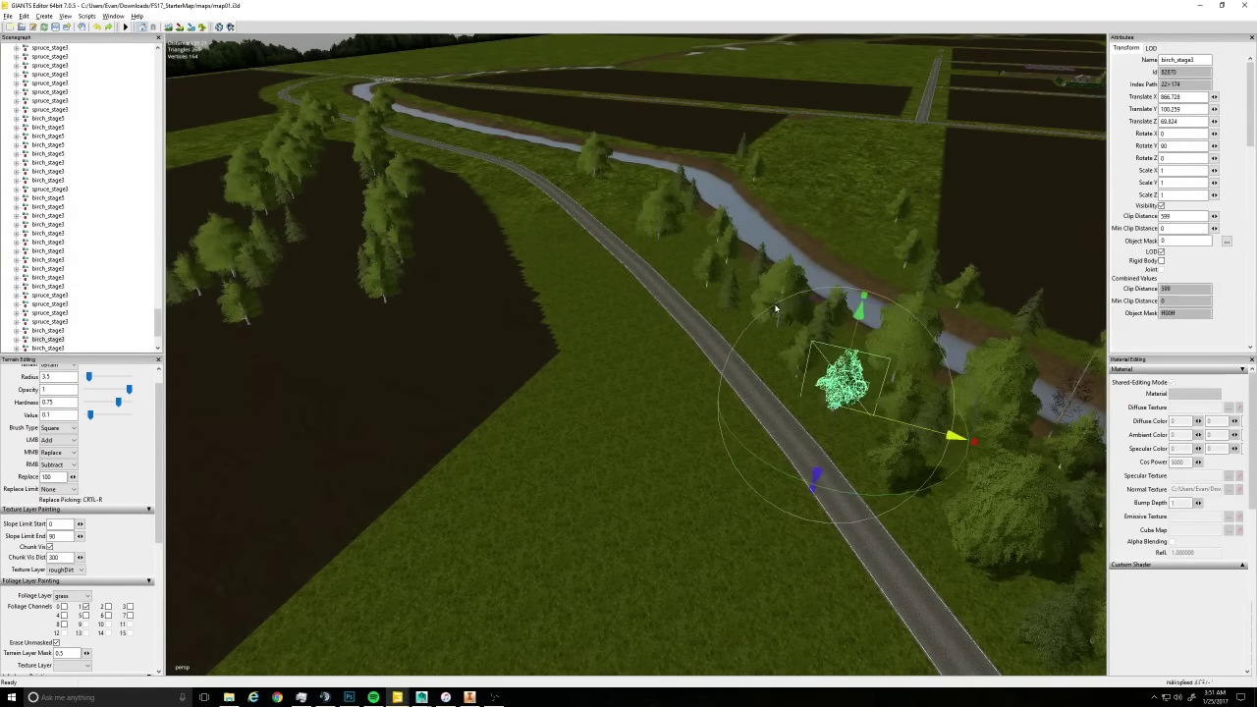
left_click_drag(835, 429, 889, 371)
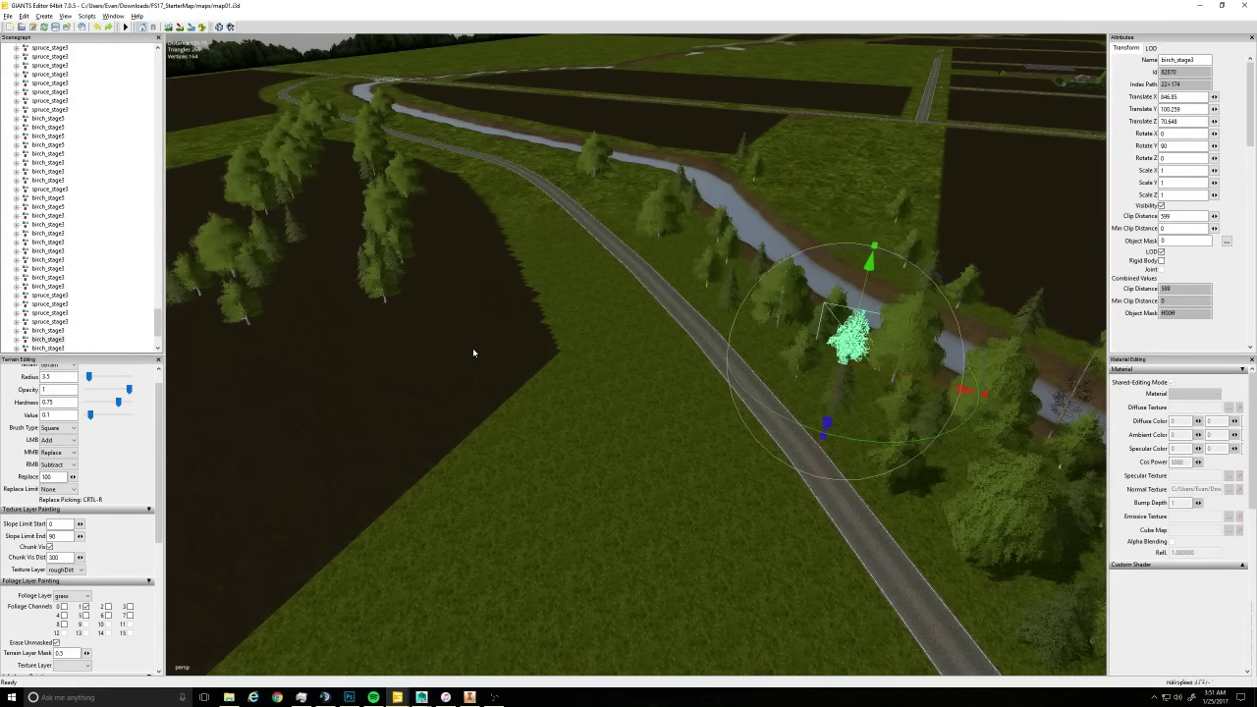
Move the birch_stage3 at the near end of the longer row across the road to about X 792, Z 135
left_click_drag(474, 349, 463, 320, "alt")
left_click(425, 400)
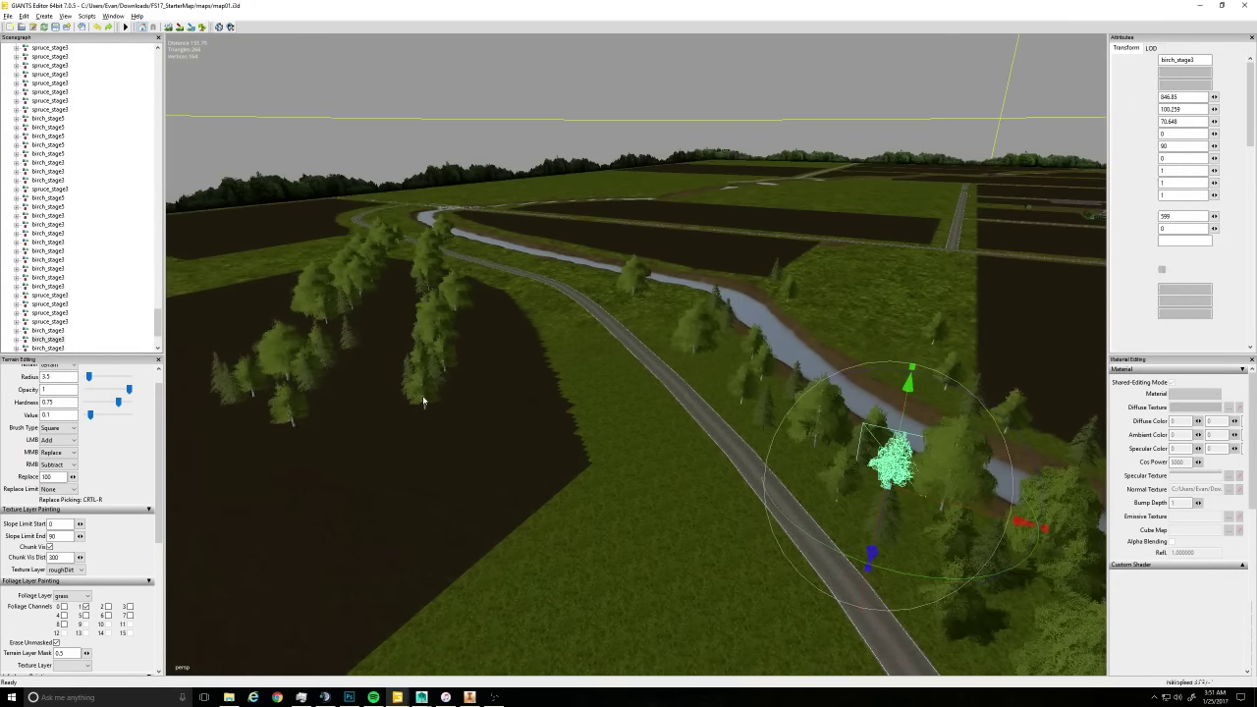
left_click_drag(580, 444, 575, 491, "alt")
left_click_drag(398, 372, 556, 311)
left_click(597, 282)
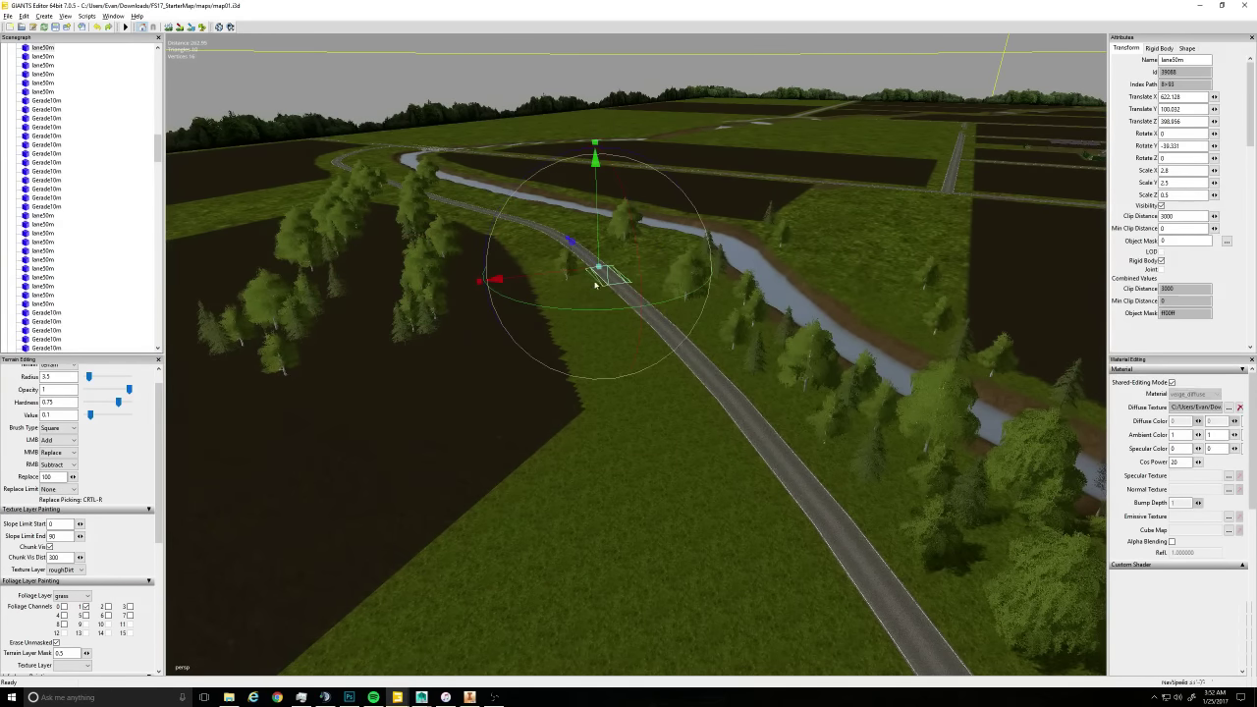
left_click_drag(619, 377, 632, 384, "alt")
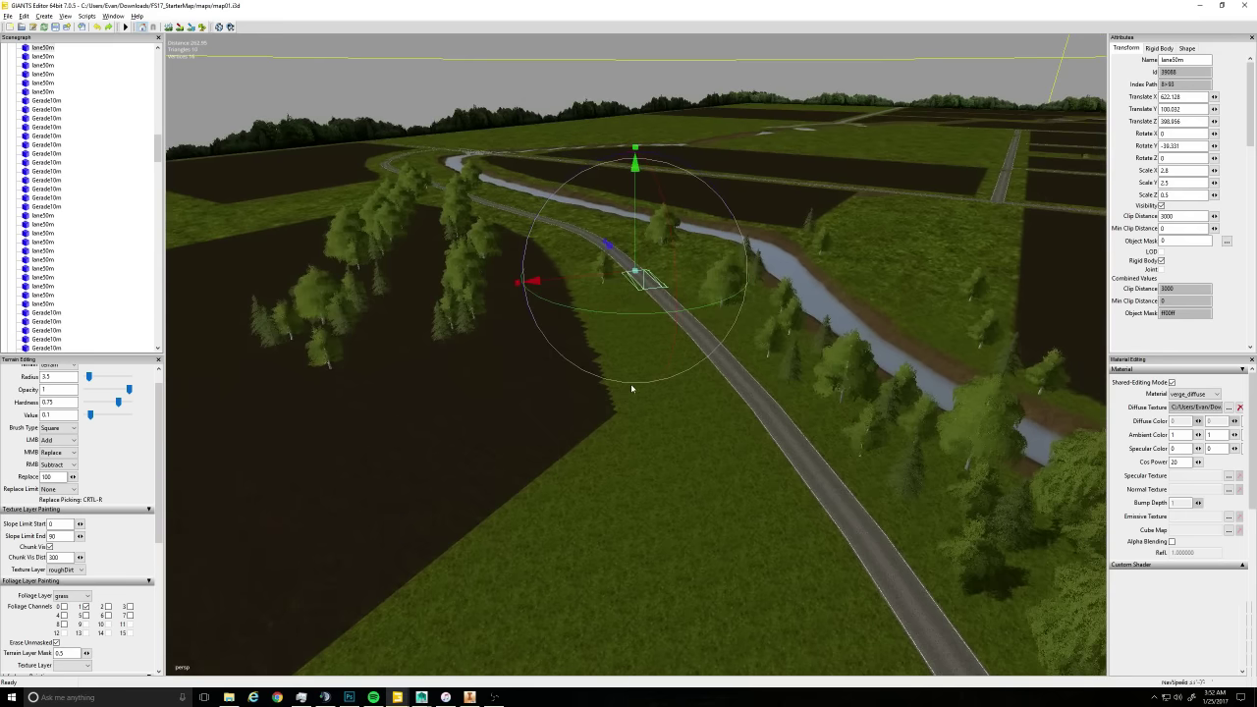
key("ctrl+z")
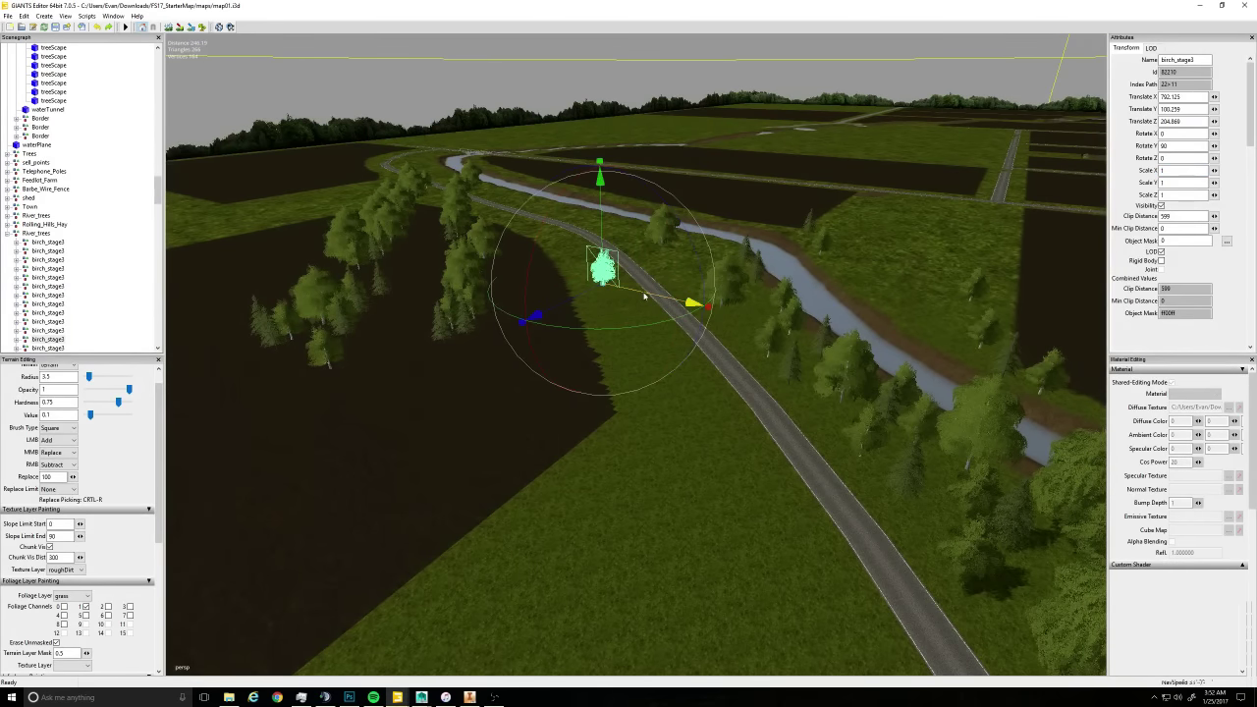
left_click_drag(639, 293, 727, 324)
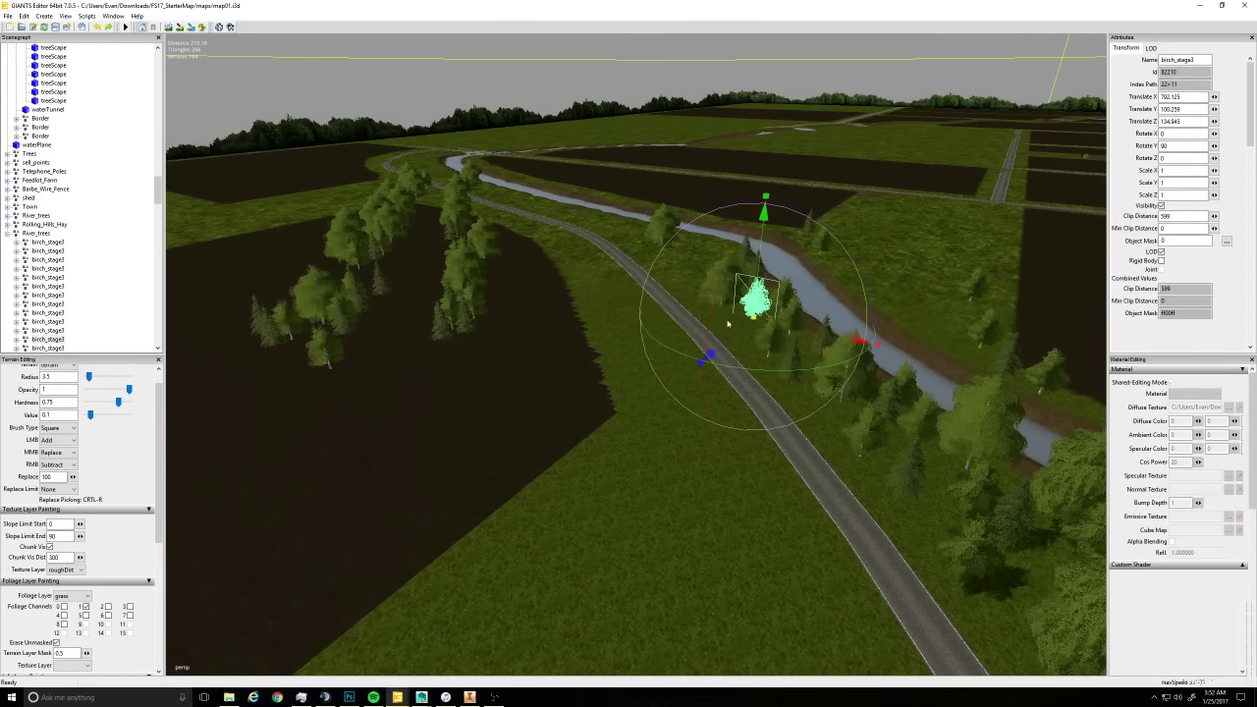
Move a spruce_stage3 from the longer row to the roadside strip at about X 808, Z 133
left_click(466, 331)
left_click_drag(686, 411, 695, 443, "alt")
left_click_drag(539, 330, 792, 257)
Move a large birch_stage5 from the field to the near riverbank at about X 802, Z 110, clear of the water
left_click_drag(432, 294, 589, 354, "alt")
right_click_drag(556, 434, 232, 316)
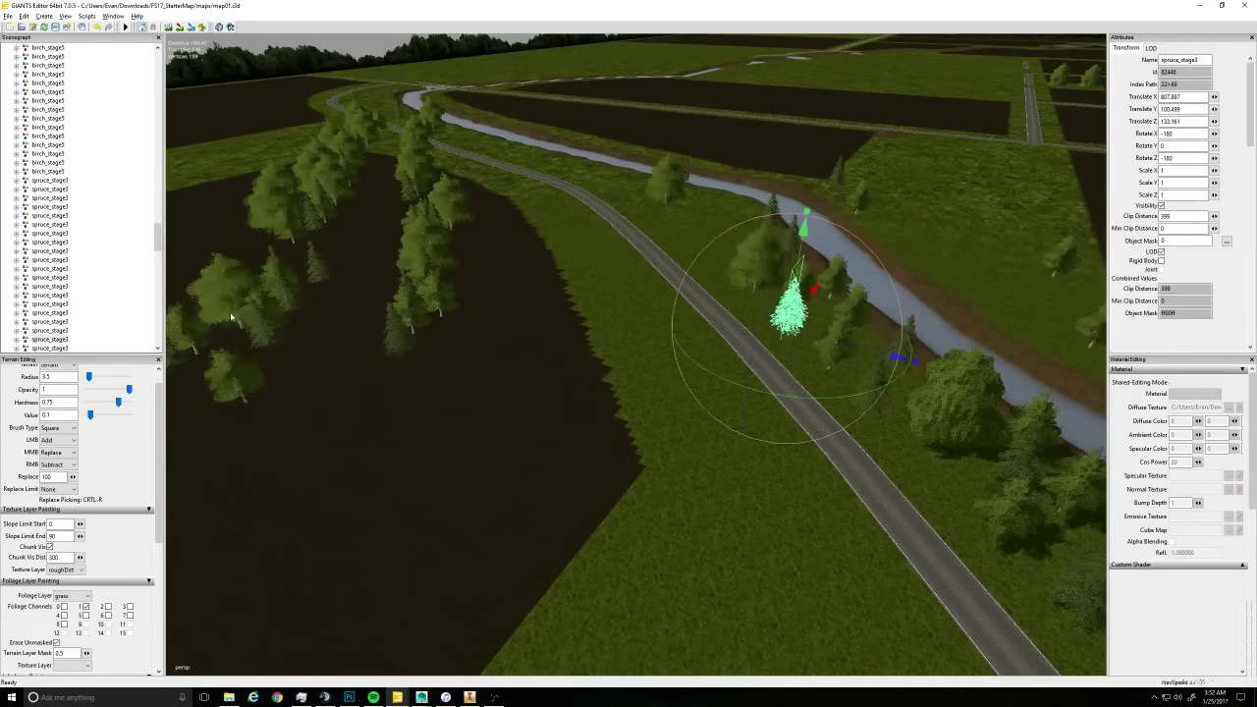
left_click(222, 287)
left_click_drag(296, 363, 648, 521)
left_click_drag(633, 454, 939, 347)
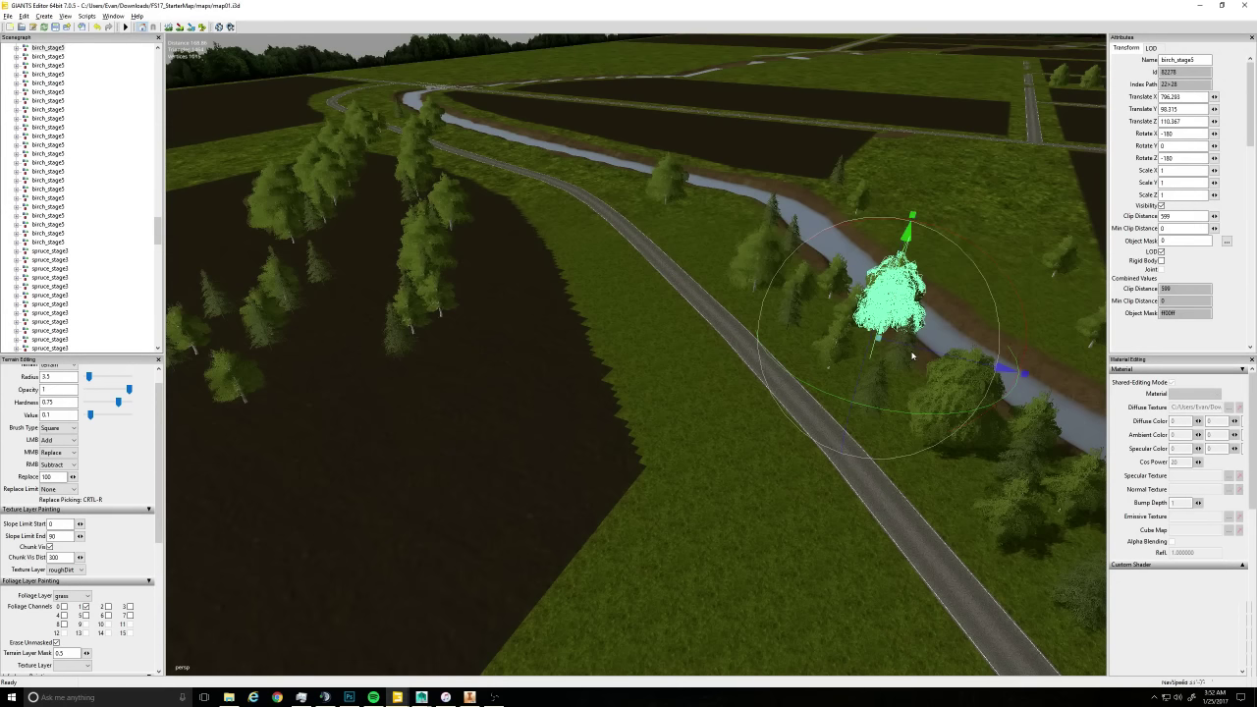
left_click_drag(840, 422, 772, 412, "alt")
scroll(932, 284, "up", 4)
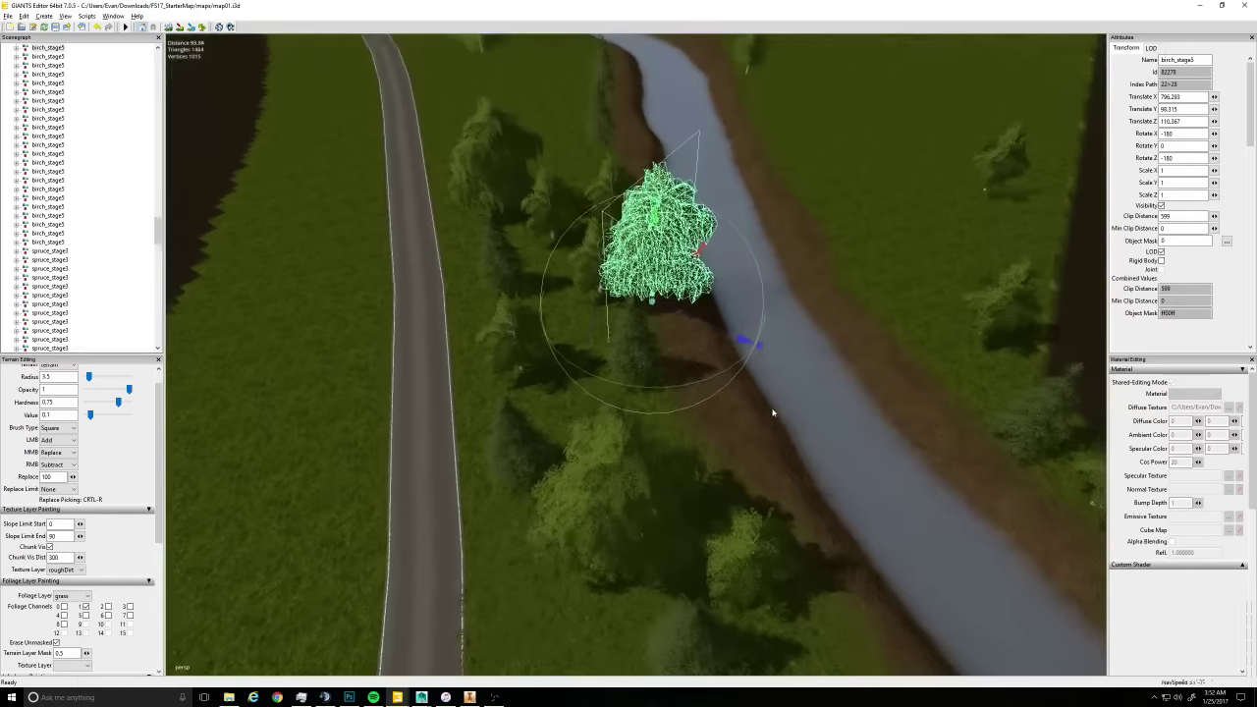
left_click_drag(690, 265, 676, 286)
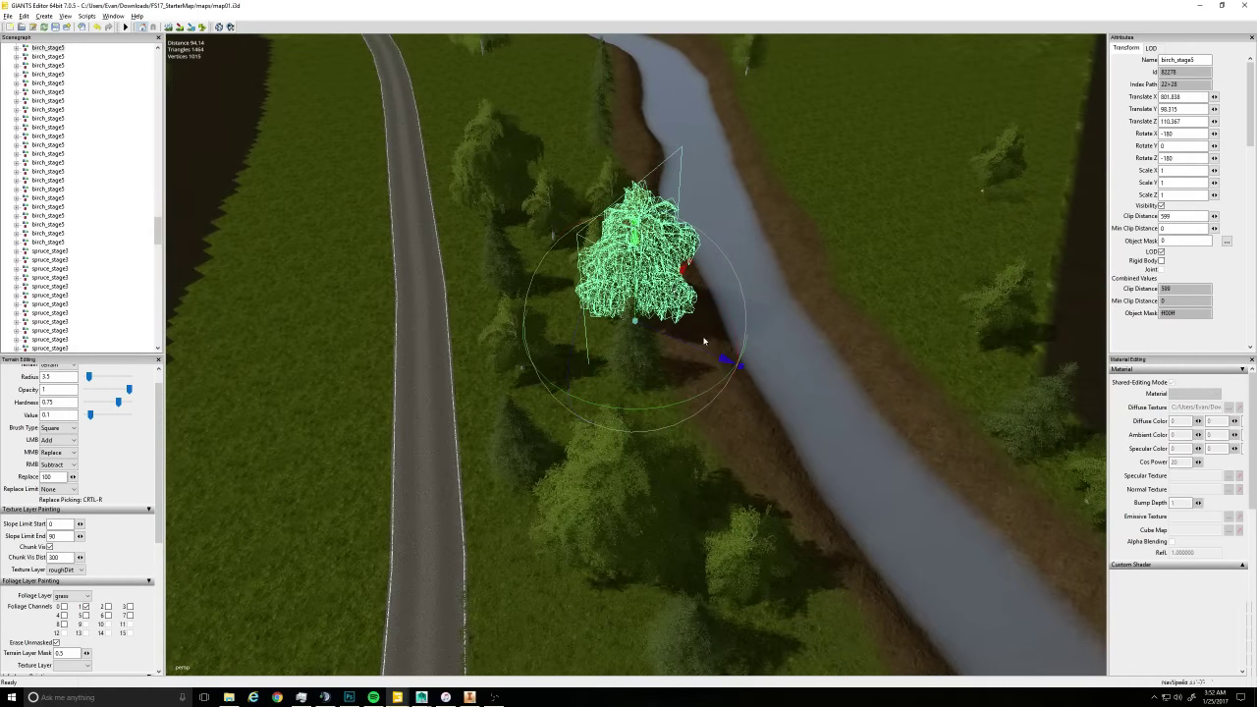
Move the spruce_stage3 at the end of the longer row to the strip beside the road at about X 850, Z 92
middle_click_drag(703, 341, 462, 185)
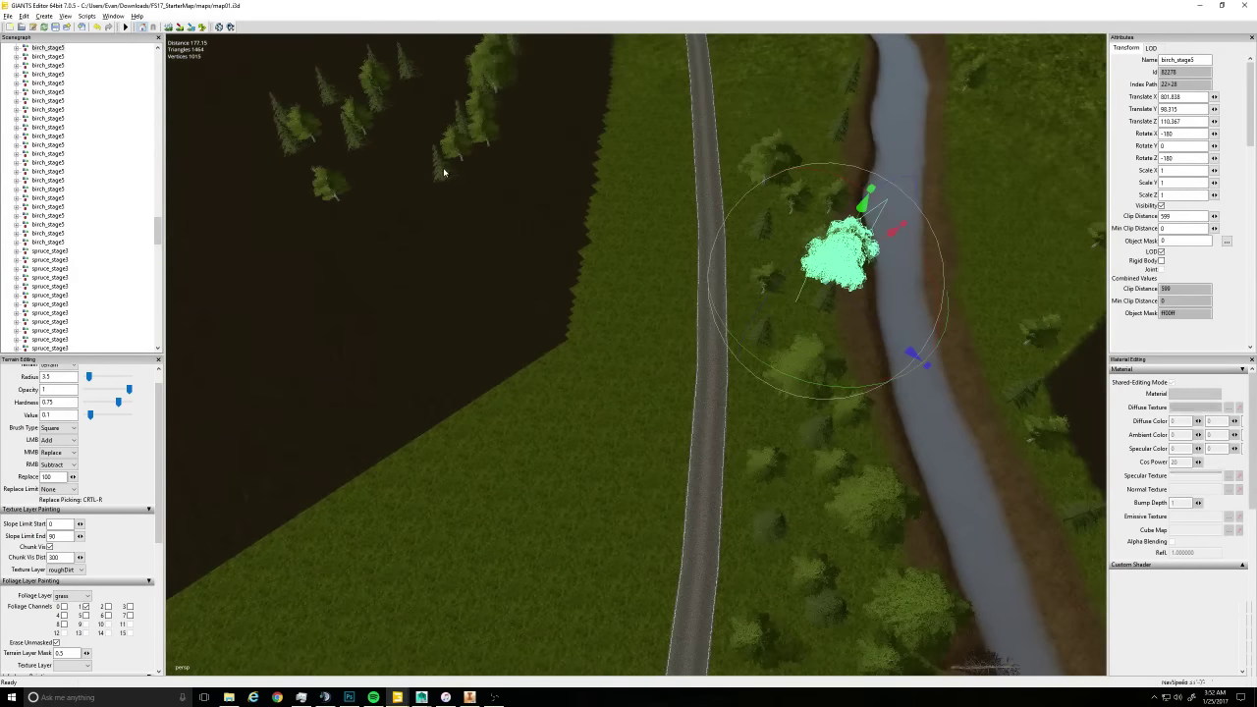
left_click(442, 168)
left_click_drag(489, 235, 789, 354)
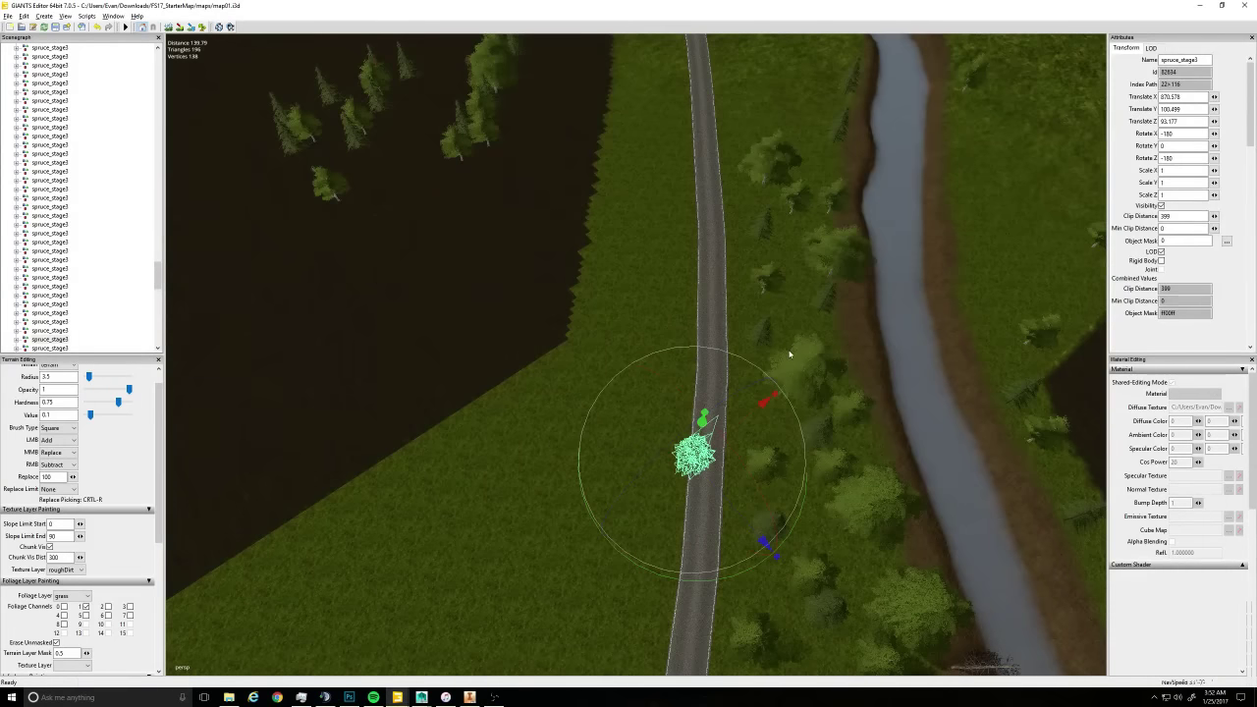
left_click_drag(761, 404, 776, 450)
left_click_drag(785, 395, 791, 390)
Move two birch_stage3 trees to the open grass near the river bend, to about X 740, Z 221 and X 695, Z 257
left_click_drag(704, 415, 667, 349, "alt")
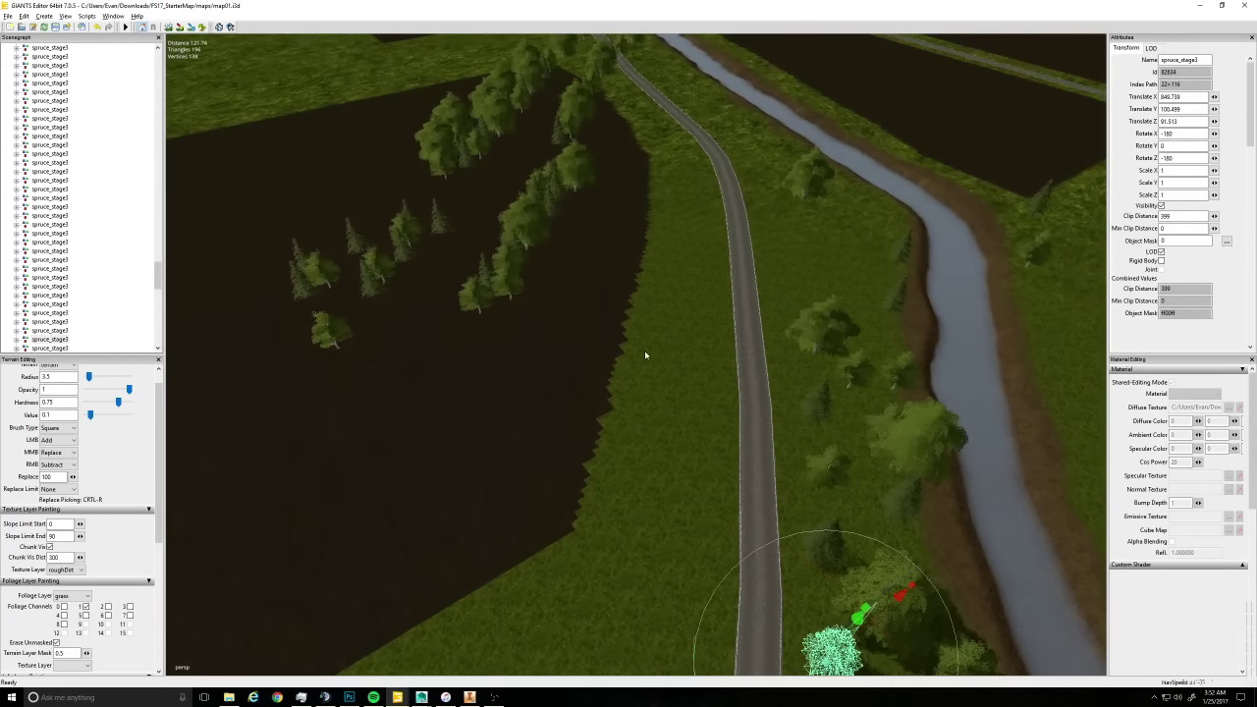
middle_click_drag(645, 354, 658, 346)
left_click(475, 330)
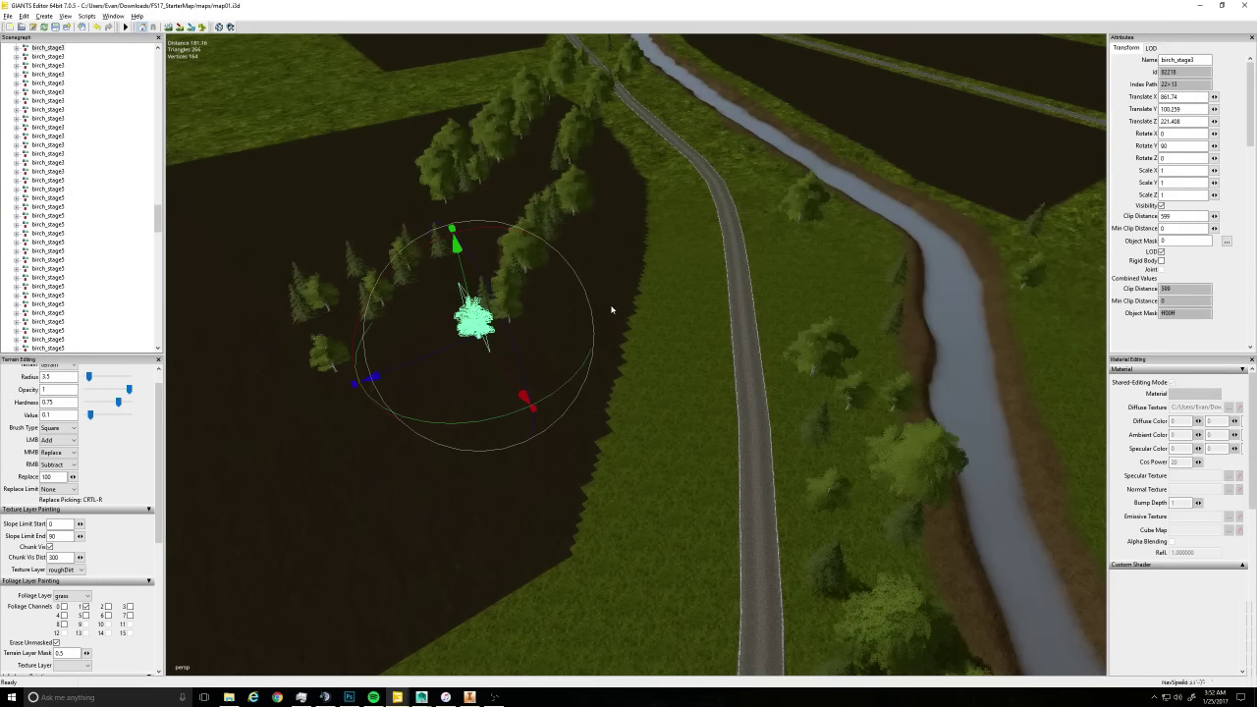
left_click_drag(426, 360, 673, 339)
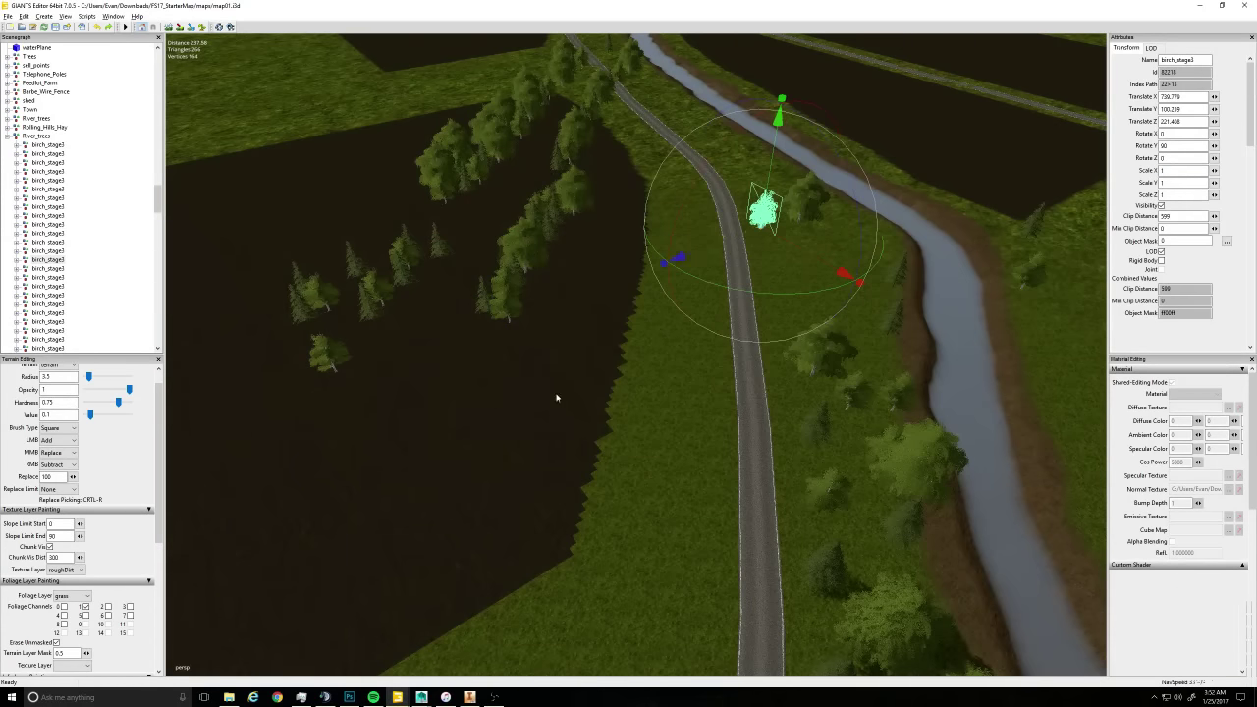
left_click(325, 384)
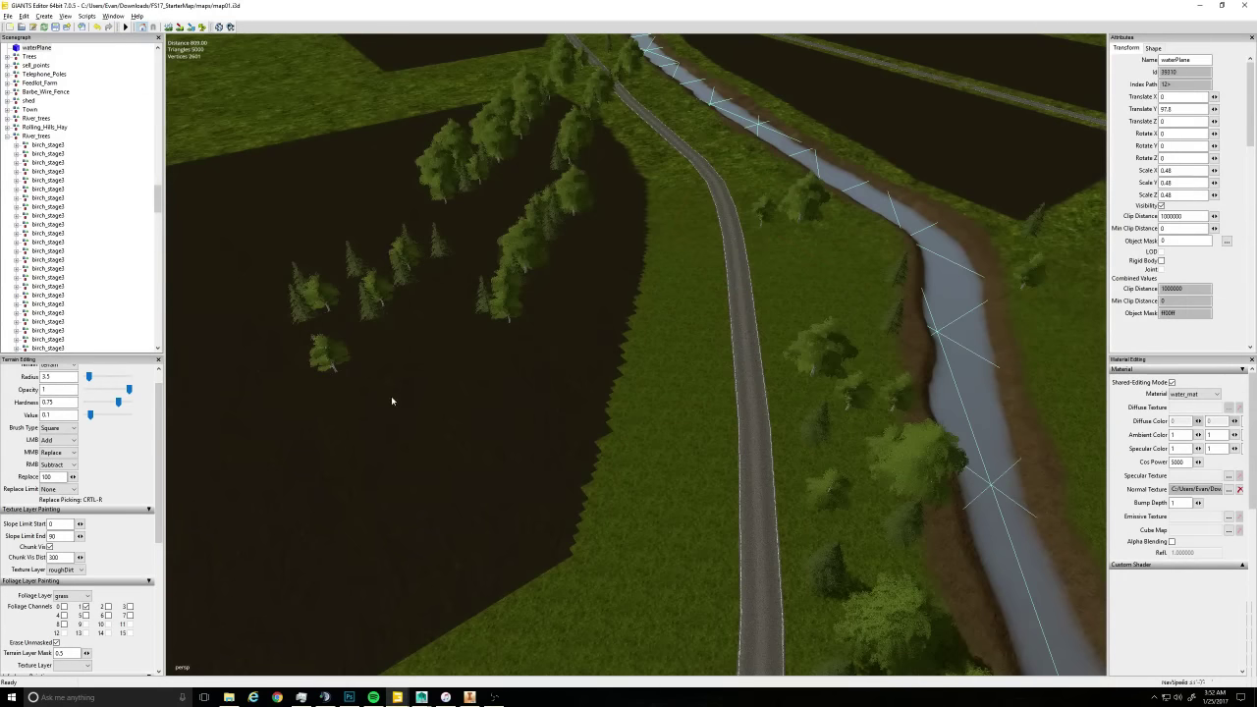
left_click(334, 371)
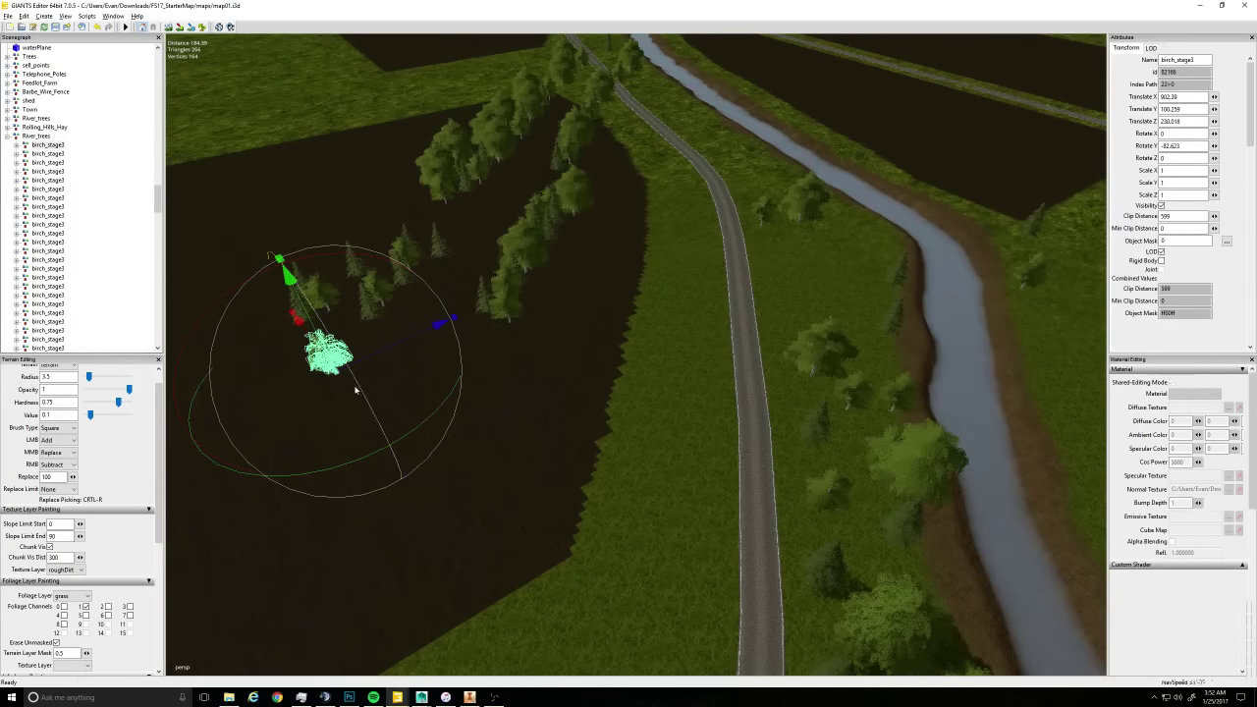
left_click_drag(371, 358, 744, 262)
Move two spruce_stage3 trees from the field to the near bank, to about X 716, Z 247 and X 803, Z 145
left_click_drag(583, 310, 562, 234, "alt")
scroll(561, 235, "up", 3)
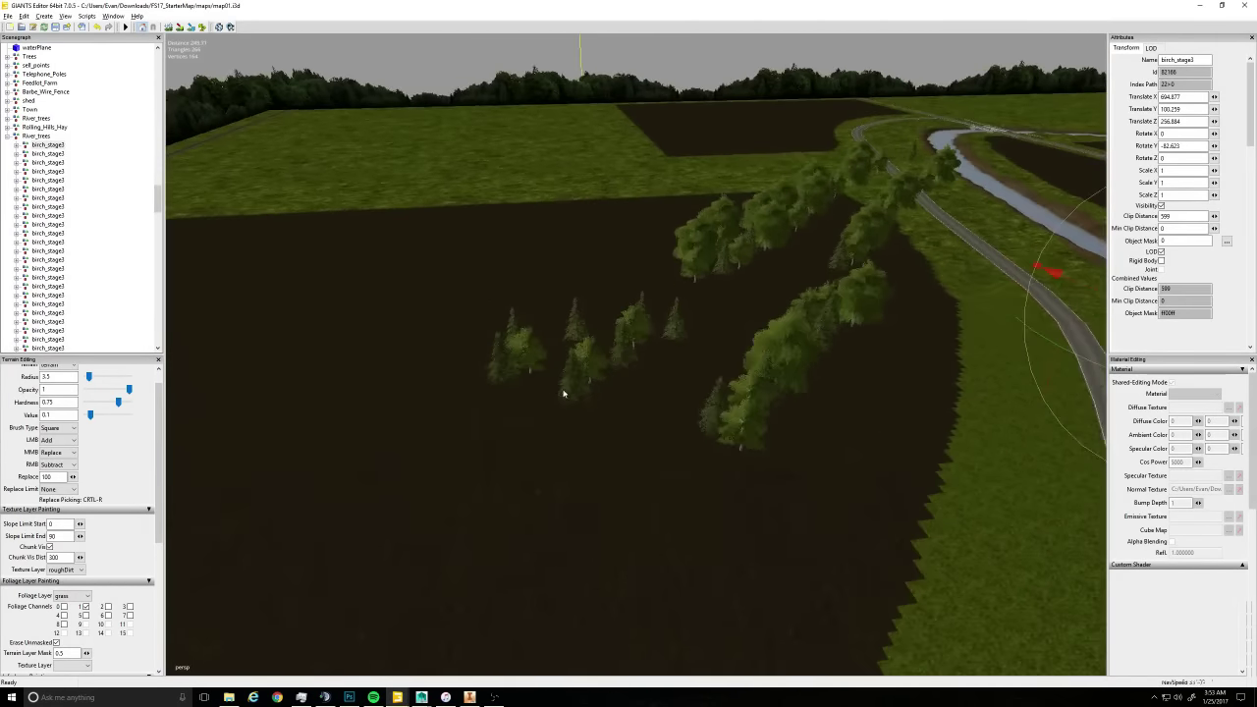
left_click(570, 394)
left_click_drag(572, 396, 511, 532, "alt")
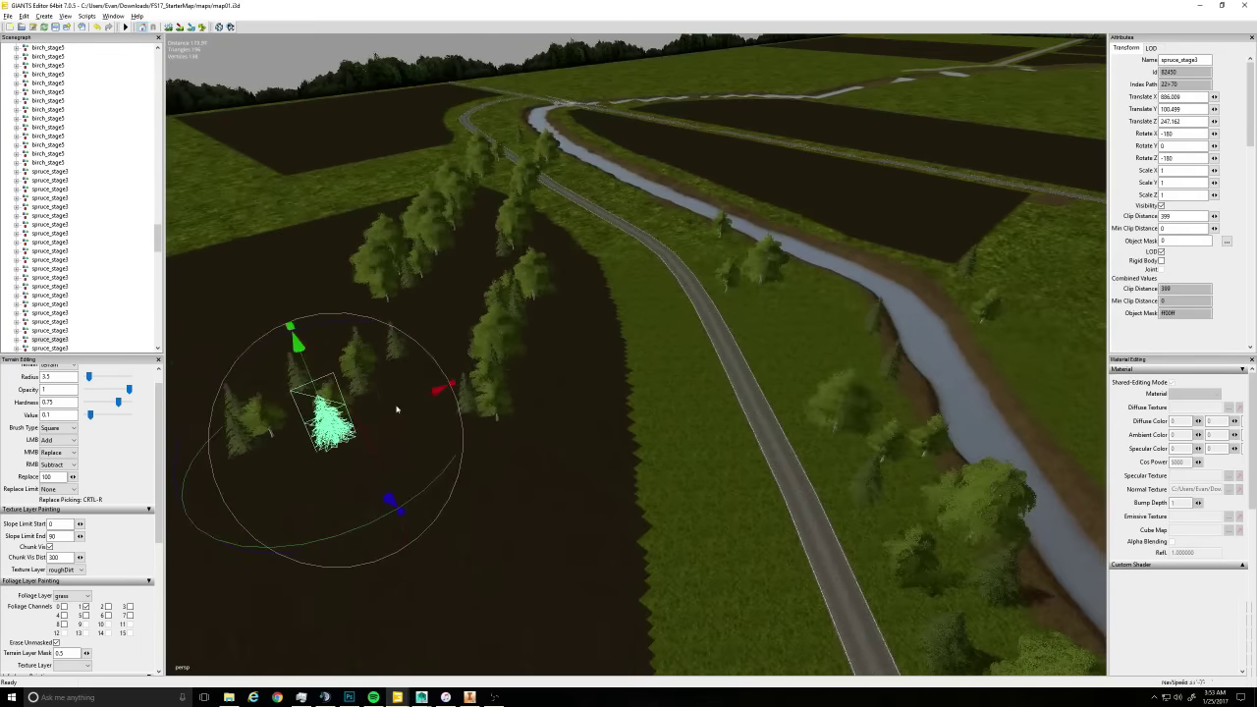
left_click_drag(397, 409, 704, 295)
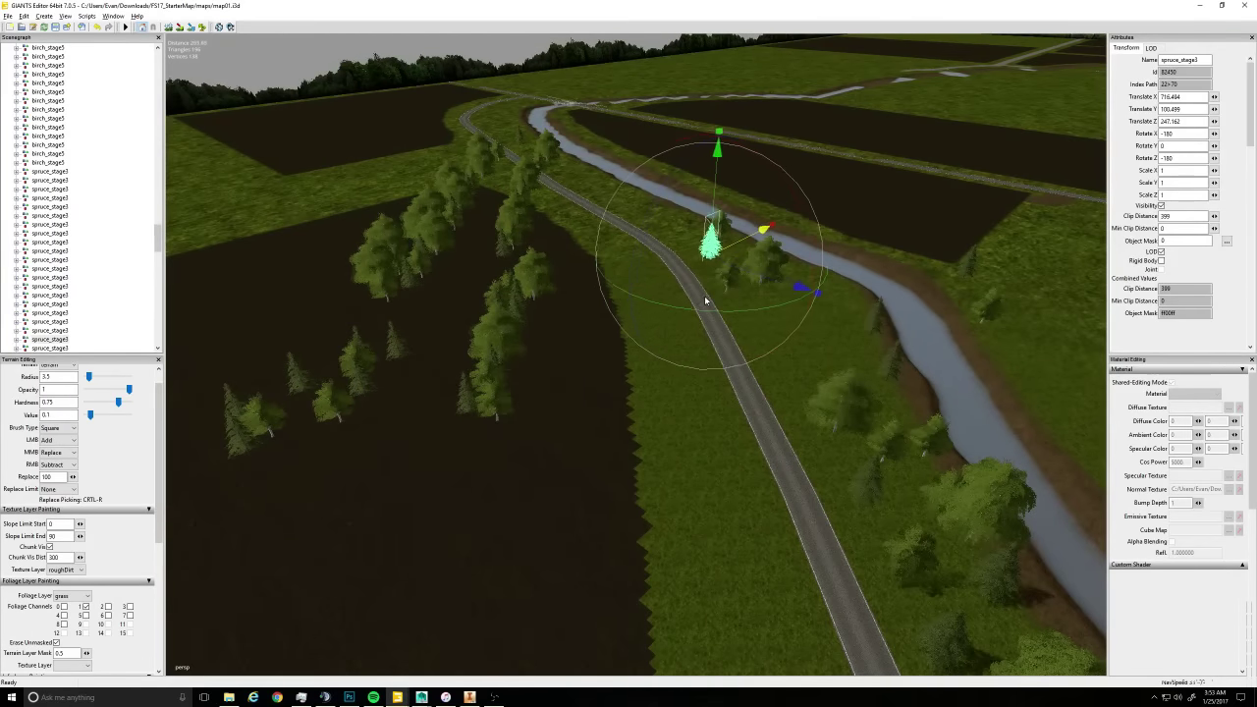
right_click_drag(704, 295, 534, 399)
left_click(535, 400)
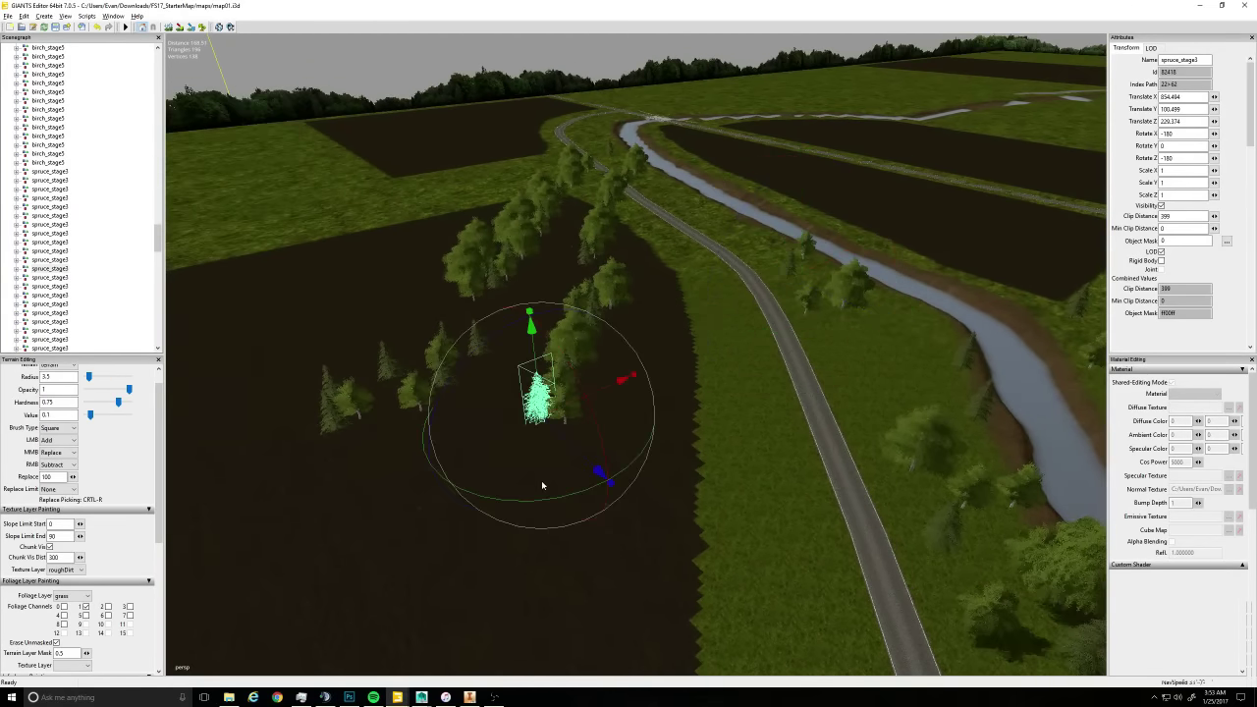
left_click_drag(542, 484, 836, 460, "alt")
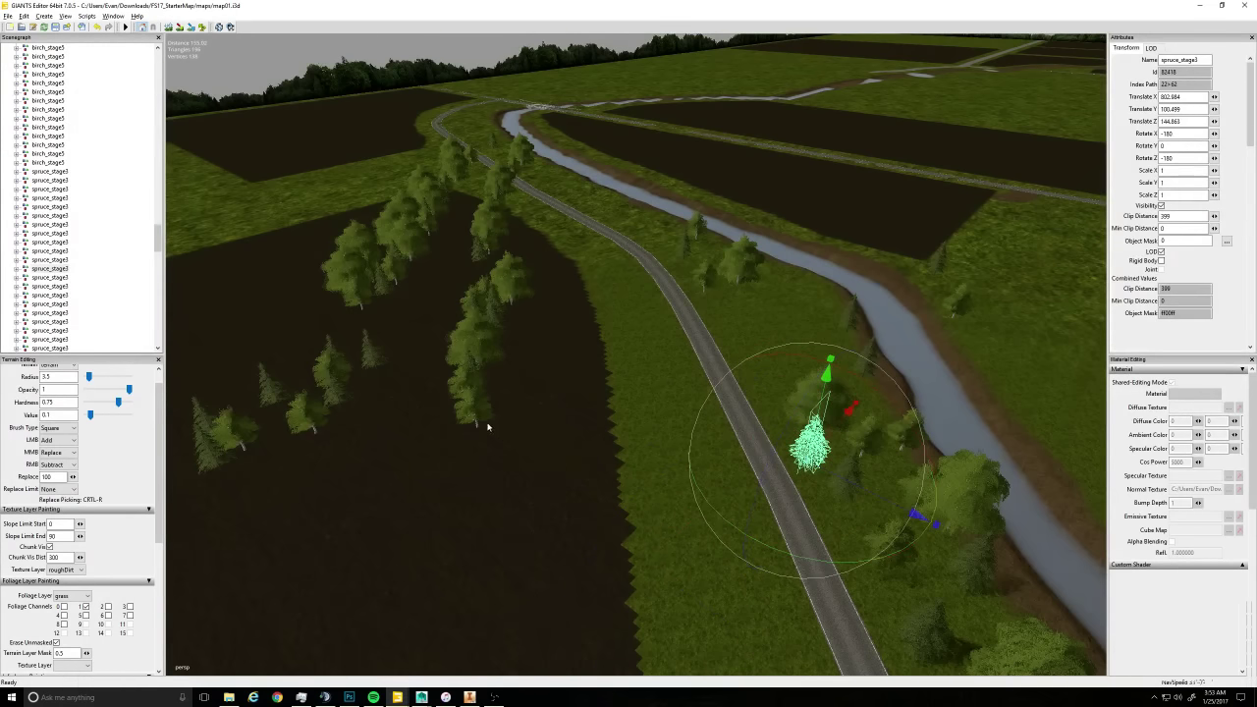
Move two birch_stage3 trees from the field to the near riverbank, to about X 707, Z 238 and X 702, Z 204
left_click(474, 424)
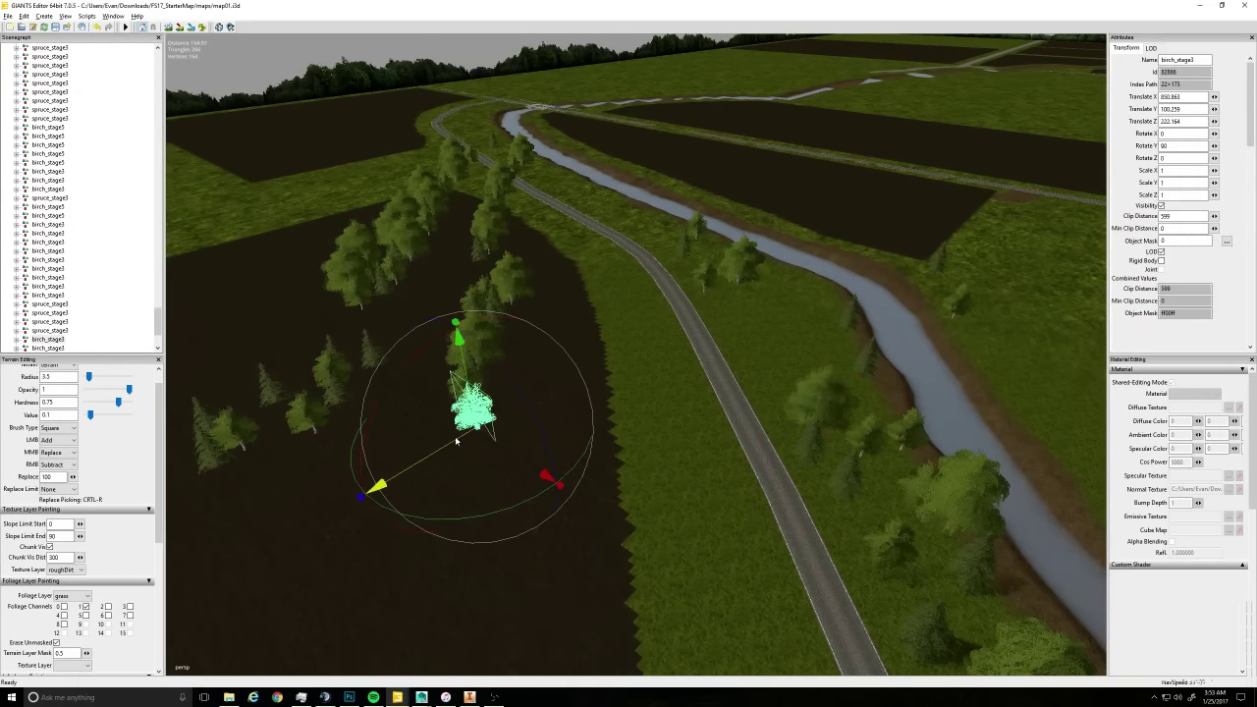
left_click_drag(454, 441, 686, 282)
left_click_drag(800, 287, 776, 279)
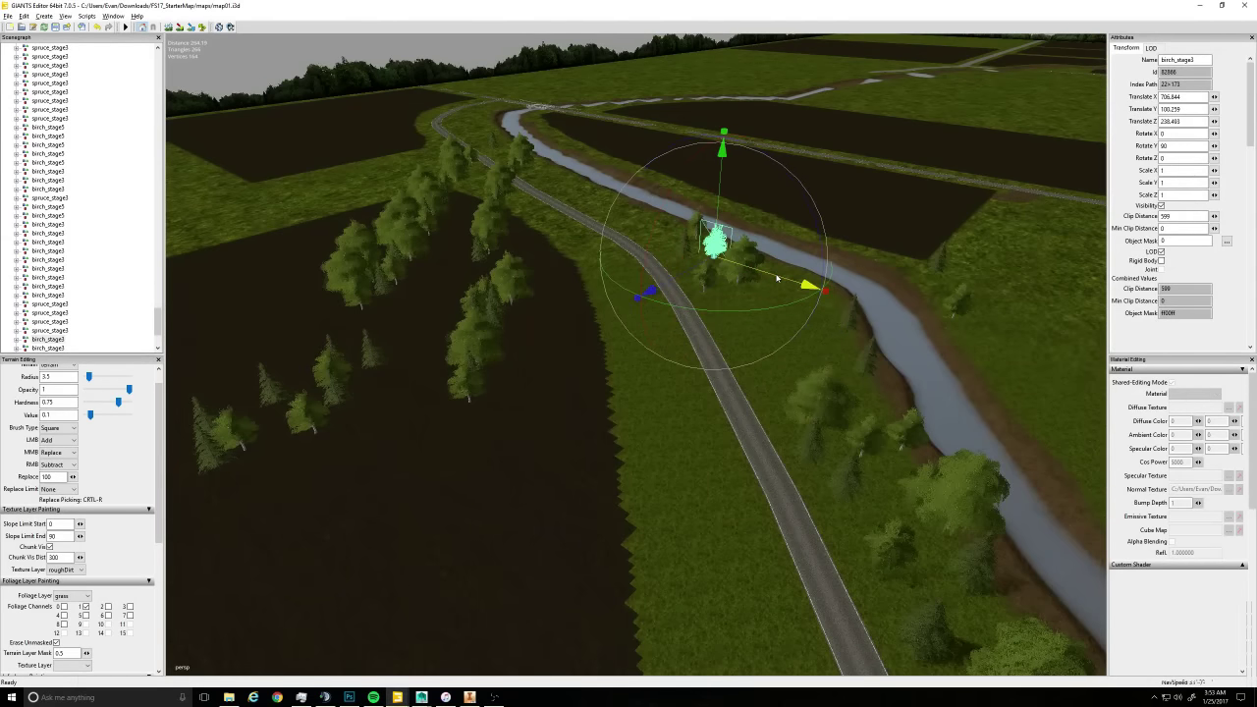
left_click_drag(446, 390, 489, 438, "alt")
left_click(400, 391)
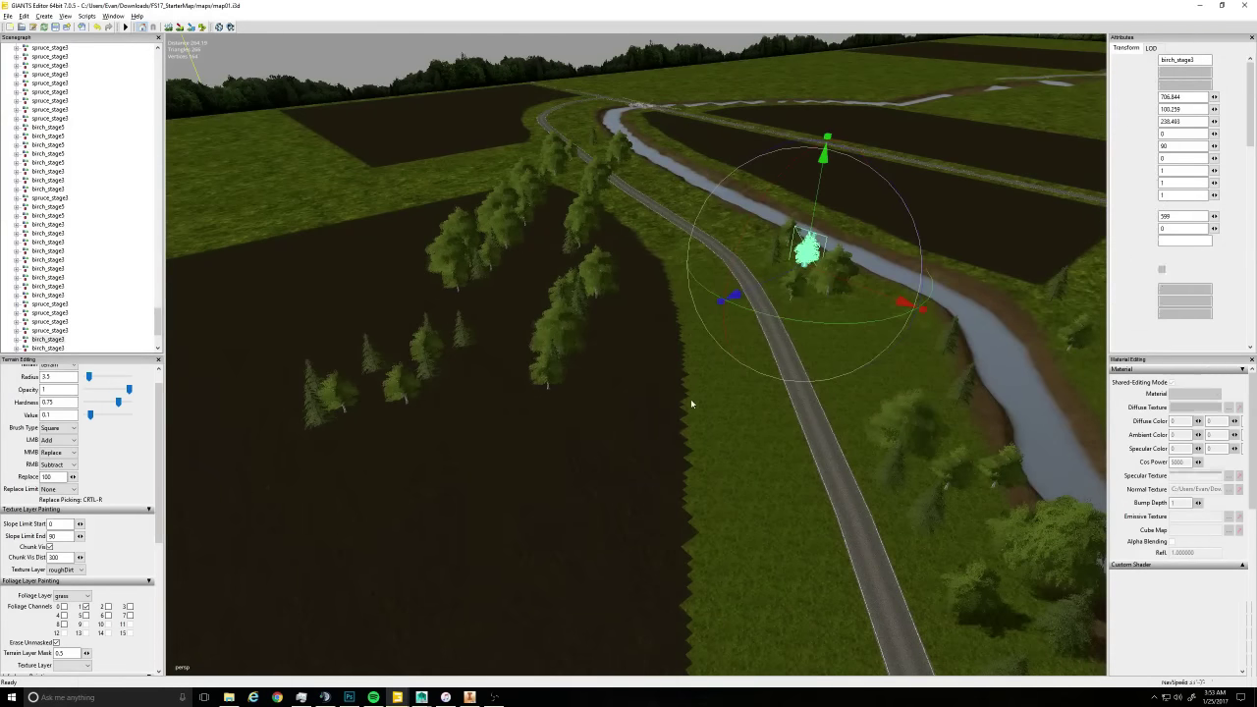
left_click_drag(286, 451, 696, 321)
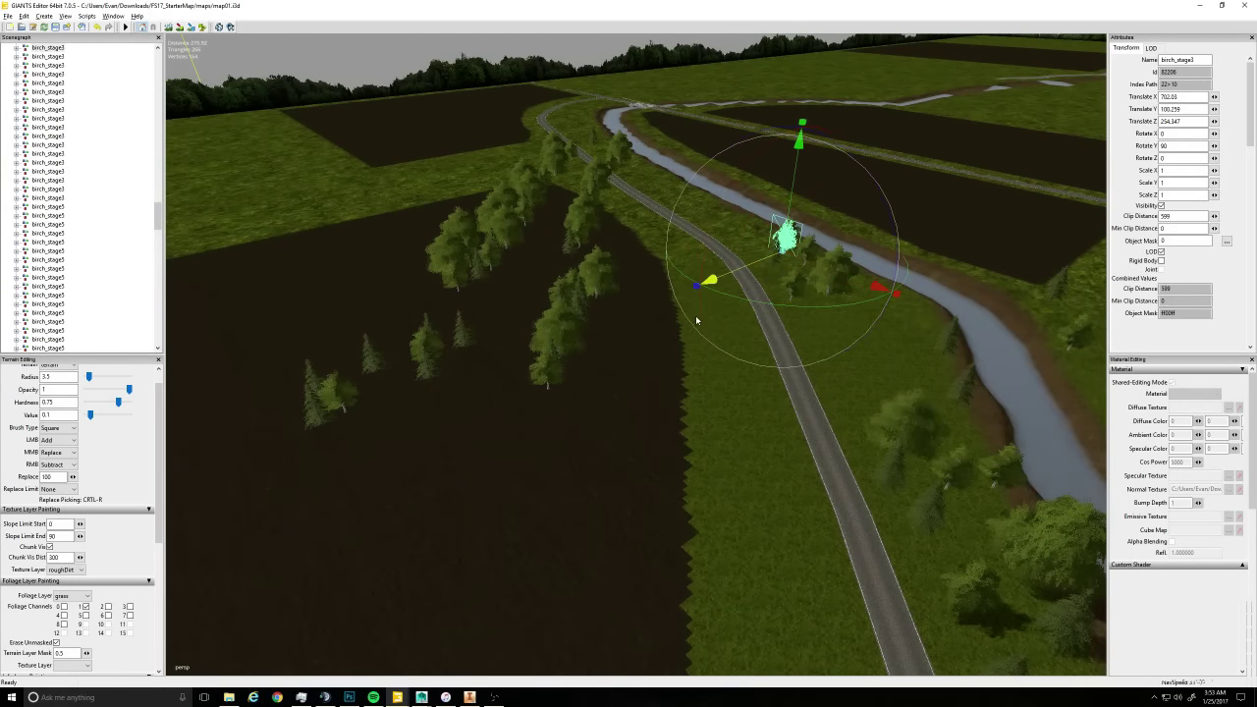
left_click_drag(836, 278, 902, 301)
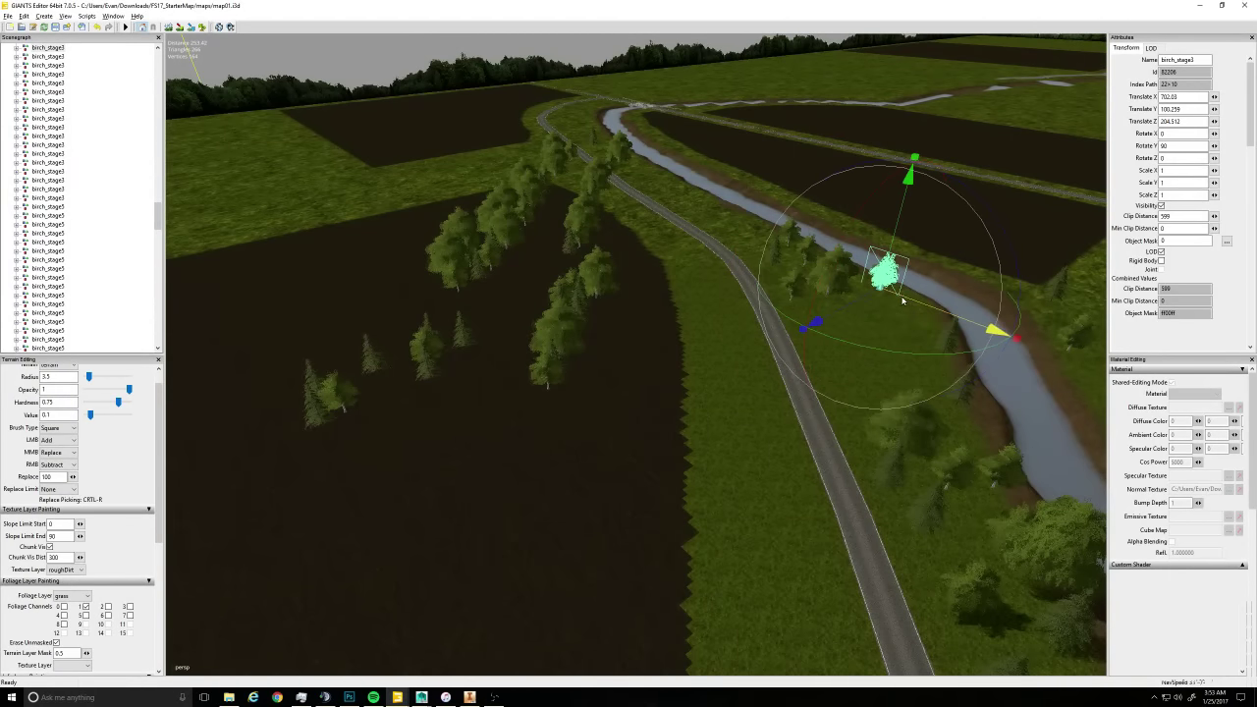
Move a spruce from the field to the near riverbank and a birch_stage3 to about X 716, Z 178 beside the water
left_click(314, 412)
left_click_drag(364, 417, 676, 340)
left_click_drag(764, 289, 929, 298)
left_click(339, 396)
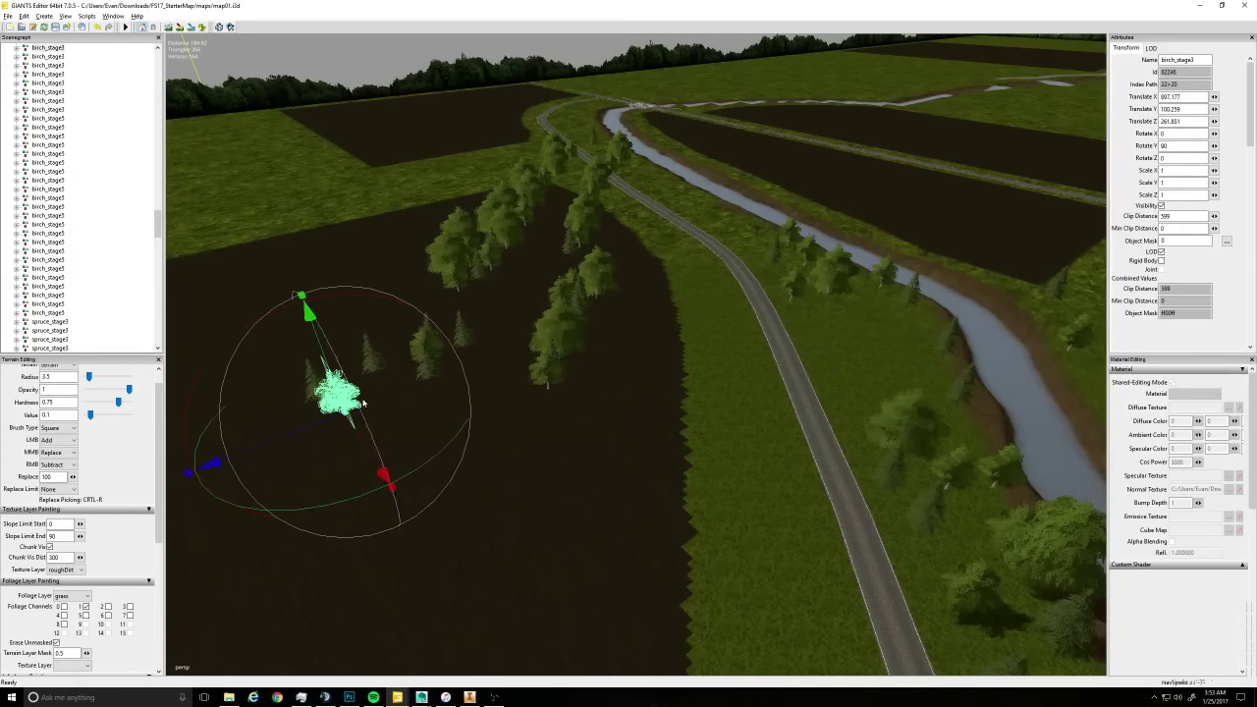
left_click_drag(305, 429, 624, 342)
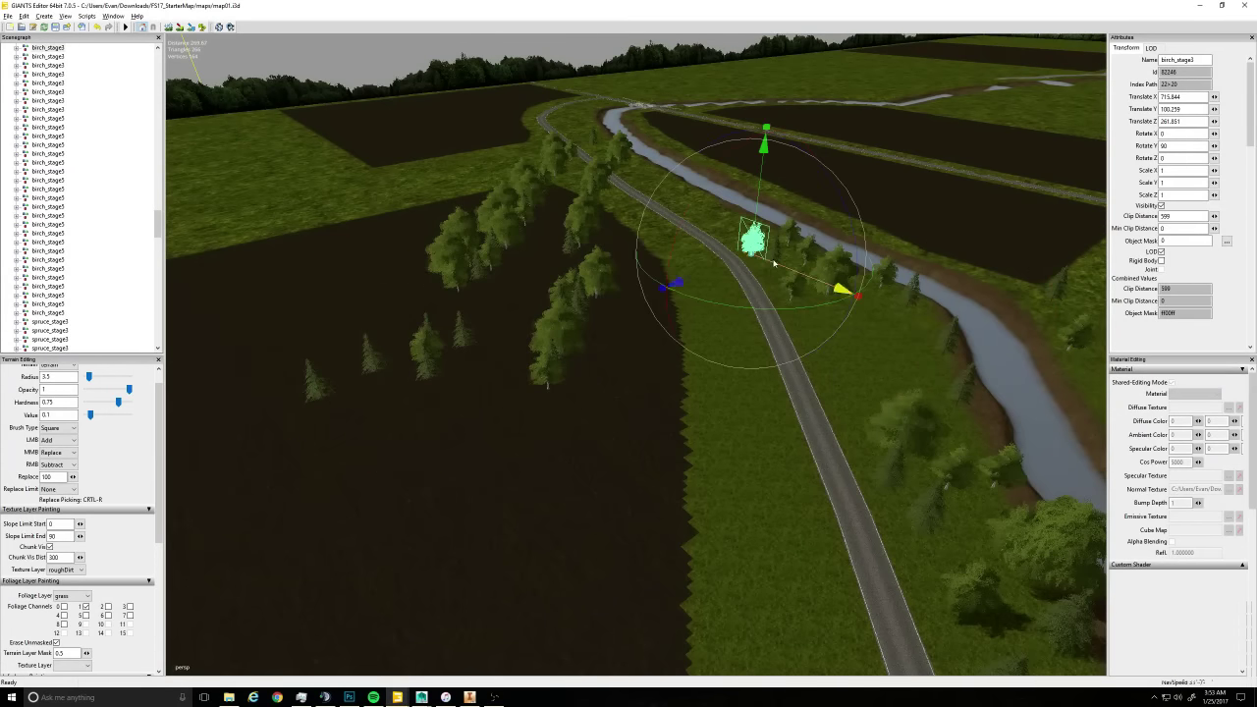
left_click_drag(777, 264, 949, 327)
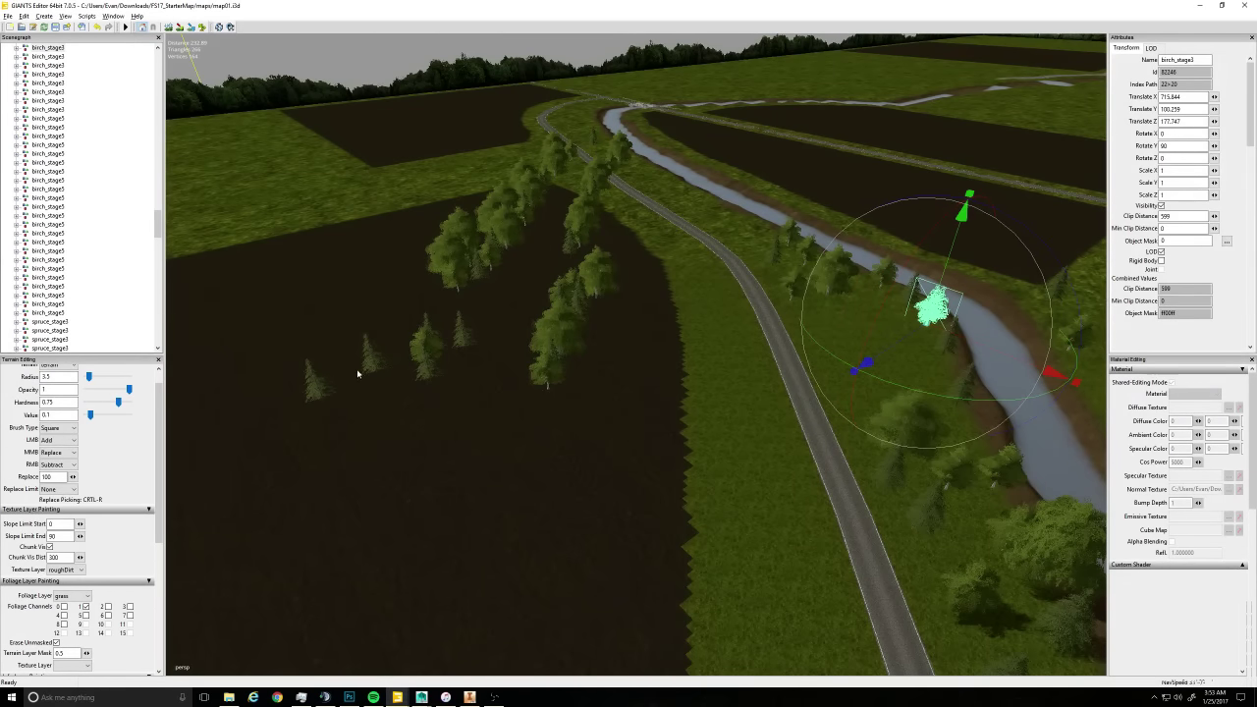
Move two spruce_stage3 trees from the field to the near bank, to about X 704, Z 271 and X 737, Z 188
left_click(314, 390)
left_click_drag(366, 390, 686, 248)
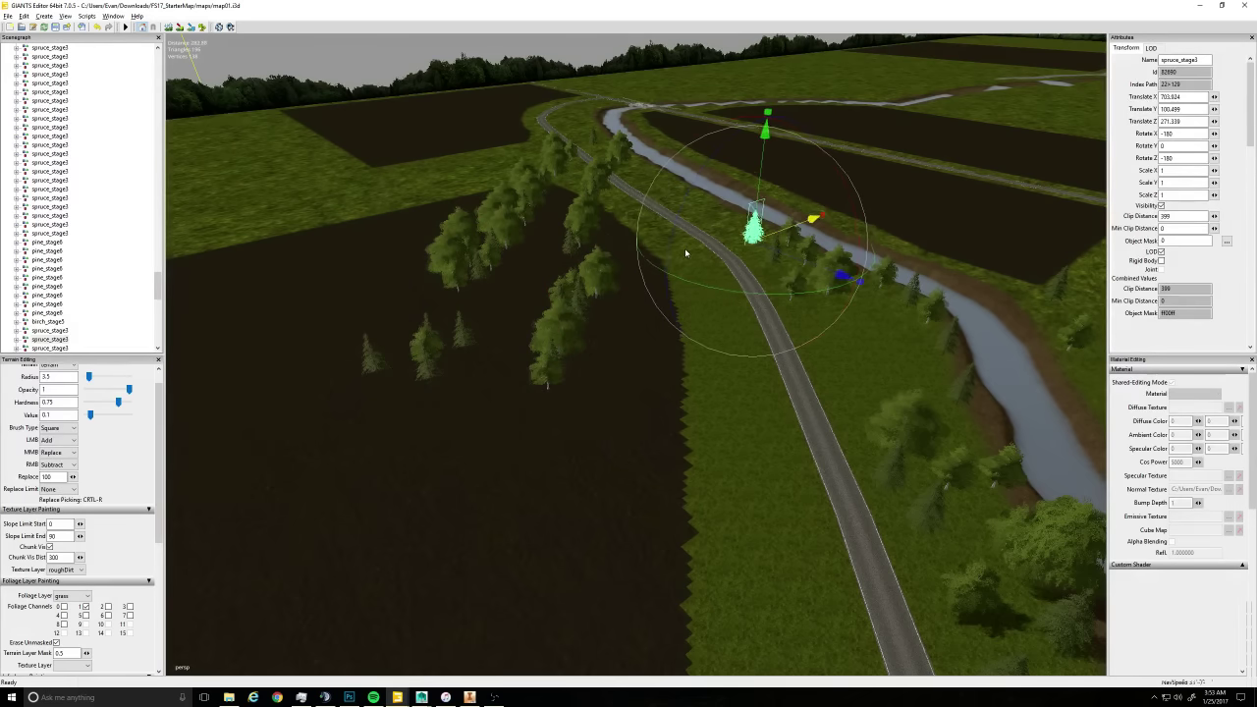
left_click(426, 370)
left_click_drag(486, 364, 888, 305)
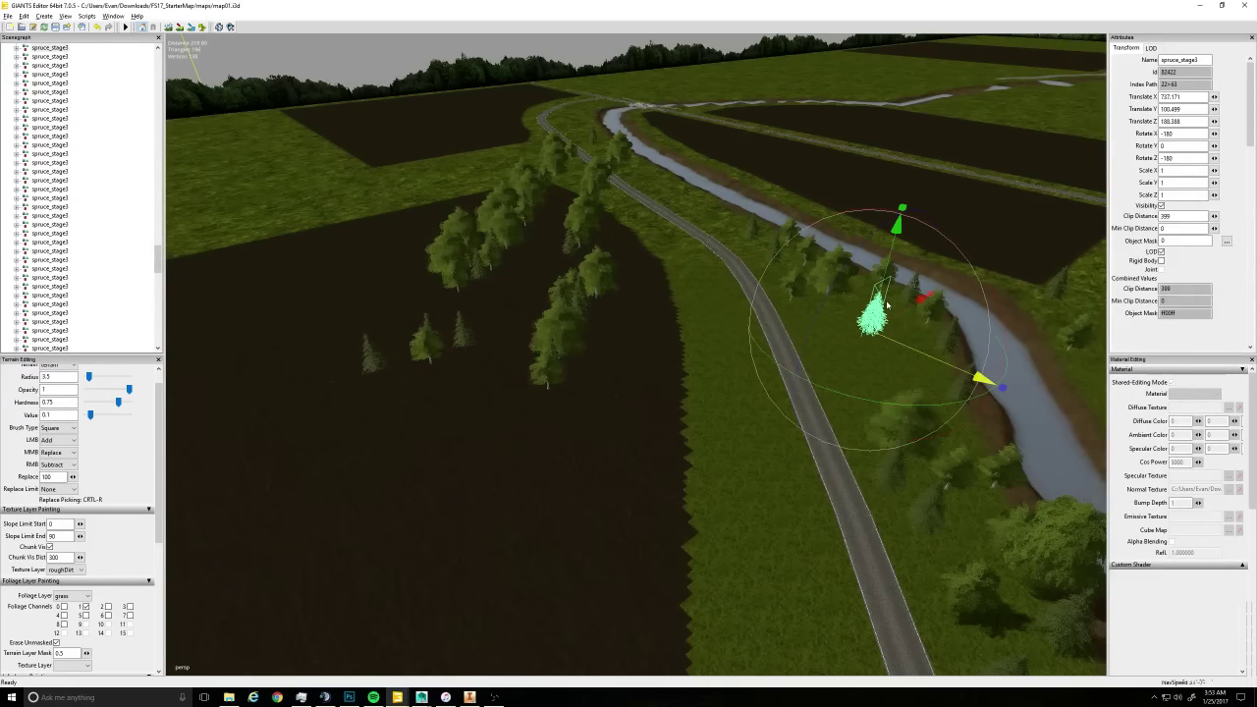
Move a birch_stage3 from the field cluster to the near bank and the spruce_stage3 beside it to about X 755, Z 173
left_click(553, 379)
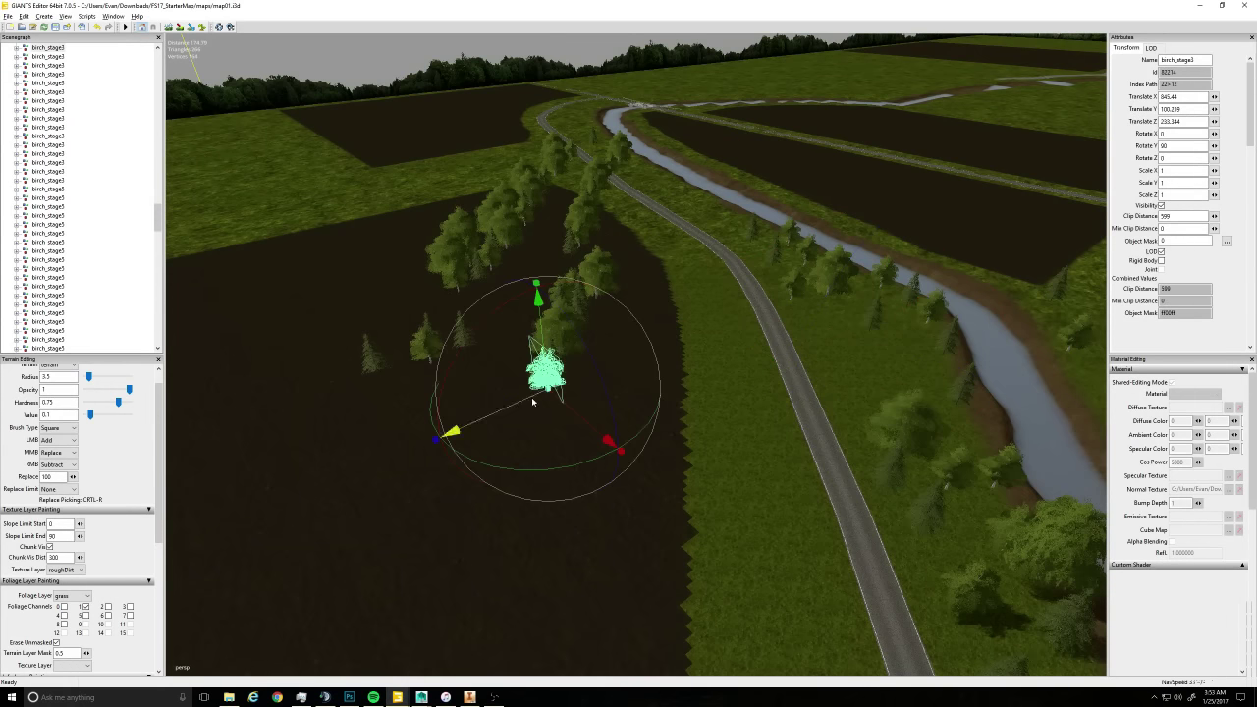
left_click_drag(533, 400, 867, 324)
left_click(548, 373)
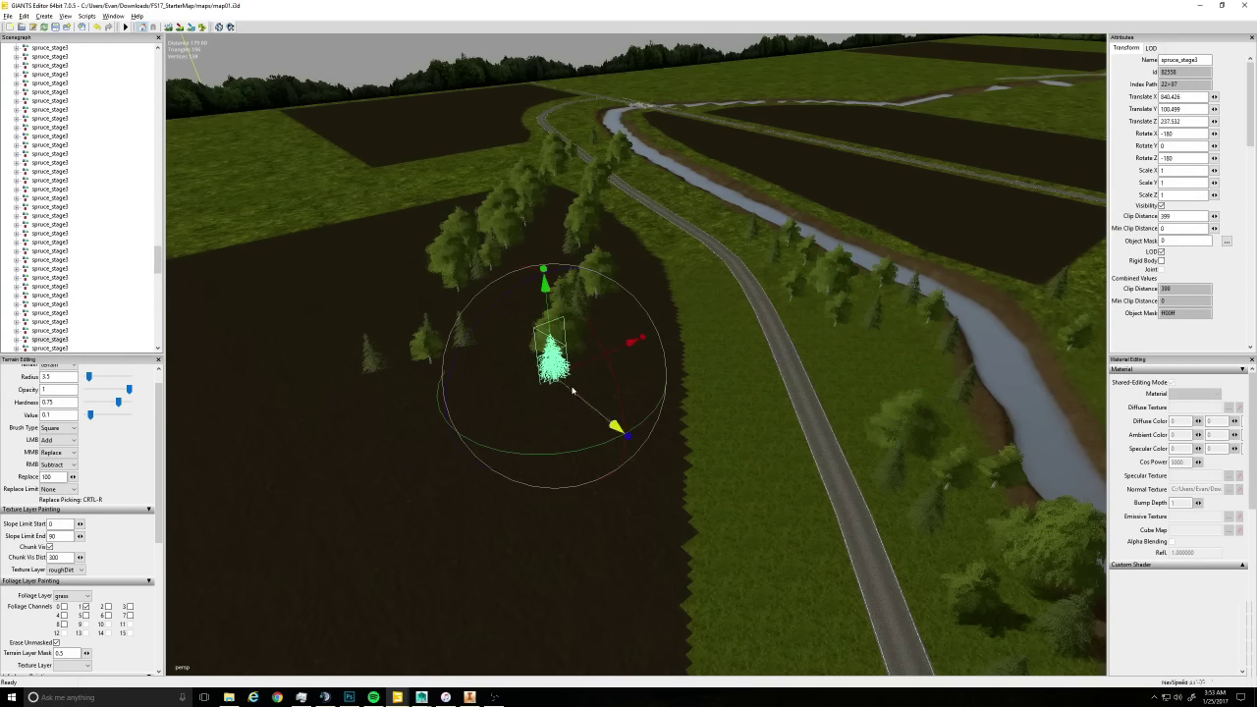
left_click_drag(558, 378, 908, 377)
Move a birch_stage3 and a spruce_stage3 to the grass between road and river, to about X 761, Z 186 and X 774, Z 171
left_click_drag(535, 358, 358, 442, "alt")
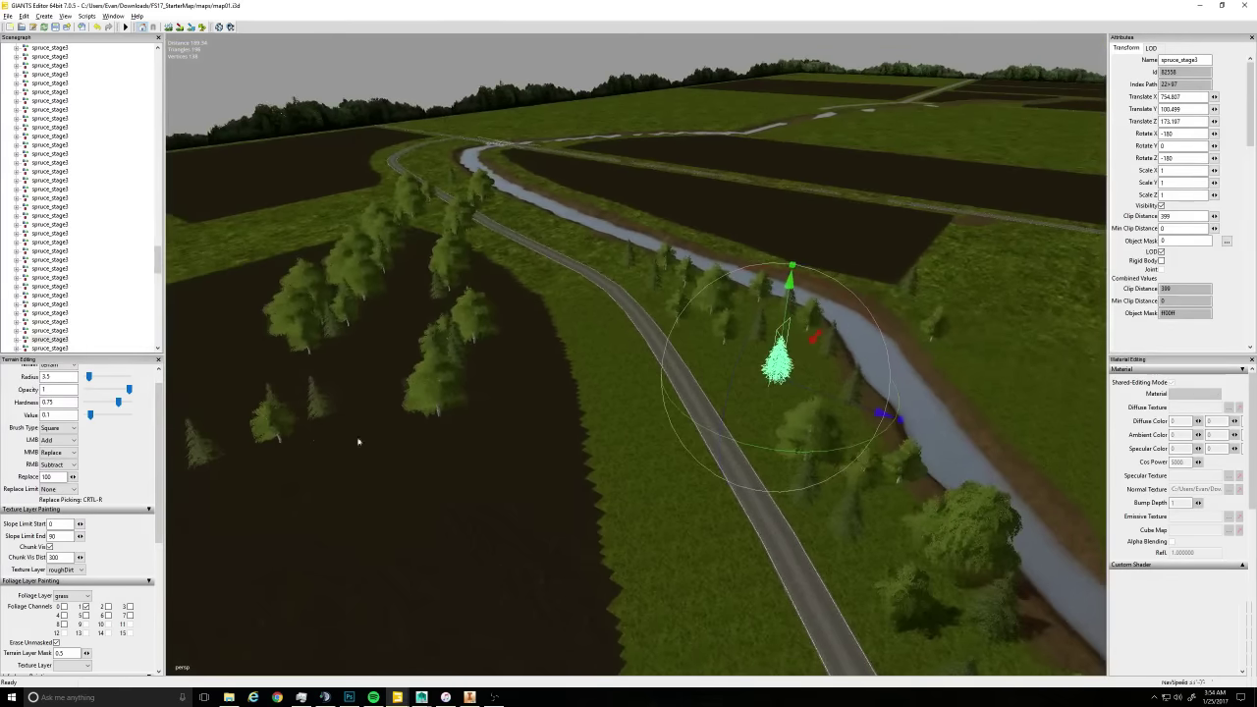
left_click(279, 423)
left_click_drag(261, 452, 497, 376)
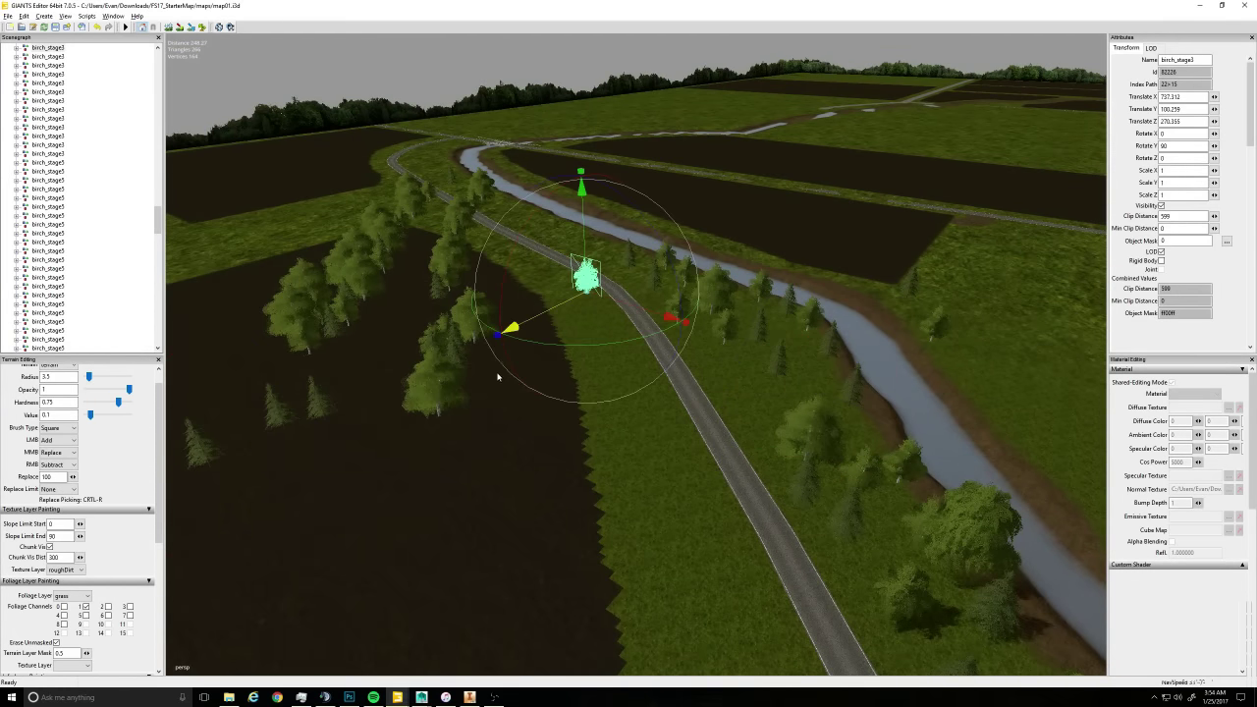
left_click_drag(606, 304, 714, 385)
right_click_drag(512, 469, 210, 443)
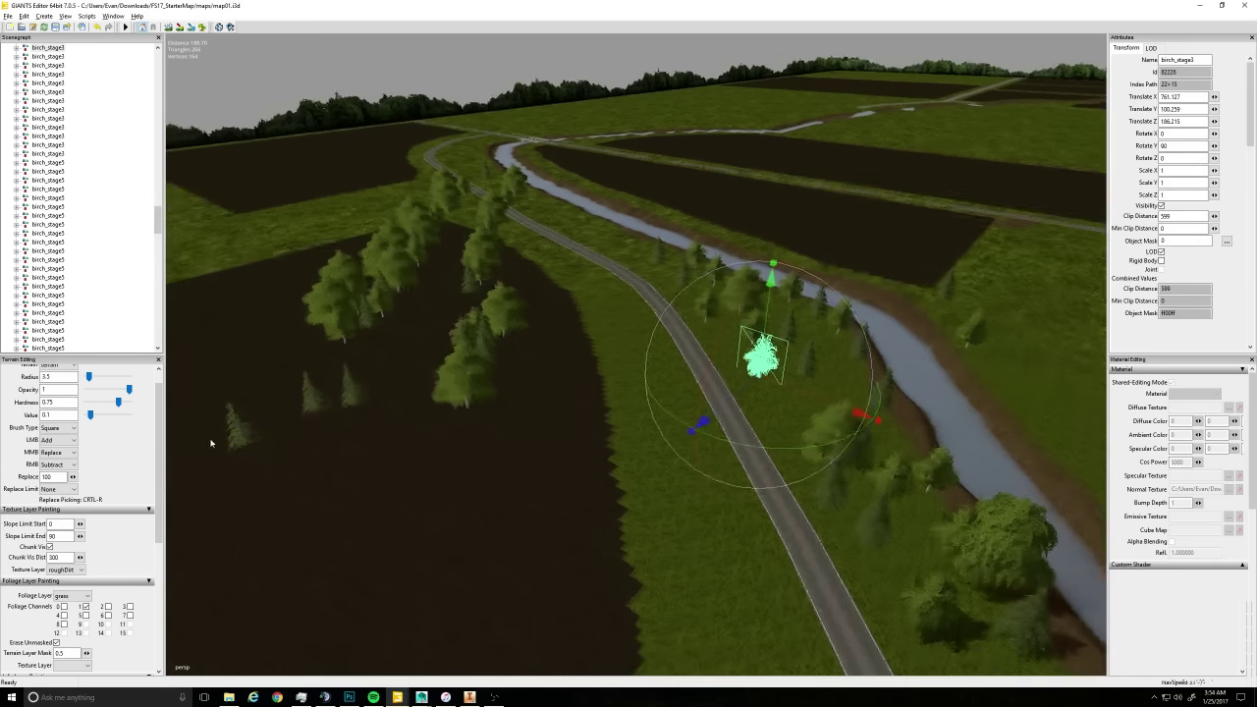
left_click(241, 438)
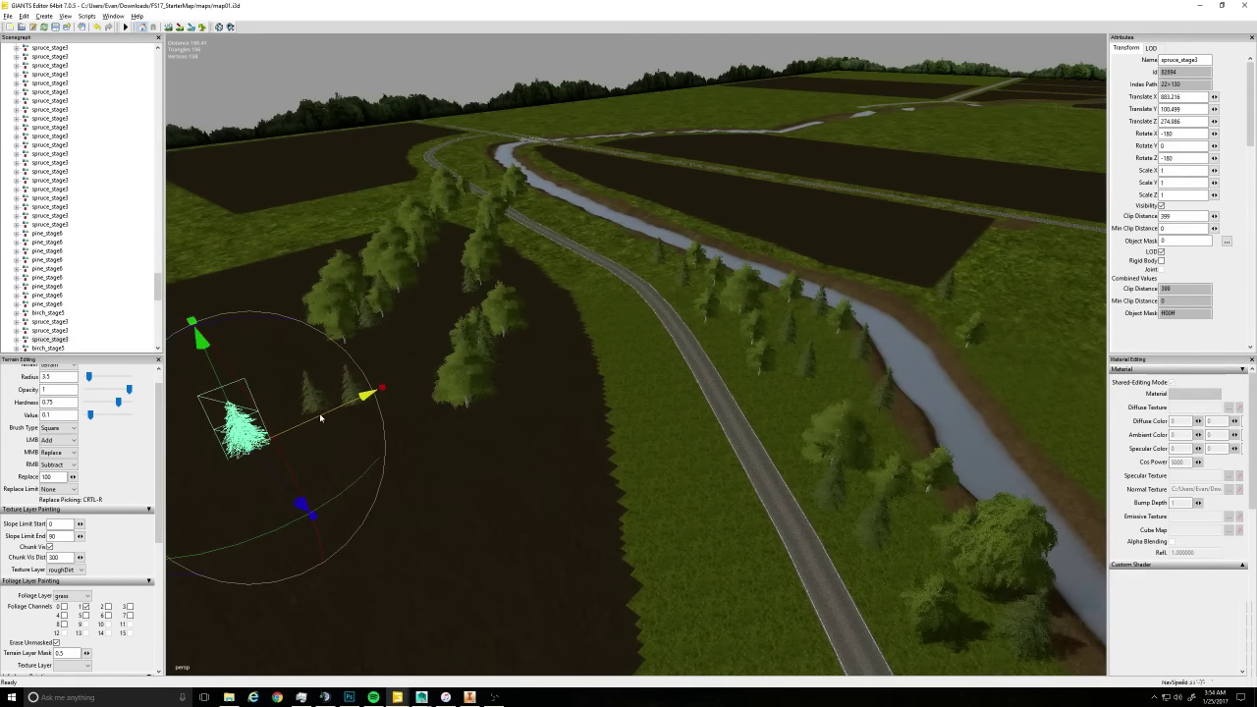
left_click_drag(320, 418, 796, 382)
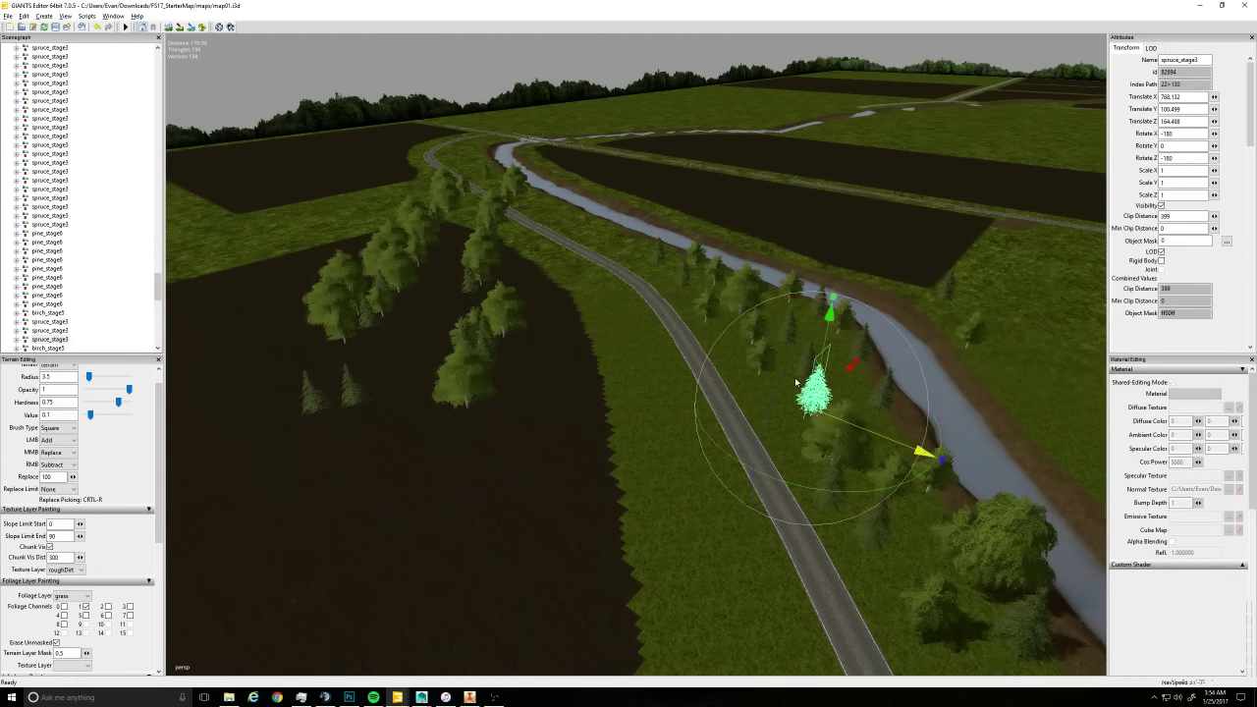
left_click_drag(842, 429, 811, 411)
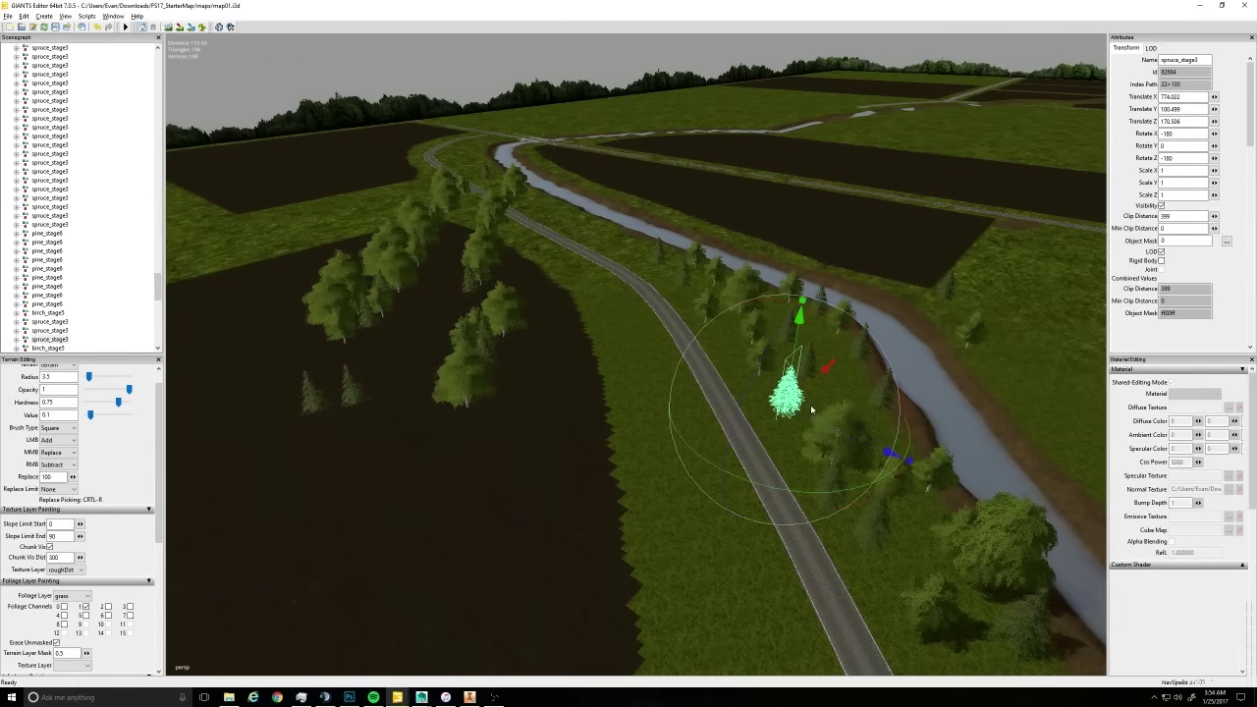
Move two large birch_stage5 trees from the field to the near bank, one to about X 731, Z 178 and the other to about Z 162
left_click(459, 380)
left_click_drag(498, 402, 805, 378)
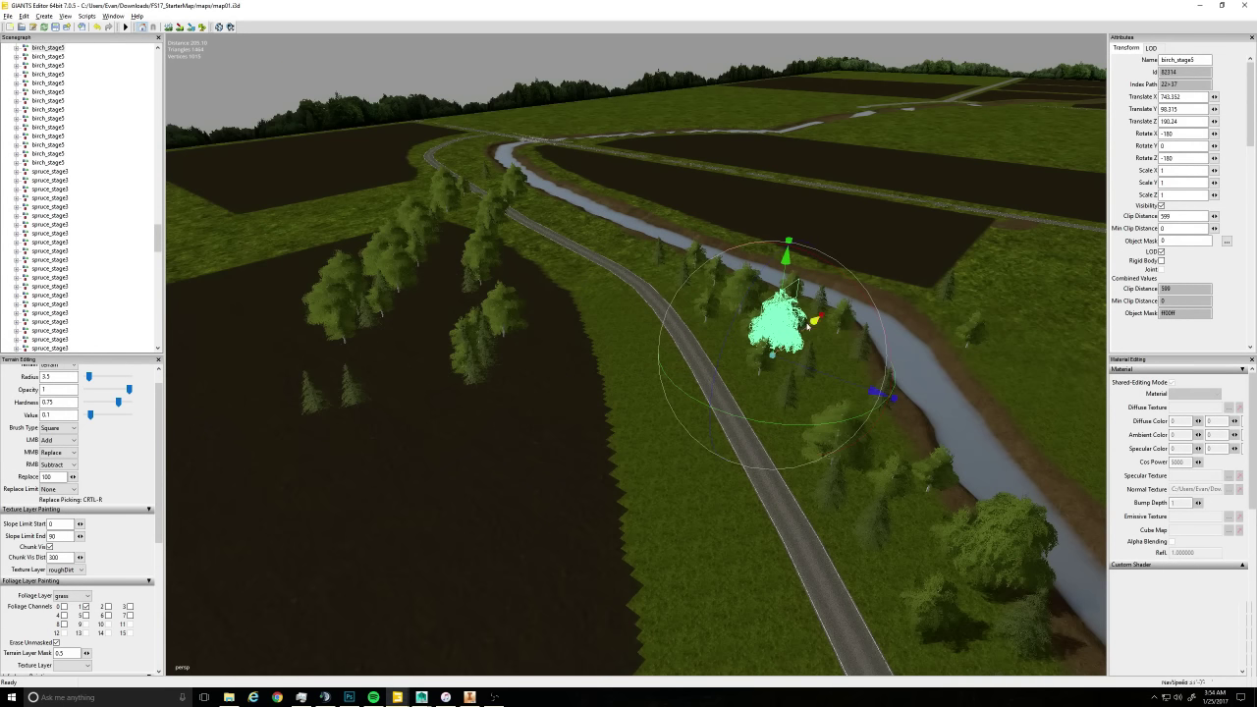
left_click_drag(808, 325, 832, 319)
left_click_drag(889, 378, 928, 393)
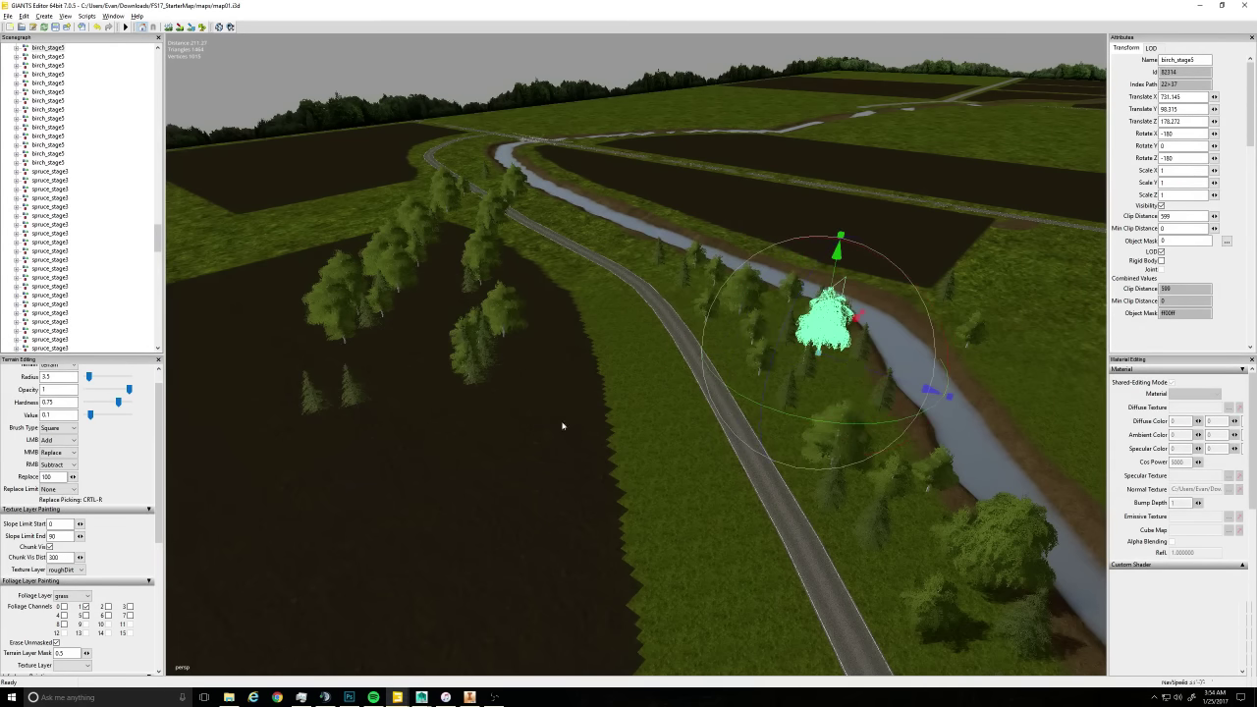
left_click(502, 317)
left_click_drag(522, 354, 888, 362)
left_click_drag(884, 417, 869, 412)
Move one of the two isolated spruce_stage3 trees in the field across the road to about X 750, Z 207
left_click_drag(614, 506, 592, 397, "alt")
right_click_drag(592, 398, 314, 526)
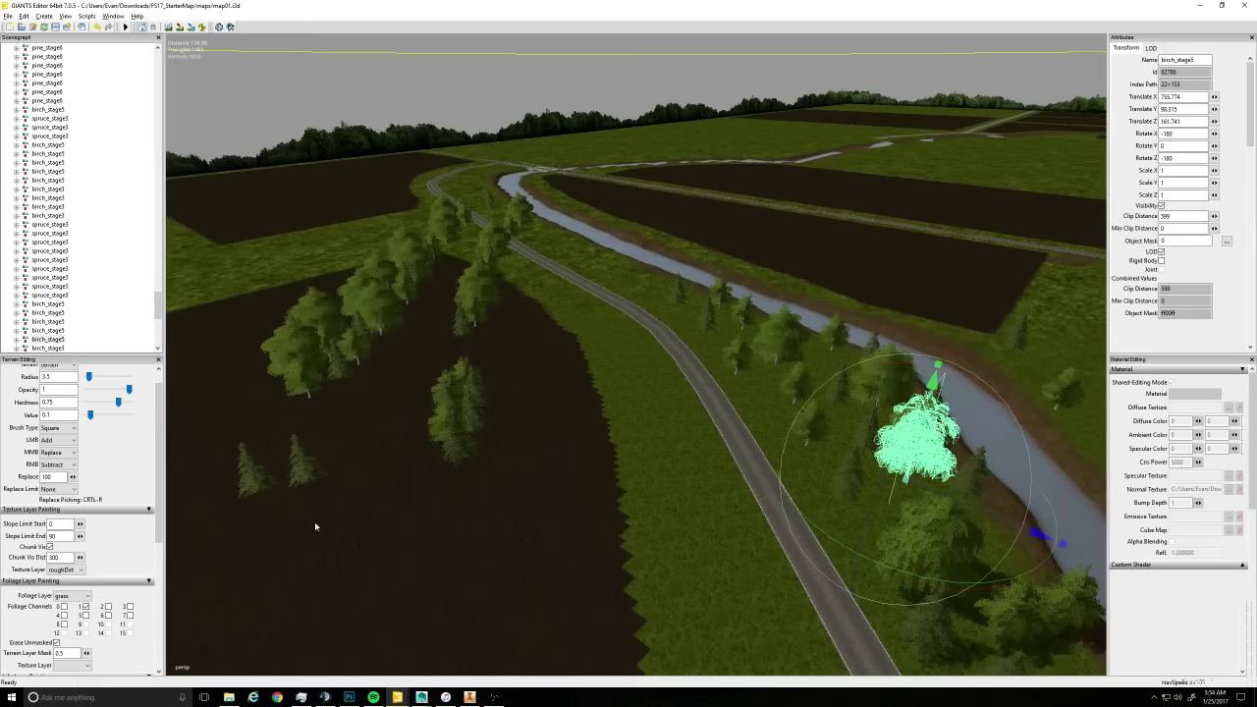
left_click(303, 463)
left_click_drag(303, 463, 780, 419)
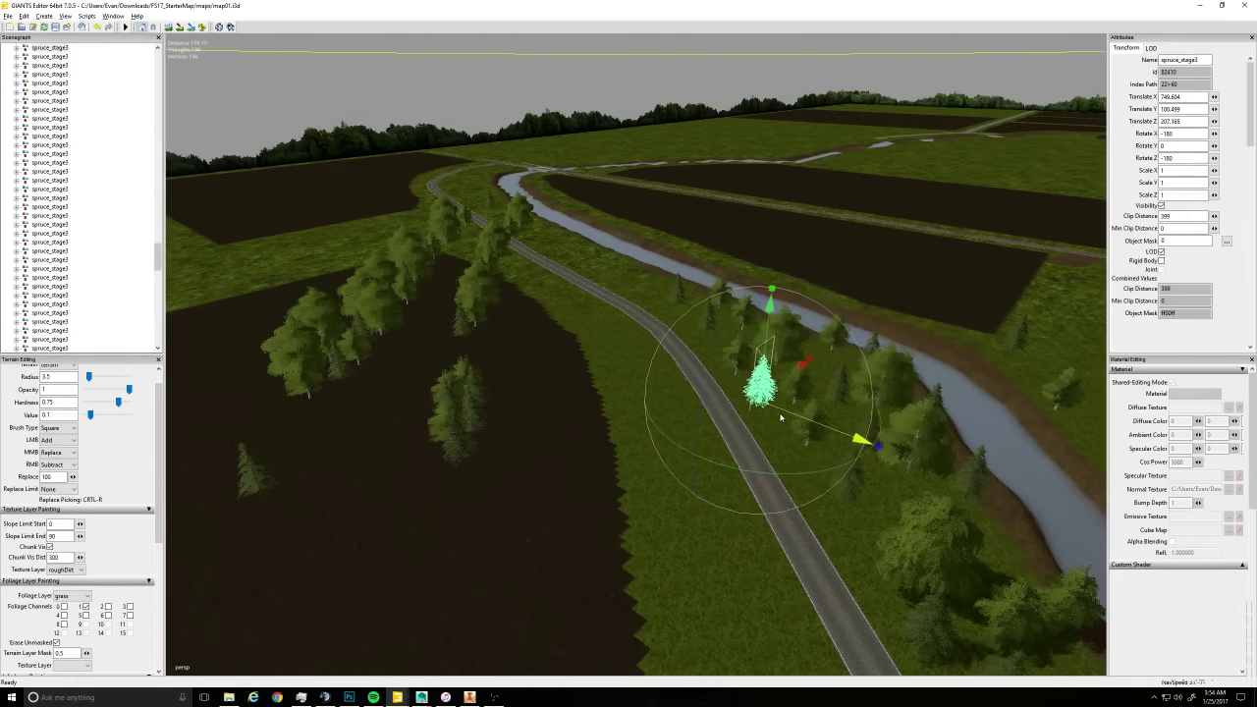
Move the remaining isolated spruce_stage3 from the field to the near bank among the birches, at about X 722, Z 201
left_click(256, 478)
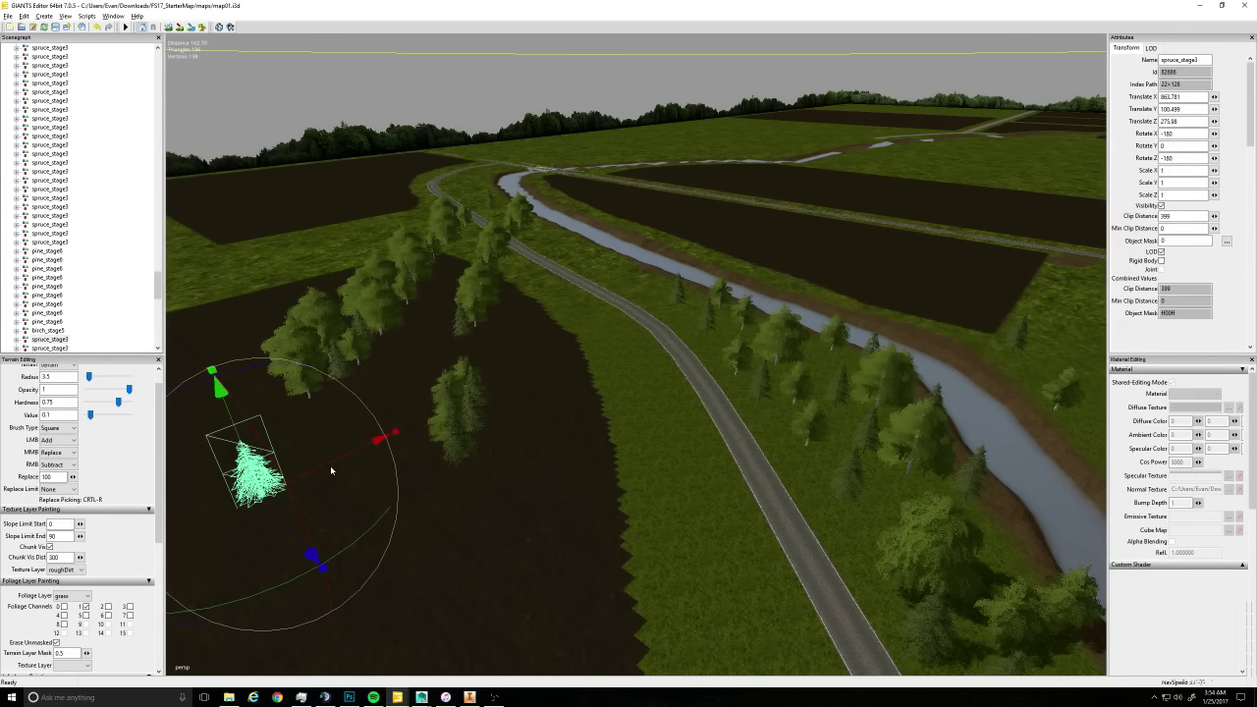
left_click(331, 469)
left_click(250, 474)
left_click_drag(354, 435, 507, 395)
left_click_drag(591, 366, 801, 405)
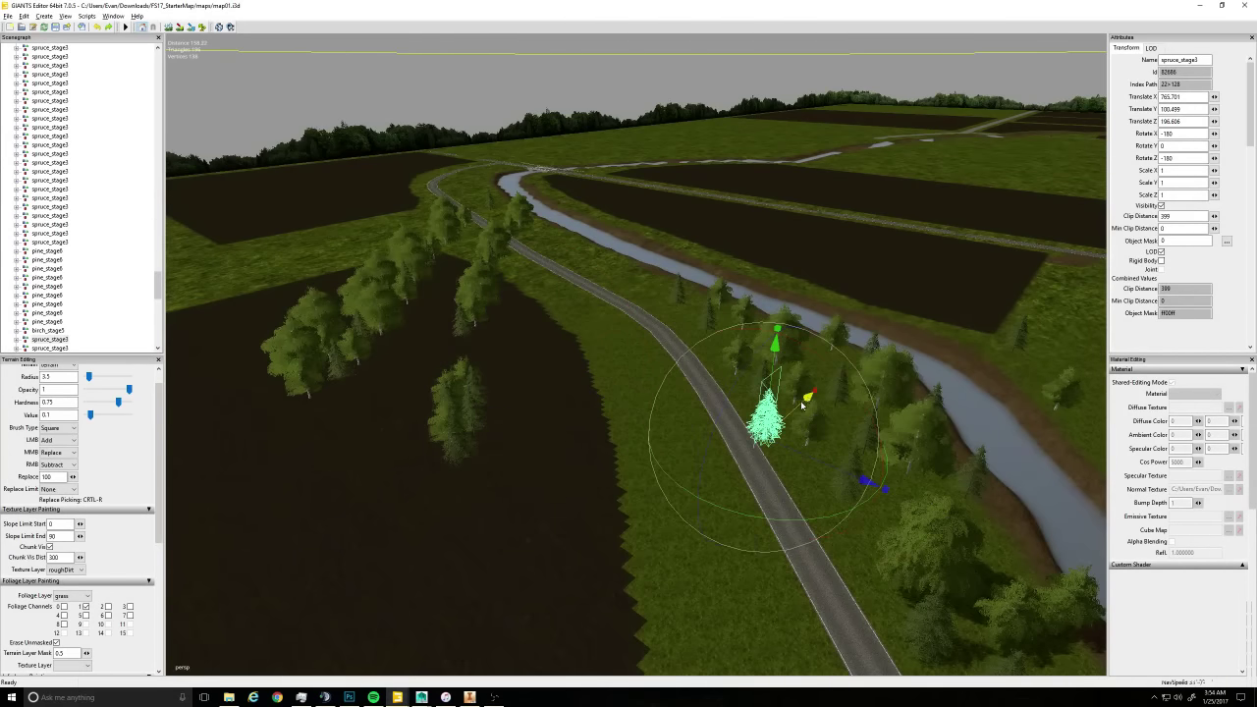
key("ctrl+z")
key("ctrl+y")
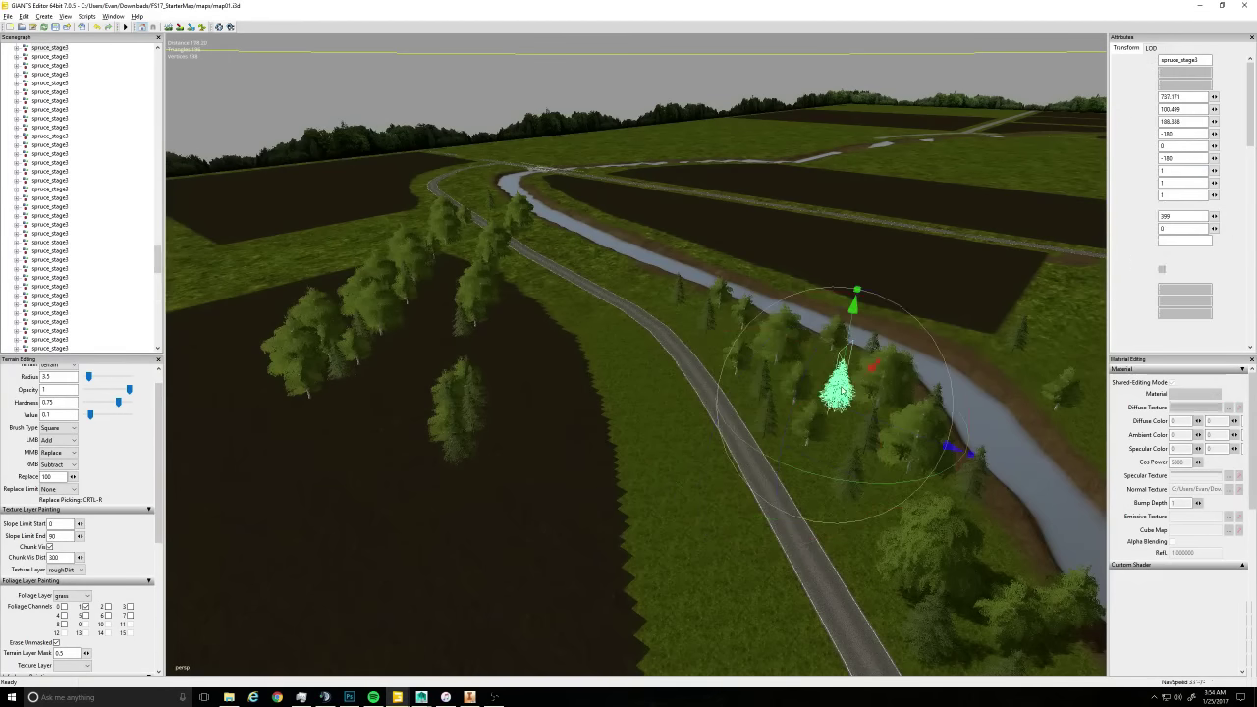
left_click_drag(802, 402, 859, 320)
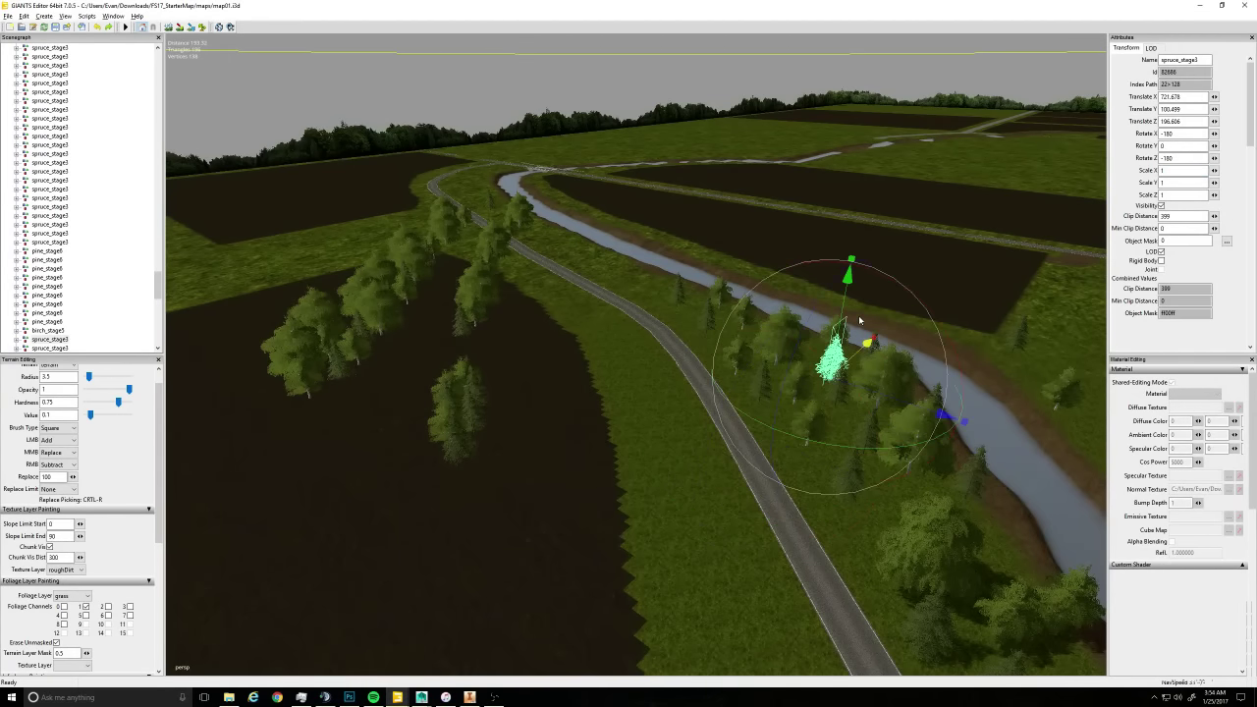
left_click_drag(864, 392, 859, 390)
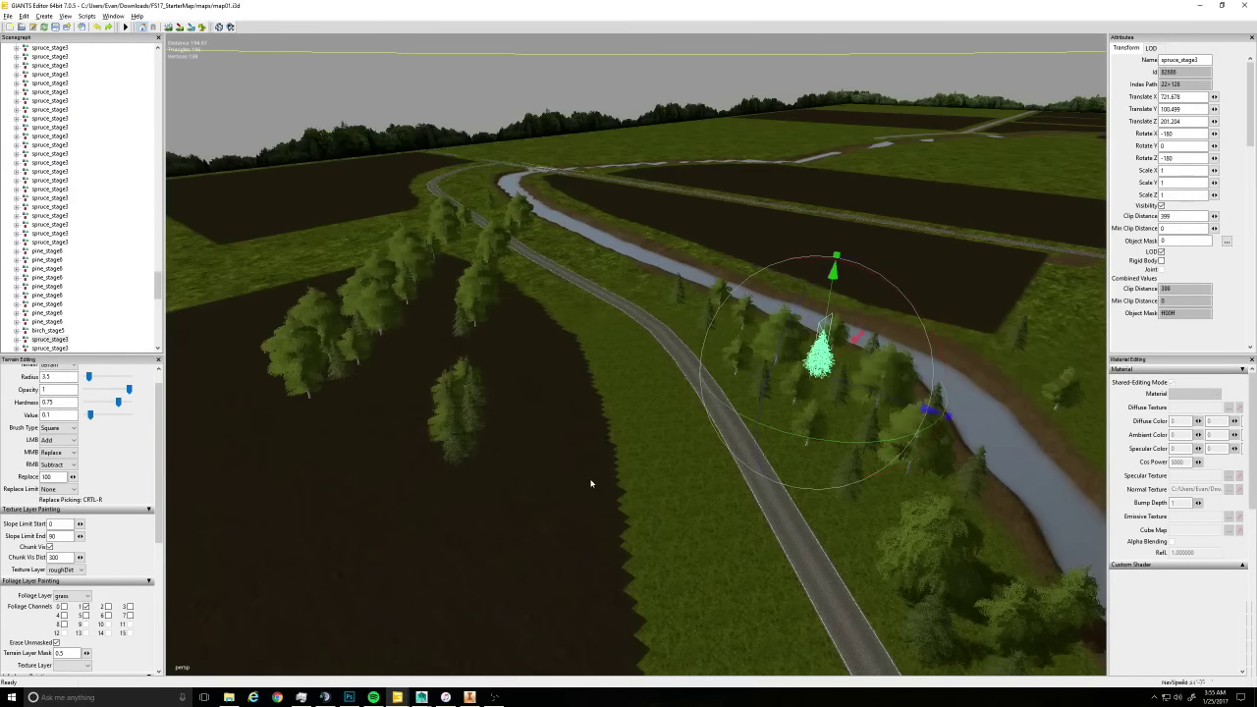
Move a spruce_stage3 from the small field cluster to the roadside strip at about X 810, Z 123, near the large birches
left_click_drag(591, 483, 595, 435, "alt")
left_click(485, 475)
left_click_drag(553, 533, 564, 567, "alt")
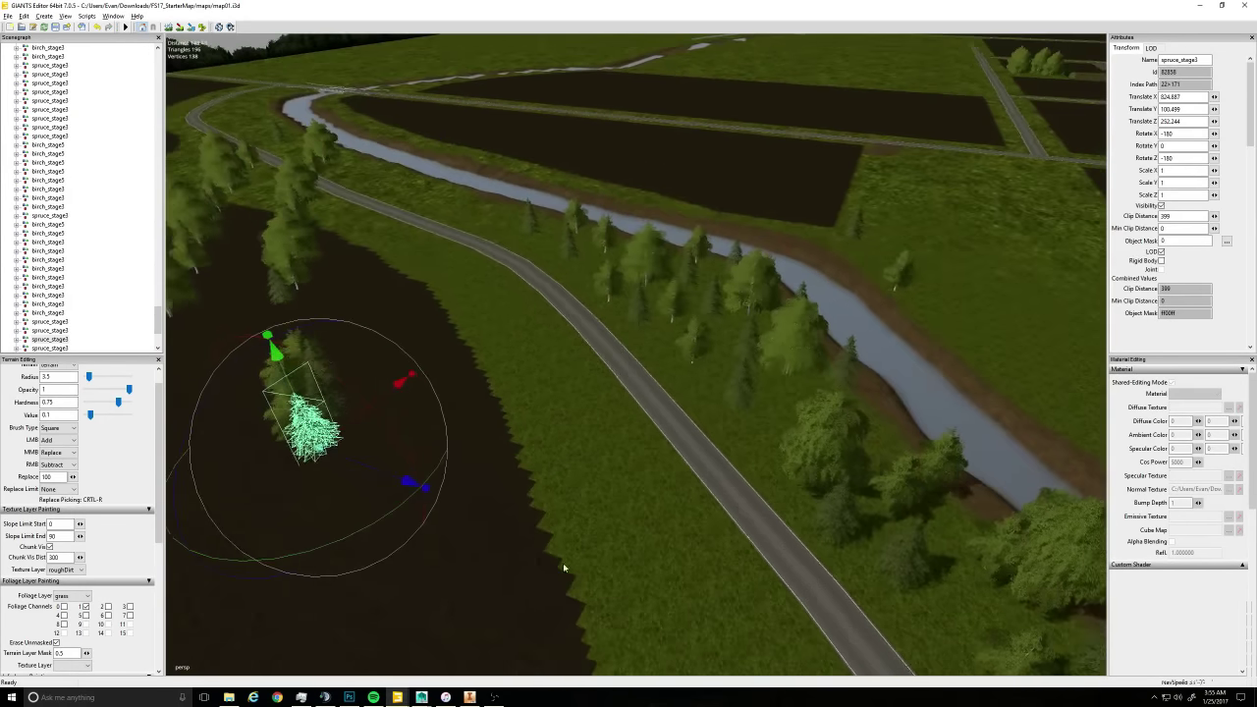
left_click_drag(373, 472, 827, 528)
left_click_drag(958, 583, 960, 536)
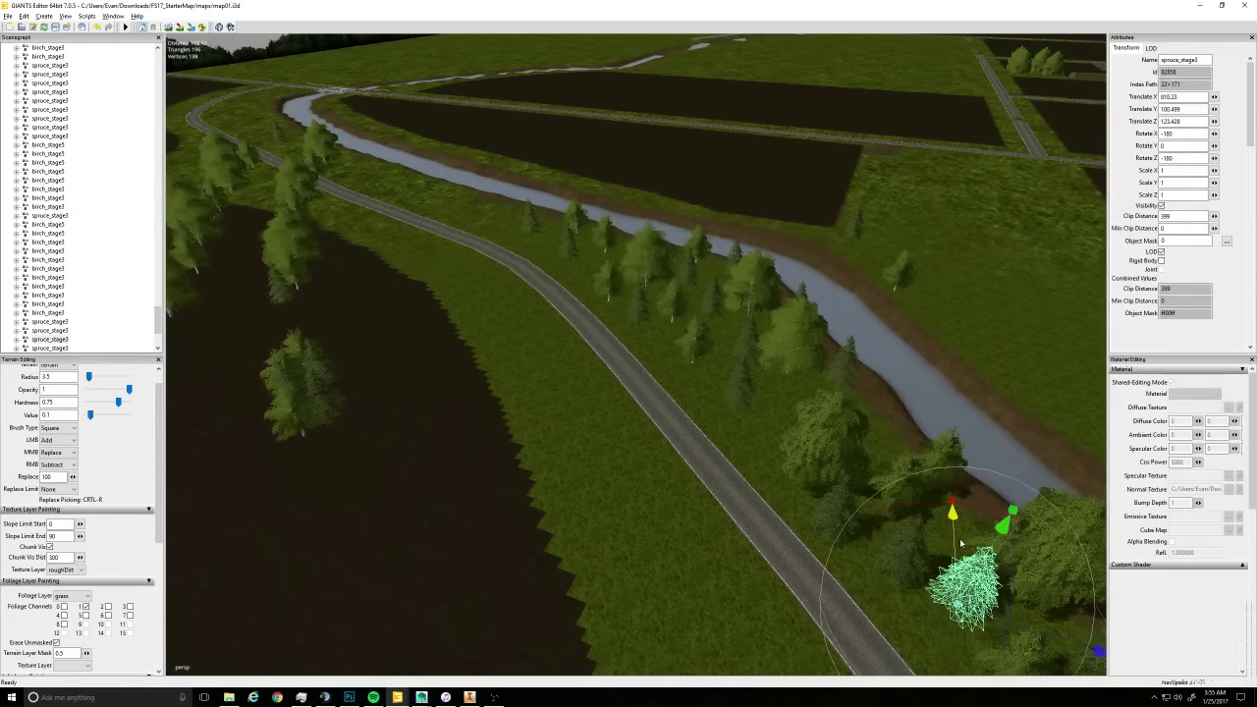
Move a birch_stage3 from the small field cluster to the far end of the riverbank row, at about X 717, Z 259
left_click_drag(507, 555, 456, 547, "alt")
right_click_drag(457, 550, 472, 422)
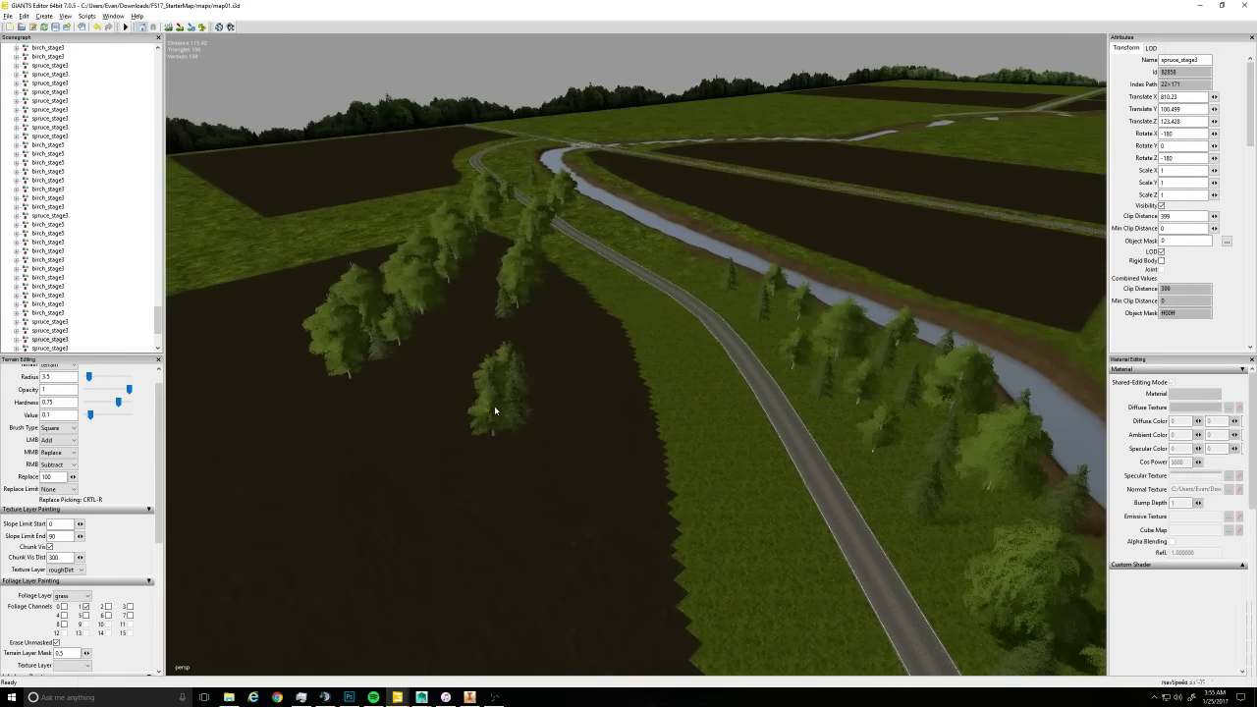
left_click(494, 406)
left_click_drag(494, 408, 507, 481, "alt")
left_click_drag(172, 498, 446, 269)
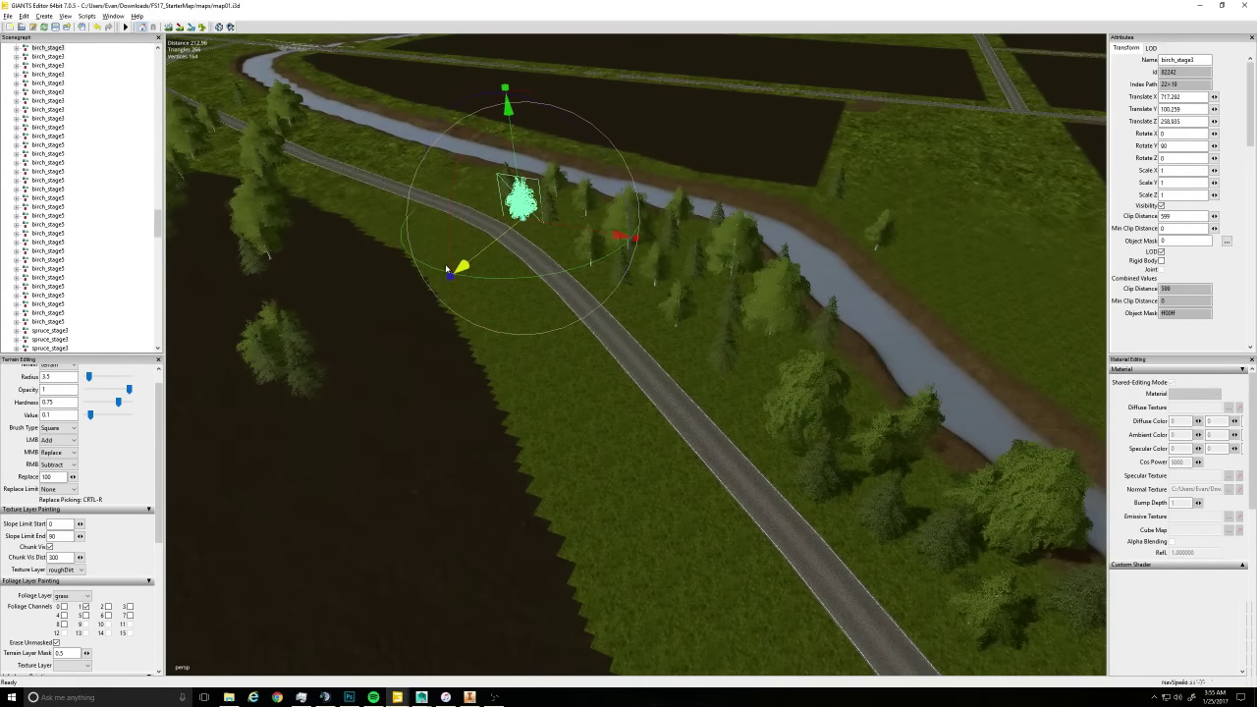
Move another spruce_stage3 from the small field cluster to the water's edge at about X 766, Z 139
left_click(300, 379)
left_click_drag(349, 407, 918, 445)
left_click_drag(876, 388, 886, 333)
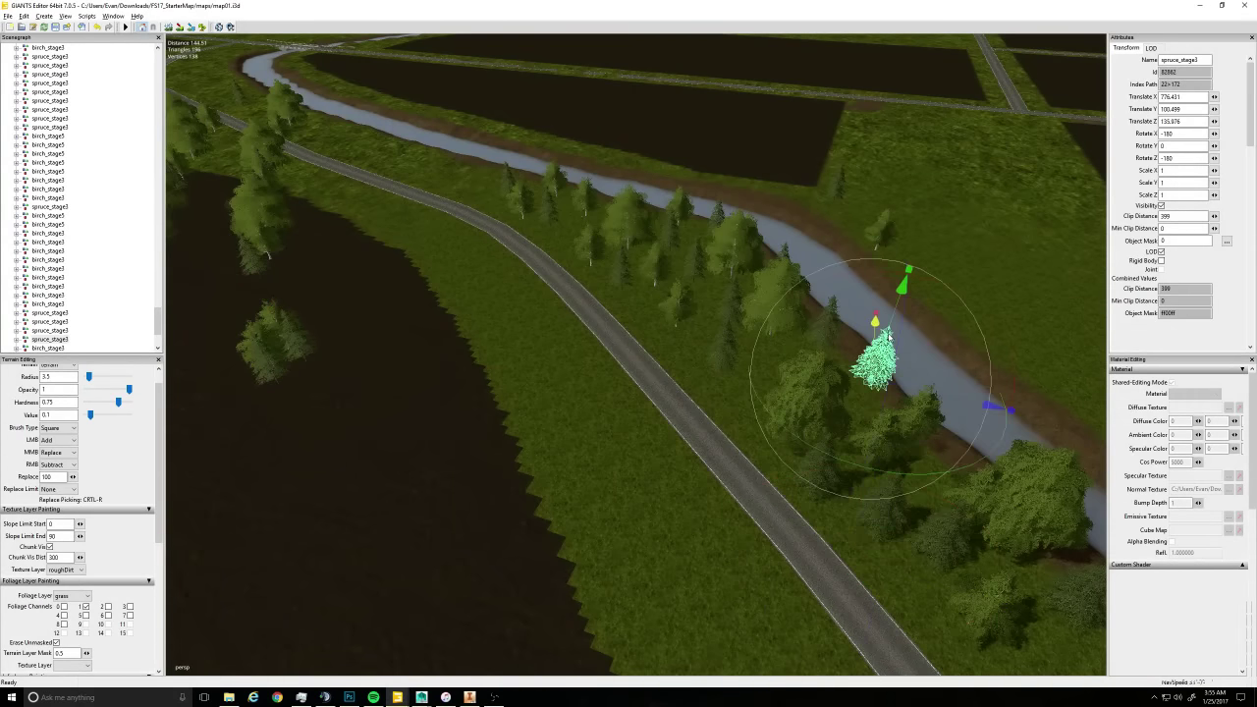
left_click_drag(940, 397, 925, 393)
Move a spruce_stage3 from the small field cluster between the large birches on the near bank, to about X 772, Z 159
right_click_drag(546, 461, 424, 361)
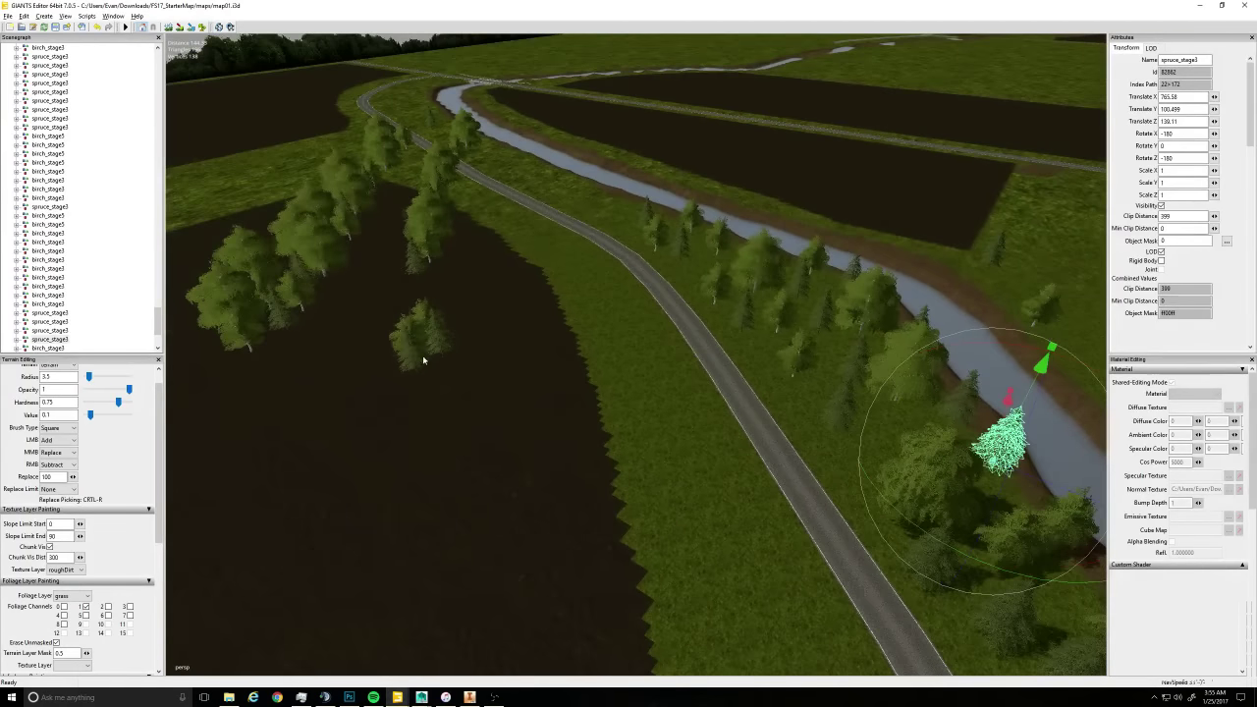
left_click(422, 365)
left_click_drag(435, 361, 835, 403)
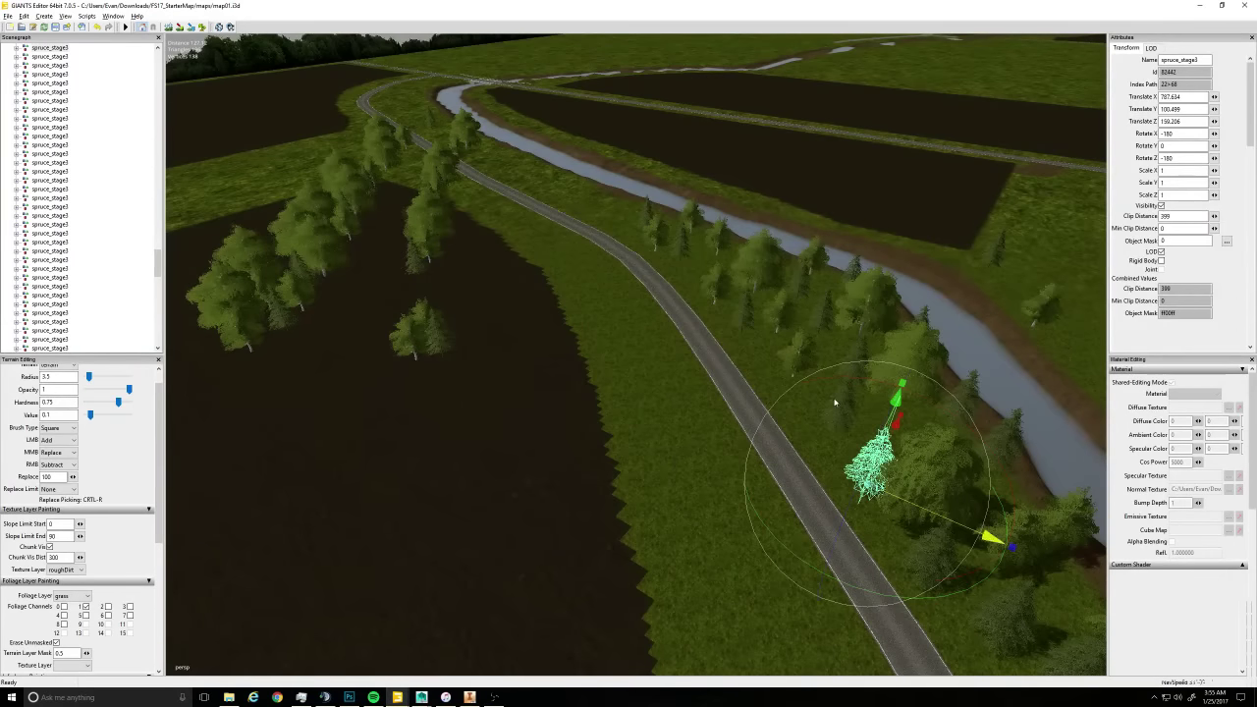
left_click_drag(897, 433, 921, 398)
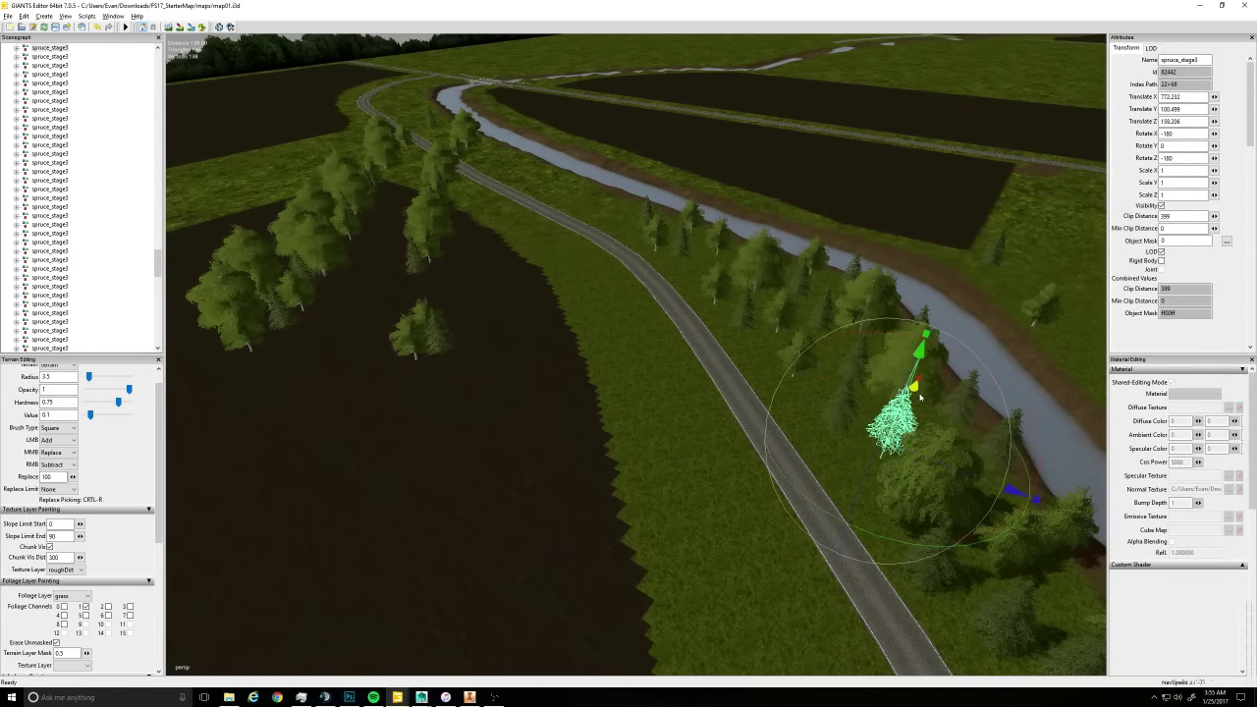
Move two trees from the small field cluster to the near riverbank: a spruce_stage3 to about X 725, Z 235, and a birch_stage3 to about X 689, Z 273
left_click_drag(502, 443, 512, 406, "alt")
scroll(505, 420, "up", 3)
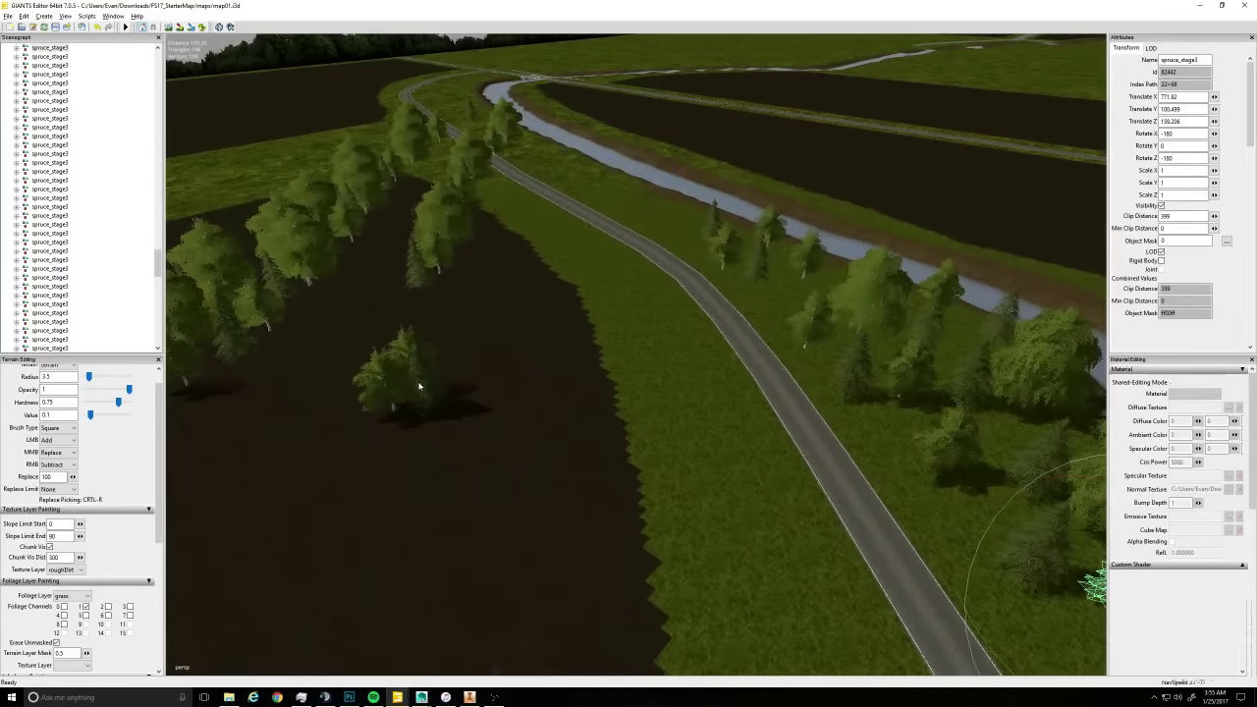
left_click_drag(432, 400, 807, 299)
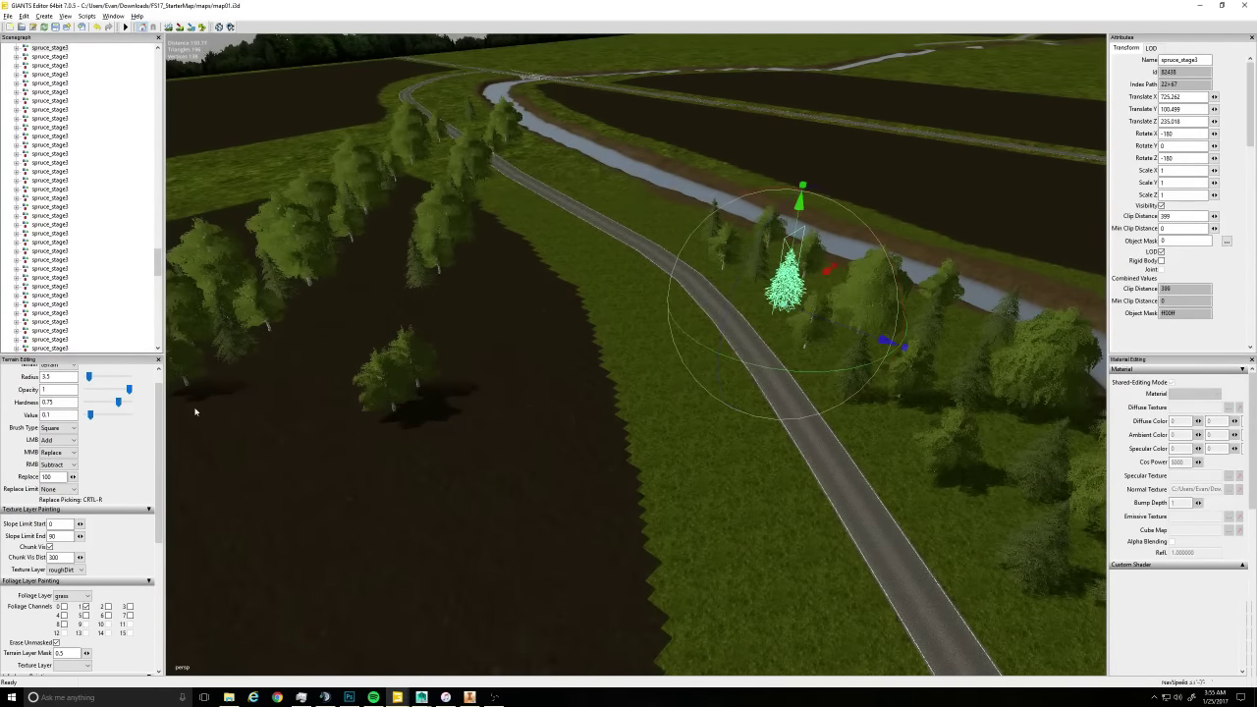
left_click(385, 383)
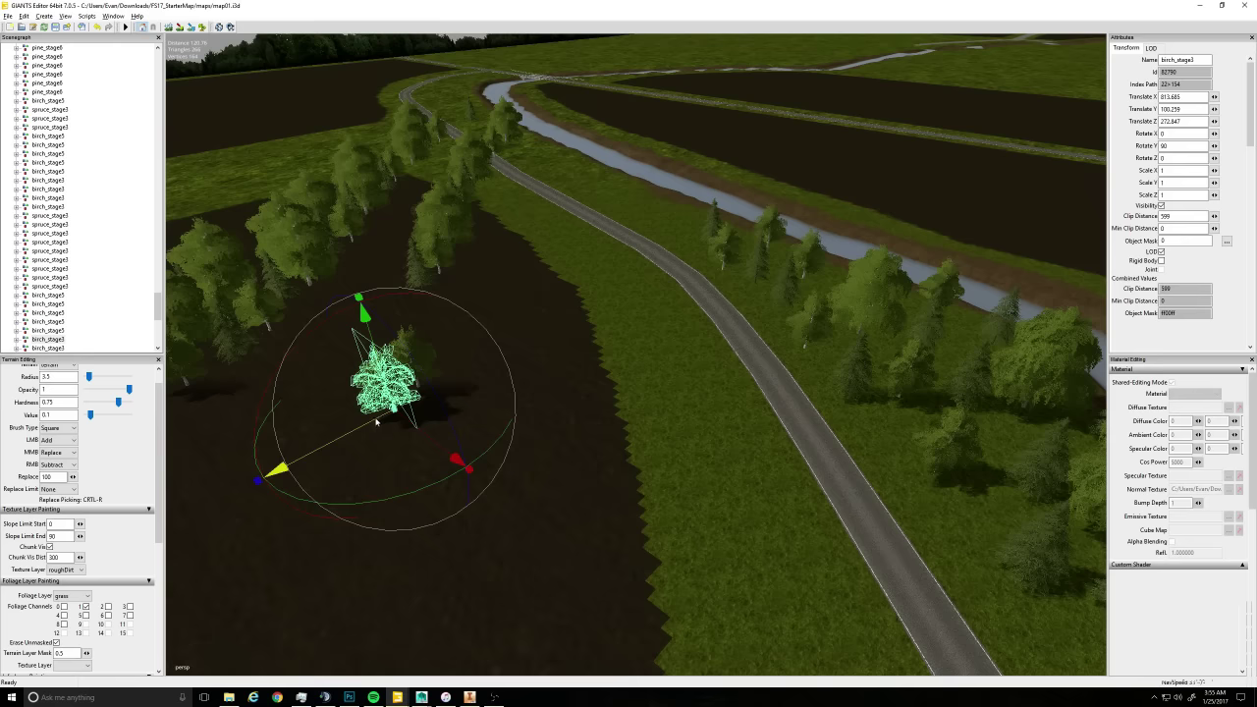
left_click_drag(376, 420, 677, 276)
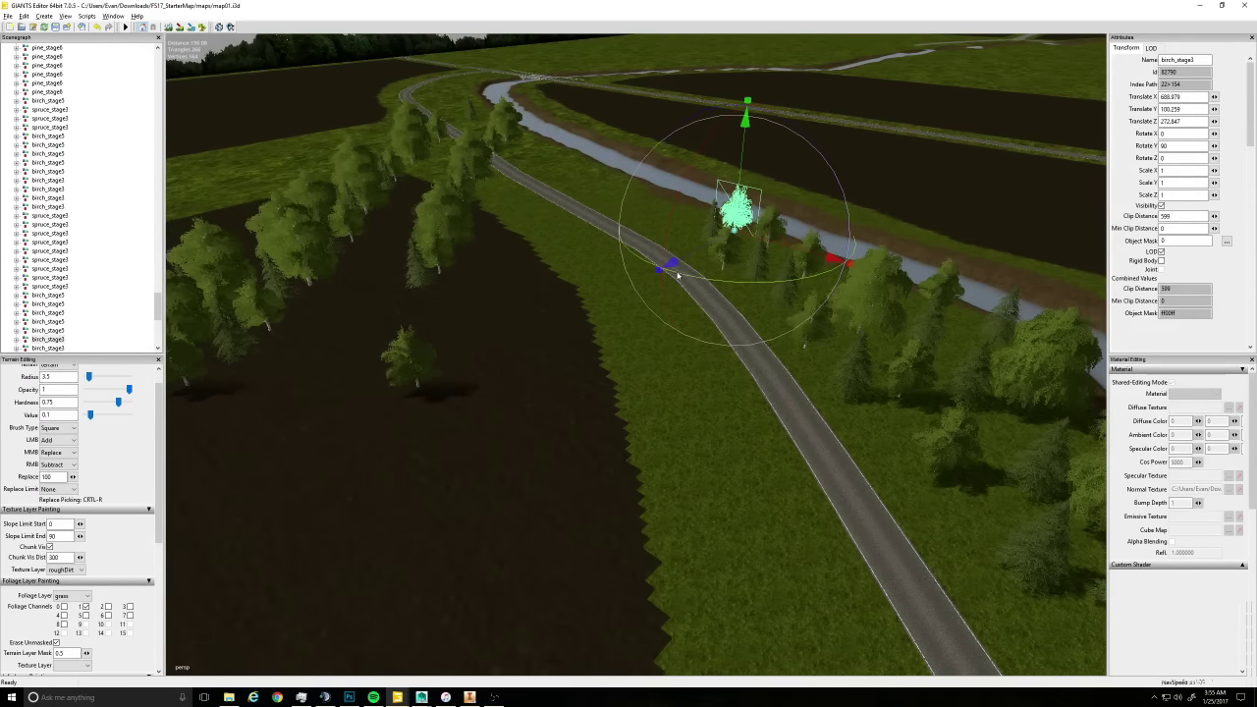
Move the last birch_stage3 of the small field cluster to the roadside beside the large birches, at about X 784, Z 165
left_click(402, 364)
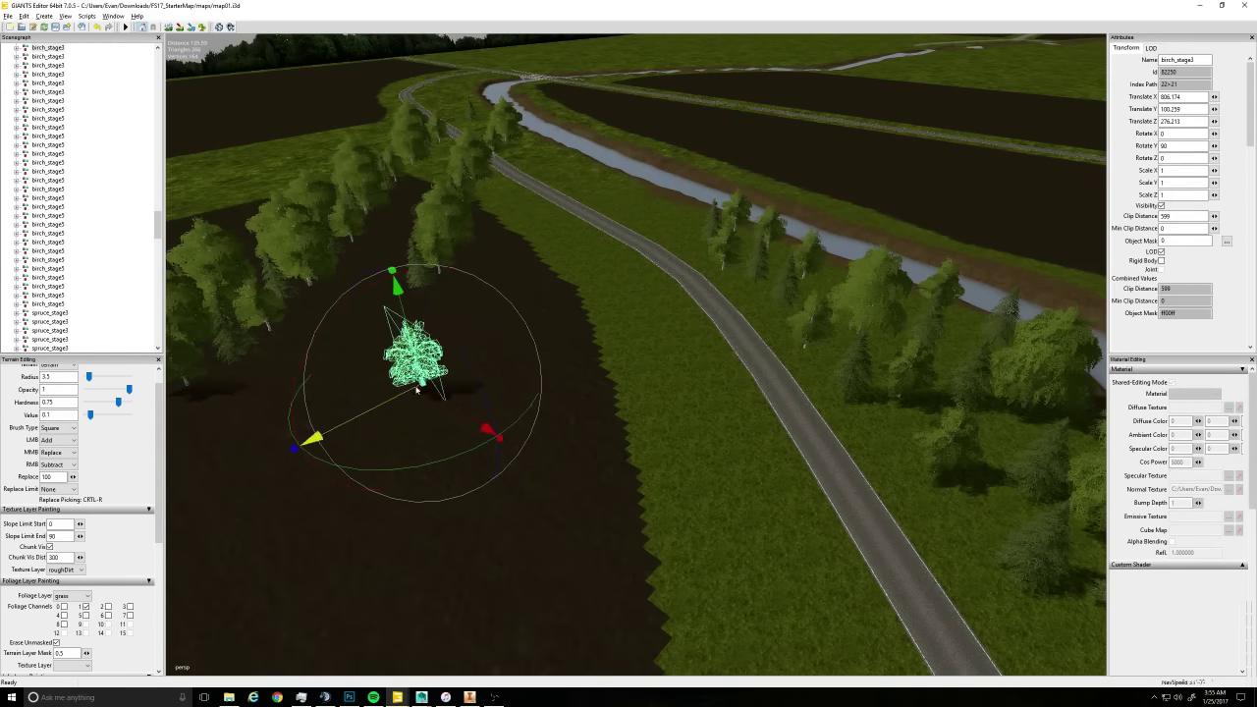
left_click_drag(328, 452, 703, 363)
left_click_drag(476, 216, 811, 505)
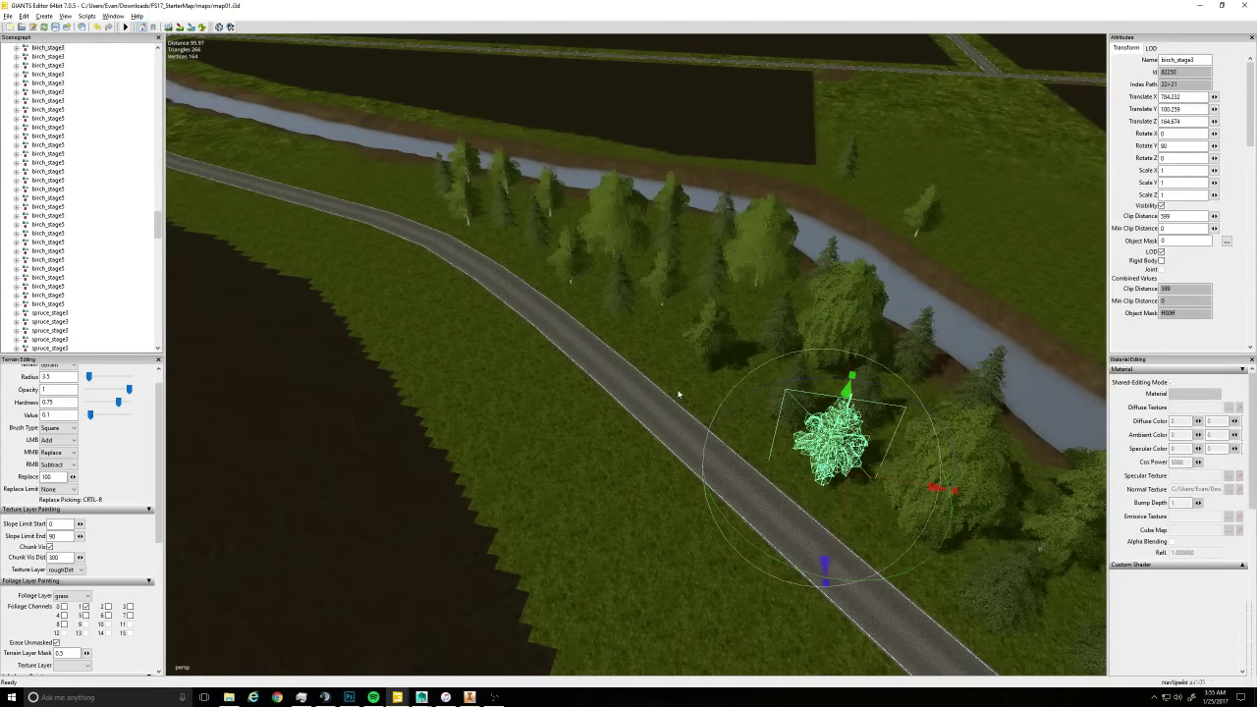
Move a birch_stage3 and a birch_stage5 from the larger field cluster to the far riverbank, at about X 678, Z 313 and X 687, Z 292
middle_click_drag(678, 394, 535, 410)
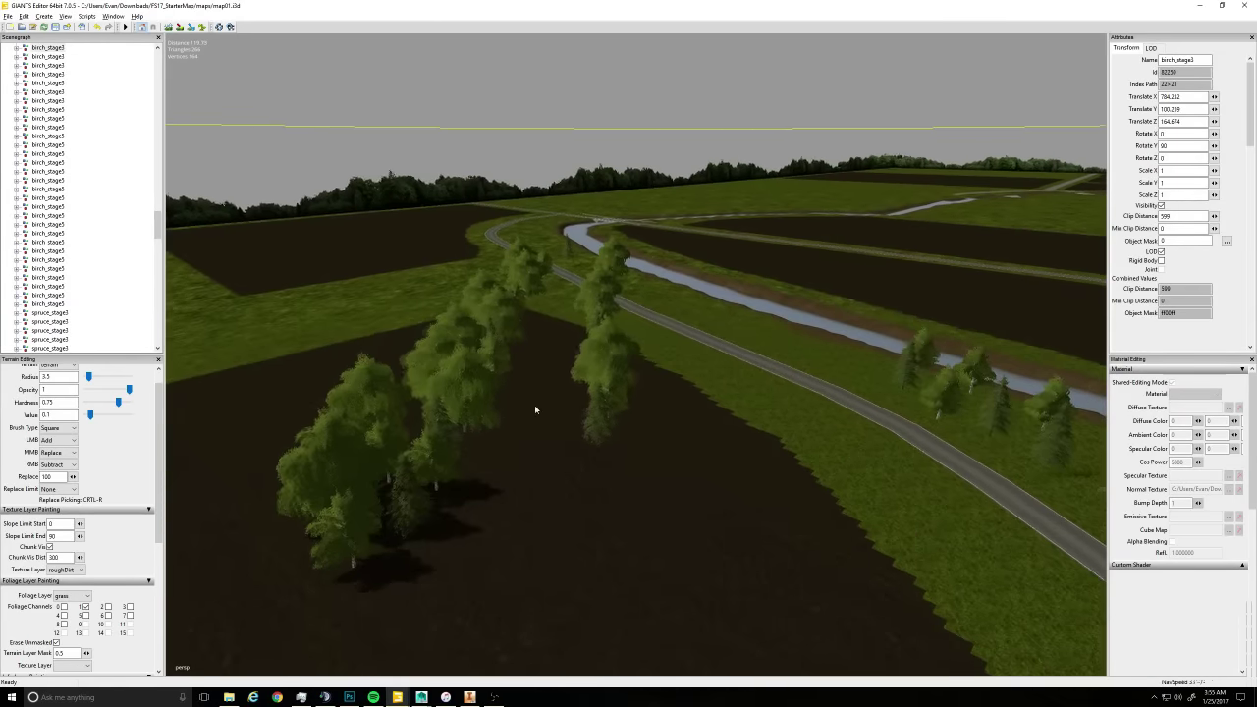
left_click(357, 537)
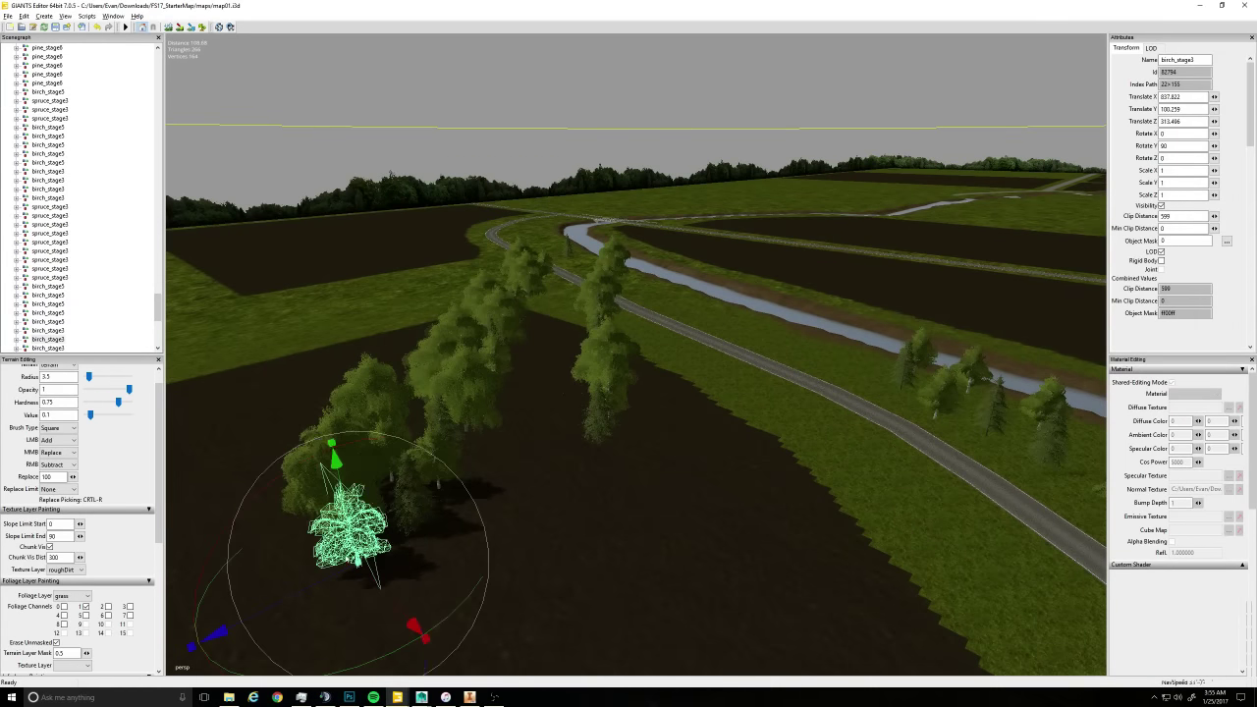
left_click_drag(341, 572, 736, 376)
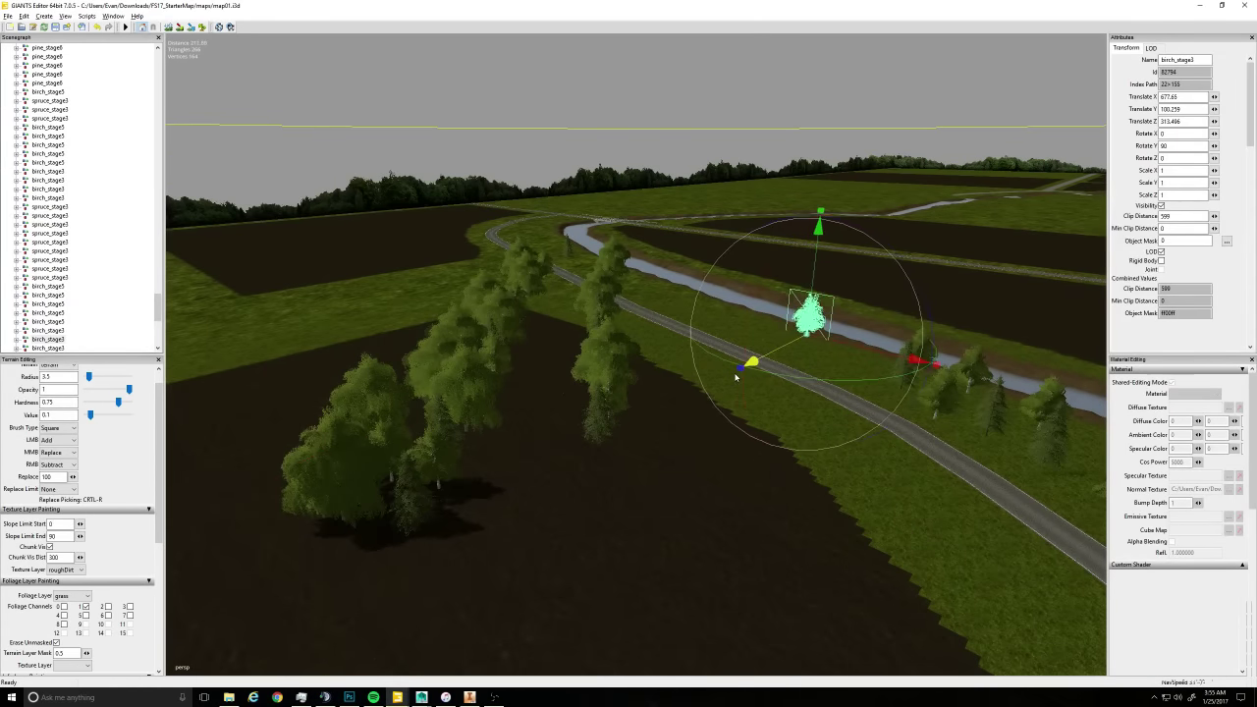
left_click(341, 500)
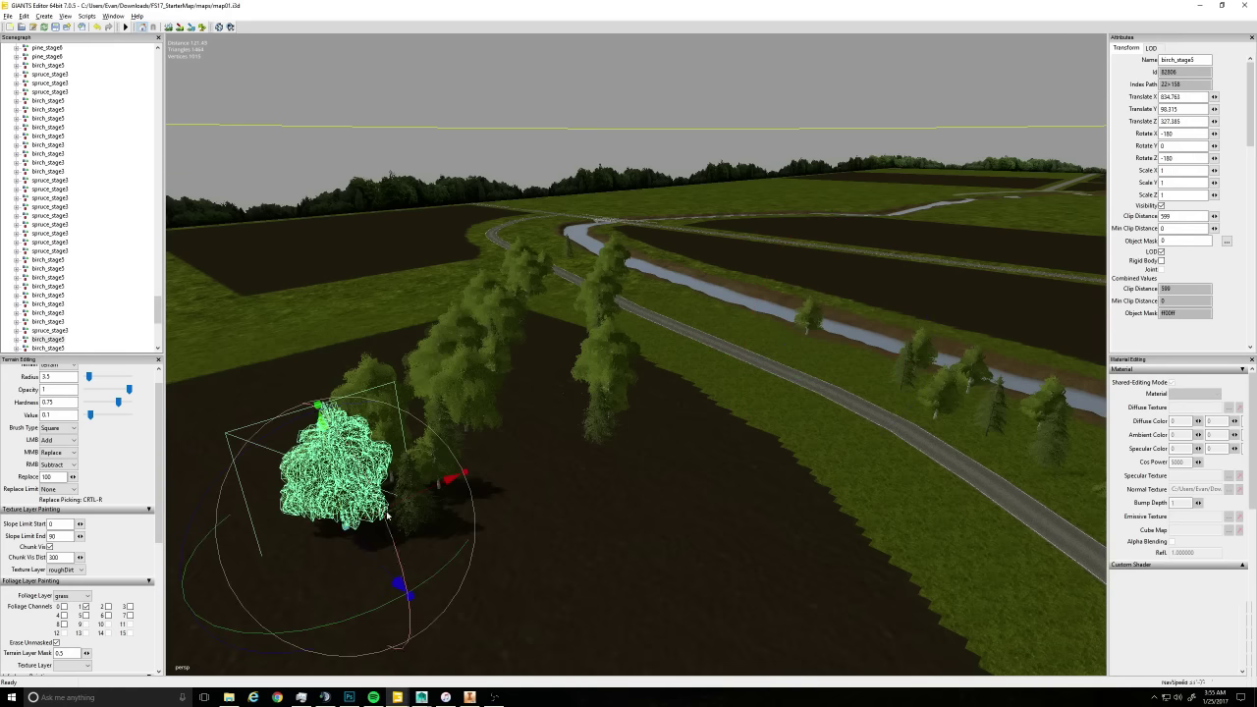
left_click_drag(408, 503, 884, 369)
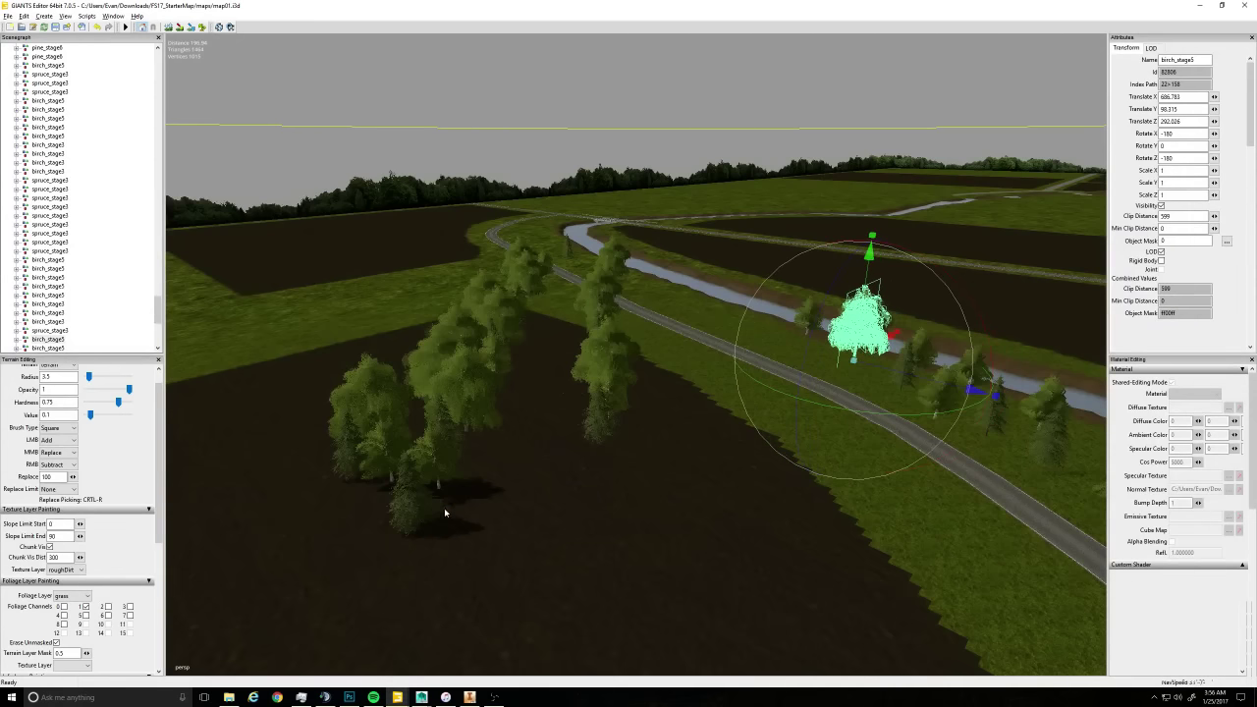
Move a spruce_stage3 to about X 698, Z 316 and a birch_stage3 to about X 701, Z 299 on the strip between road and river
left_click(414, 518)
left_click_drag(415, 518, 744, 341)
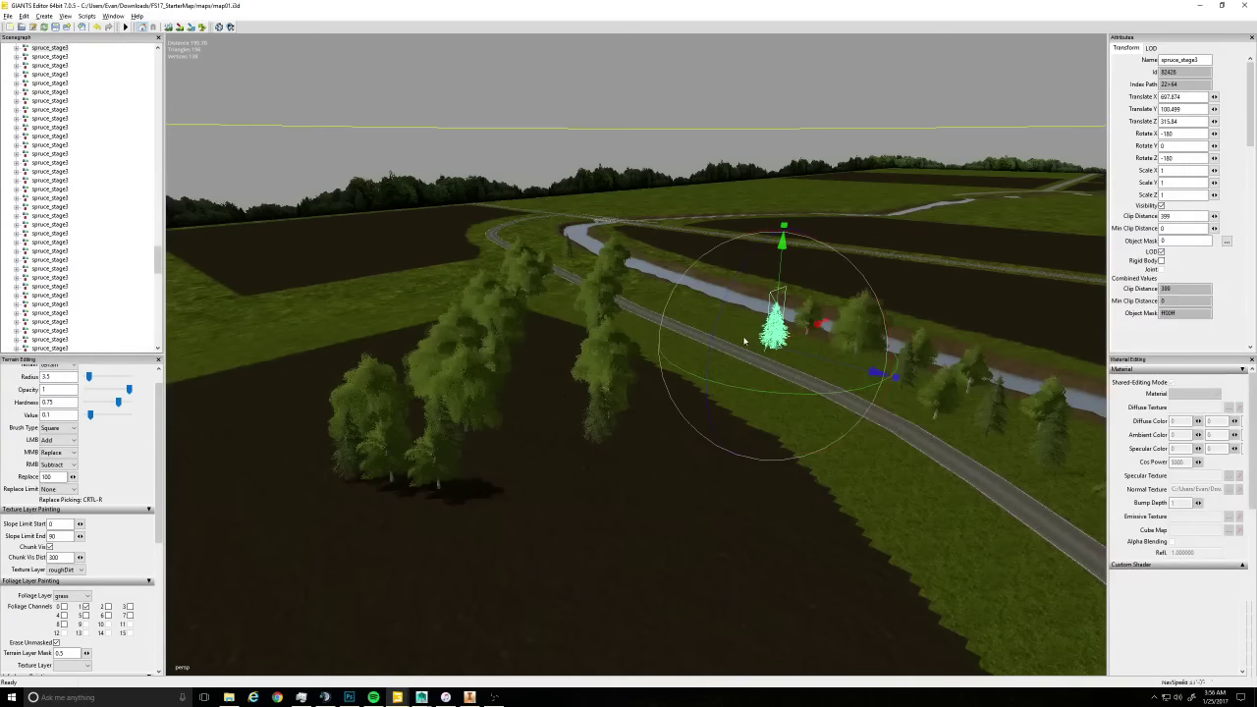
left_click(428, 473)
left_click_drag(421, 499, 722, 388)
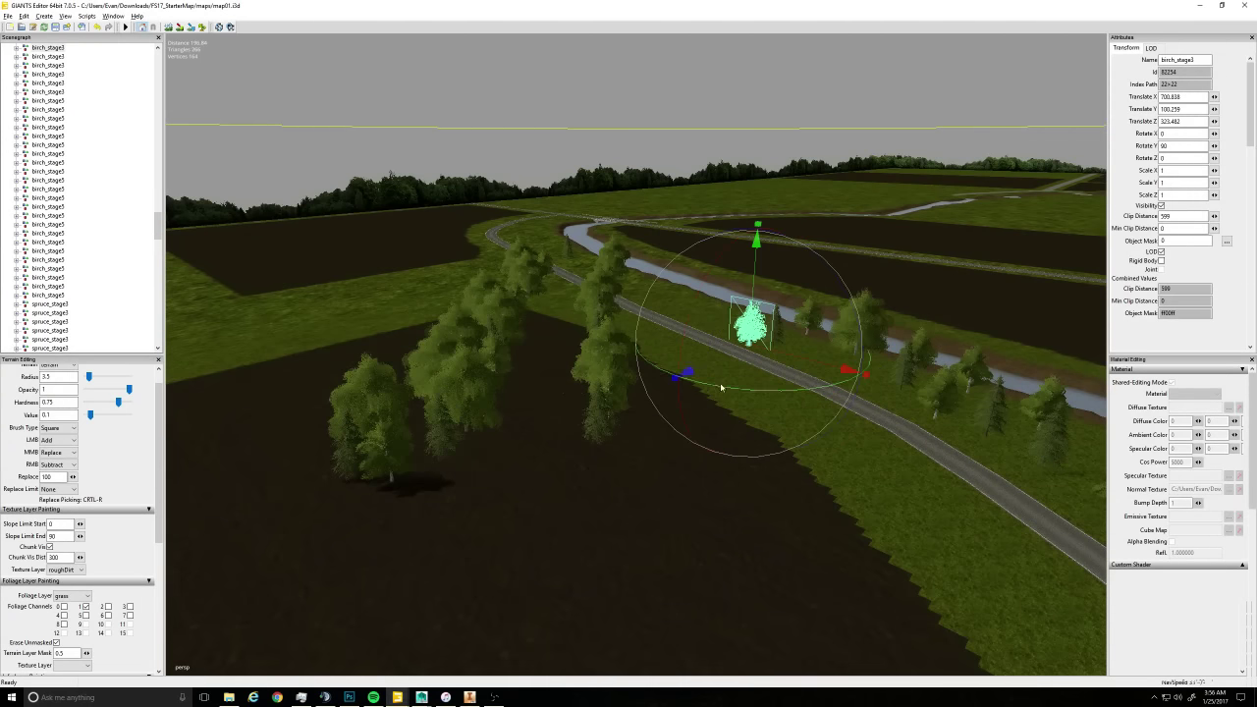
left_click_drag(788, 354, 840, 364)
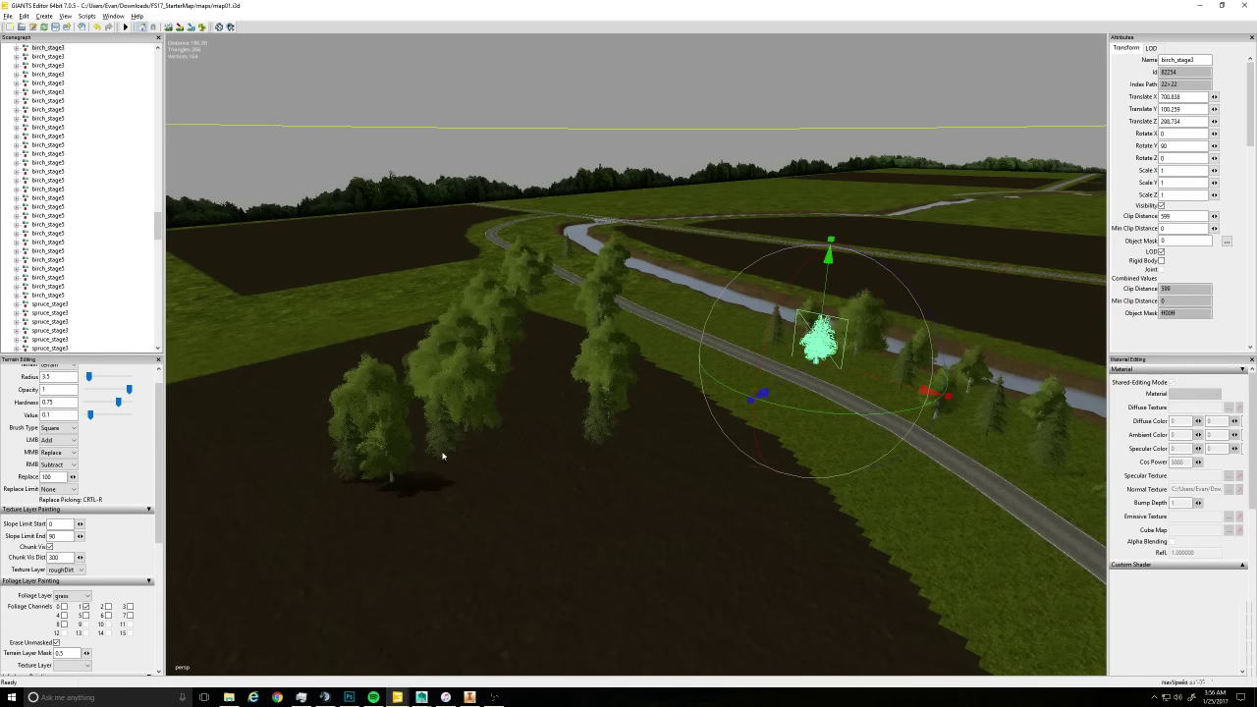
Move a birch_stage3 to about X 707, Z 280 and a spruce_stage3 to about X 675, Z 341 in the riverbank row
left_click(398, 463)
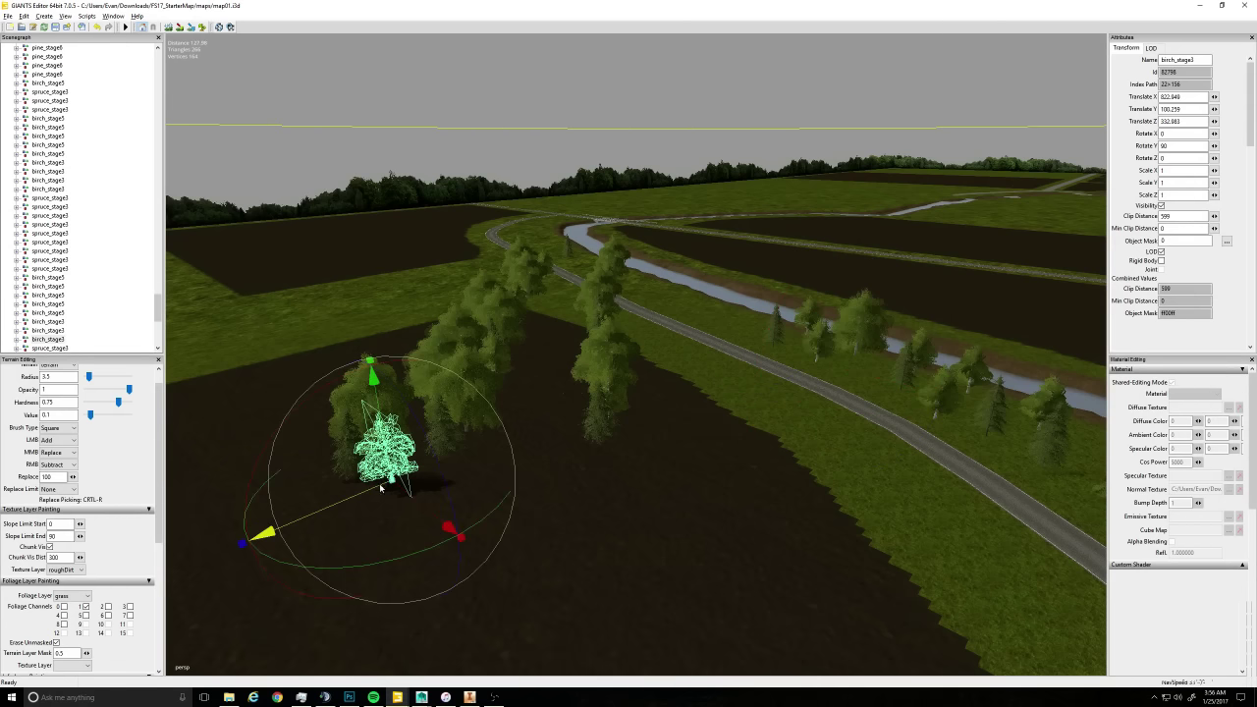
left_click_drag(381, 488, 677, 430)
left_click_drag(773, 364, 881, 385)
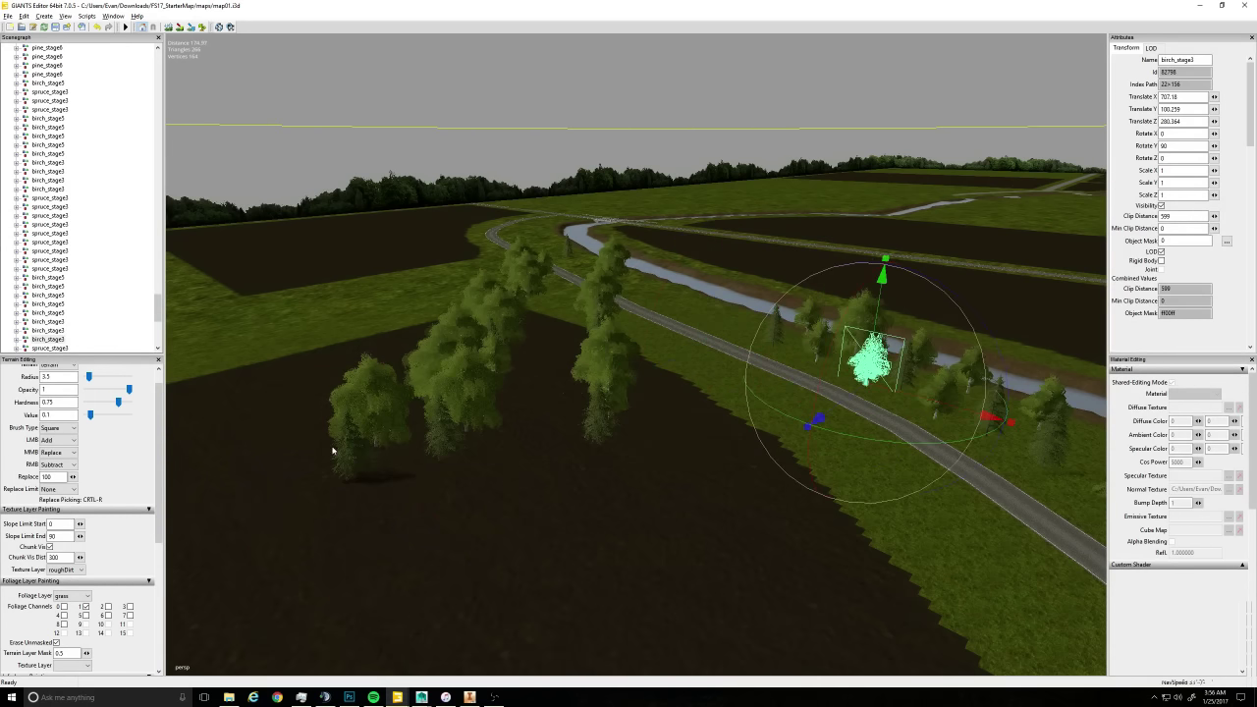
left_click(359, 458)
left_click_drag(383, 470, 717, 350)
Move the spruce_stage3 at the near end of the second field row to the riverbank, at about X 704, Z 228
left_click(596, 432)
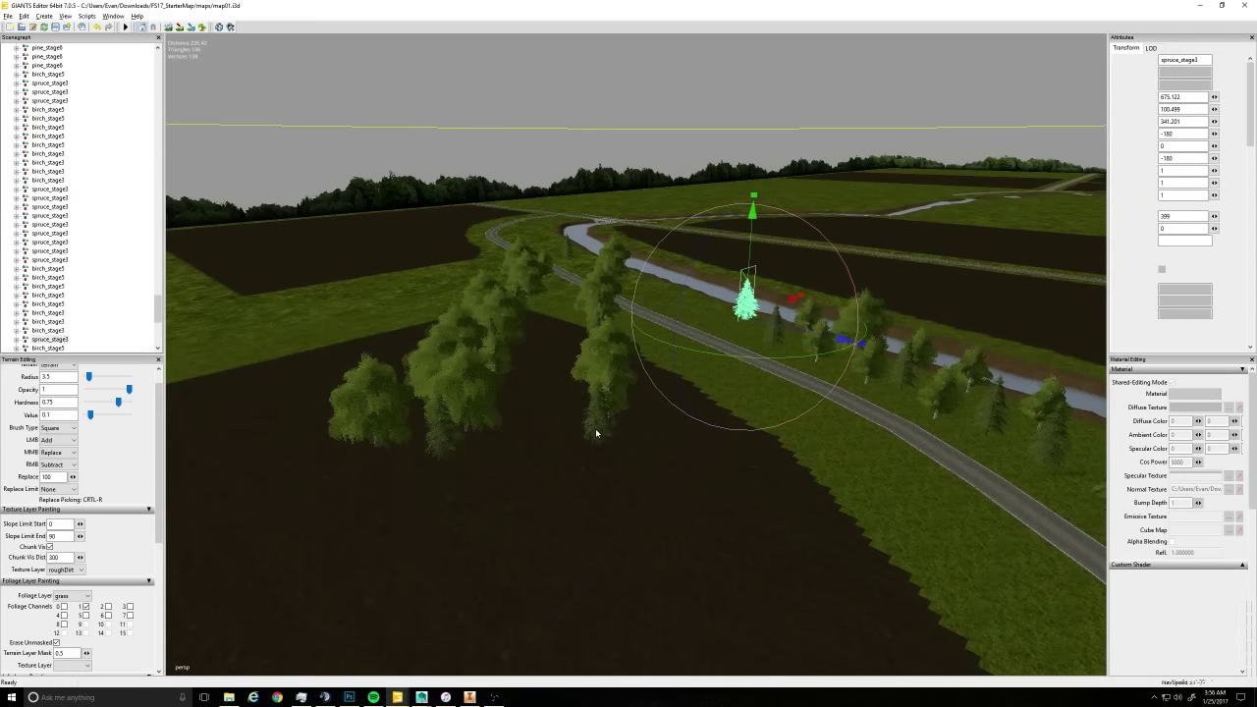
left_click_drag(528, 485, 561, 486, "alt")
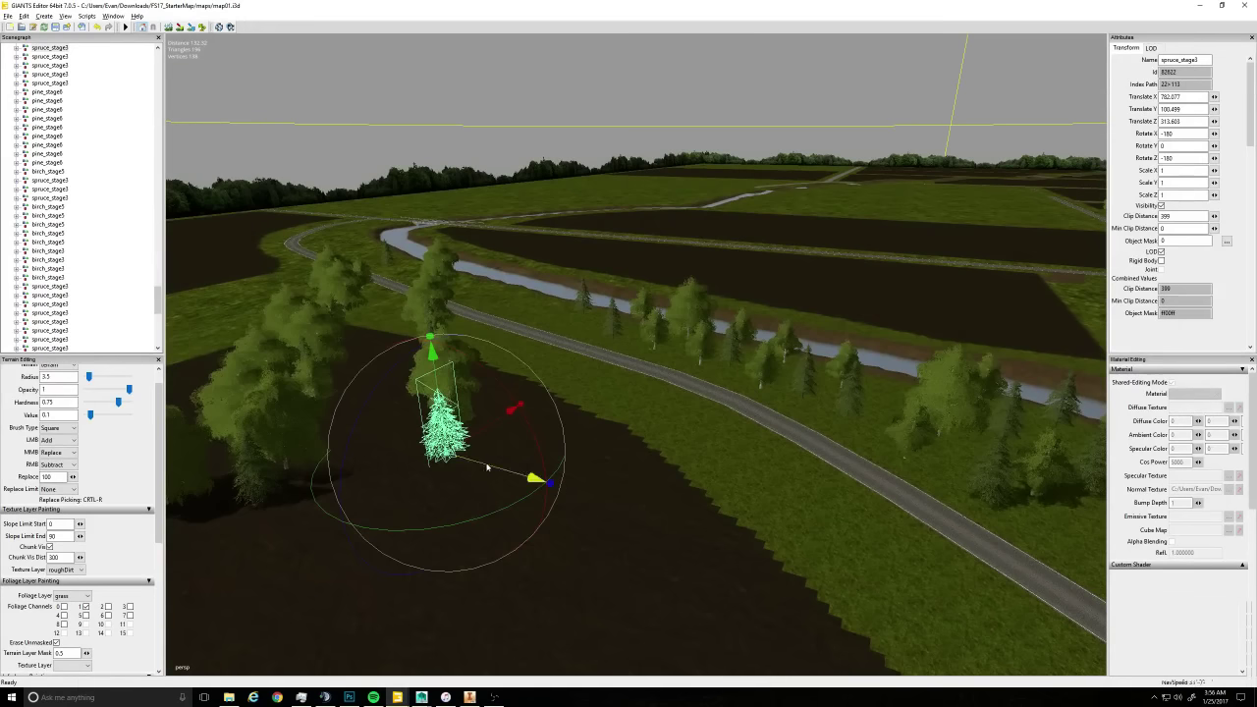
left_click_drag(487, 468, 920, 395)
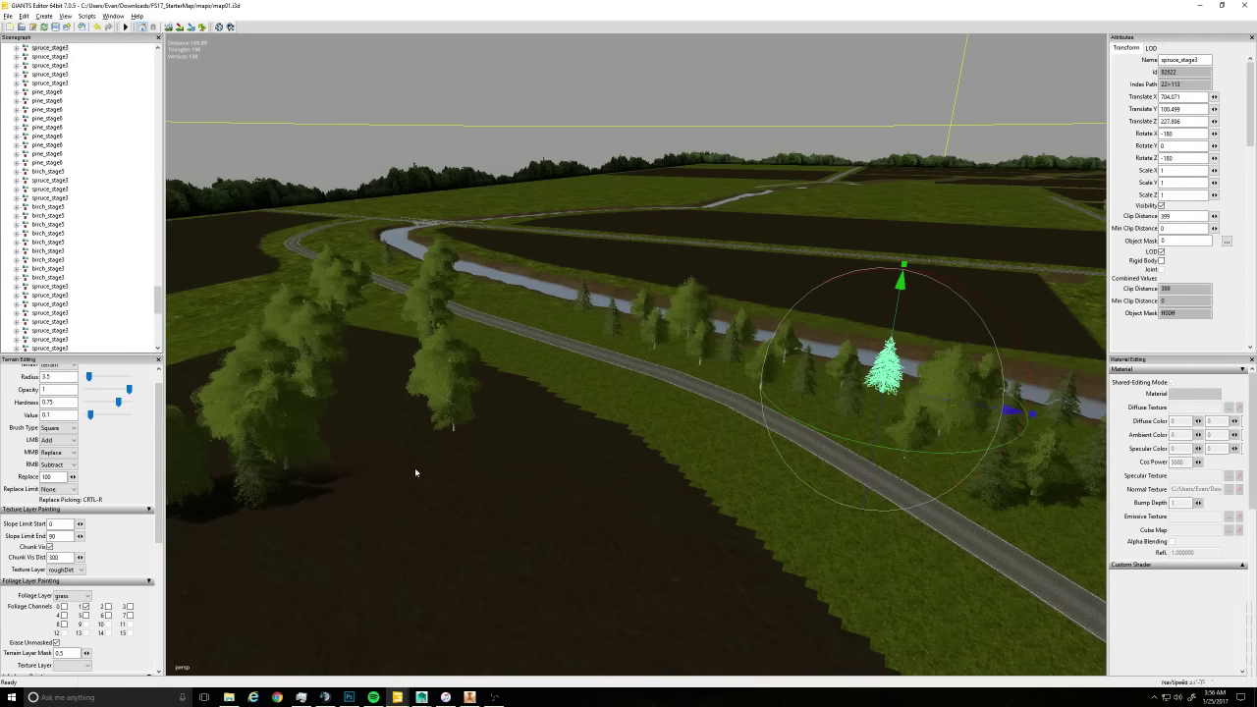
Move the birch_stage3 beside the second field row's nearest large birch to the roadside, at about X 761, Z 198
left_click_drag(416, 472, 521, 521, "alt")
right_click_drag(520, 521, 477, 460)
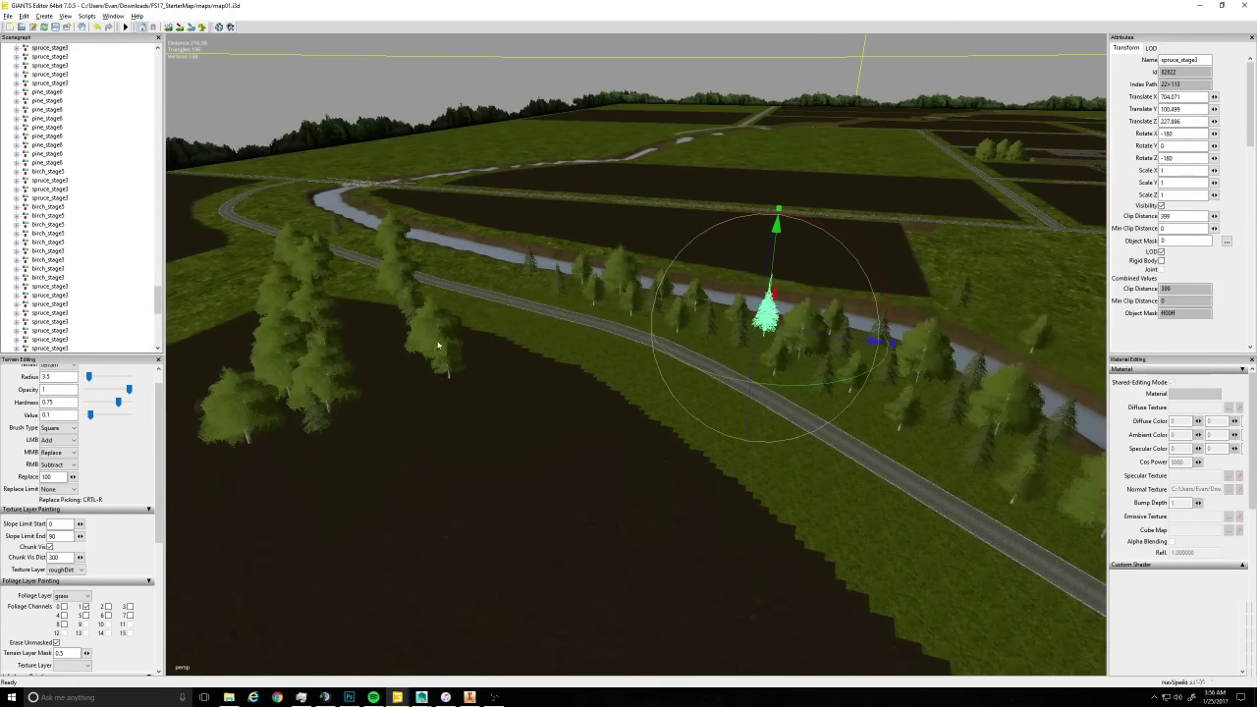
left_click(453, 367)
left_click_drag(475, 385, 765, 380)
left_click_drag(857, 474, 811, 424)
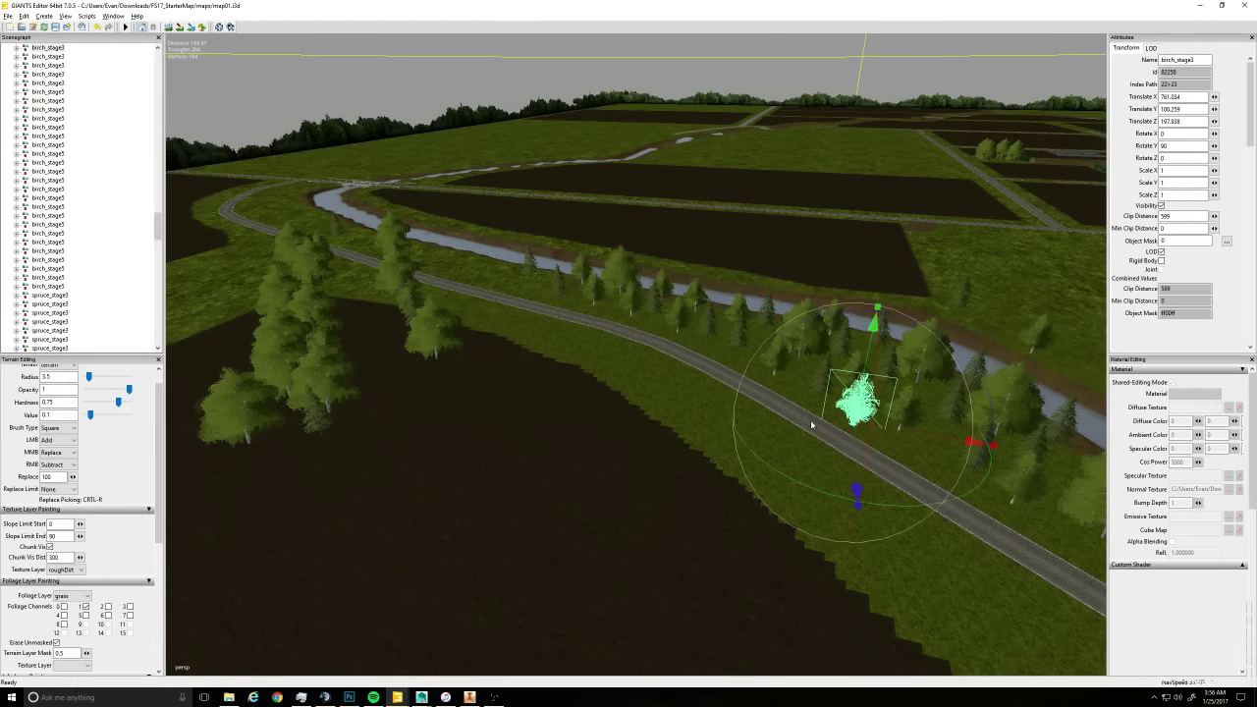
Move the second field row's nearest birch_stage5 to the water's edge in the riverbank row, at about X 700, Z 248
left_click(431, 353)
left_click_drag(522, 480, 533, 445, "alt")
right_click_drag(533, 446, 598, 398, "alt")
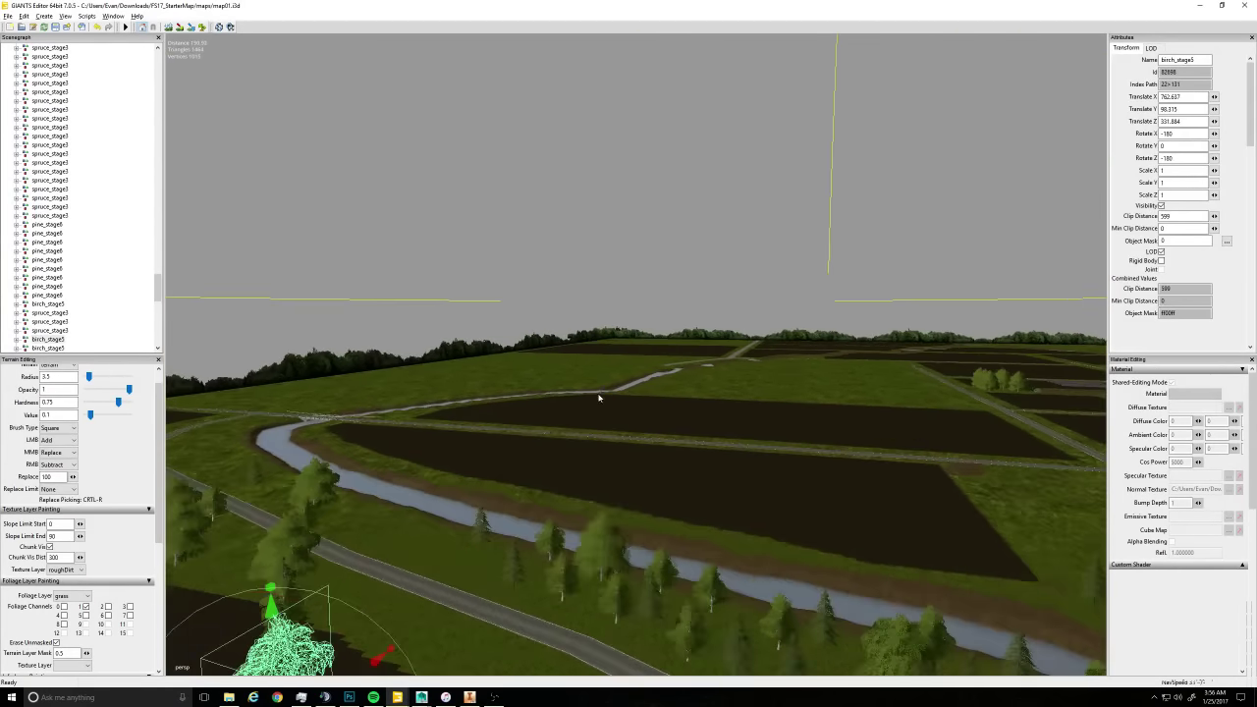
left_click_drag(598, 398, 591, 569, "alt")
right_click_drag(591, 569, 630, 497, "alt")
left_click_drag(630, 498, 449, 499, "alt")
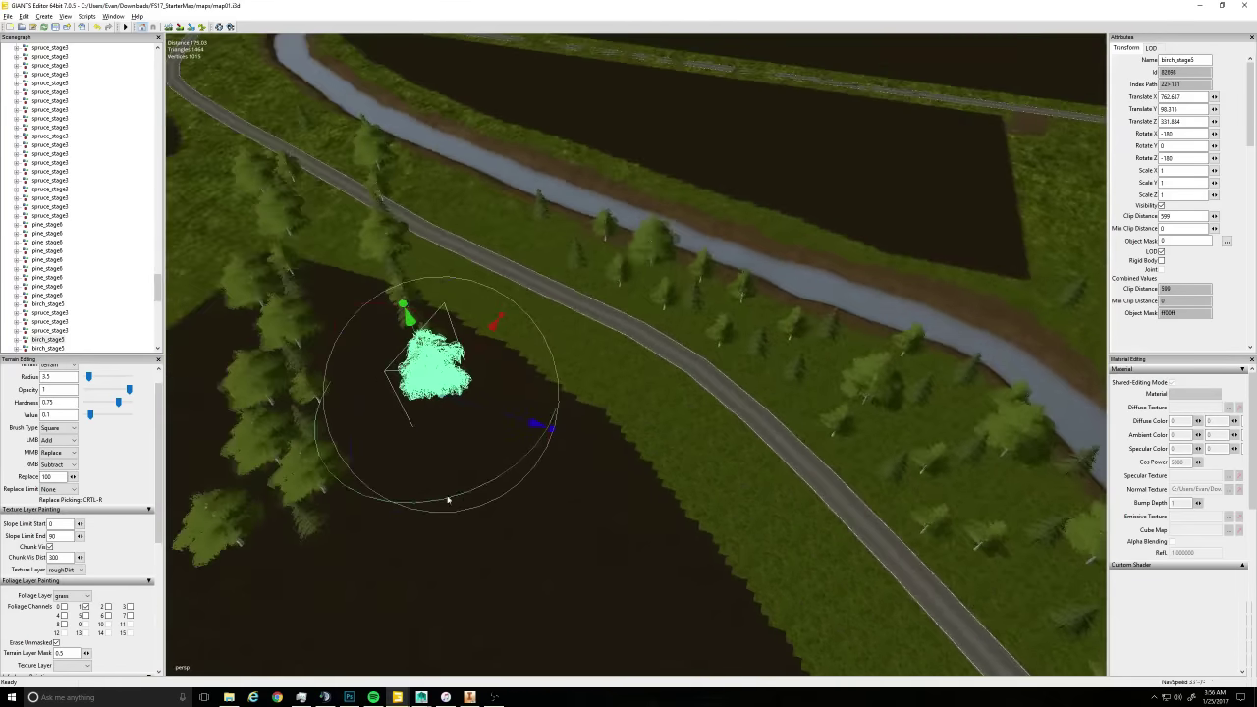
left_click(636, 409)
left_click(445, 379)
left_click_drag(536, 424, 794, 290)
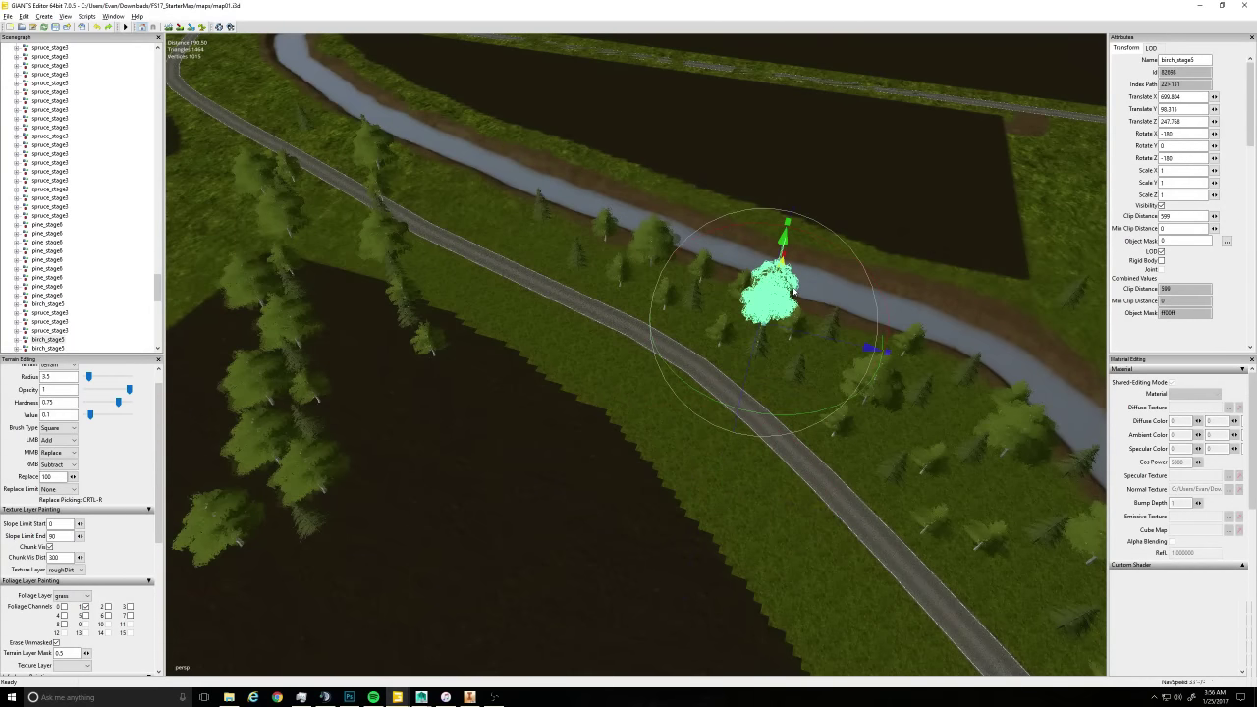
Examine the tree planting along the river, around the bridge and beside the grain storage site
left_click_drag(452, 472, 738, 337, "alt")
right_click_drag(739, 338, 595, 455)
left_click_drag(595, 455, 547, 426, "alt")
right_click_drag(546, 426, 636, 579, "alt")
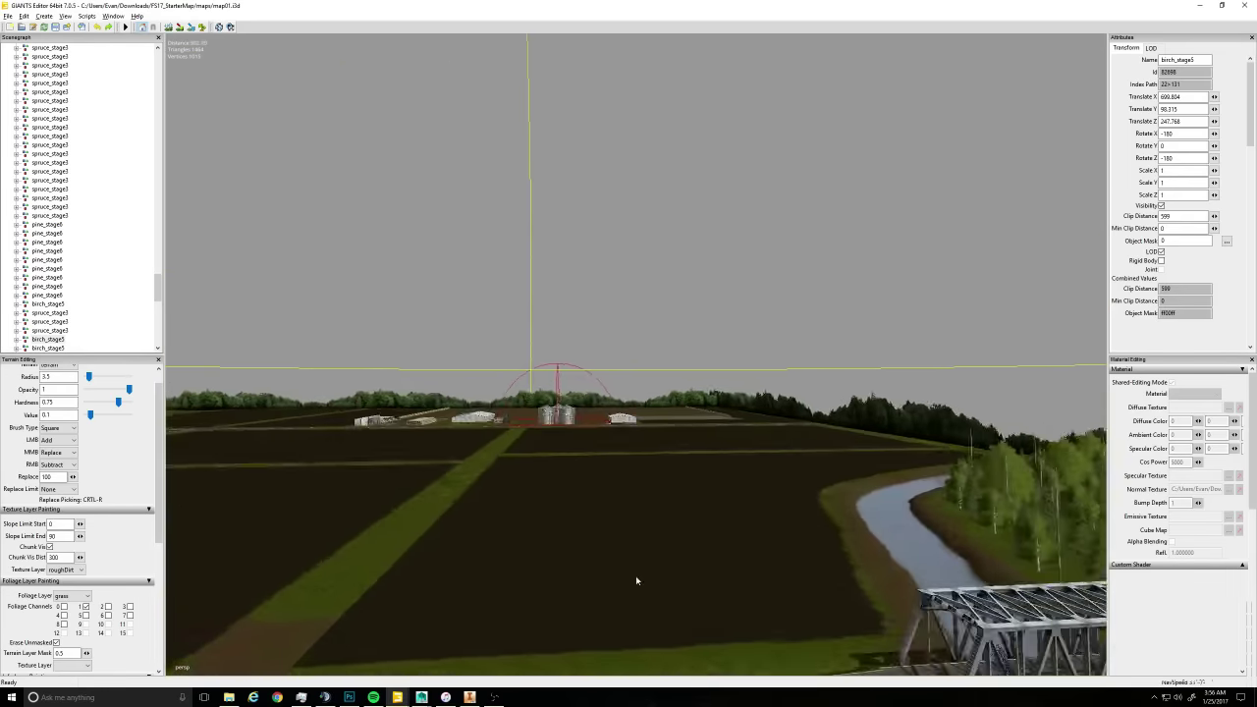
left_click_drag(637, 580, 575, 664, "alt")
right_click_drag(574, 660, 590, 424)
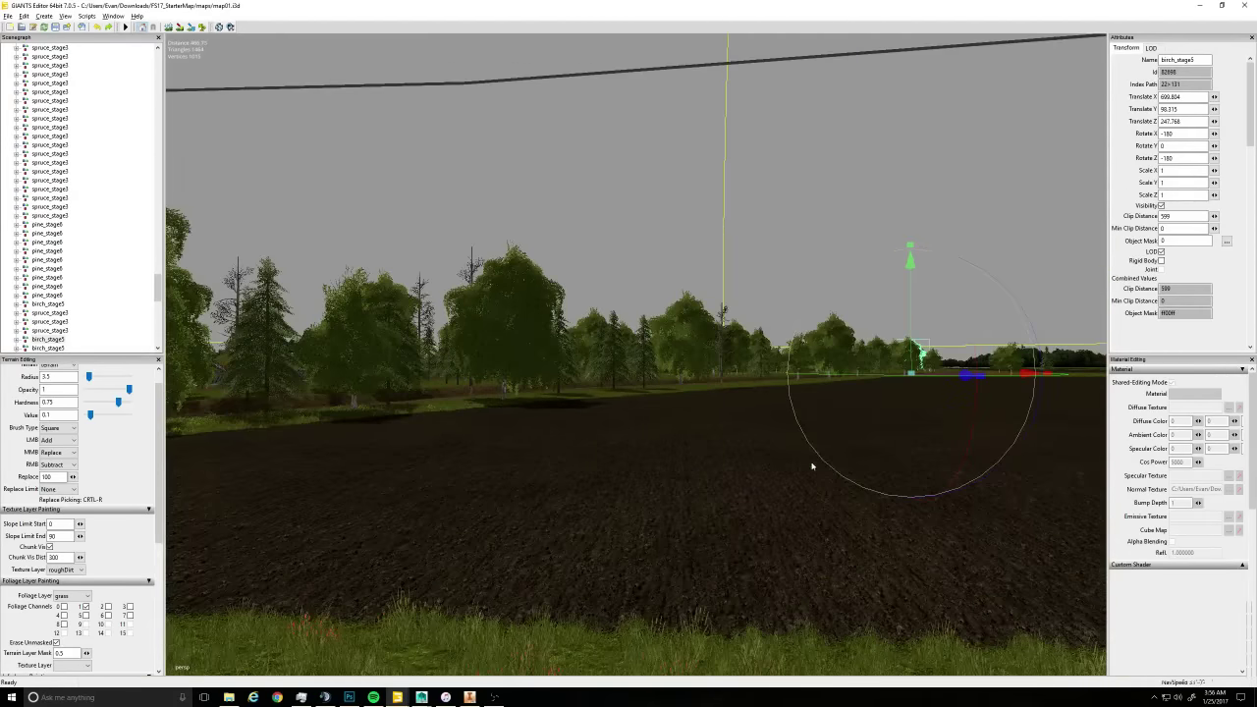
right_click_drag(695, 469, 554, 493)
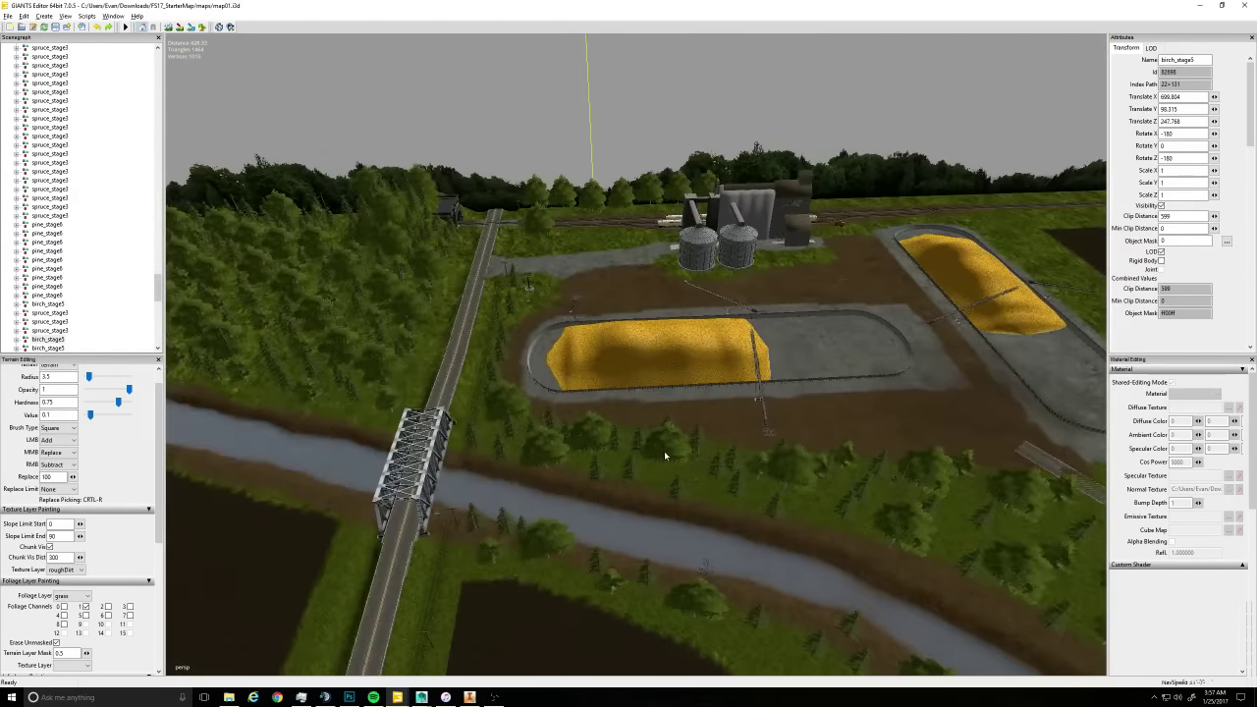
right_click_drag(664, 455, 681, 452)
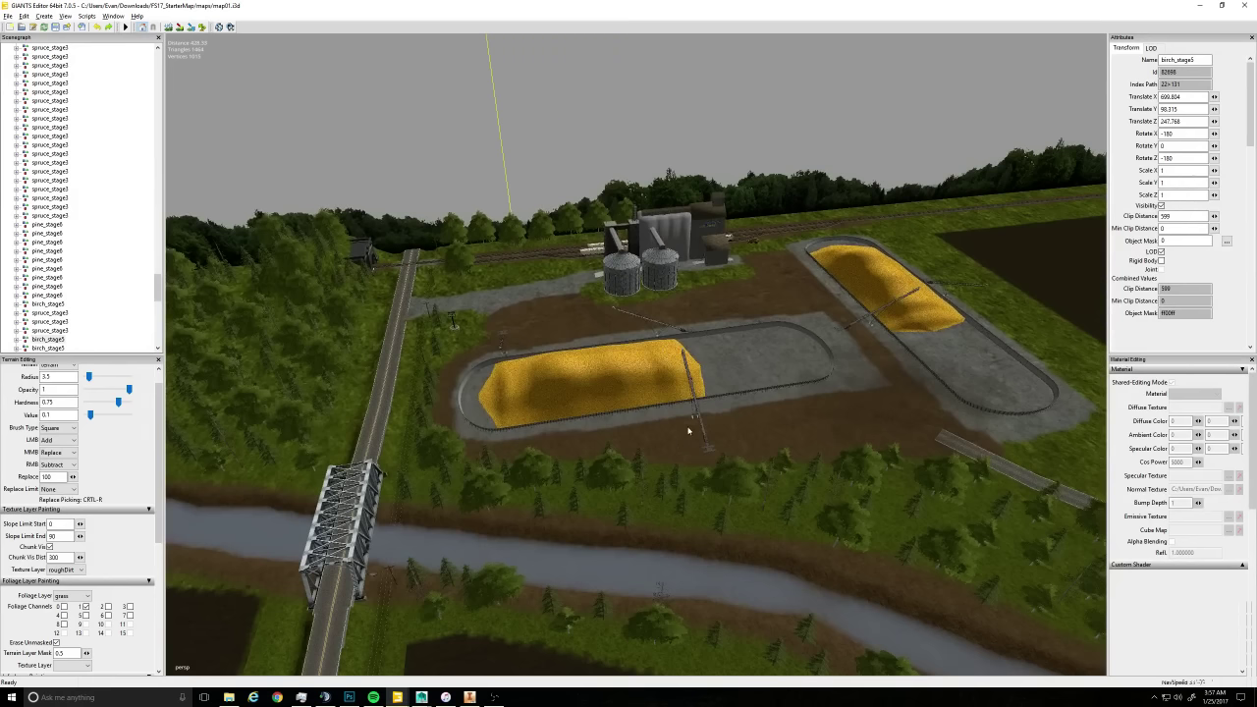
right_click_drag(905, 254, 832, 257)
Switch to Maya and run a mental ray batch bake on the Wire_Covers object at the back of the header
left_click(1199, 5)
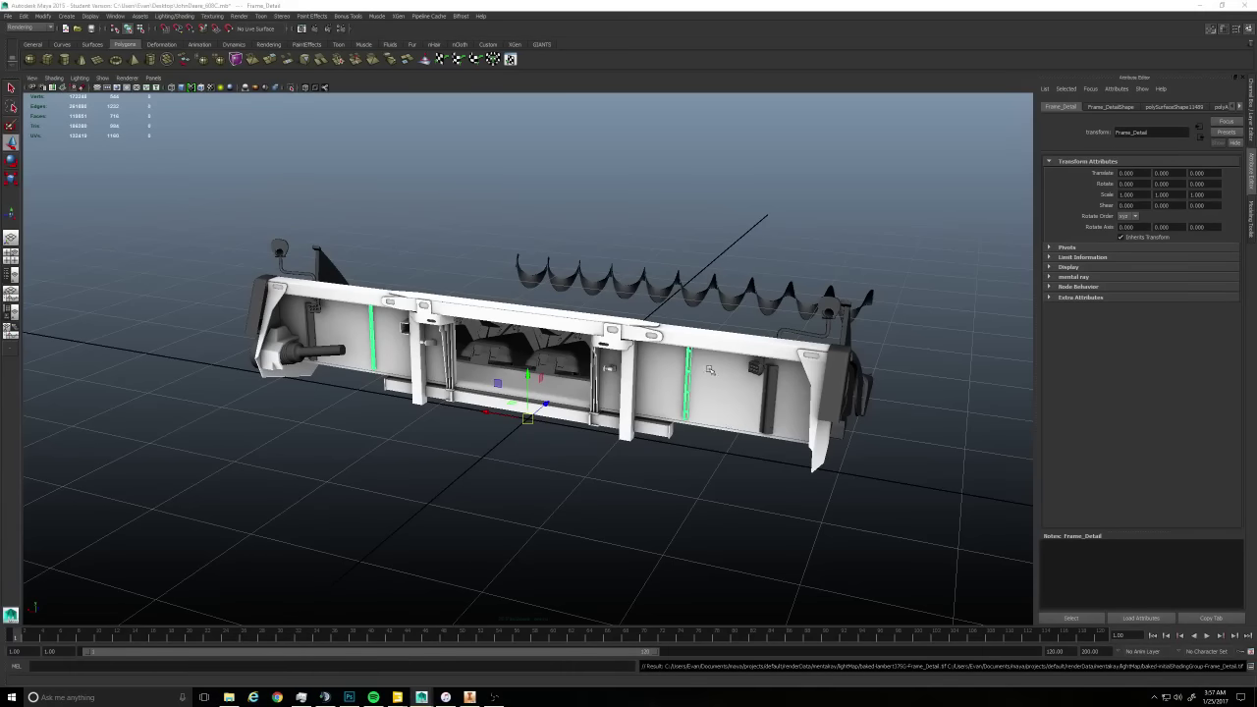
left_click_drag(710, 370, 561, 442, "alt")
left_click(617, 478)
scroll(612, 463, "up", 5)
scroll(566, 448, "down", 3)
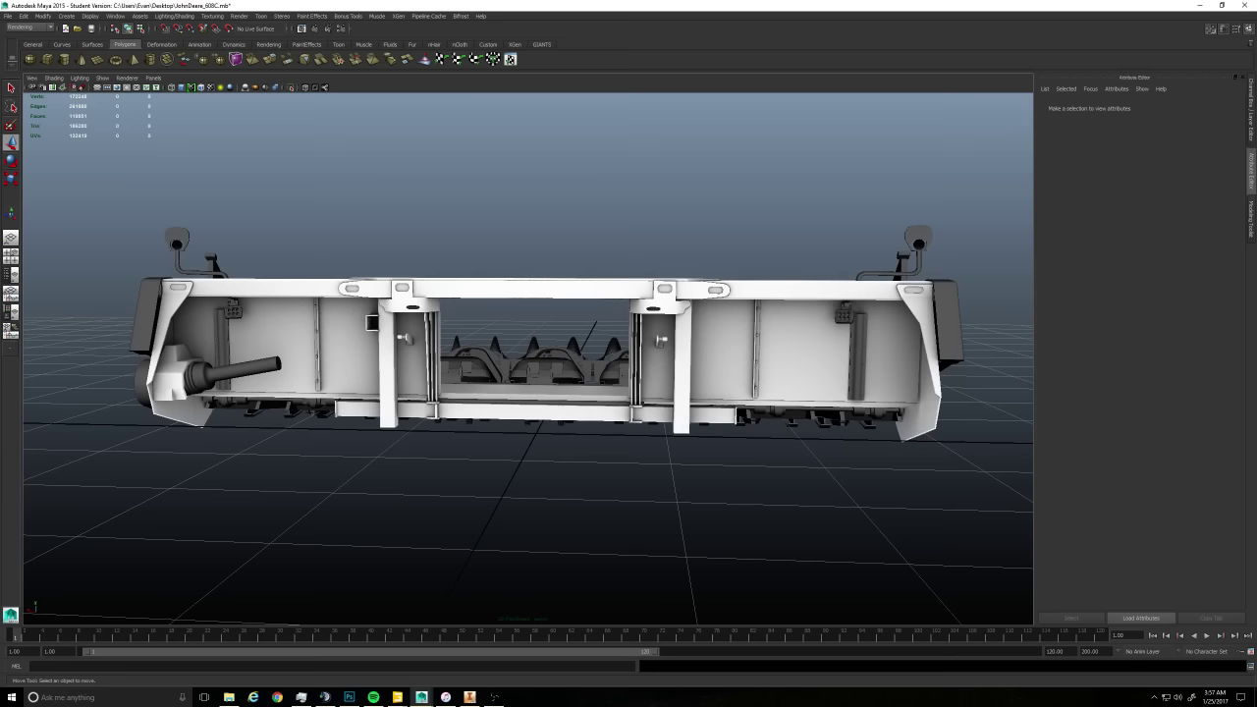
left_click(857, 353)
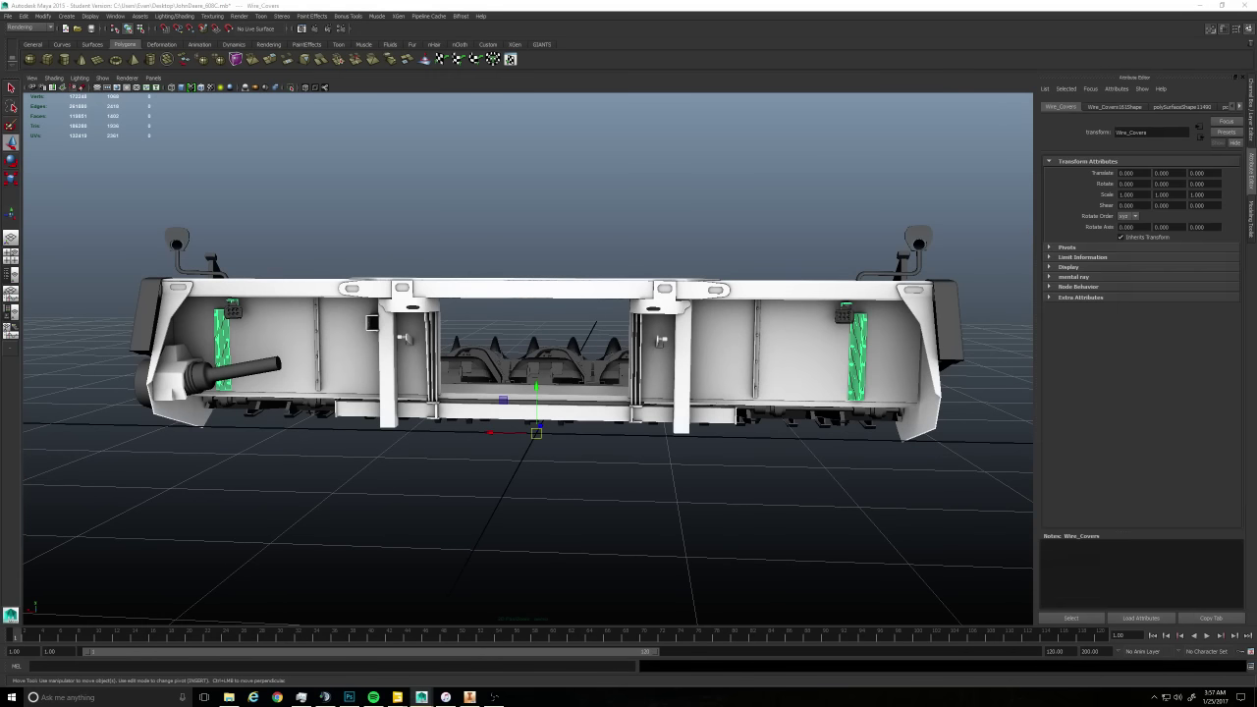
left_click_drag(704, 567, 736, 538, "alt")
left_click_drag(753, 536, 685, 525, "alt")
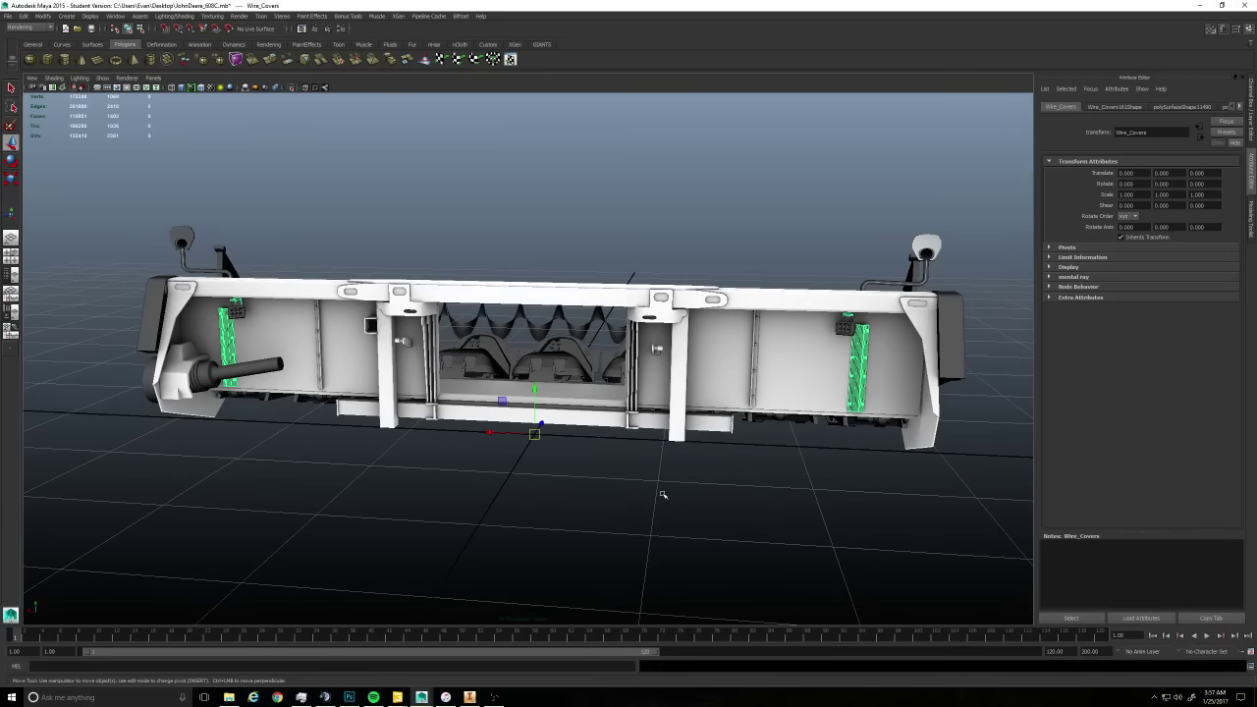
left_click(173, 16)
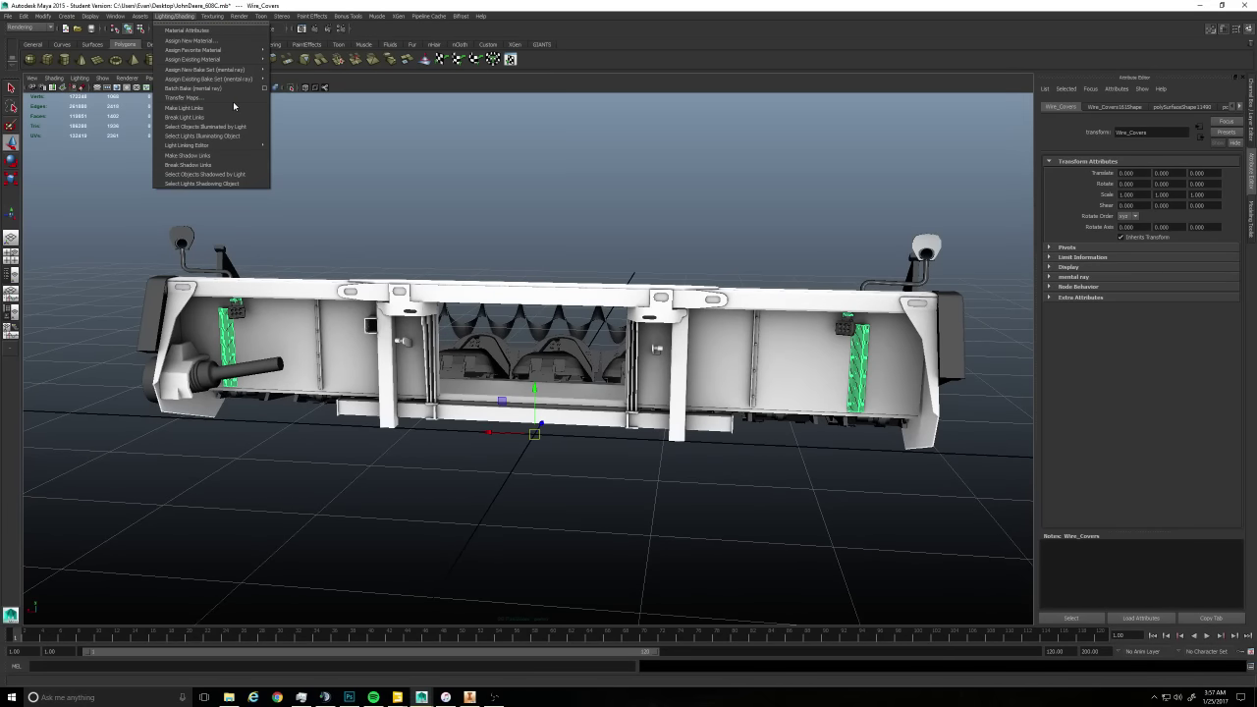
left_click(264, 90)
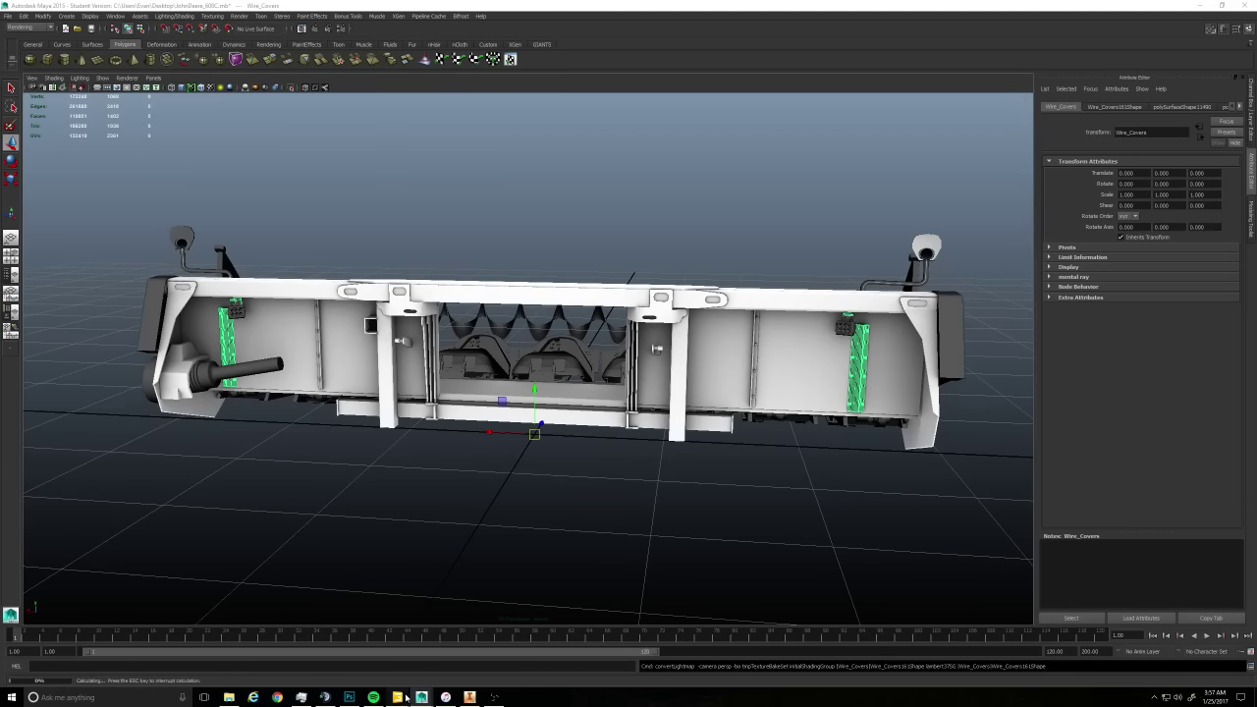
Switch back to the GIANTS Editor window showing the river map
mouse_move(396, 697)
left_click(549, 650)
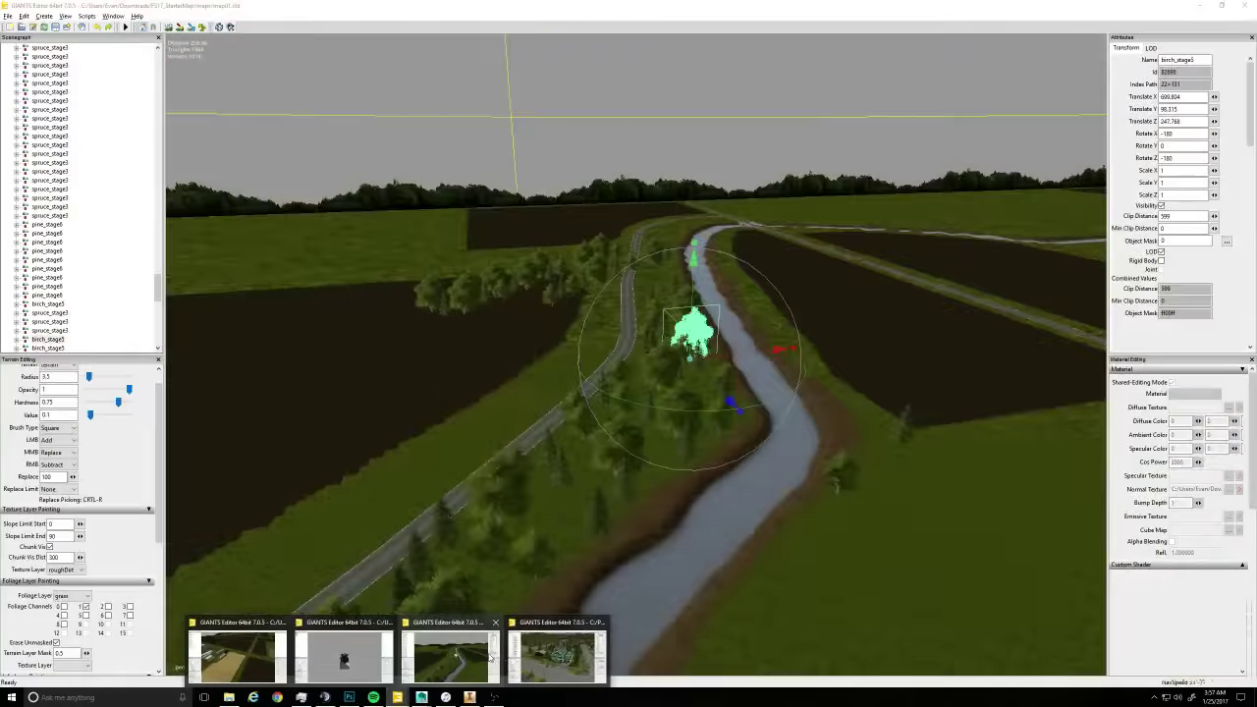